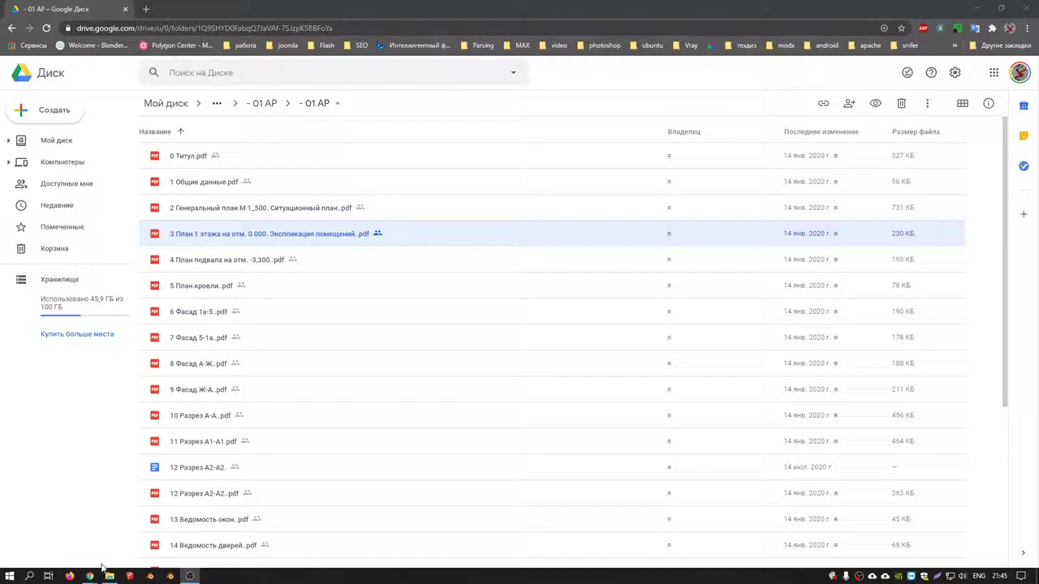
Launch SketchUp 2020 from the Windows search by typing 'sk'.
click(30, 576)
text(sk)
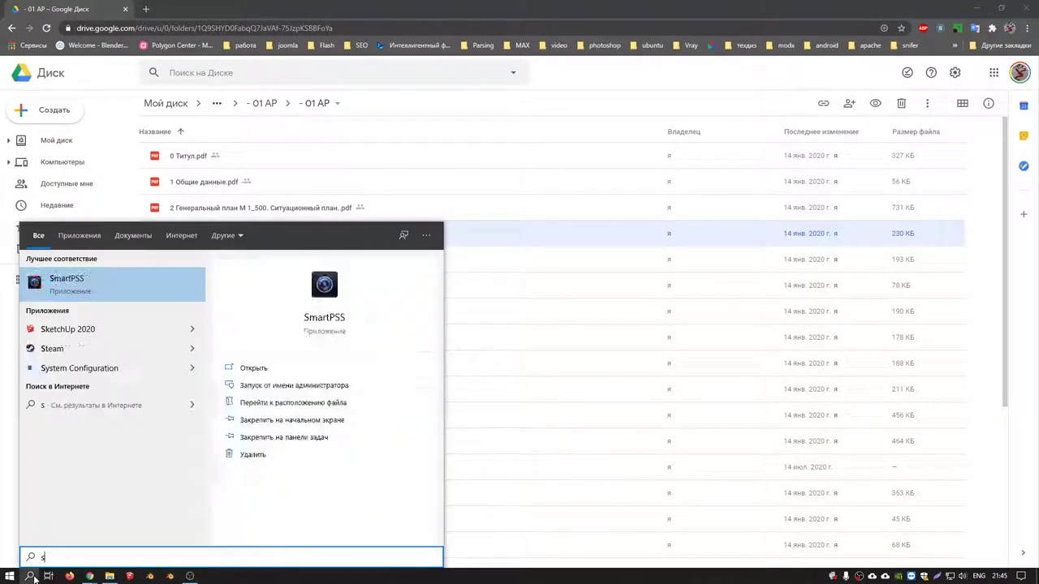
key(Return)
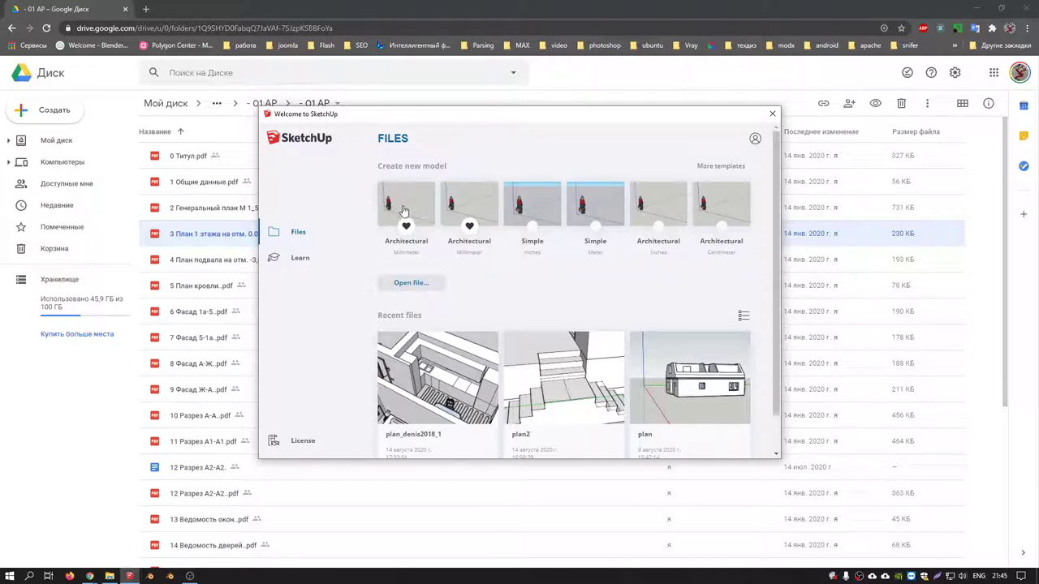
Start a new model from the Architectural Millimeter template and select the scale figure.
click(405, 208)
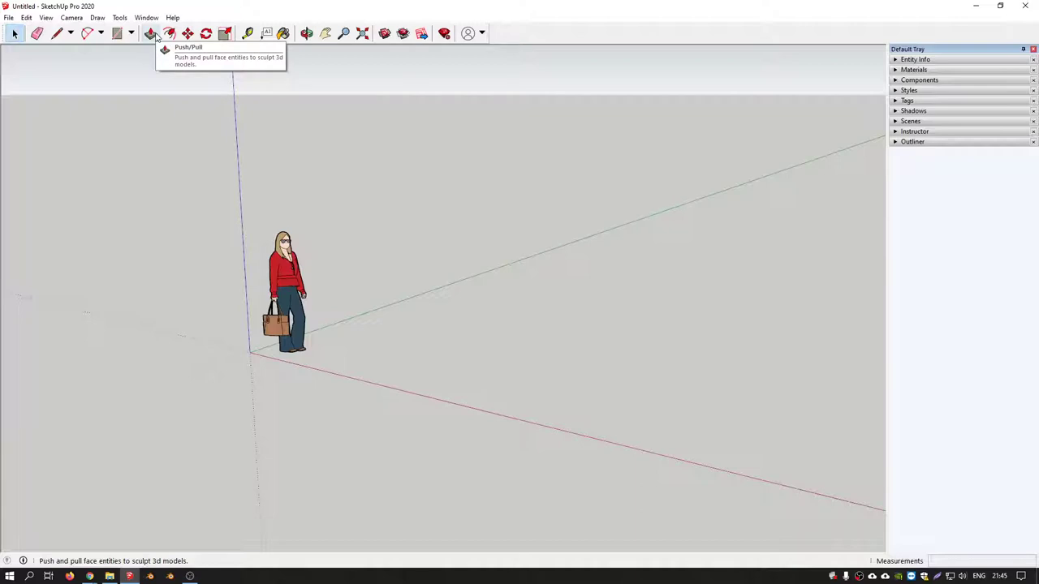
right_click(292, 265)
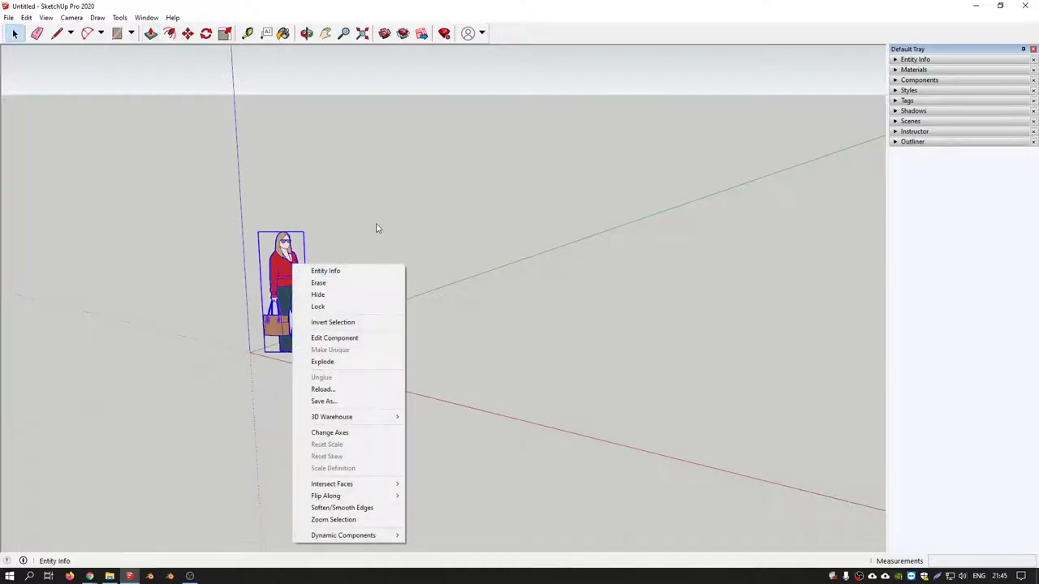
click(345, 212)
click(292, 257)
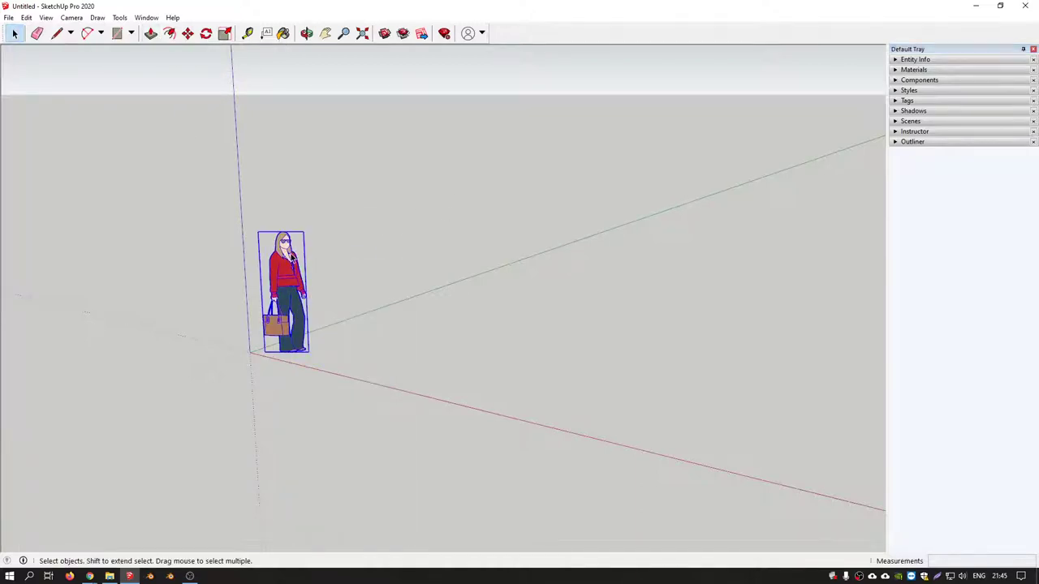
Zoom, pan and orbit the view around the scale figure and the origin.
scroll(292, 256, up, 3)
scroll(292, 256, down, 3)
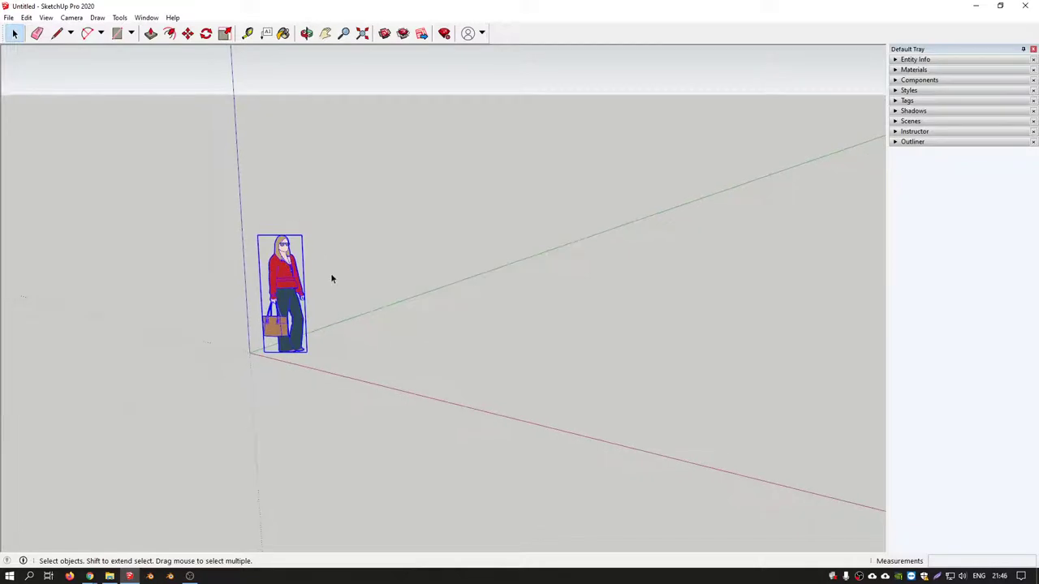
middle_drag(331, 278, 268, 312)
scroll(264, 317, down, 3)
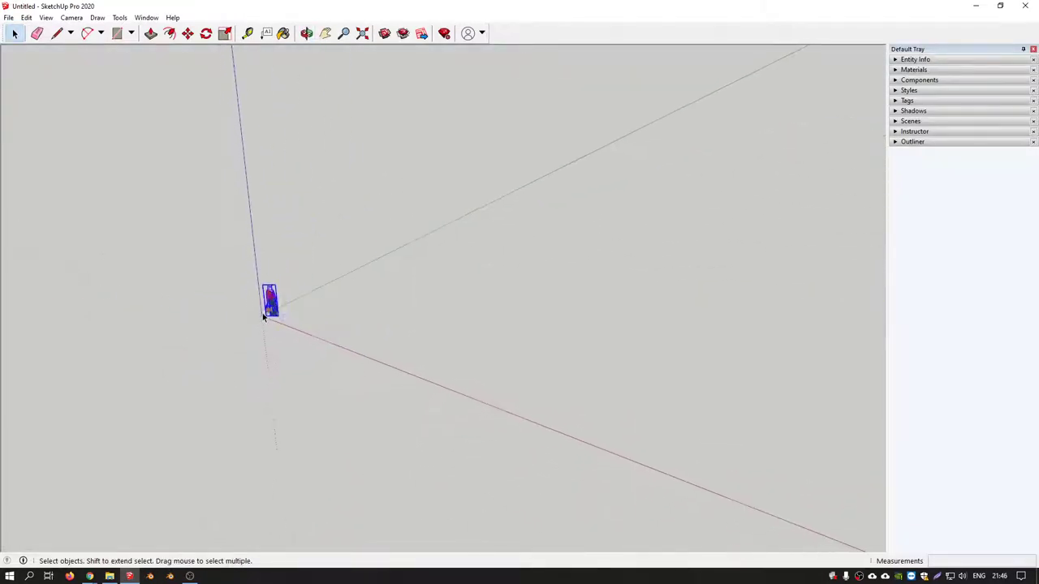
scroll(264, 317, down, 2)
scroll(263, 317, down, 2)
shift+middle_drag(269, 304, 419, 355)
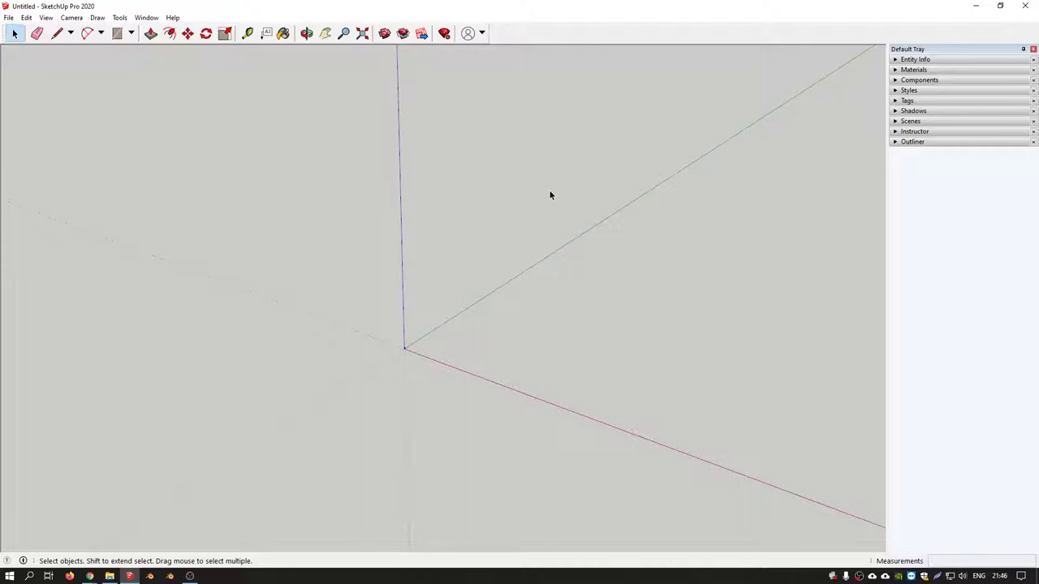
mouse_move(548, 196)
middle_down()
mouse_move(462, 246)
mouse_move(332, 348)
middle_up()
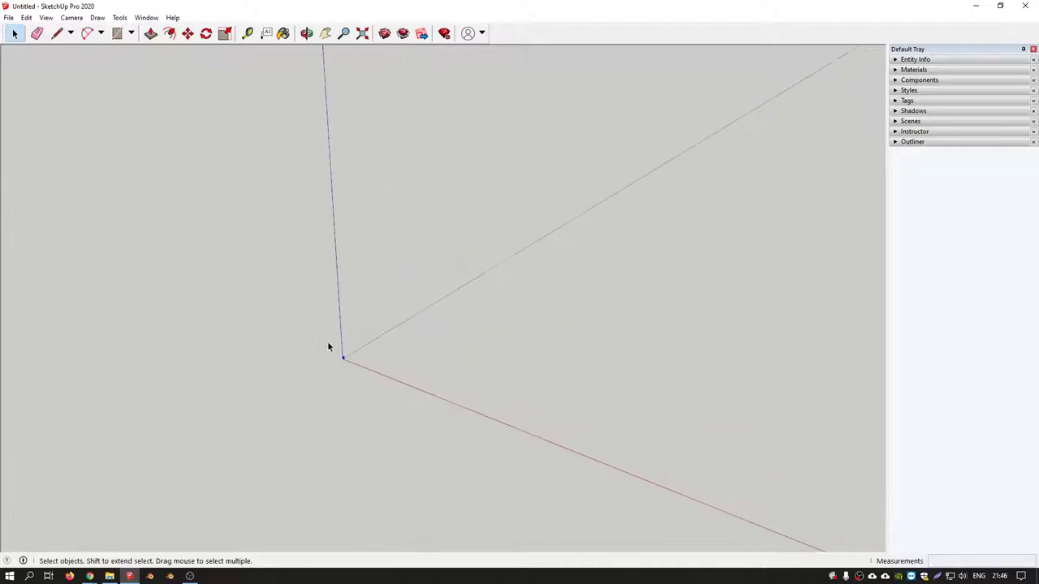
scroll(366, 369, up, 3)
scroll(366, 368, up, 3)
scroll(365, 369, up, 3)
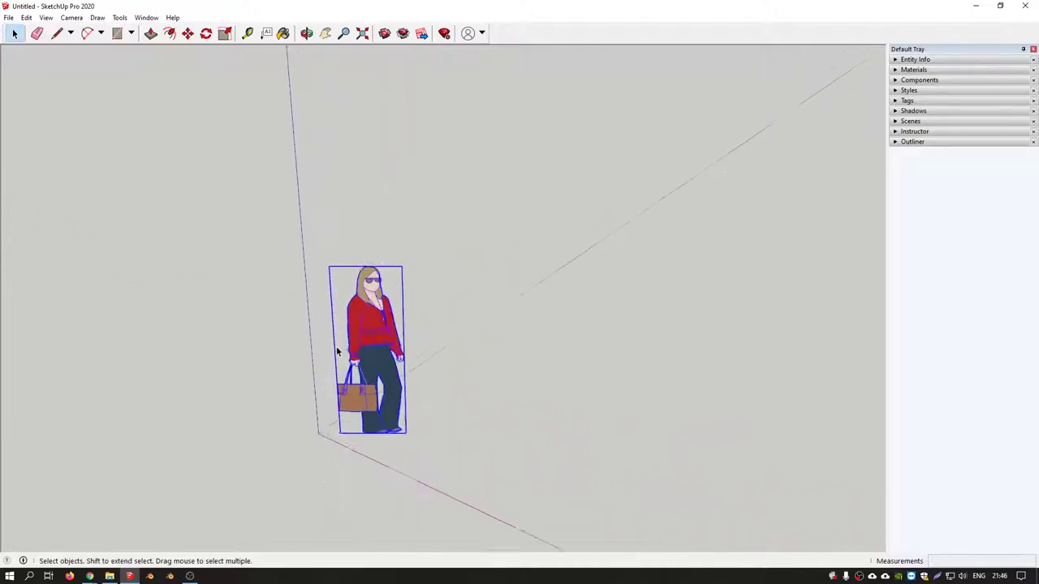
scroll(381, 366, up, 2)
shift+middle_drag(395, 365, 439, 250)
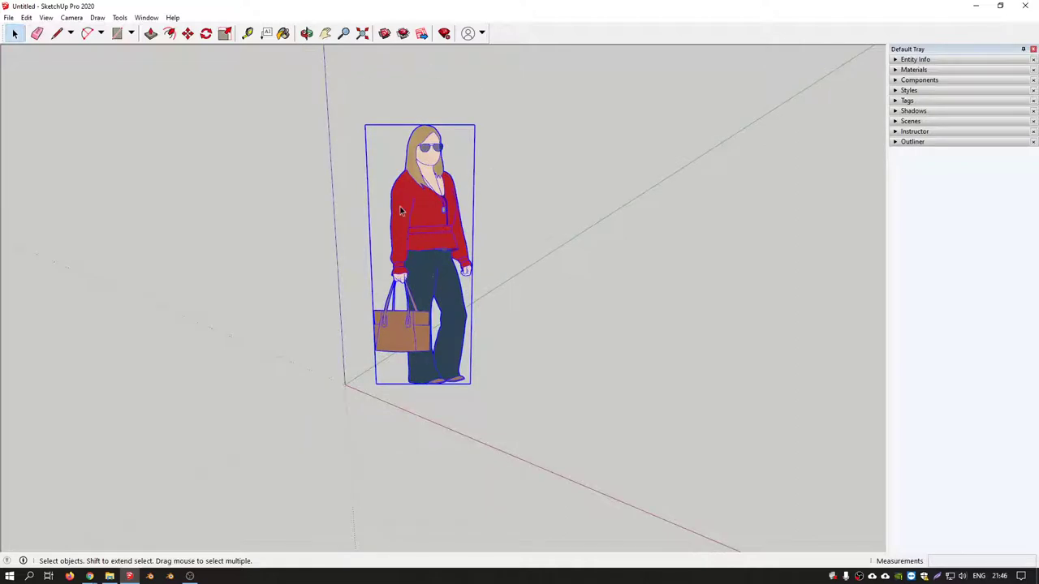
scroll(389, 233, down, 2)
scroll(389, 233, down, 2)
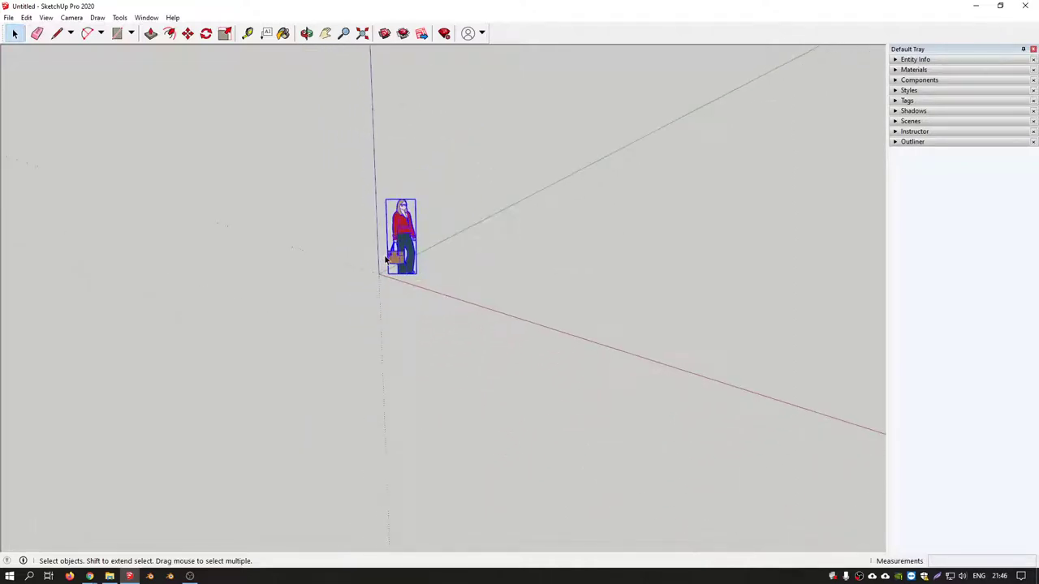
mouse_move(441, 252)
middle_down()
mouse_move(336, 316)
mouse_move(378, 282)
middle_up()
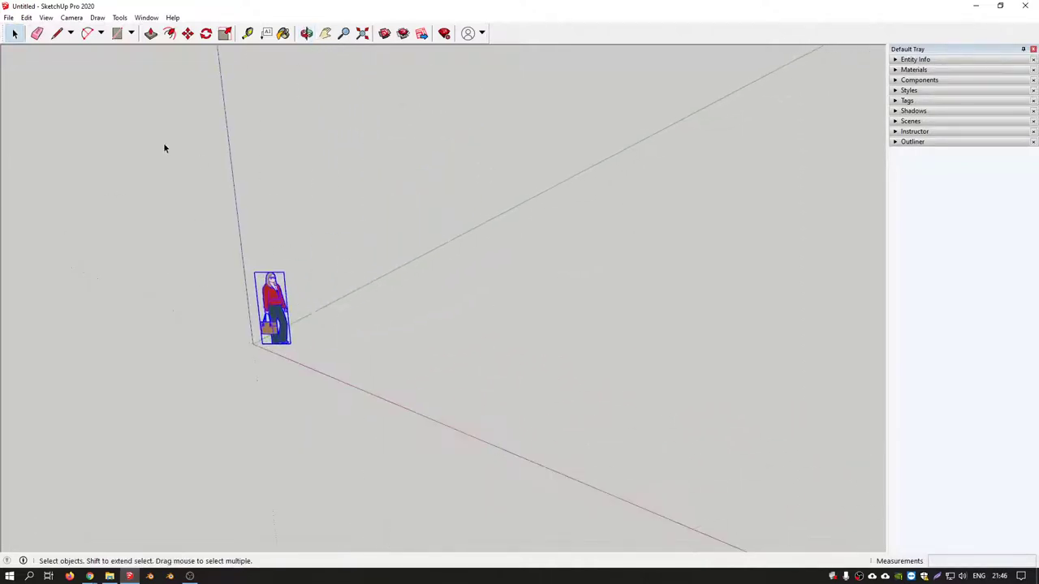
Draw a square face about 4359 by 4359 mm on the ground beside the figure.
click(117, 32)
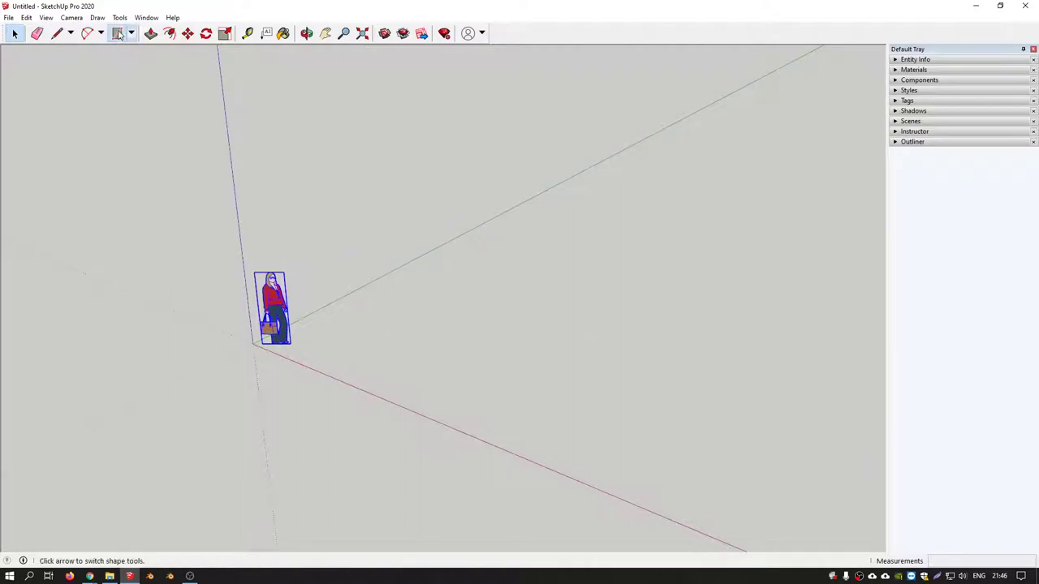
click(315, 357)
click(598, 334)
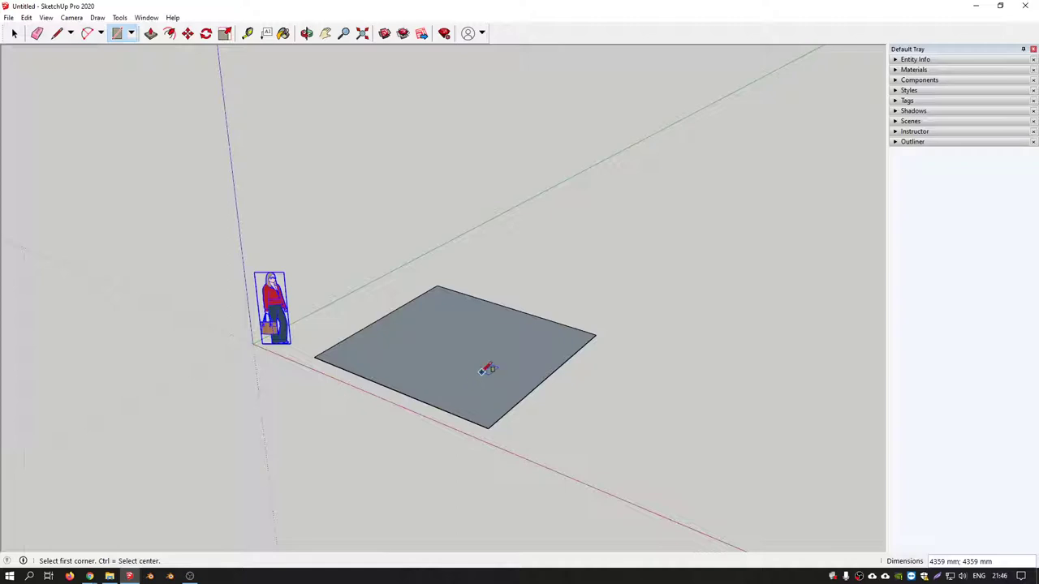
mouse_move(498, 349)
middle_down()
mouse_move(494, 359)
mouse_move(565, 336)
mouse_move(413, 362)
mouse_move(390, 234)
mouse_move(552, 329)
mouse_move(449, 324)
mouse_move(374, 358)
mouse_move(438, 473)
middle_up()
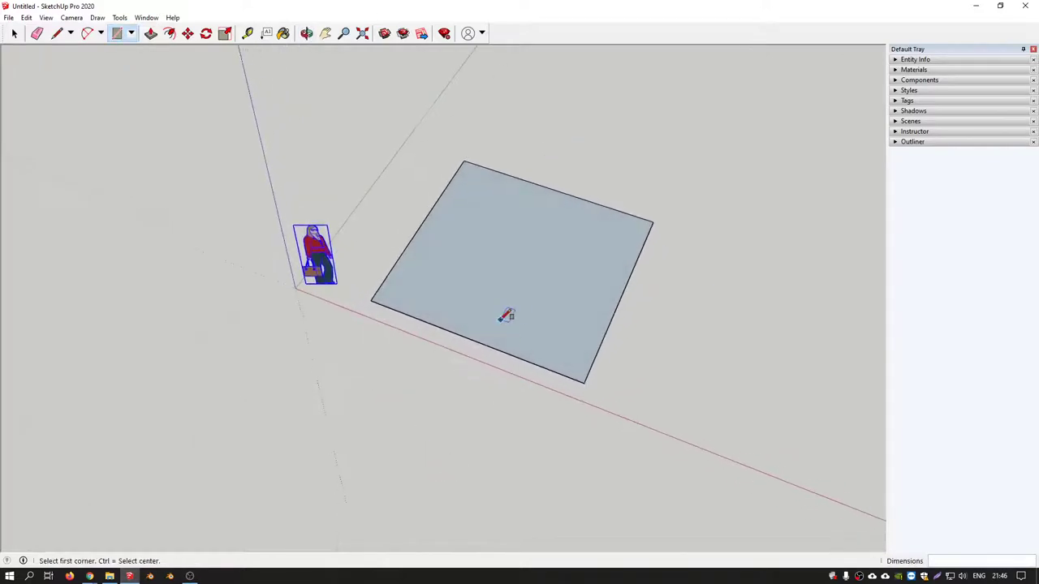
scroll(491, 315, up, 2)
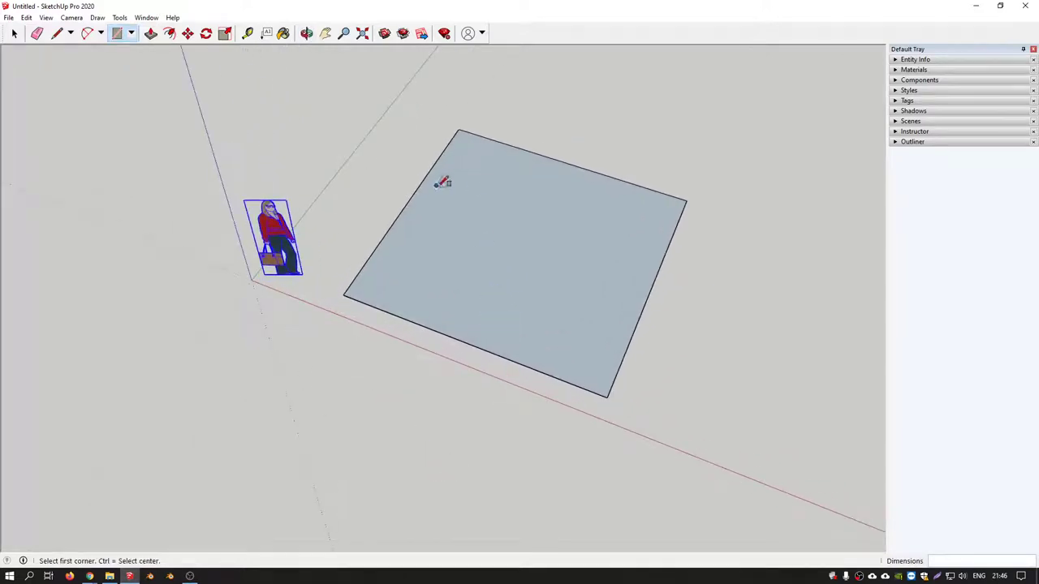
With the Select tool, pick the square's left edge and then its face.
click(14, 32)
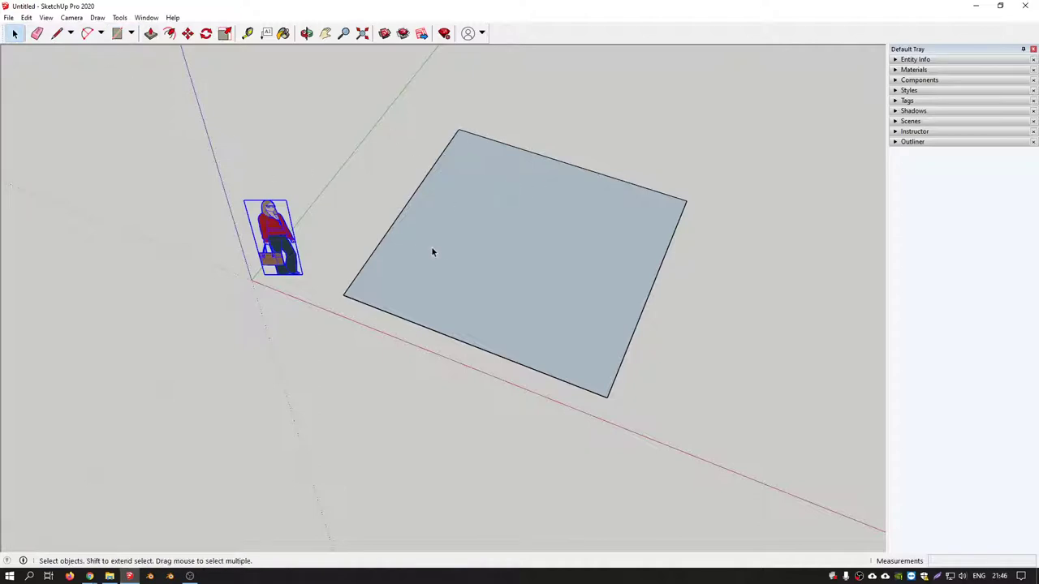
middle_drag(431, 246, 410, 231)
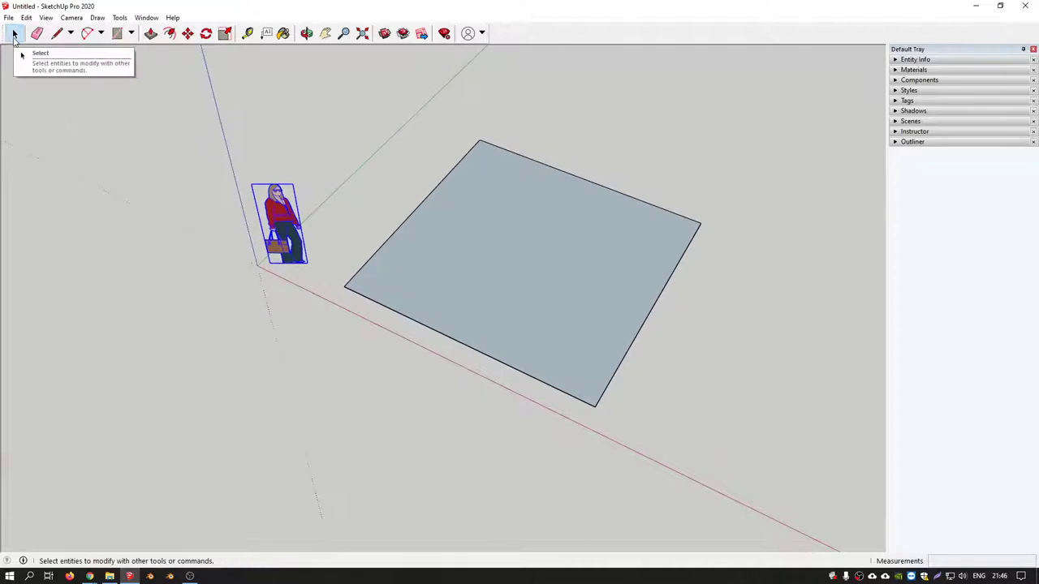
click(15, 36)
click(414, 216)
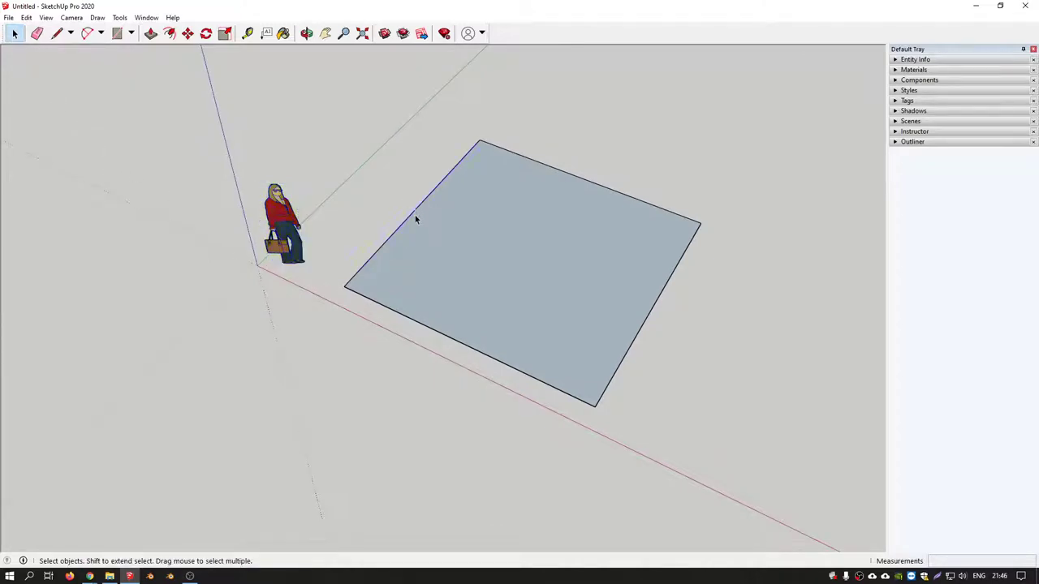
click(518, 233)
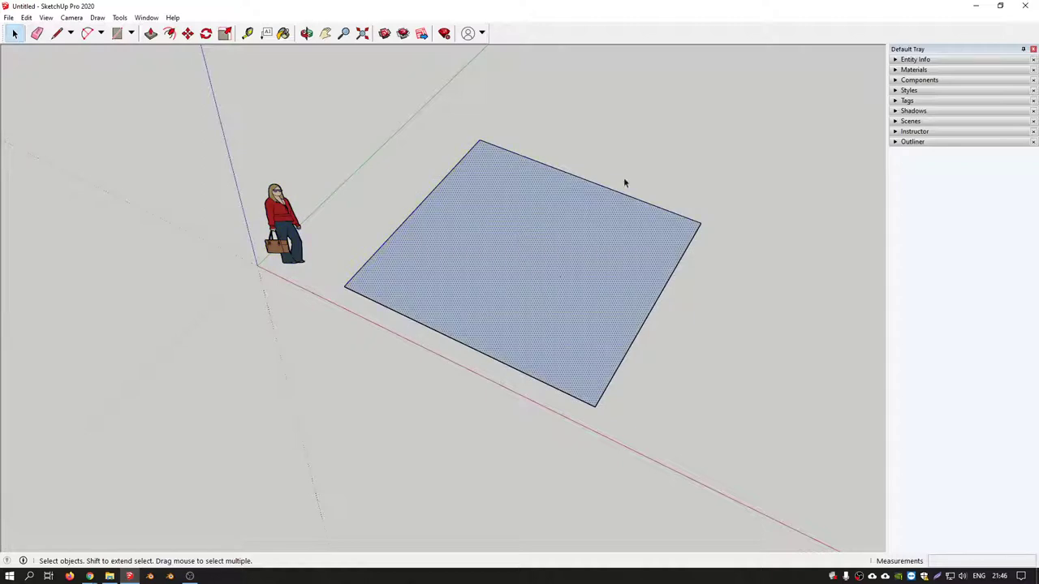
mouse_move(477, 246)
middle_down()
mouse_move(557, 270)
mouse_move(346, 271)
mouse_move(433, 197)
middle_up()
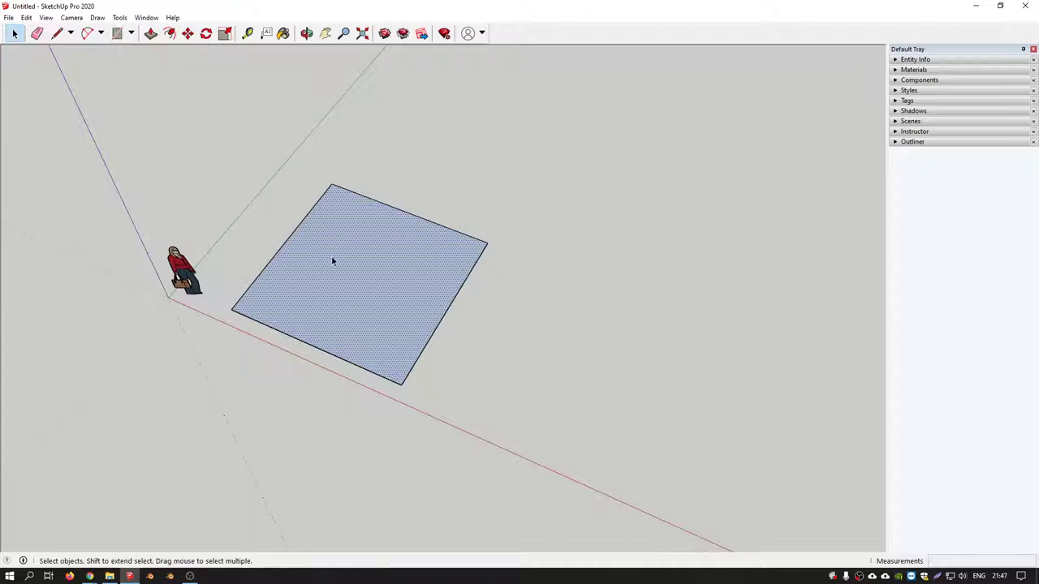
Select the square with its edges and move it to a new position.
click(439, 229)
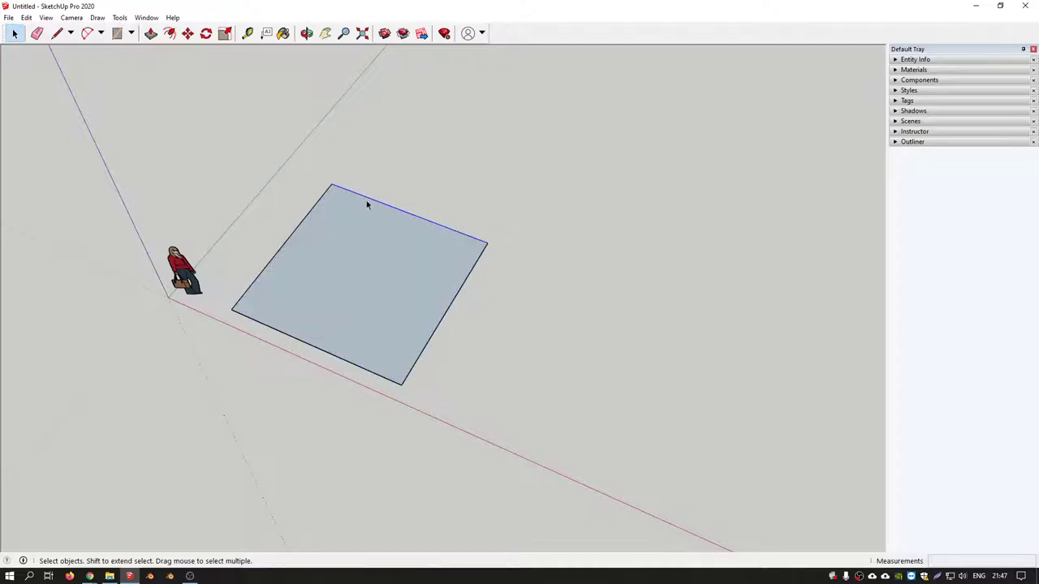
click(393, 261)
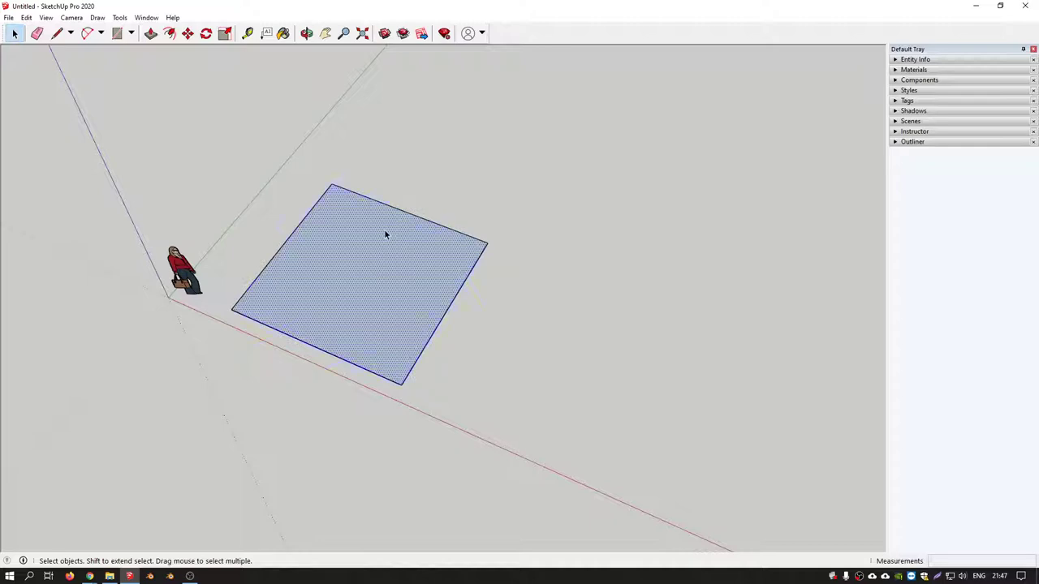
double_click(386, 234)
click(188, 34)
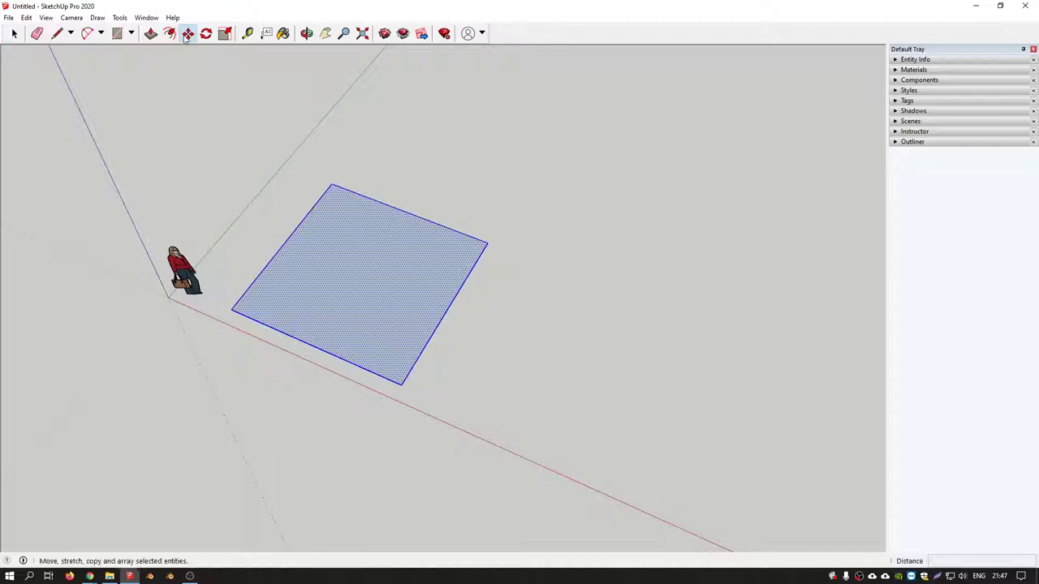
click(331, 186)
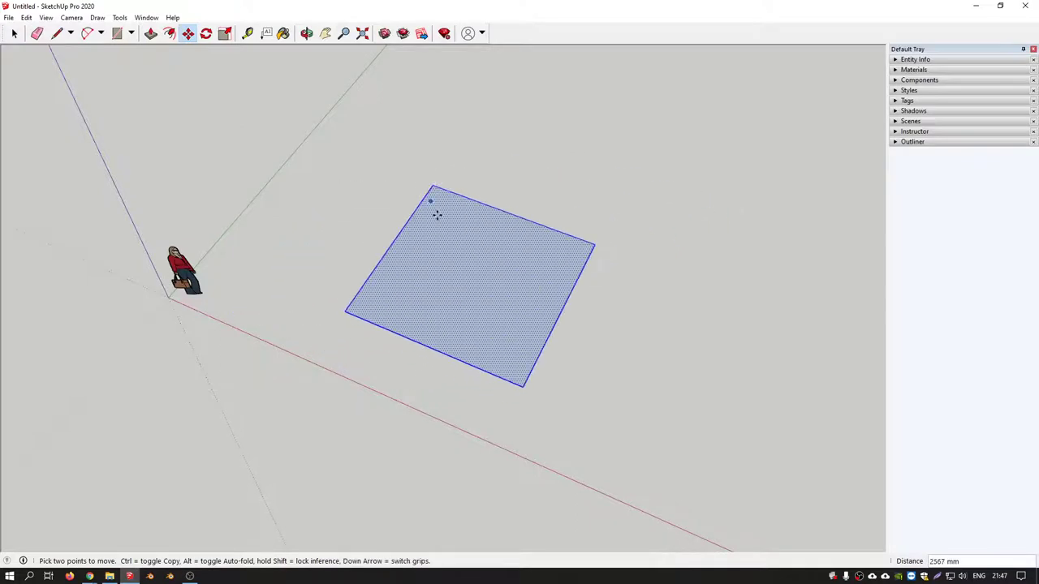
click(437, 215)
Draw a second rectangle, about 4493 by 2907 mm, overlapping the square.
click(117, 34)
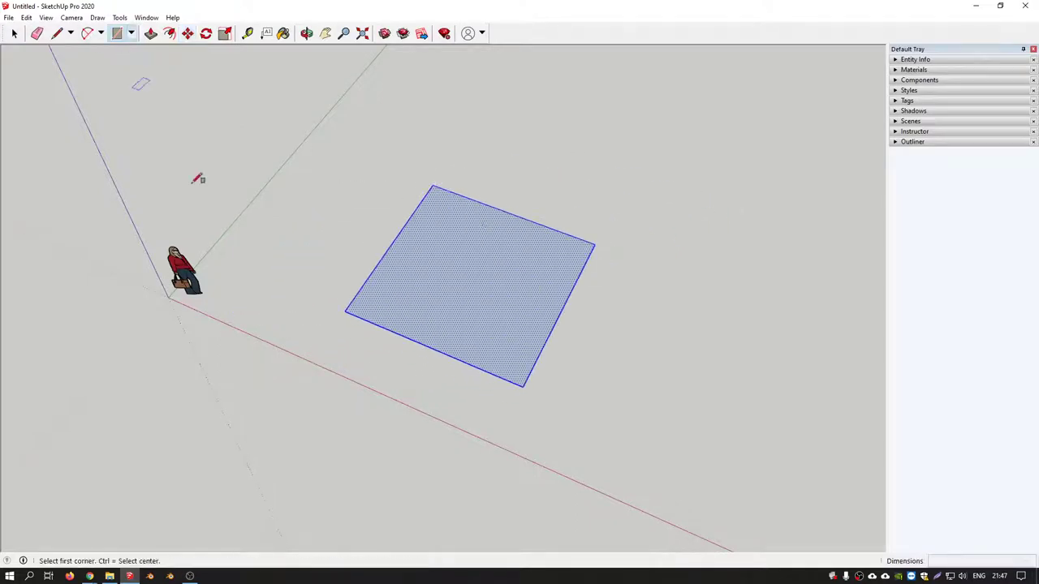
click(610, 452)
click(468, 273)
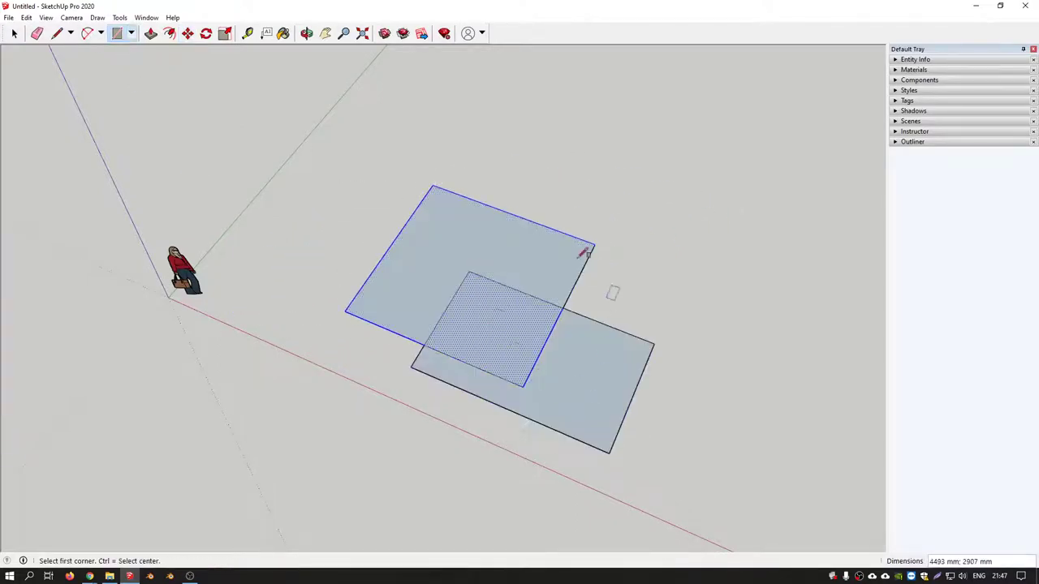
Click through the overlapping faces and edges, ending with the lower-right face and its edges selected.
click(14, 34)
click(453, 235)
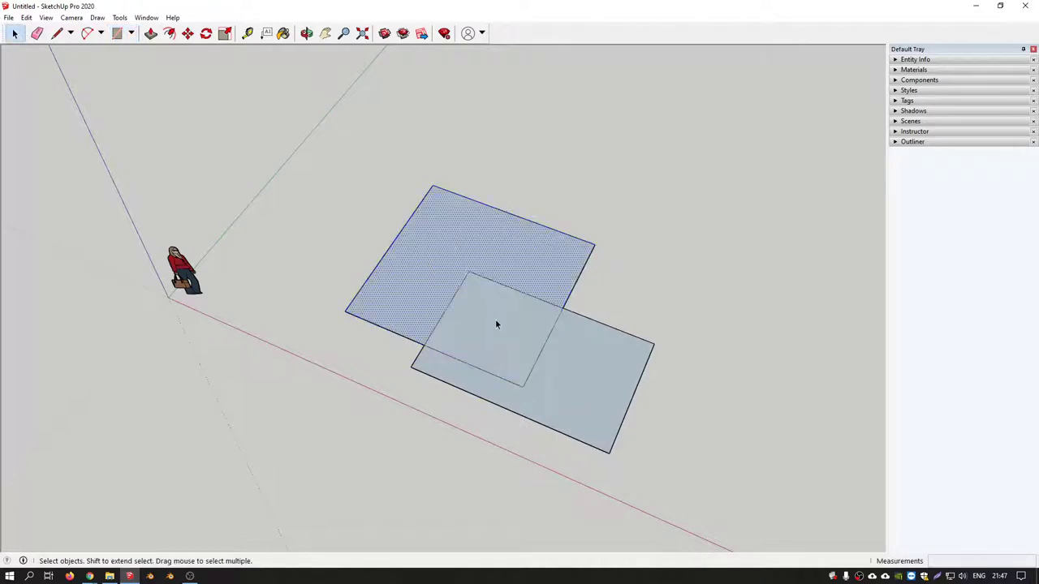
click(497, 325)
click(595, 387)
click(541, 327)
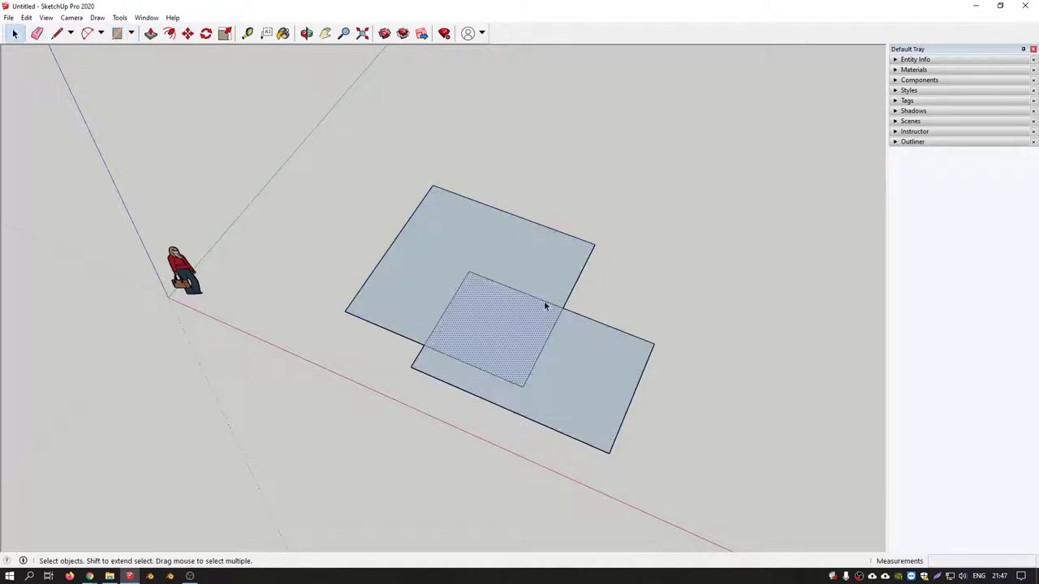
click(545, 303)
click(460, 289)
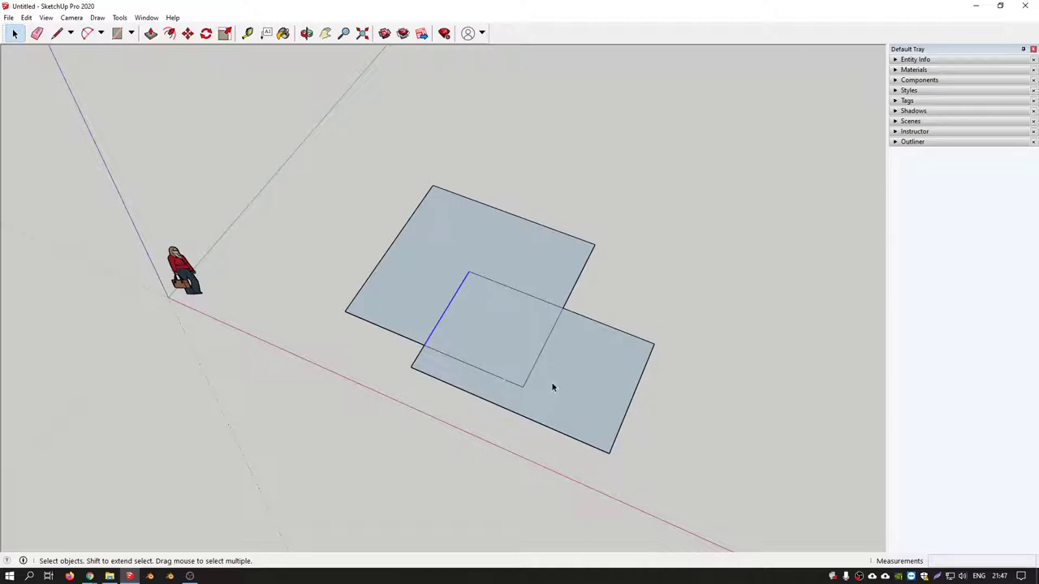
click(573, 379)
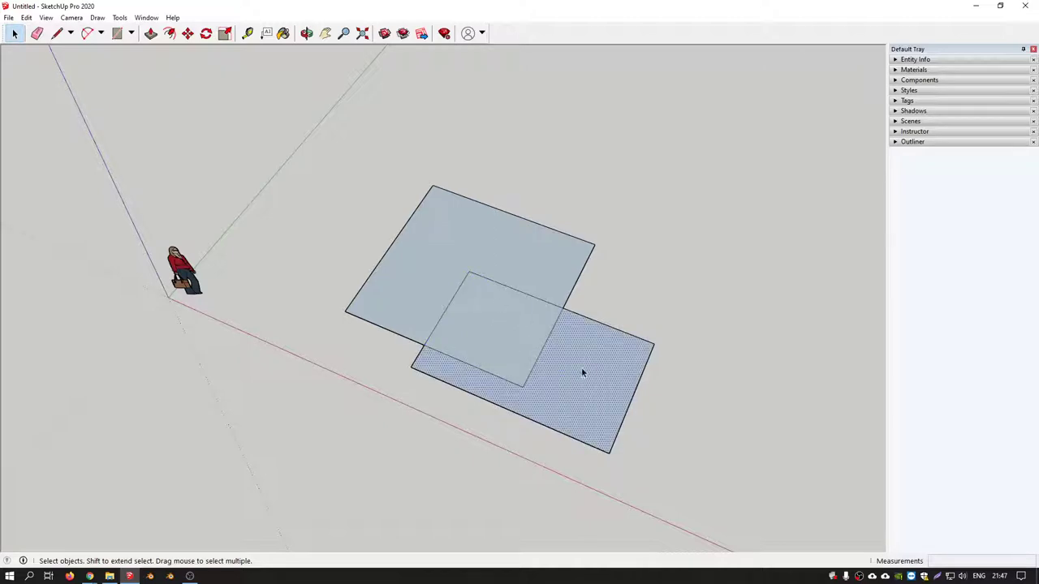
double_click(582, 372)
double_click(581, 367)
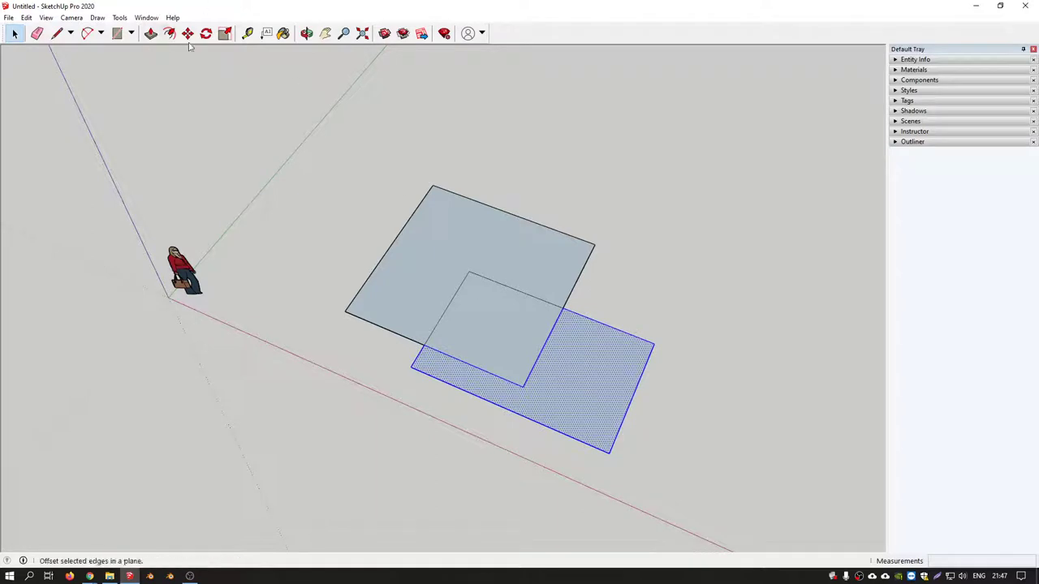
Move the selected lower-right face slightly upward.
click(188, 34)
click(574, 362)
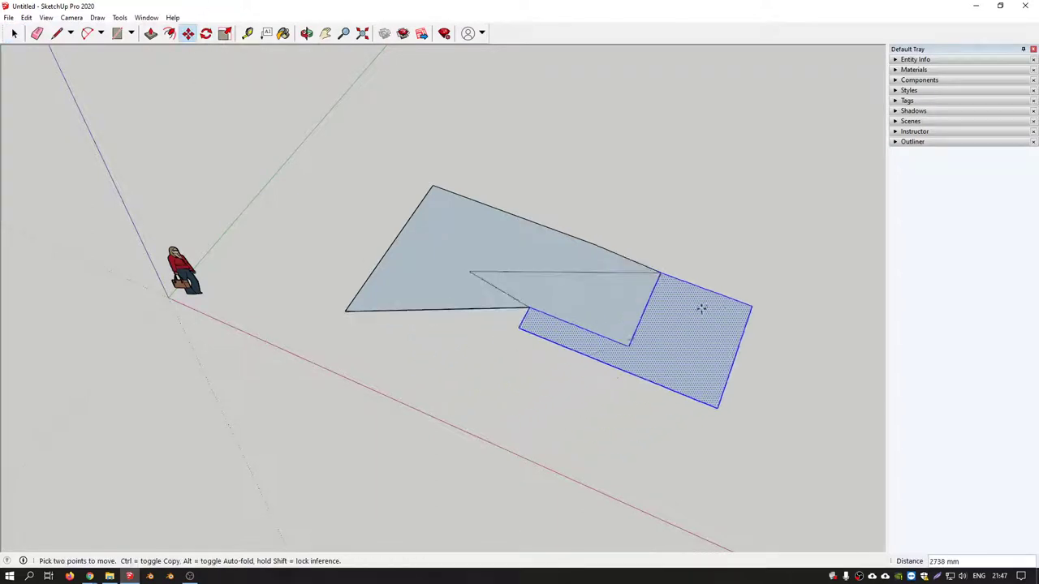
click(576, 341)
mouse_move(576, 342)
middle_down()
mouse_move(587, 325)
mouse_move(512, 285)
middle_up()
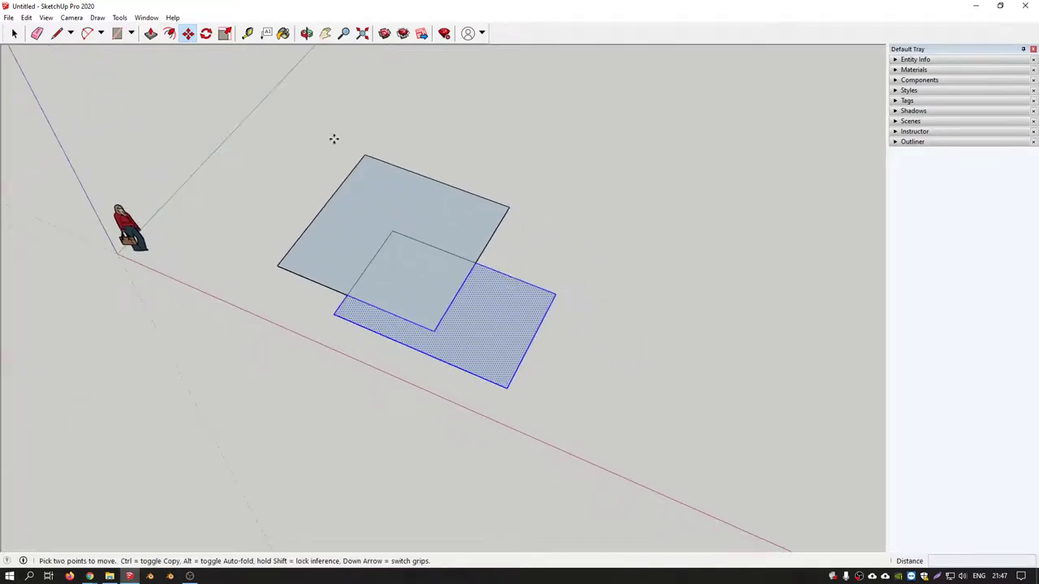
Window-select both overlapping faces and delete them.
key(space)
drag(236, 122, 597, 411)
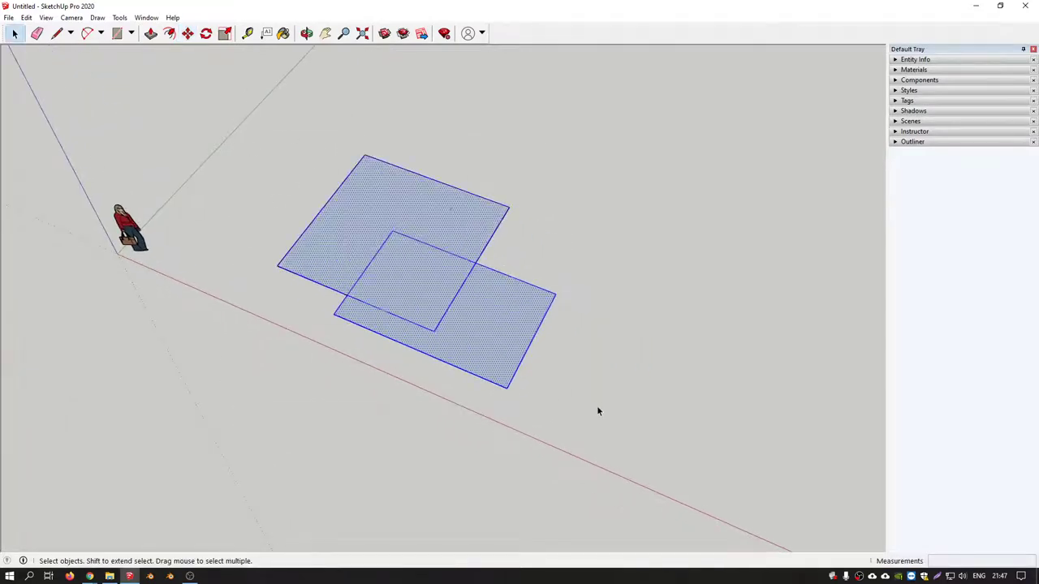
key(Delete)
mouse_move(341, 228)
middle_down()
mouse_move(395, 235)
mouse_move(476, 272)
mouse_move(520, 273)
middle_up()
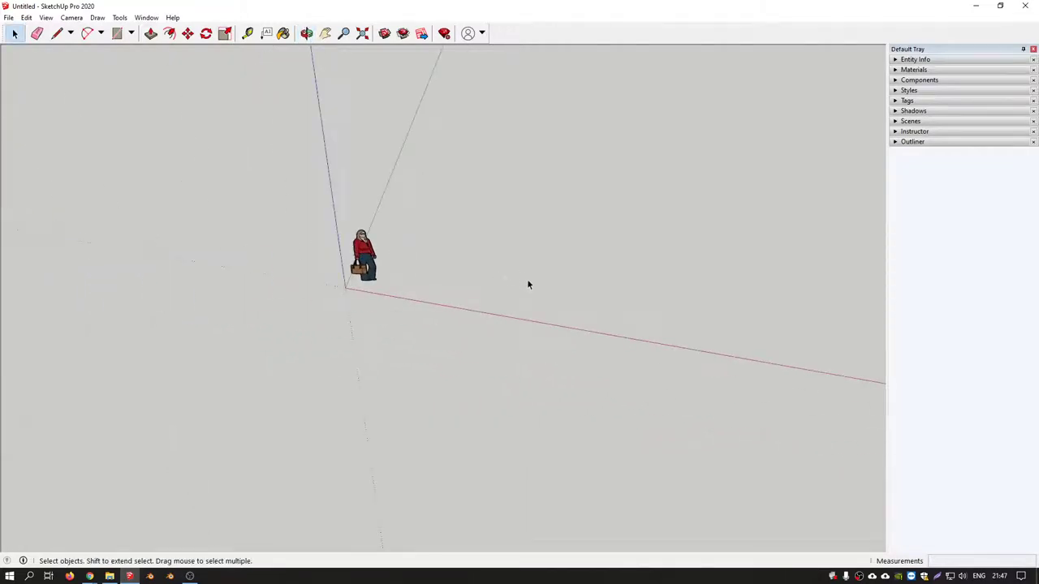
Draw two side-by-side rectangles, about 2353×2620 mm and 2391×2816 mm, and select the left one.
key(r)
click(470, 211)
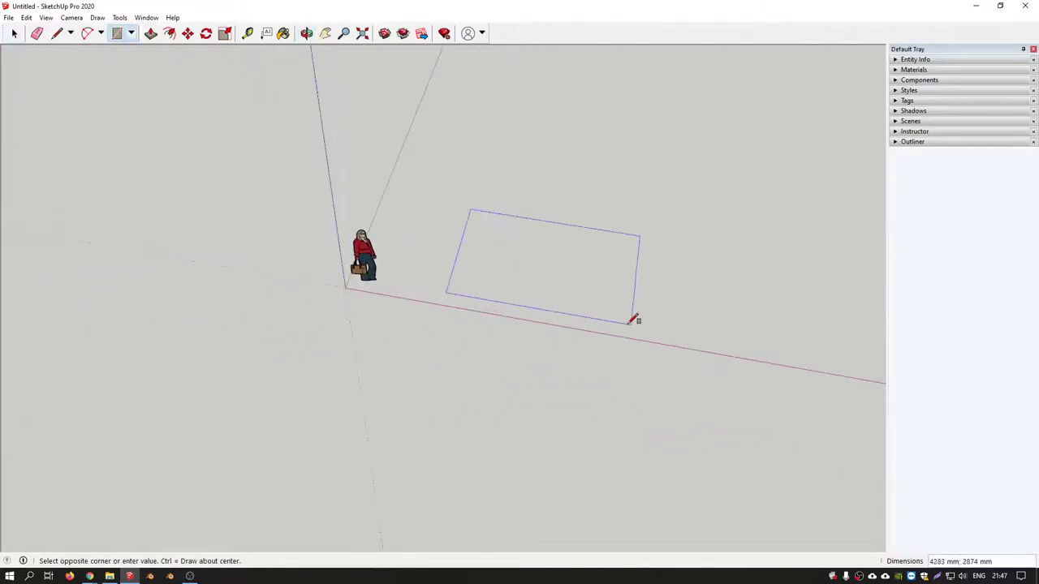
click(545, 302)
click(636, 231)
click(734, 333)
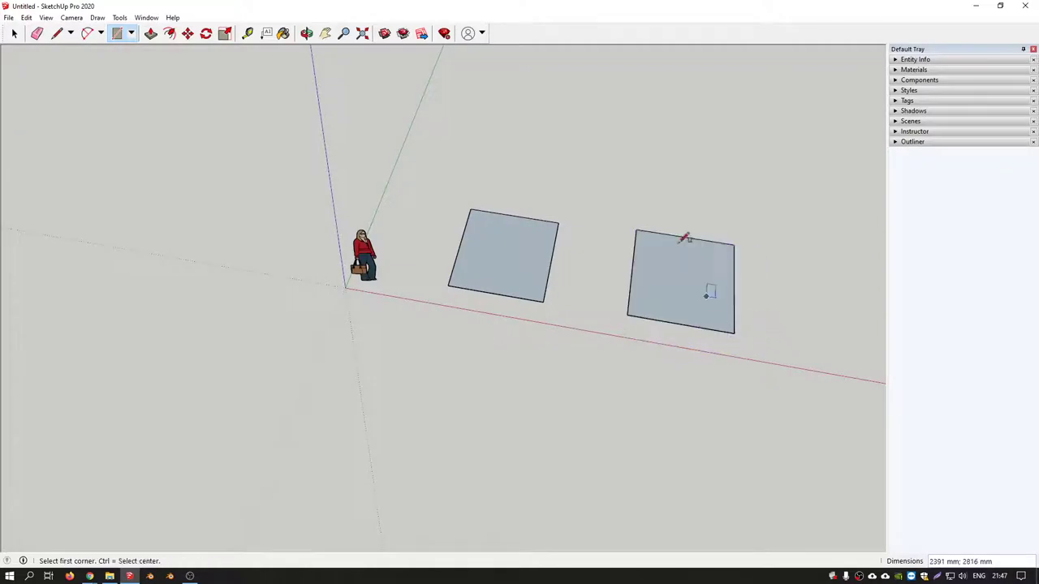
click(14, 33)
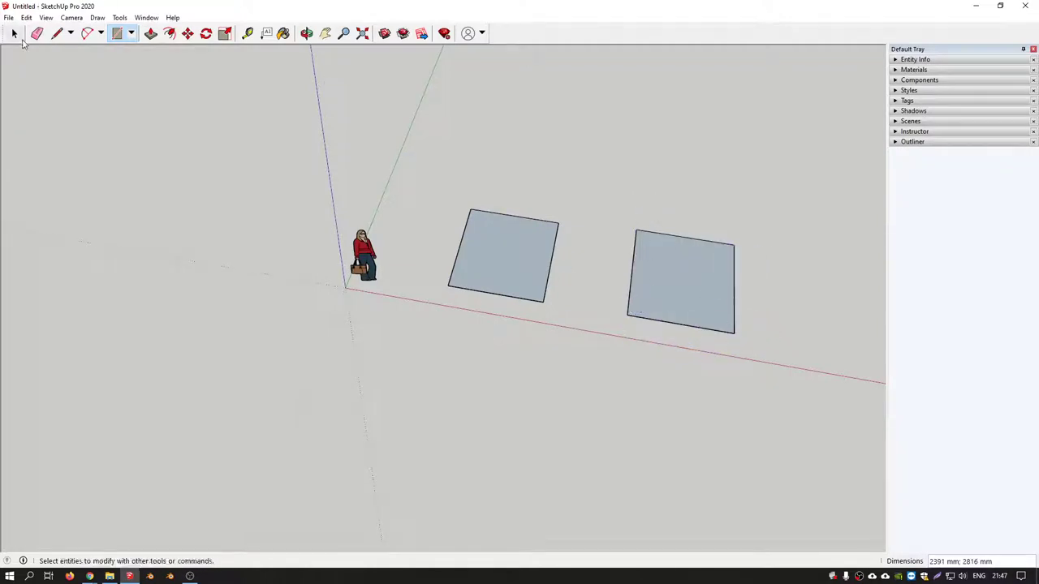
drag(430, 177, 576, 339)
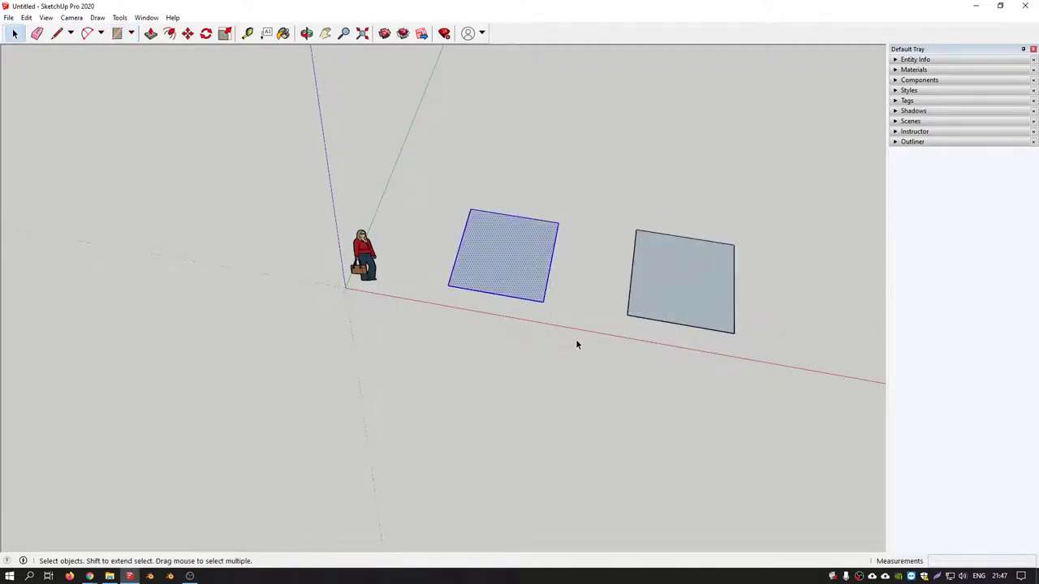
right_click(510, 247)
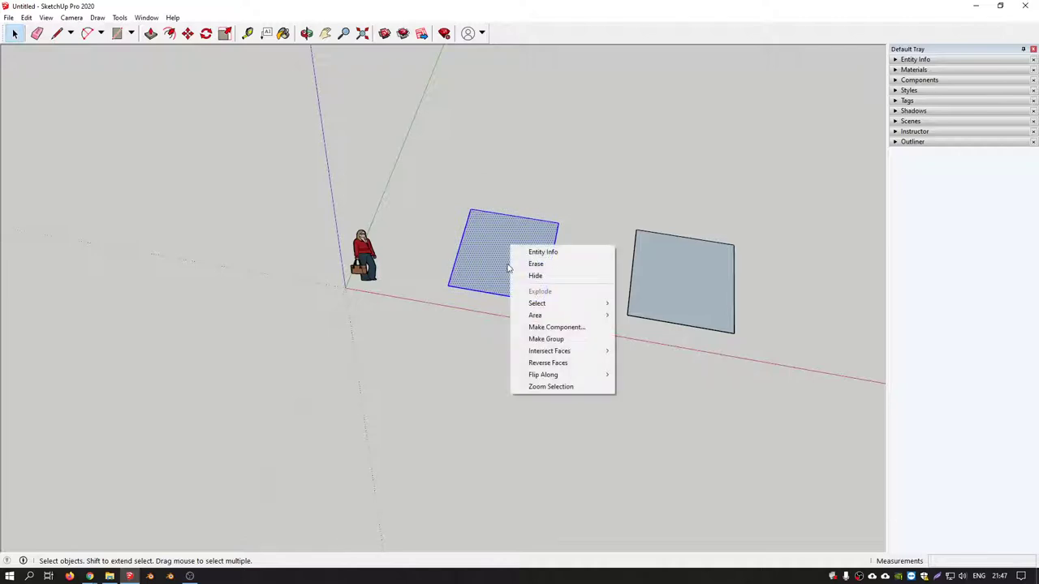
Make the left rectangle a group using Make Group.
click(557, 340)
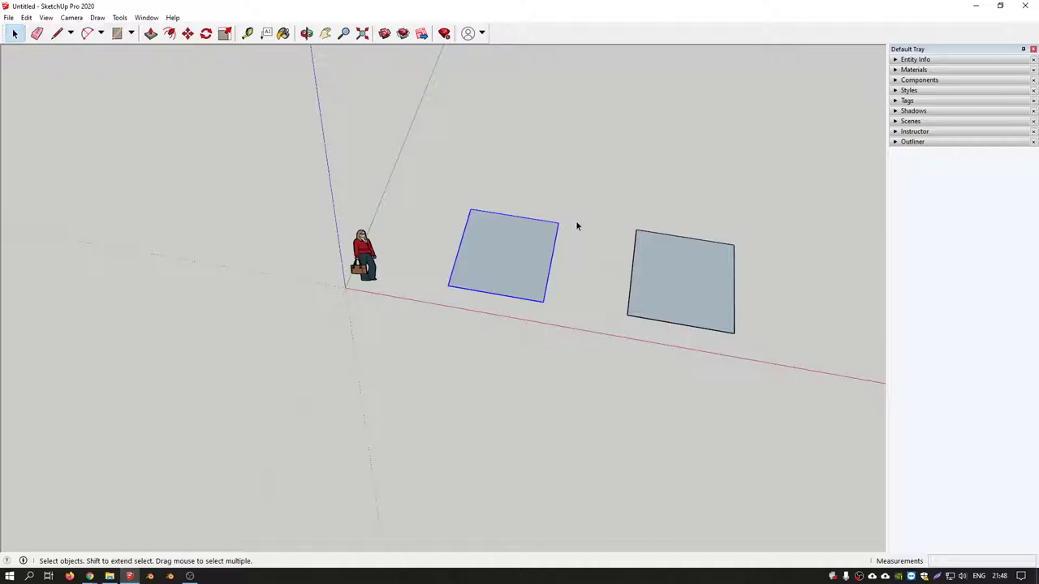
click(146, 17)
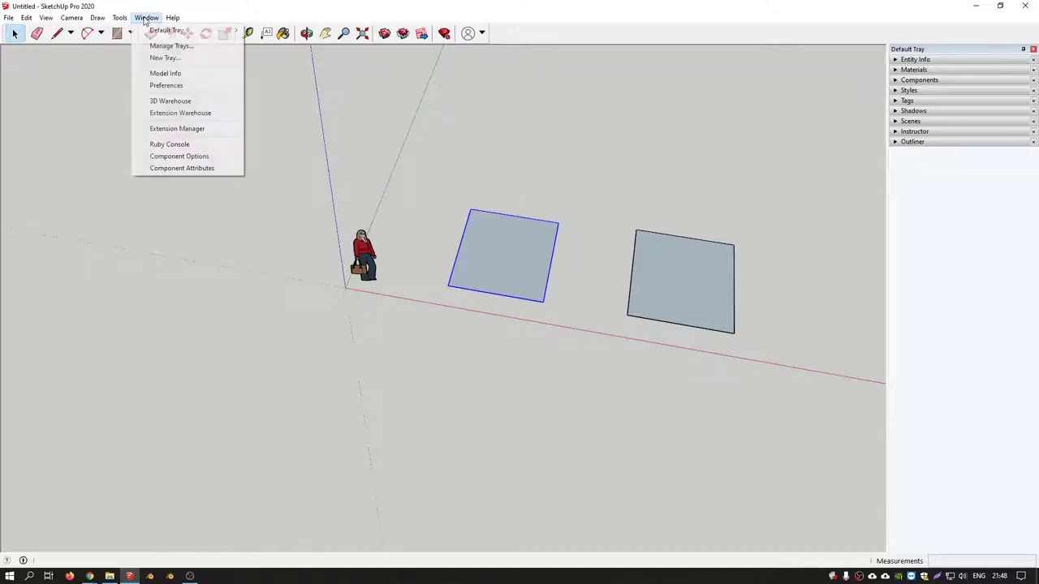
click(159, 86)
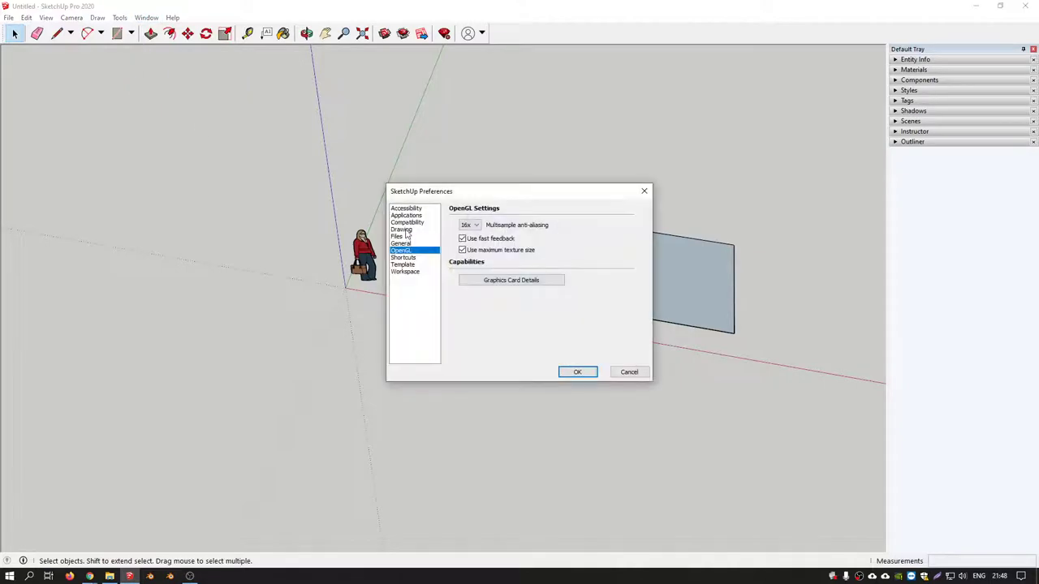
click(403, 257)
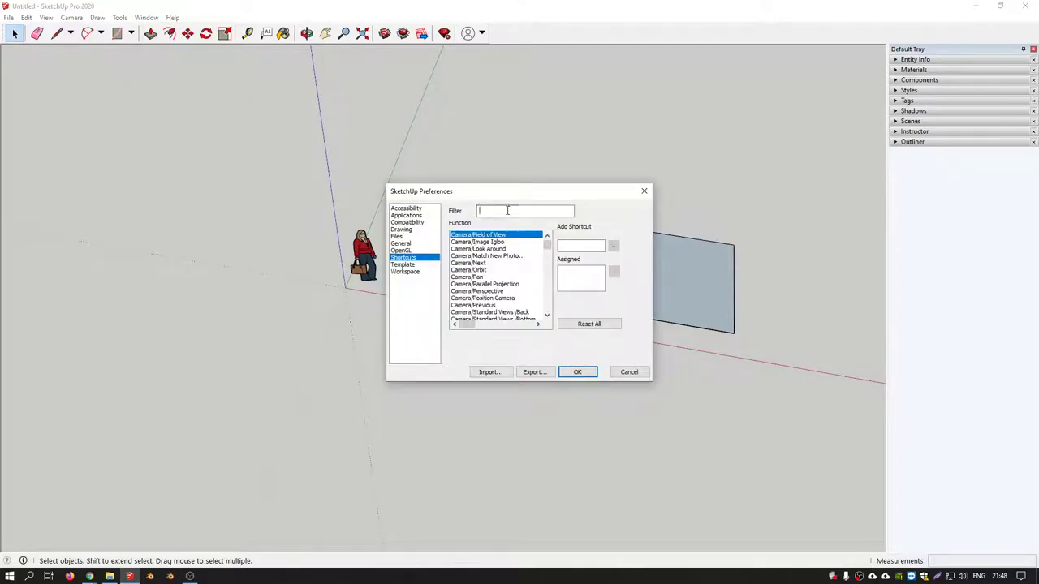
click(521, 209)
text(g)
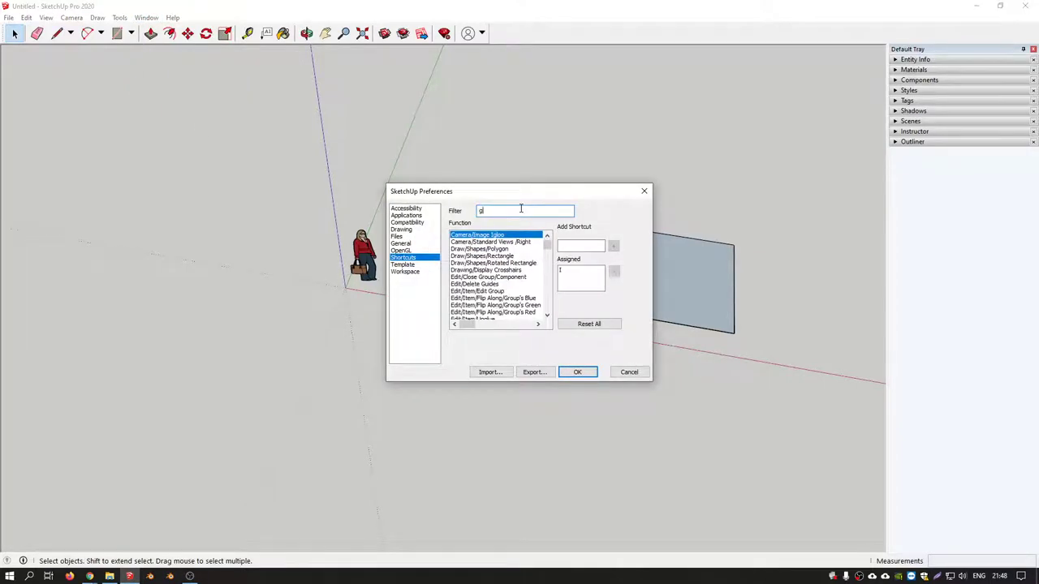
text(ro)
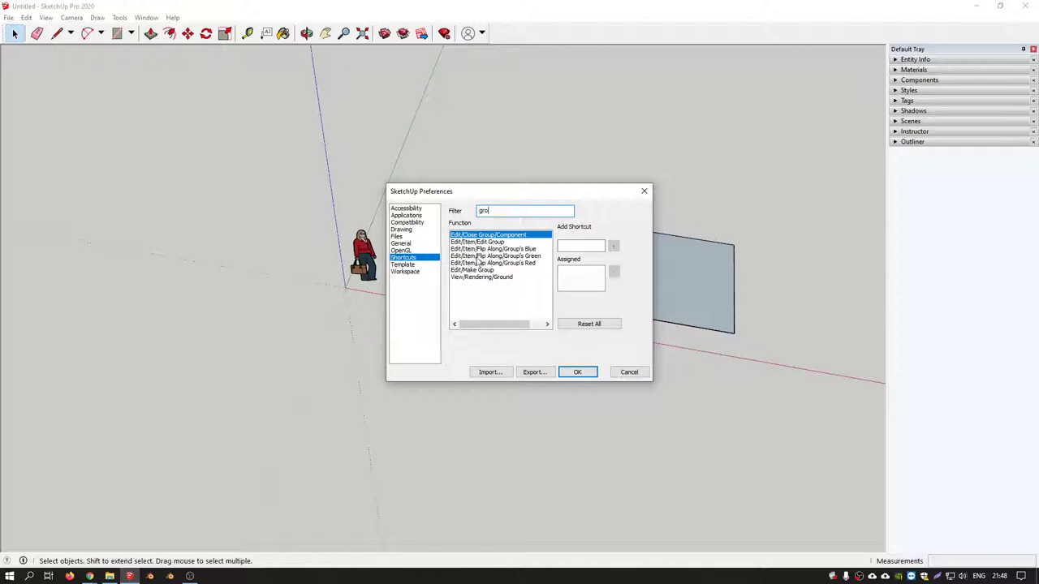
click(477, 271)
click(570, 279)
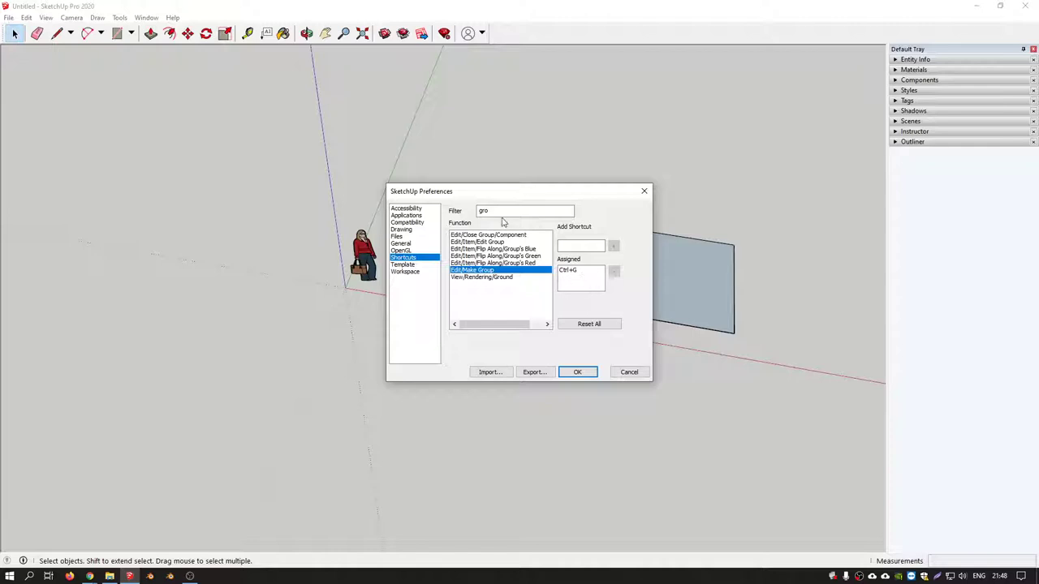
drag(497, 211, 448, 210)
text(h)
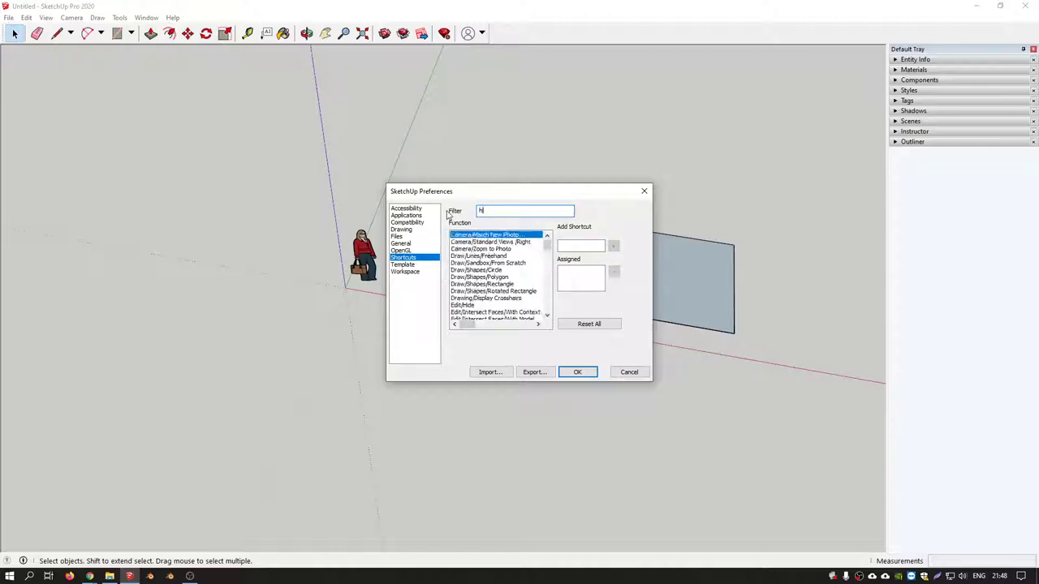
text(id)
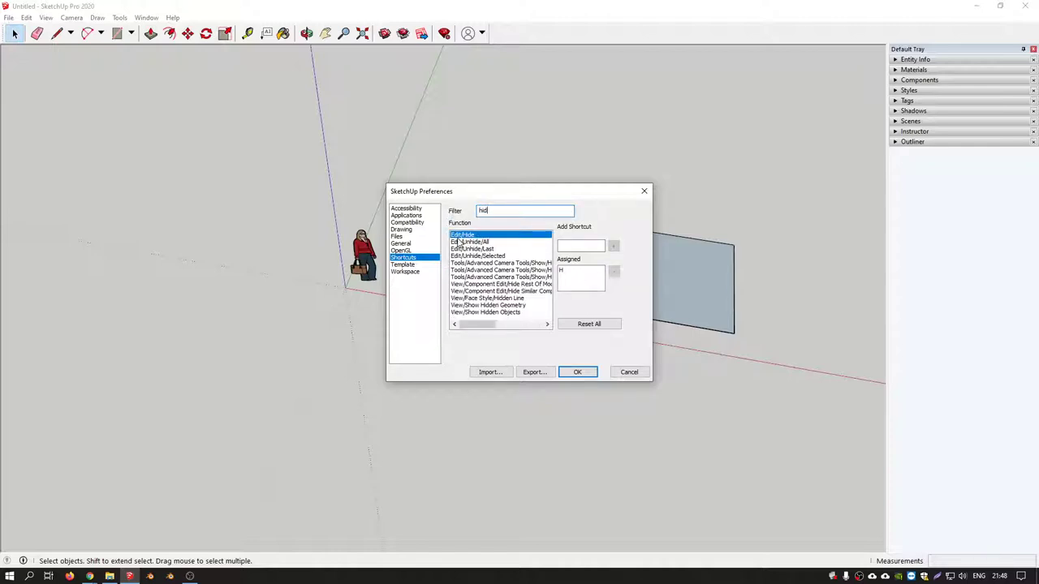
click(469, 243)
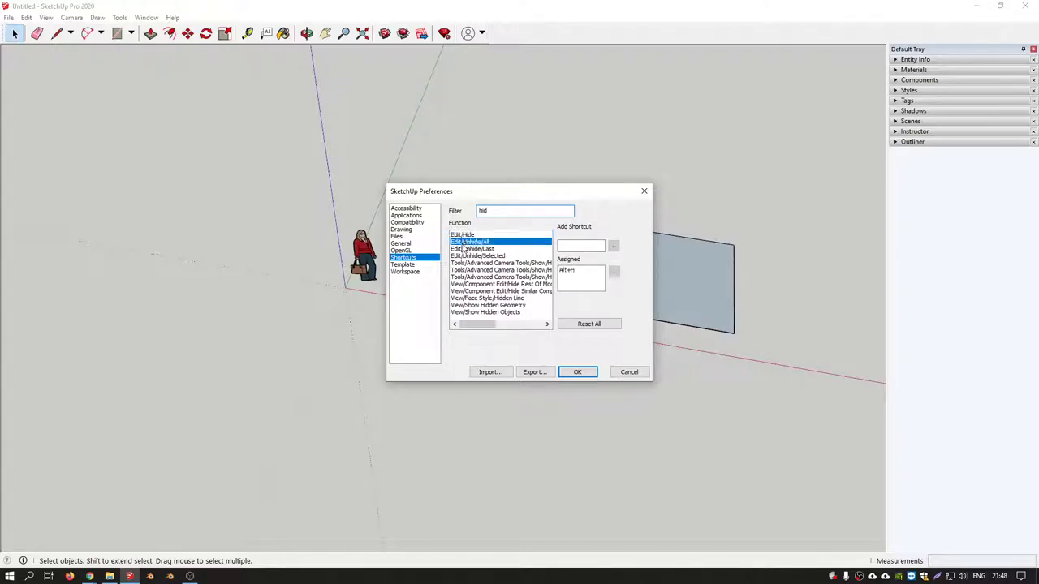
click(644, 191)
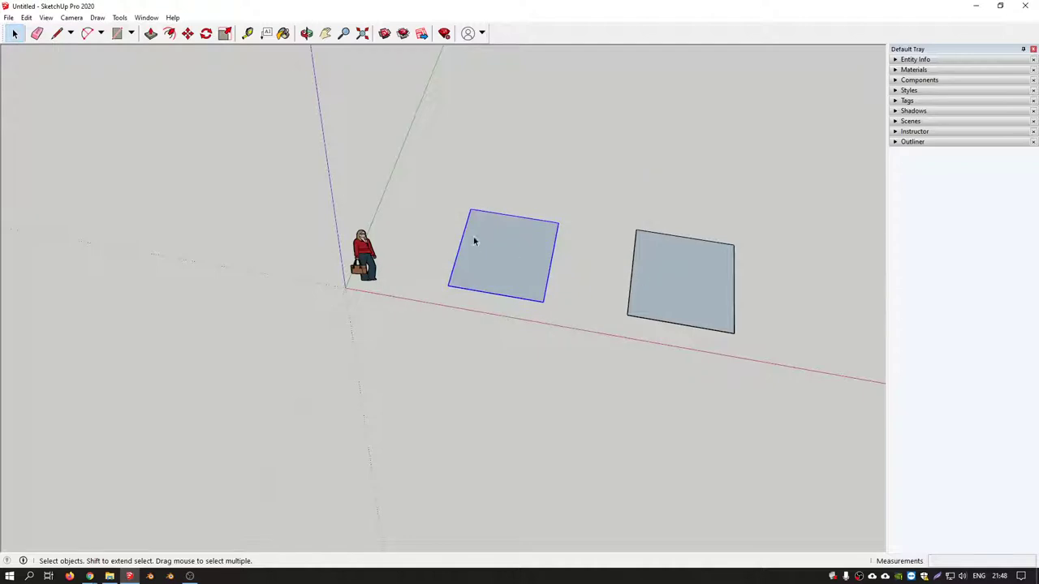
Draw a small rectangle on top of the grouped left square.
mouse_move(476, 242)
middle_down()
mouse_move(581, 220)
mouse_move(540, 251)
middle_up()
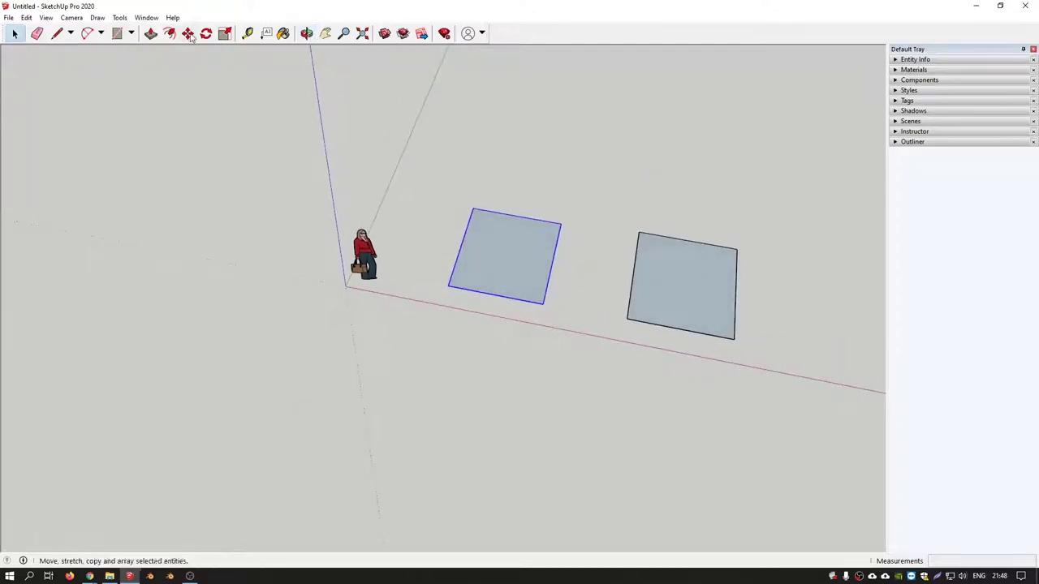
click(117, 33)
click(491, 252)
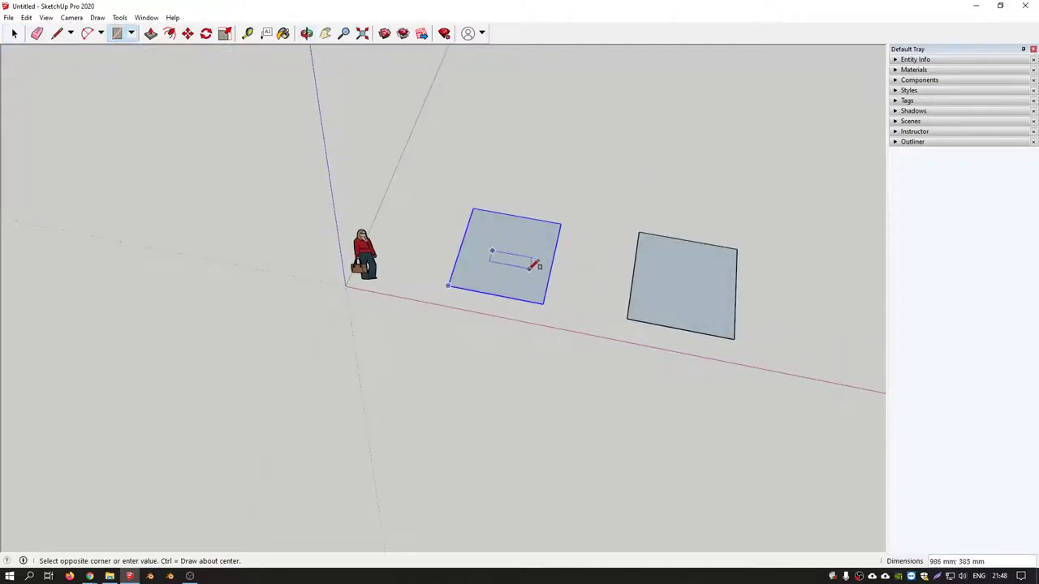
click(530, 270)
scroll(564, 268, up, 2)
key(space)
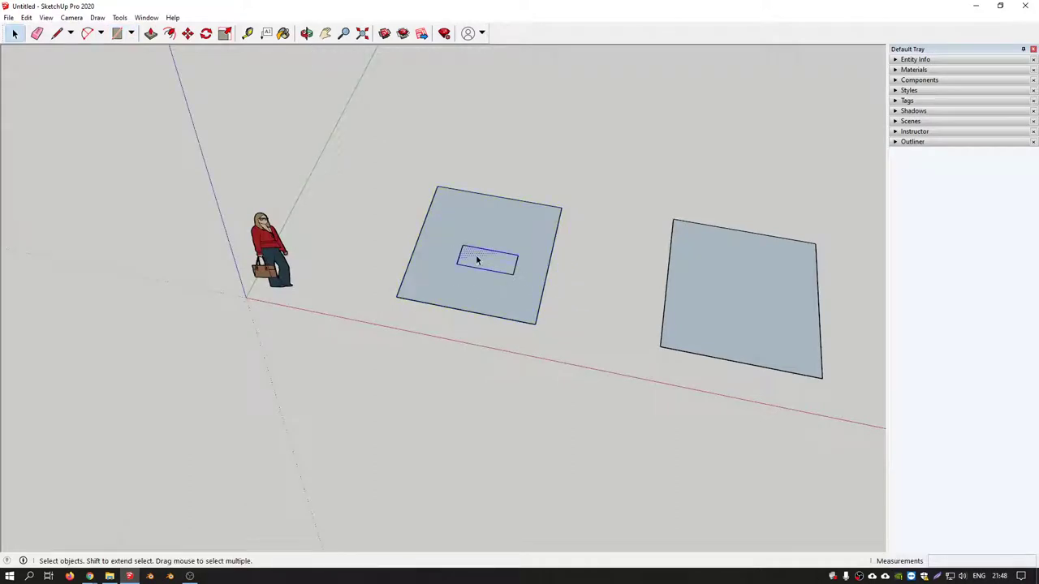
Move the small rectangle off the group to sit between the two rectangles.
key(m)
click(477, 260)
click(610, 179)
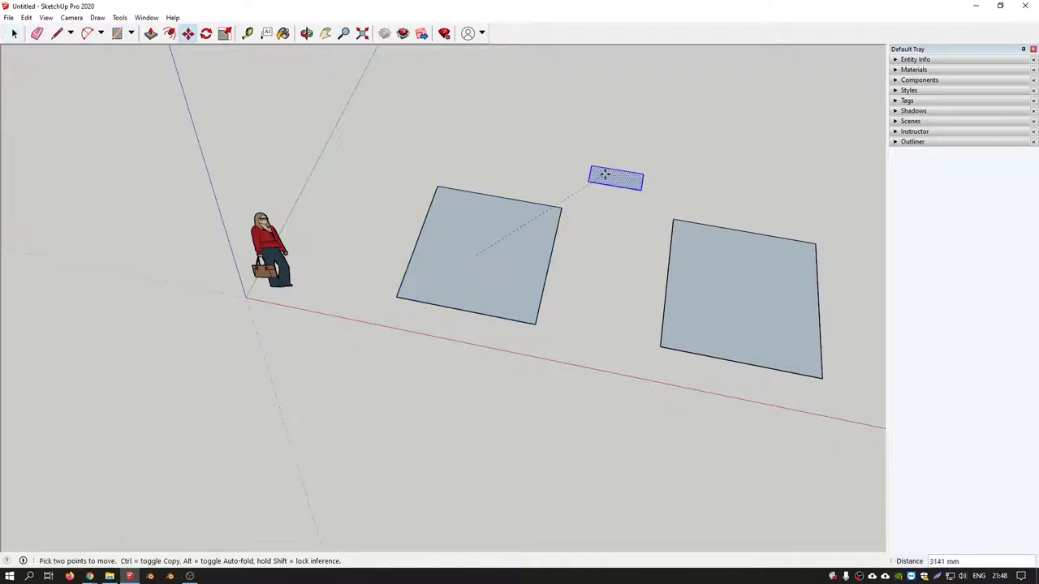
mouse_move(609, 179)
middle_down()
mouse_move(560, 218)
mouse_move(560, 242)
middle_up()
key(space)
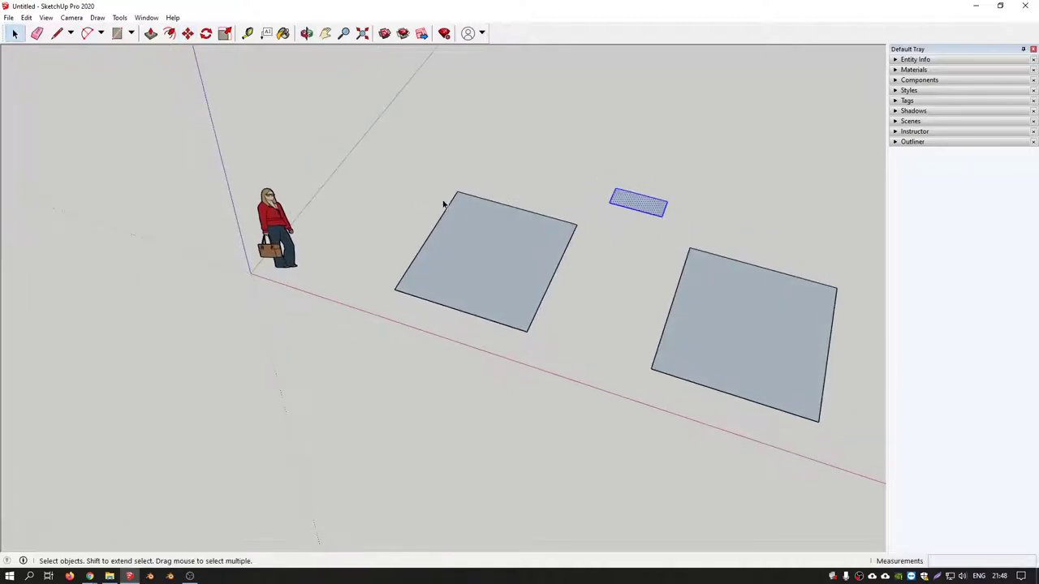
Inside the group, push/pull the square face about 2251 mm up into a box, then exit the group.
double_click(475, 249)
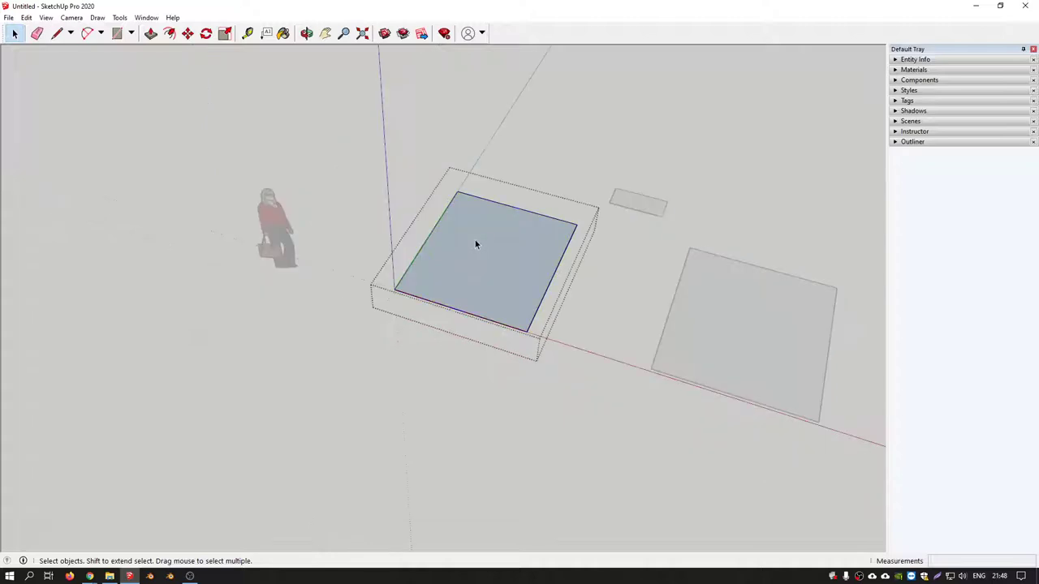
mouse_move(457, 188)
middle_down()
mouse_move(210, 142)
mouse_move(484, 220)
middle_up()
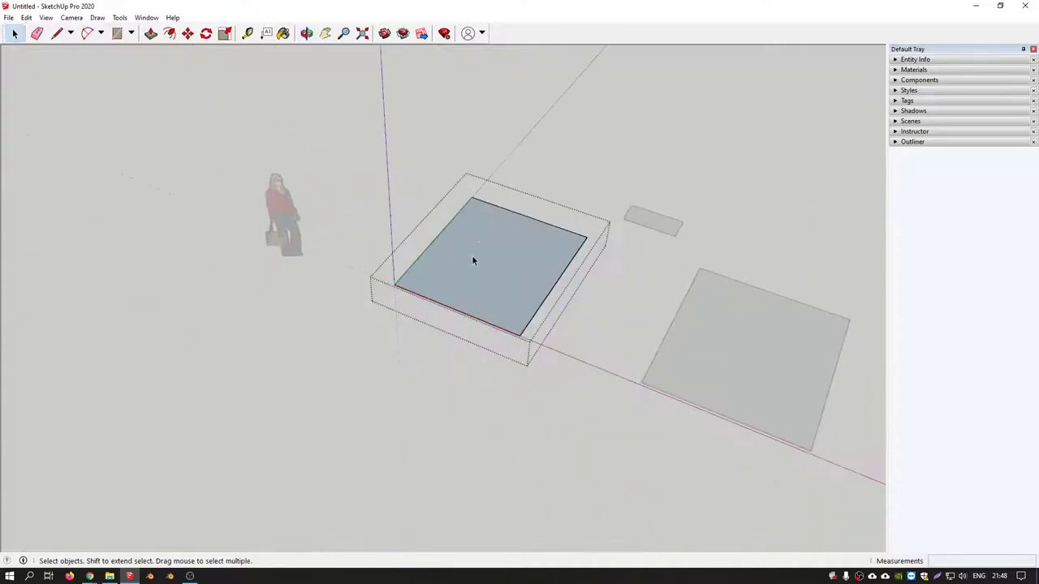
key(p)
drag(473, 260, 500, 179)
scroll(500, 179, down, 2)
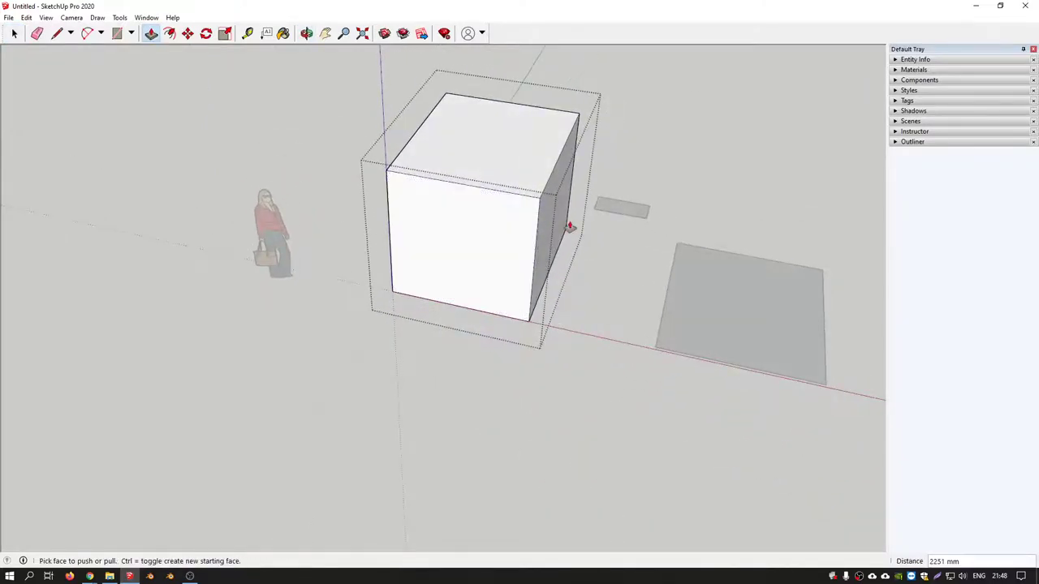
scroll(568, 225, down, 3)
key(space)
click(638, 174)
Window-select the box, slab and square, then clear the selection and orbit closer to the box.
mouse_move(638, 174)
middle_down()
mouse_move(520, 209)
mouse_move(476, 111)
middle_up()
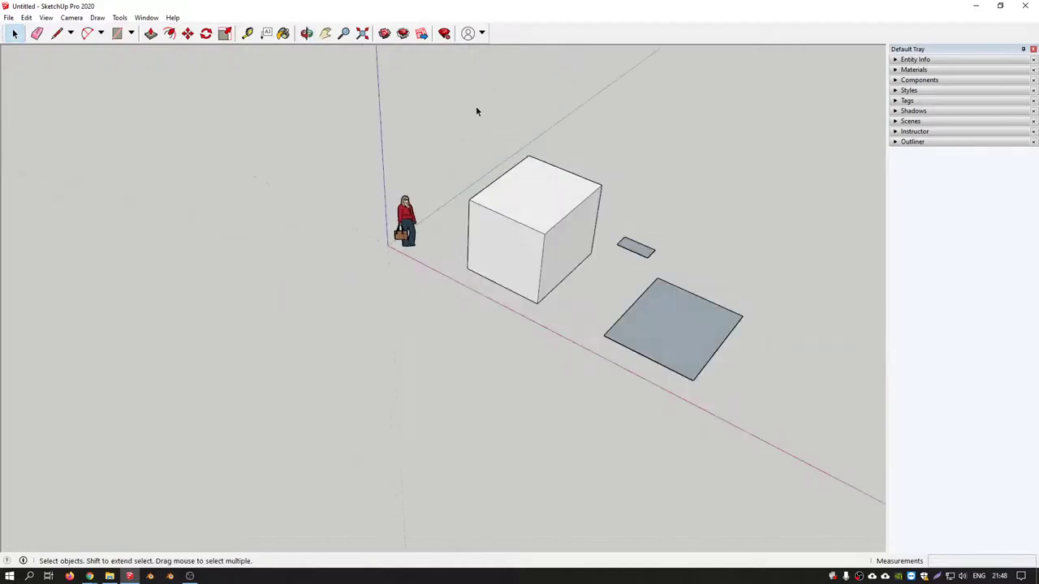
drag(450, 94, 810, 466)
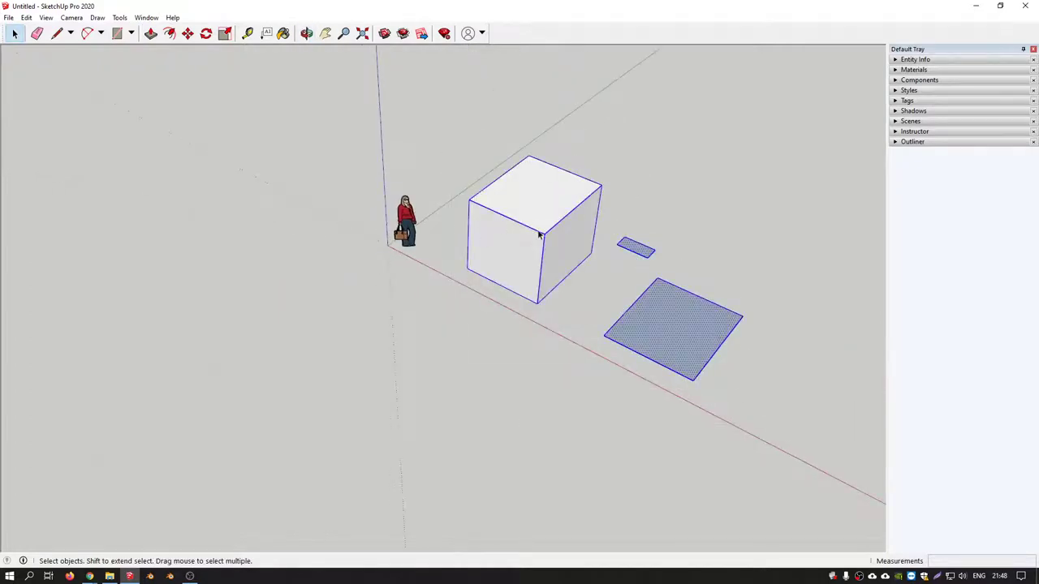
middle_drag(538, 234, 584, 271)
scroll(662, 252, up, 2)
click(632, 239)
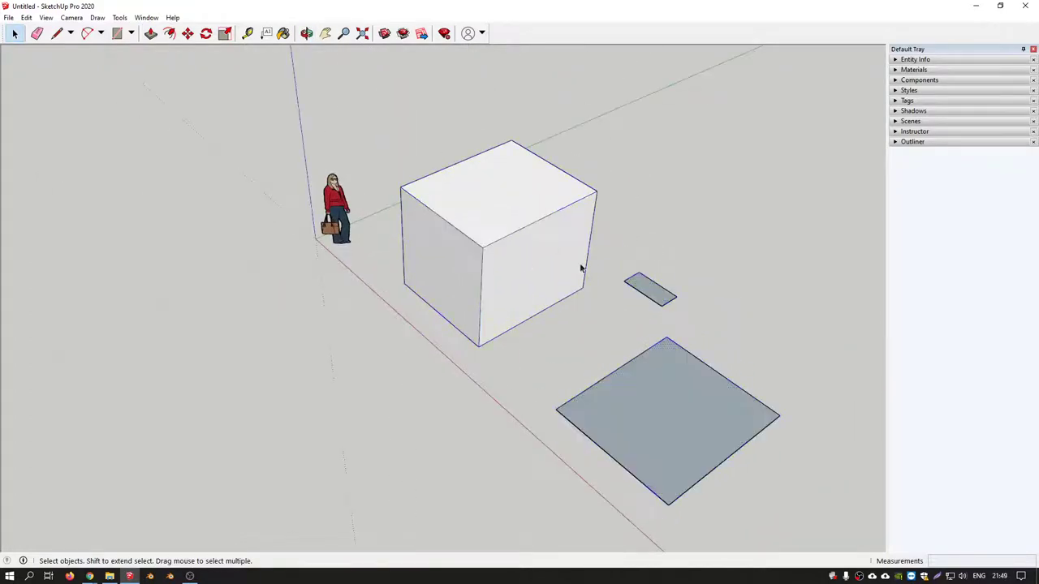
scroll(579, 267, up, 2)
middle_drag(496, 255, 462, 207)
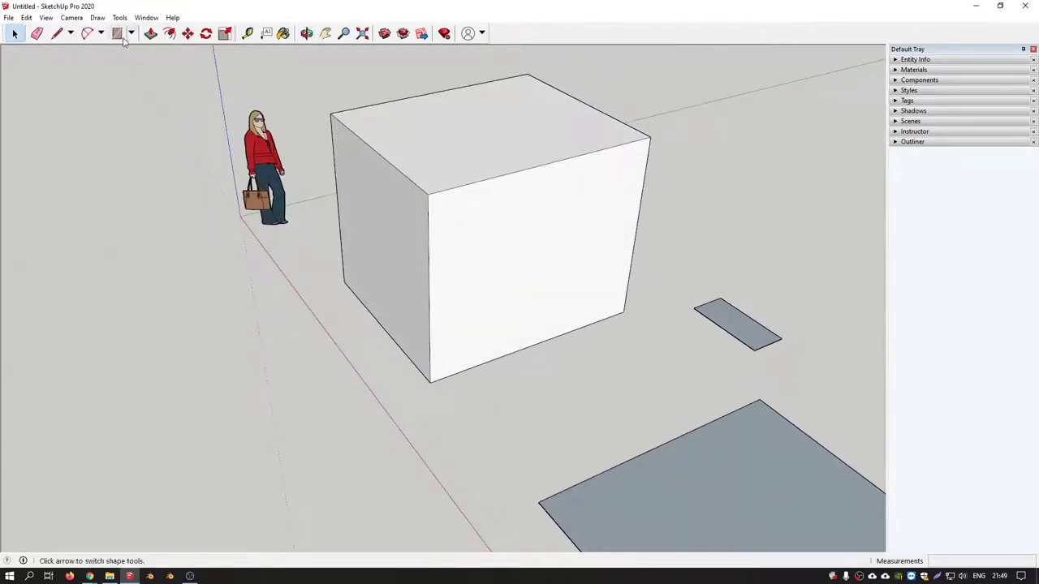
Draw a tall door rectangle on the box's side face and pull it outward into a block.
click(117, 34)
click(457, 220)
click(492, 278)
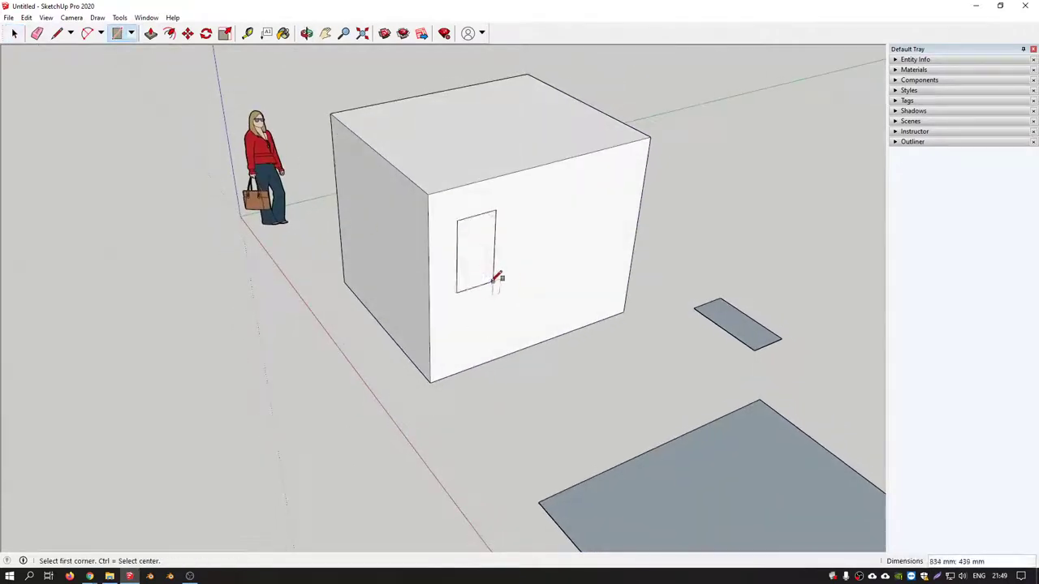
middle_drag(493, 281, 533, 306)
key(p)
drag(490, 260, 499, 271)
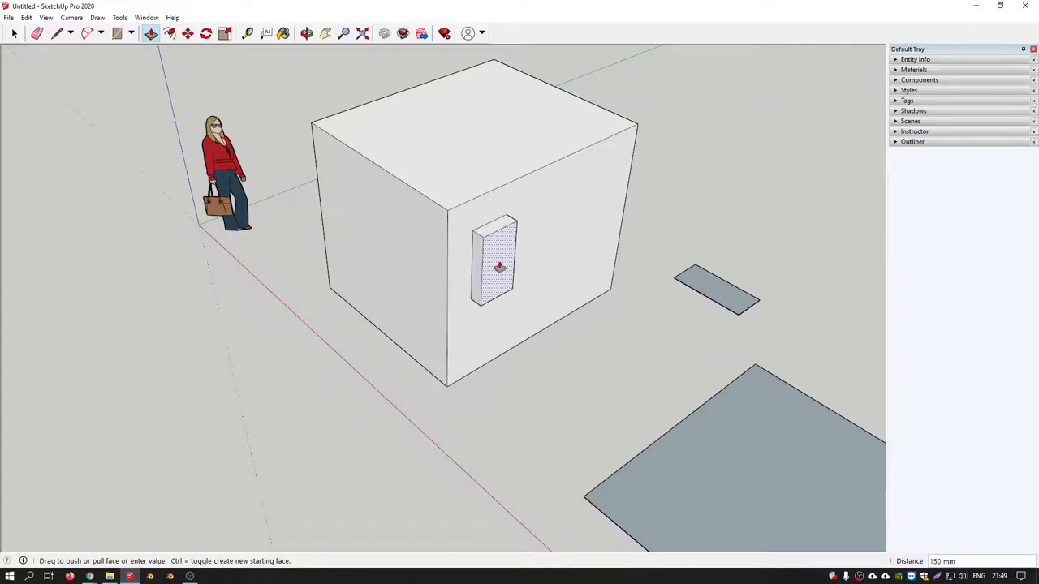
mouse_move(498, 272)
middle_down()
mouse_move(552, 241)
mouse_move(557, 257)
middle_up()
key(space)
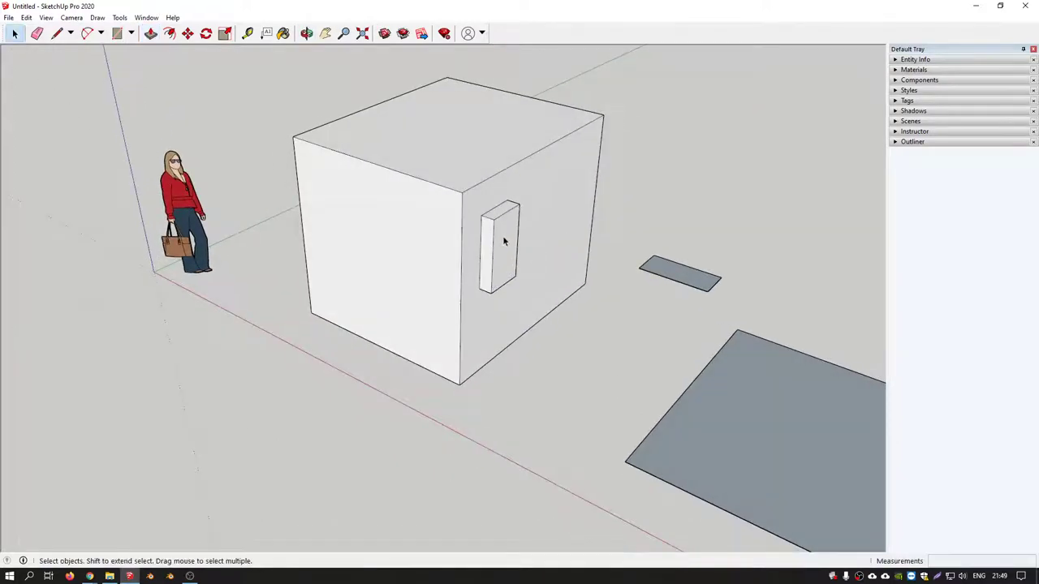
Select the door block's front face, then its edges, then the whole block.
scroll(647, 313, down, 3)
scroll(528, 284, up, 4)
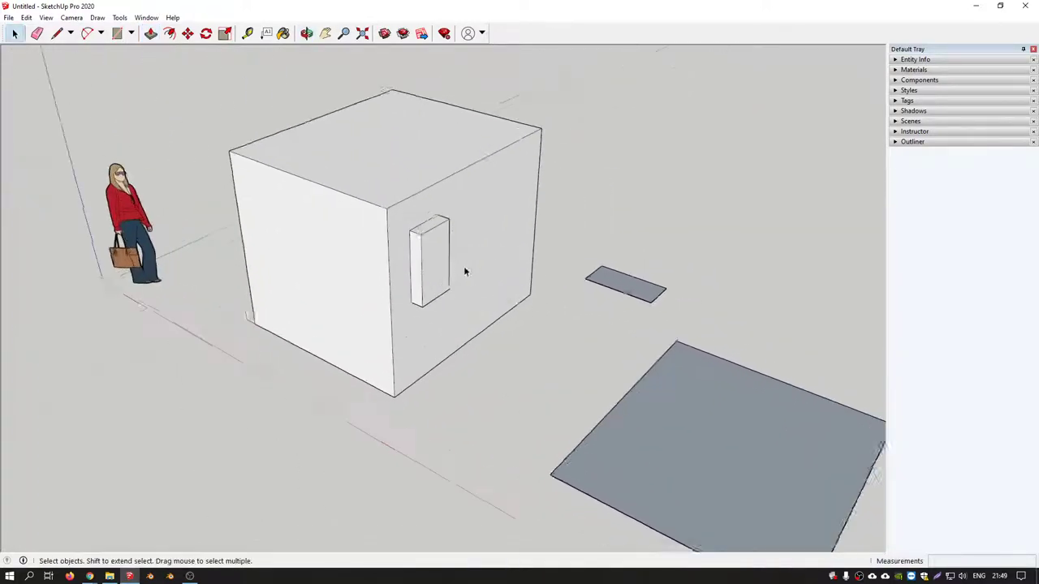
scroll(464, 265, up, 2)
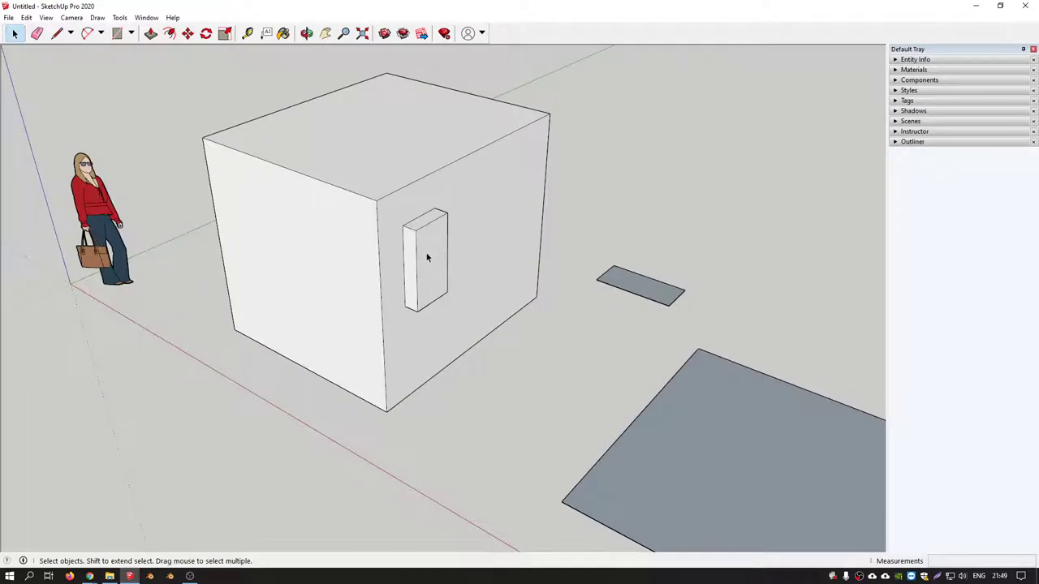
click(430, 254)
double_click(430, 255)
triple_click(432, 256)
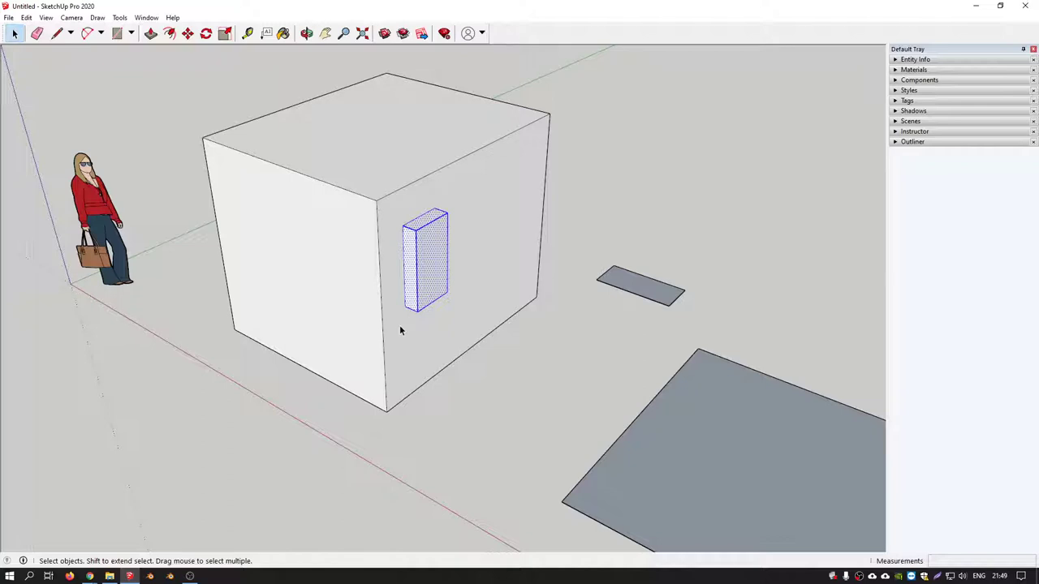
Group the door block with G and move it to the box's right edge.
key(g)
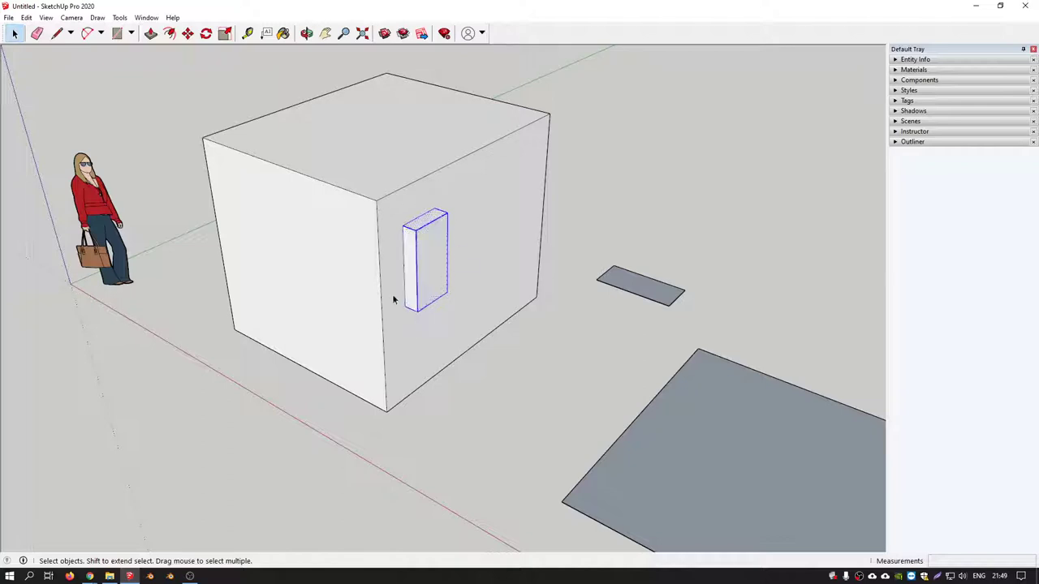
key(m)
click(428, 255)
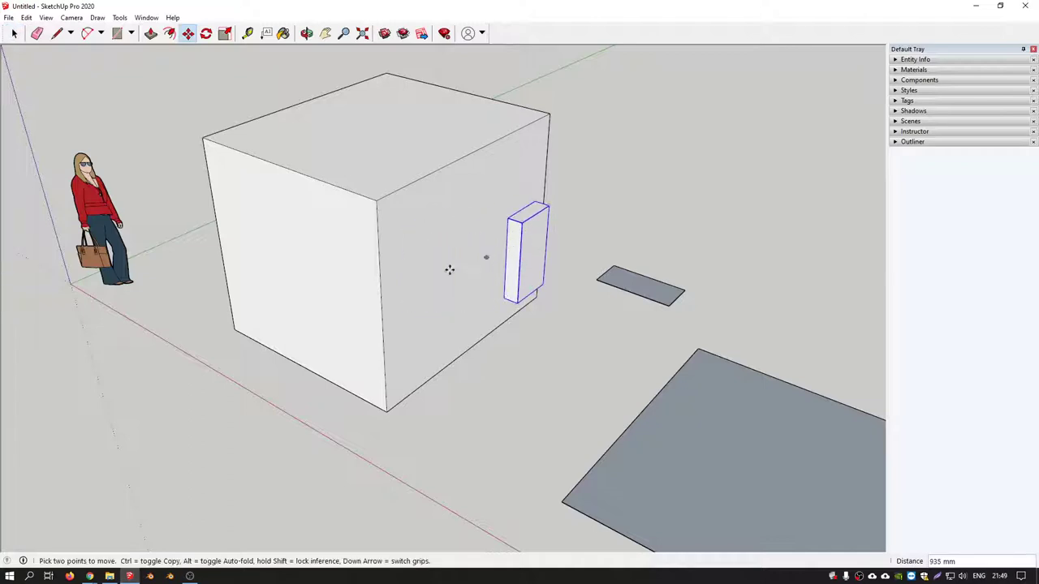
click(407, 243)
key(space)
Move the box slightly to the left.
click(414, 223)
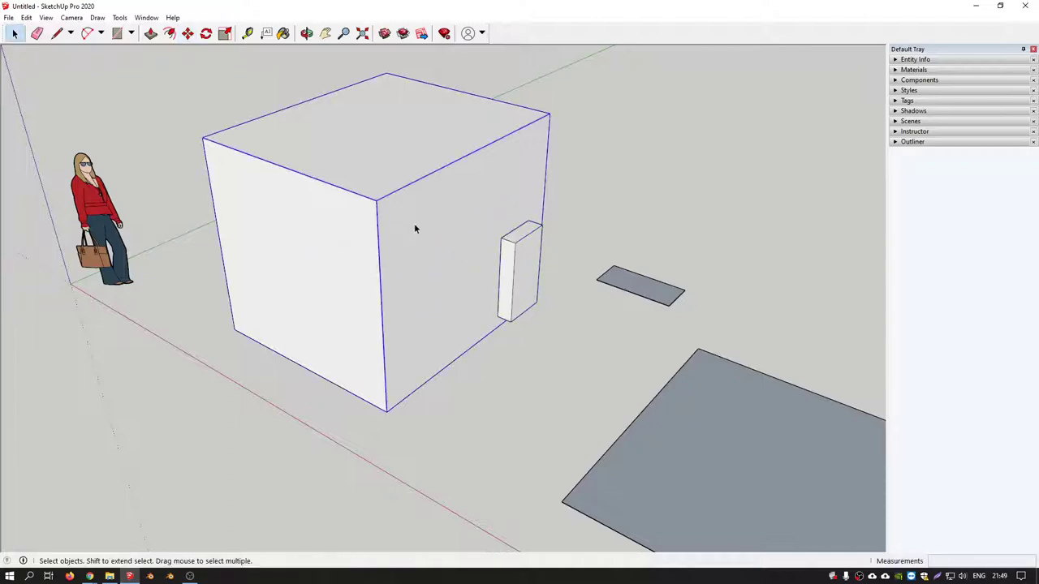
key(m)
click(435, 230)
click(401, 211)
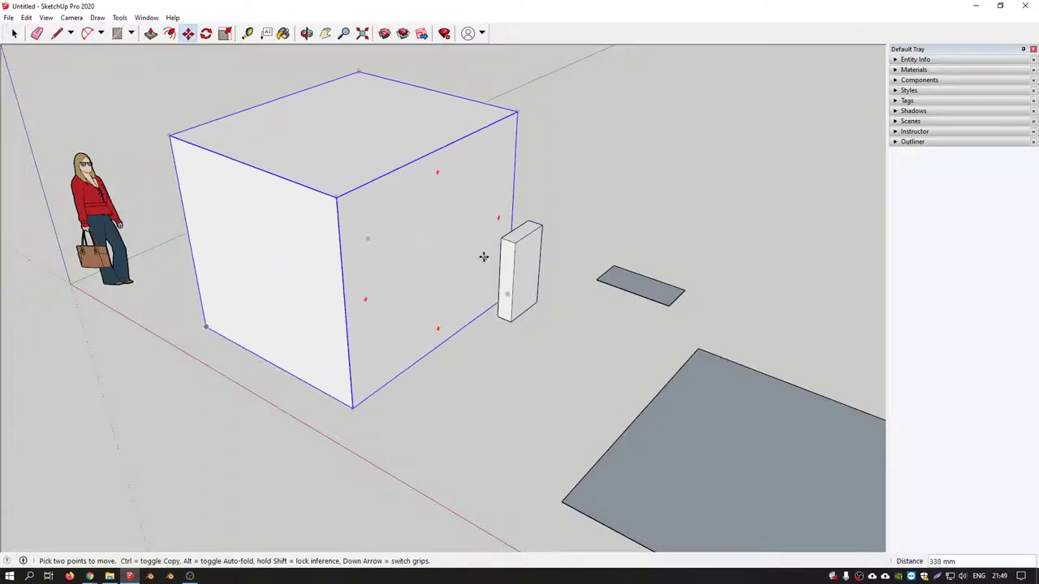
middle_drag(555, 290, 600, 276)
key(space)
Delete the door block, the small slab and its leftover edge, then select the large grey square.
drag(574, 376, 543, 341)
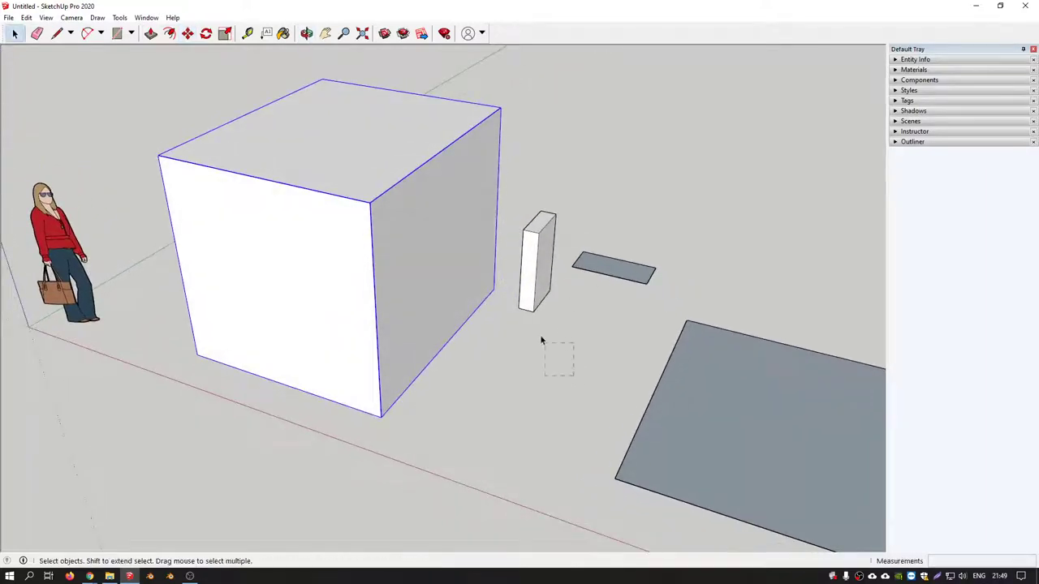
drag(520, 193, 518, 191)
key(Delete)
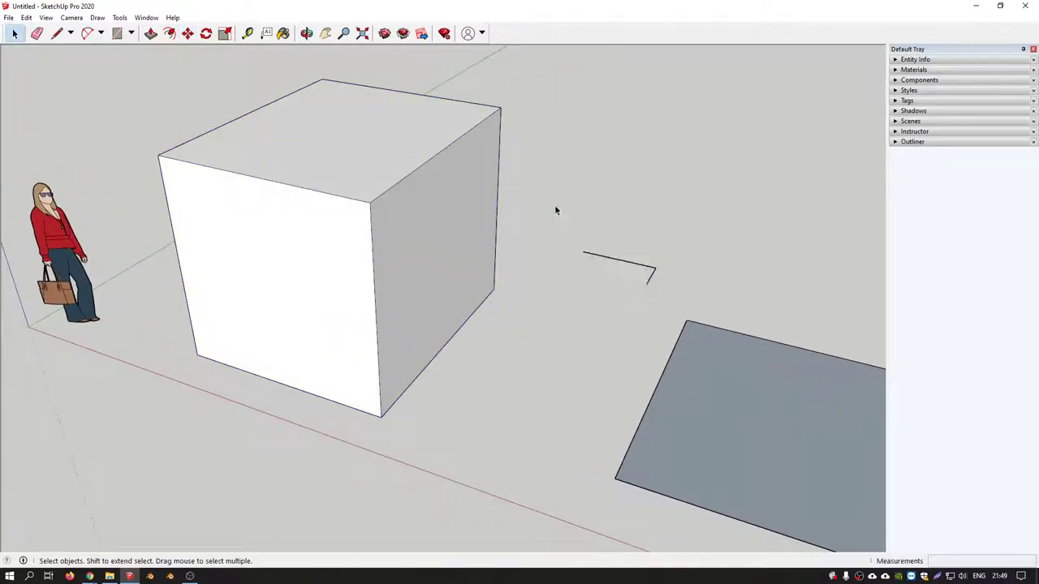
click(617, 259)
key(Delete)
scroll(677, 324, down, 3)
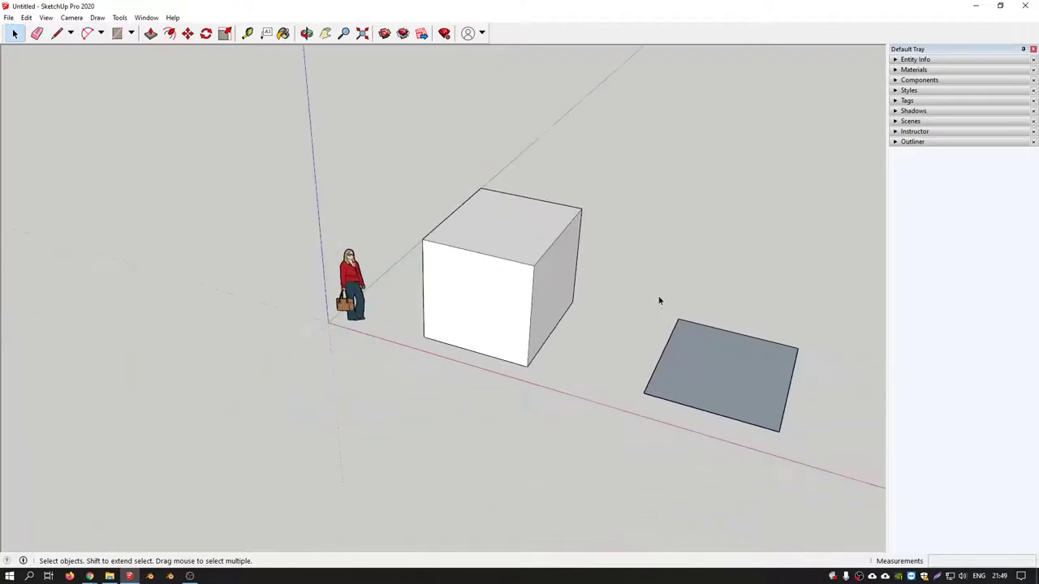
drag(626, 266, 802, 459)
Delete the large grey square and explode the box group into loose geometry.
key(Delete)
right_click(504, 263)
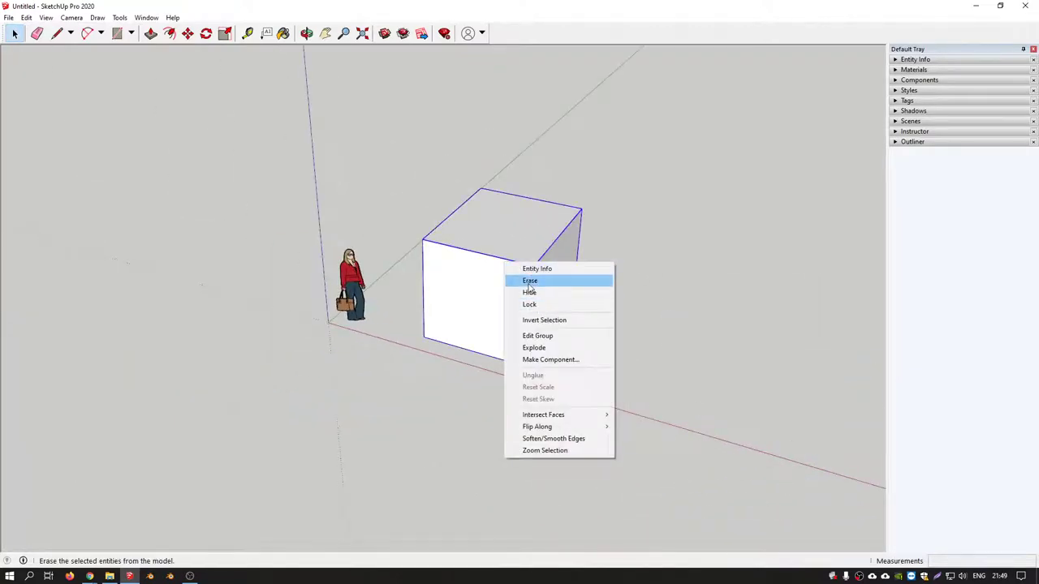
click(530, 282)
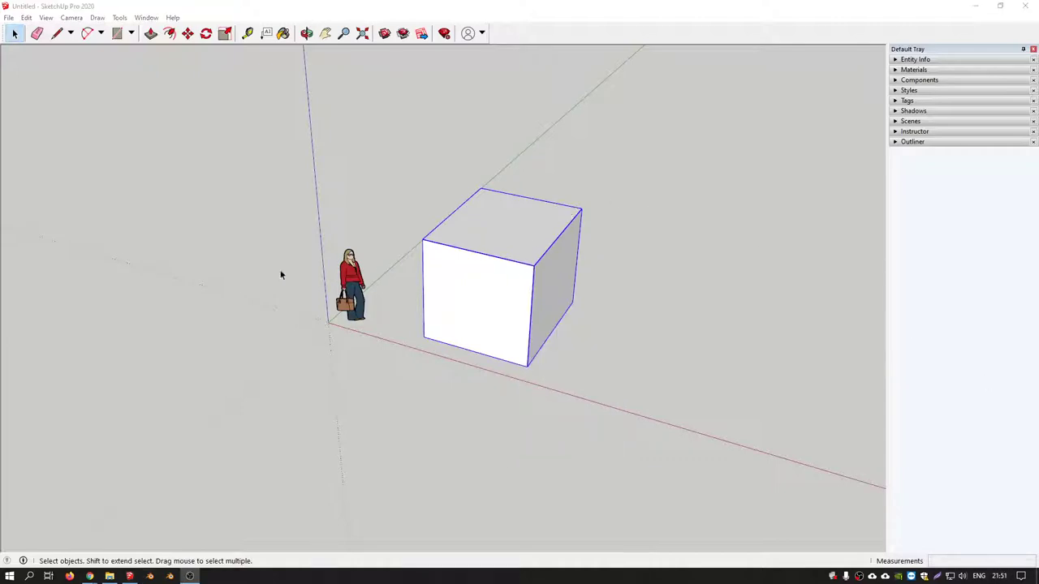
mouse_move(593, 283)
middle_down()
mouse_move(611, 301)
mouse_move(483, 295)
middle_up()
right_click(482, 291)
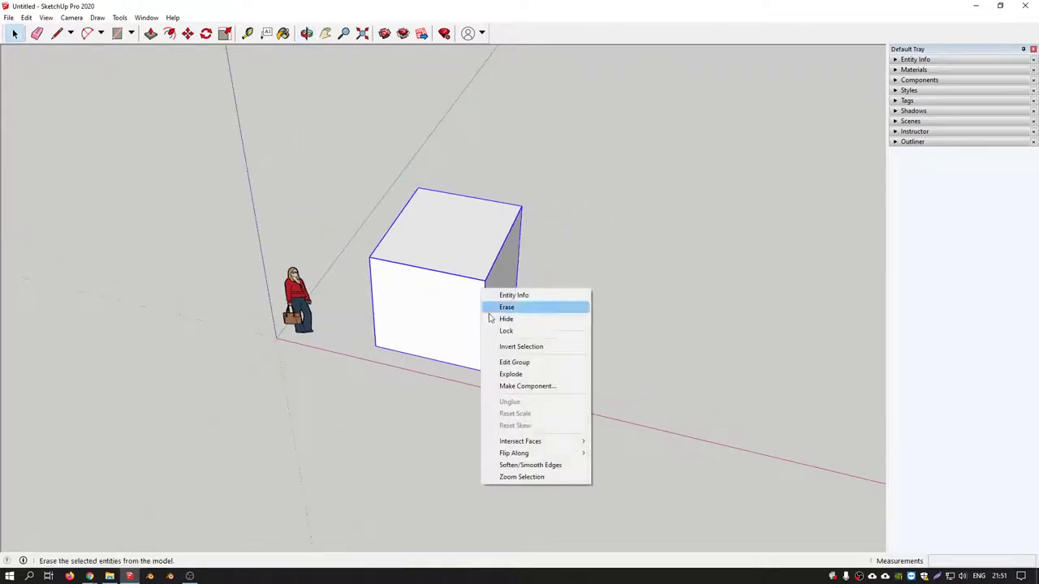
click(516, 374)
mouse_move(516, 378)
middle_down()
mouse_move(463, 281)
mouse_move(503, 286)
middle_up()
click(652, 257)
Draw a door-shaped rectangle on the box's front face and push it into the box.
mouse_move(652, 257)
middle_down()
mouse_move(475, 314)
mouse_move(475, 327)
middle_up()
scroll(475, 327, up, 2)
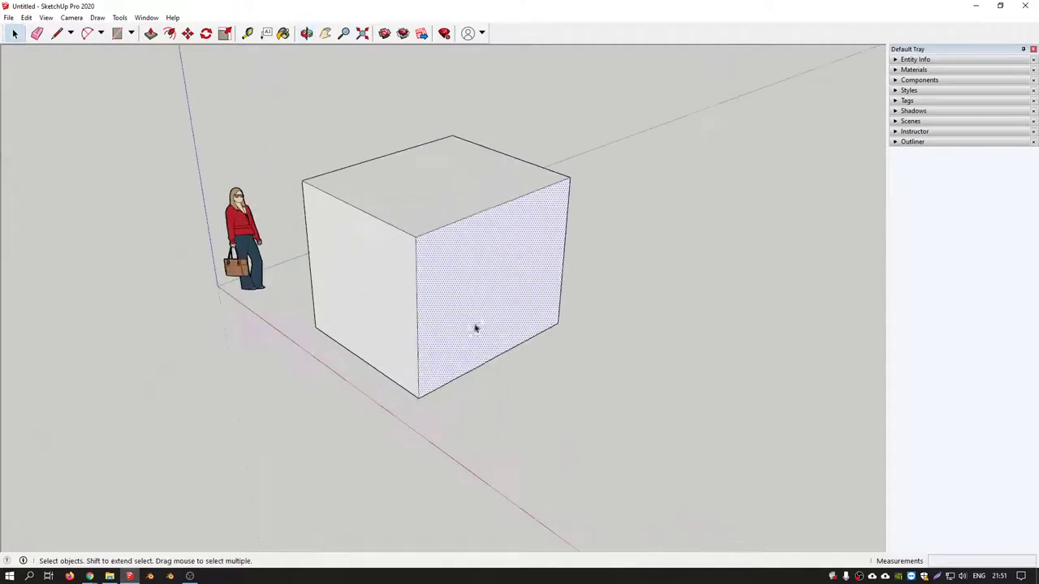
key(r)
click(445, 259)
click(471, 309)
key(p)
click(457, 294)
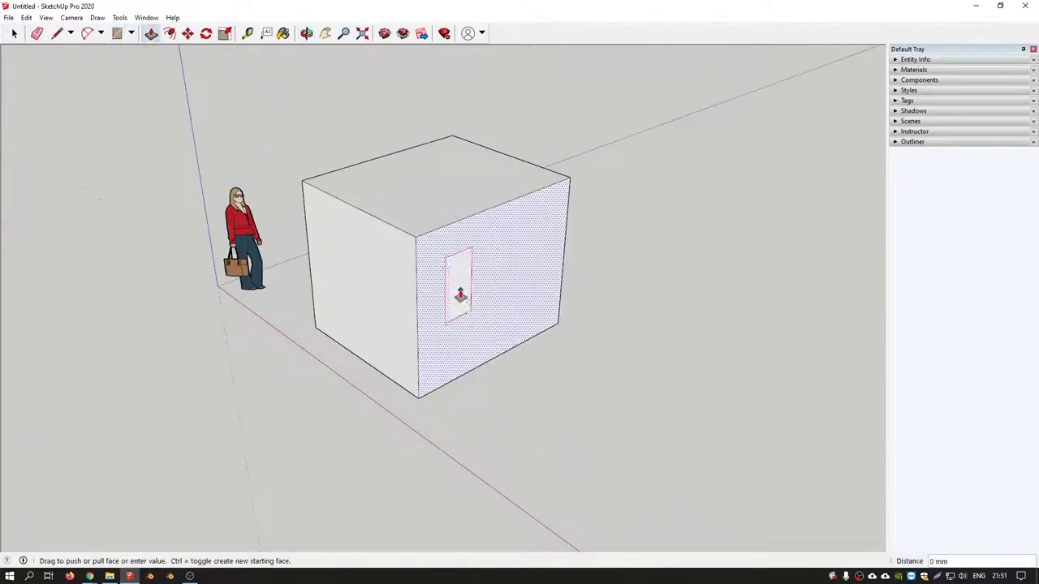
click(464, 302)
scroll(463, 298, up, 1)
scroll(463, 297, up, 1)
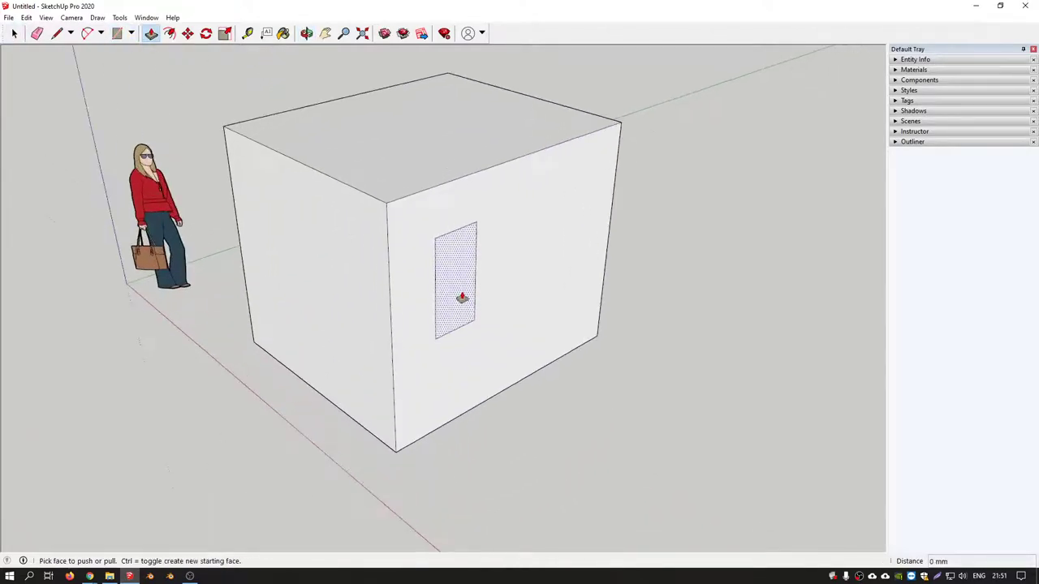
drag(460, 299, 478, 266)
Delete the door box's front face to leave an opening, and inspect it from above.
key(space)
click(475, 281)
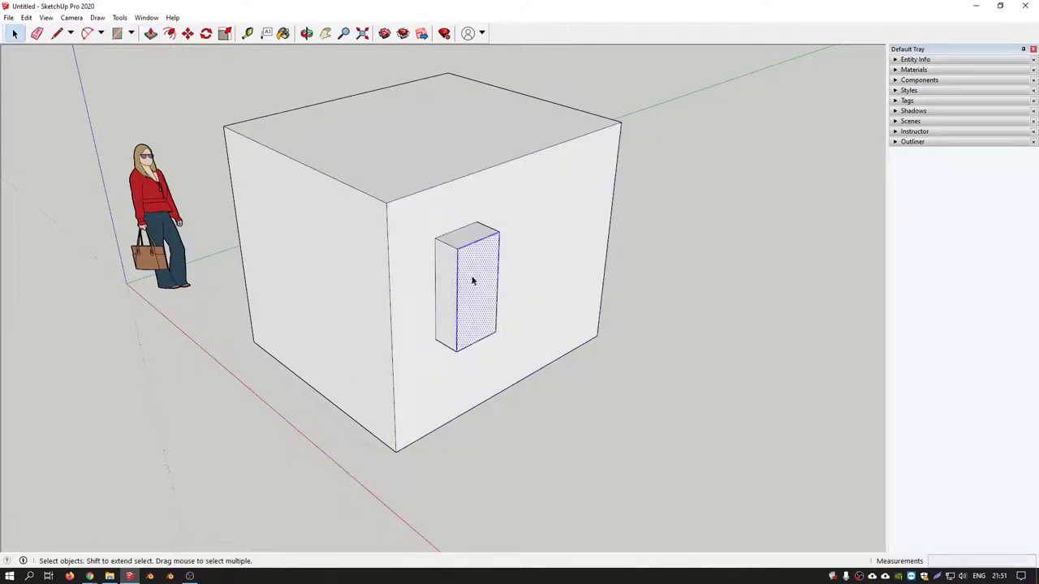
key(Delete)
middle_drag(493, 235, 495, 217)
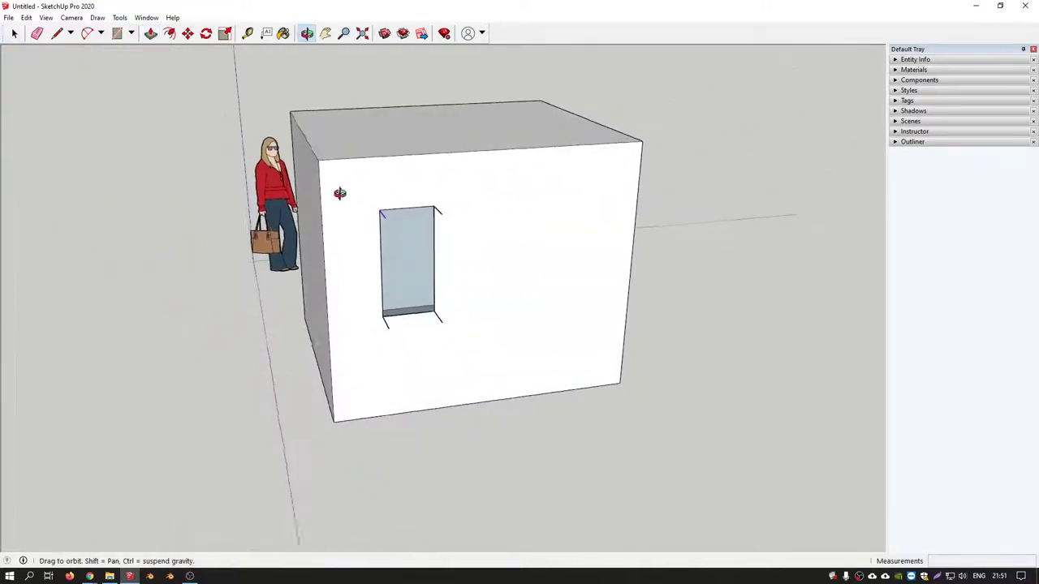
click(496, 219)
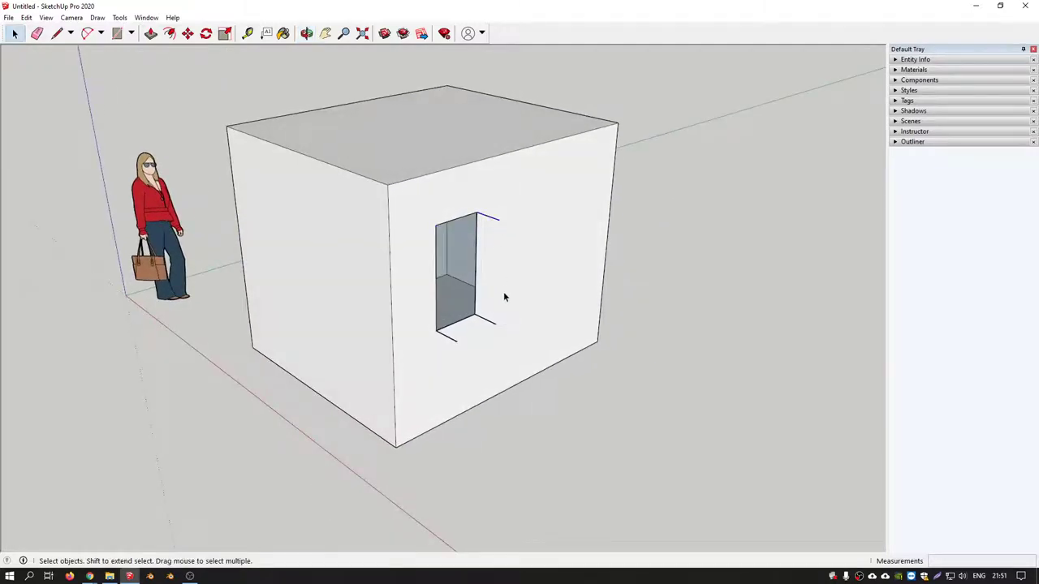
middle_drag(452, 342, 505, 403)
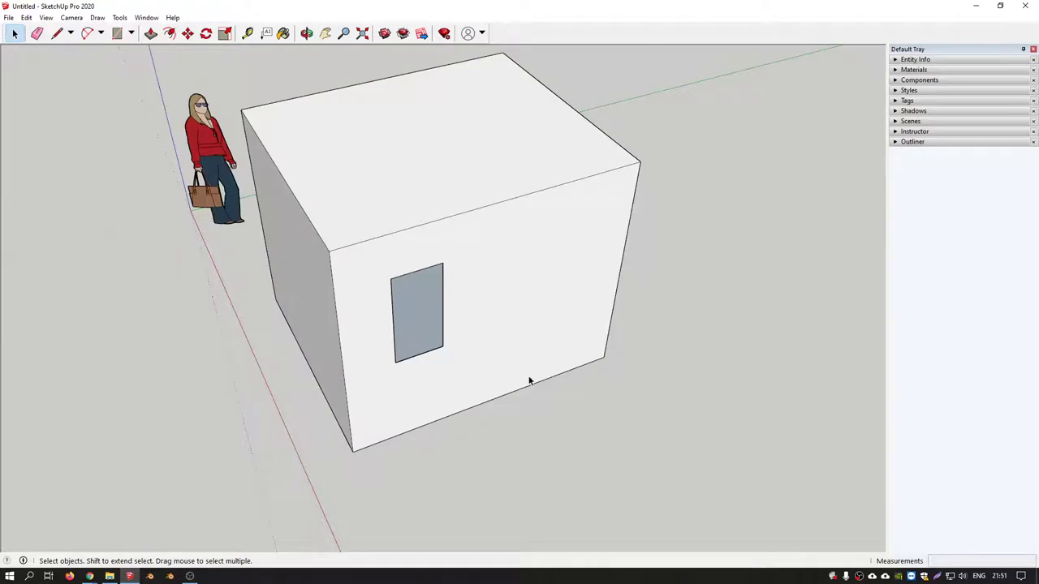
scroll(529, 381, down, 3)
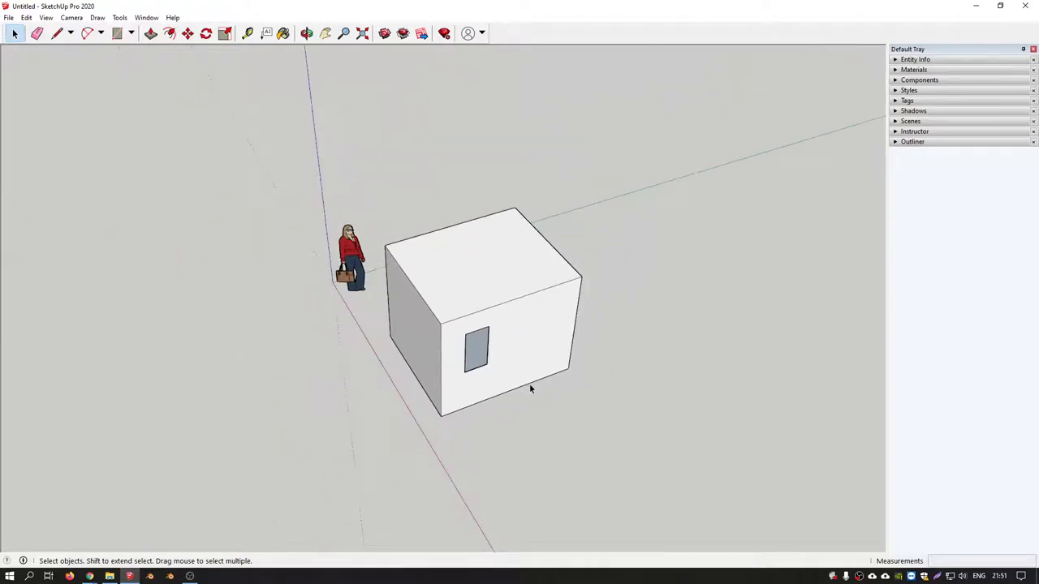
mouse_move(385, 277)
middle_down()
mouse_move(506, 193)
mouse_move(393, 260)
middle_up()
Delete the box and figure, then turn off Large Icons and enable the Large Tool Set in Toolbars.
drag(178, 128, 658, 446)
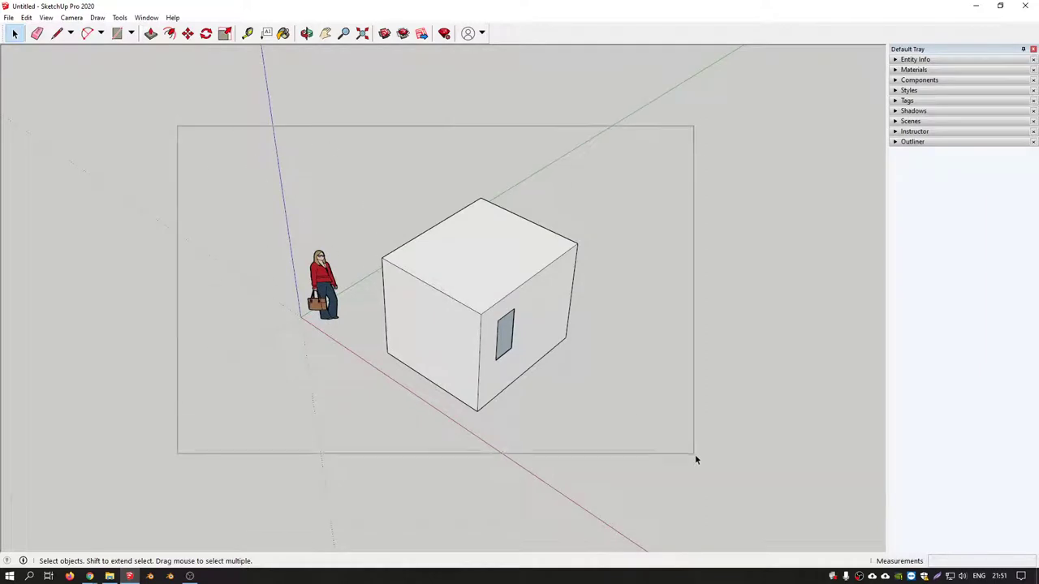
key(Delete)
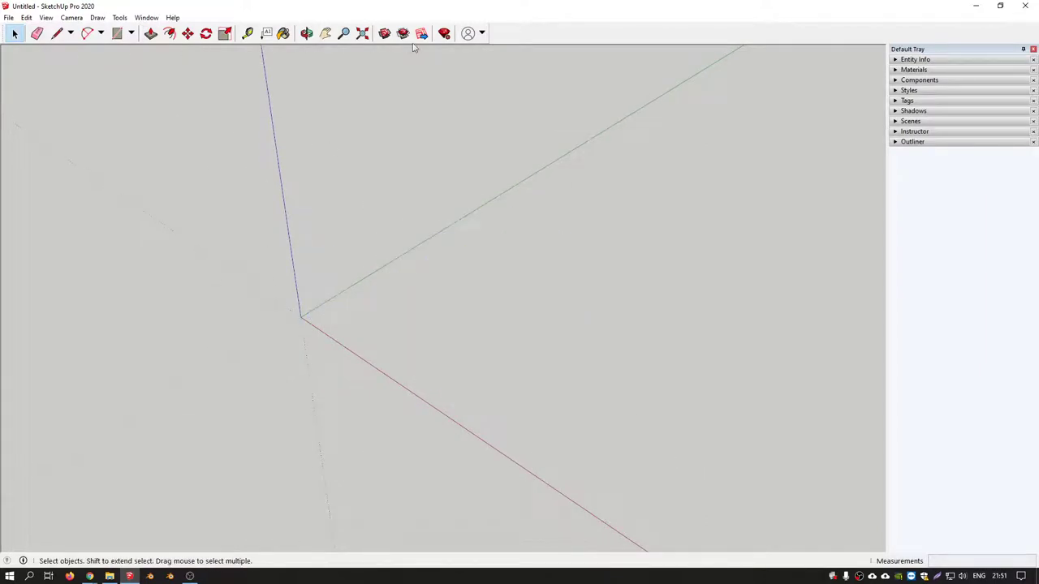
right_click(554, 38)
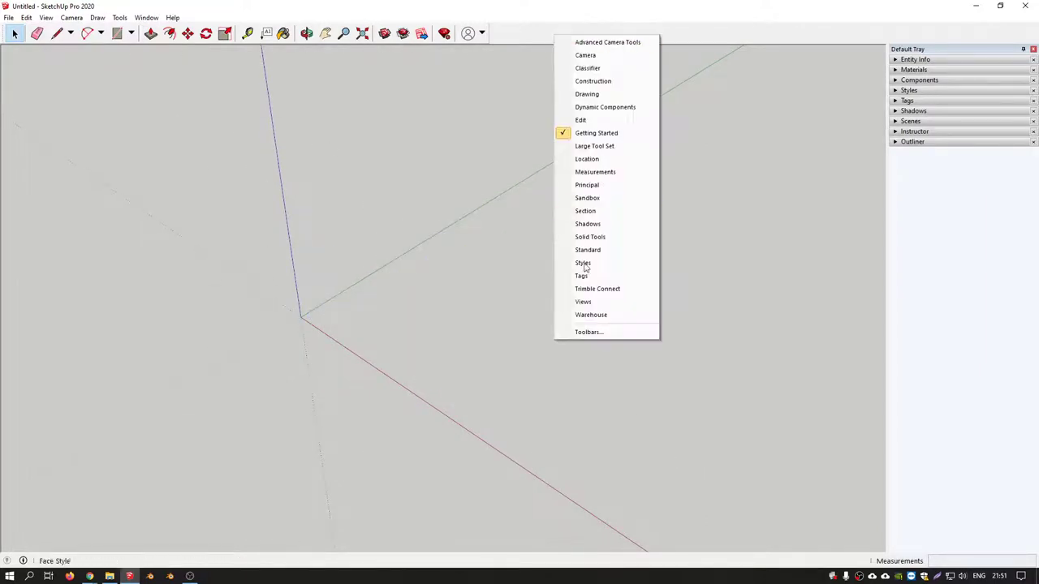
click(594, 333)
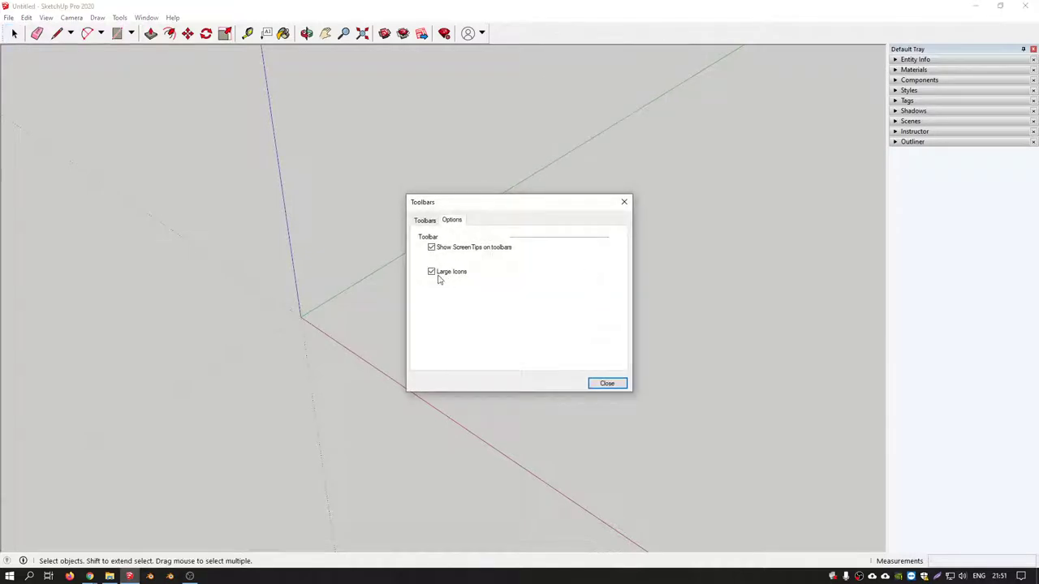
click(431, 273)
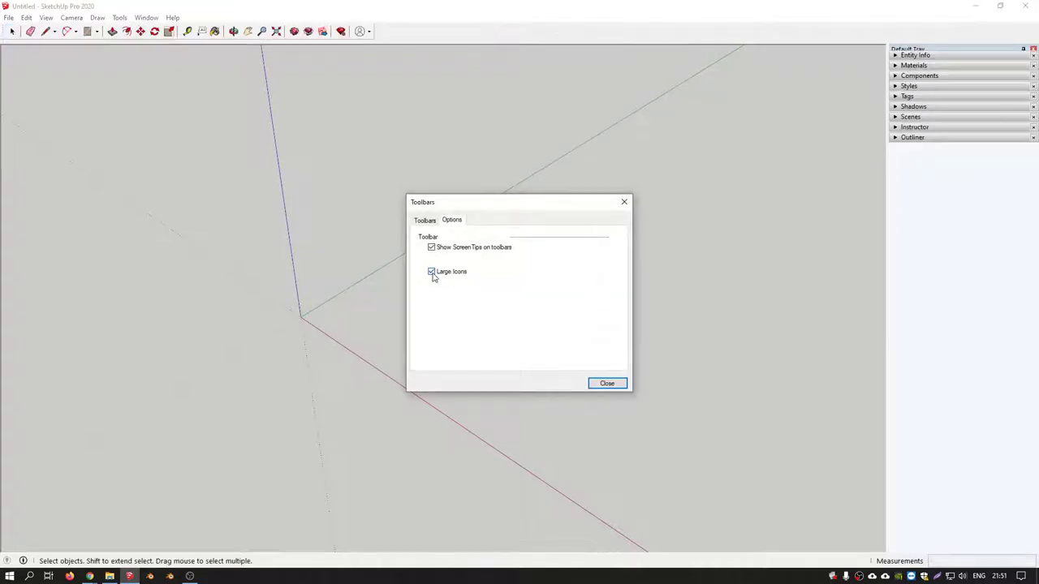
click(425, 220)
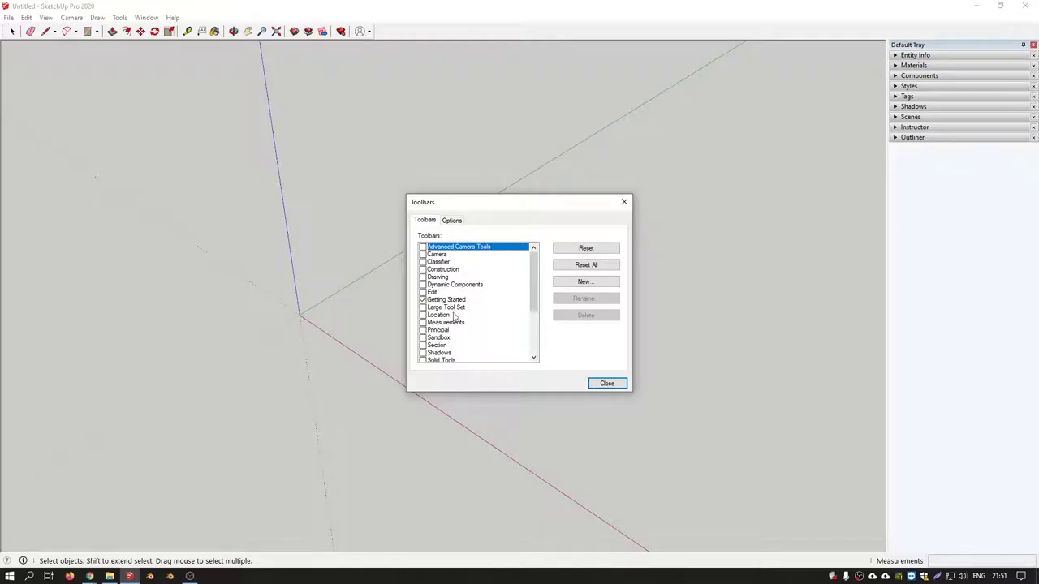
click(422, 307)
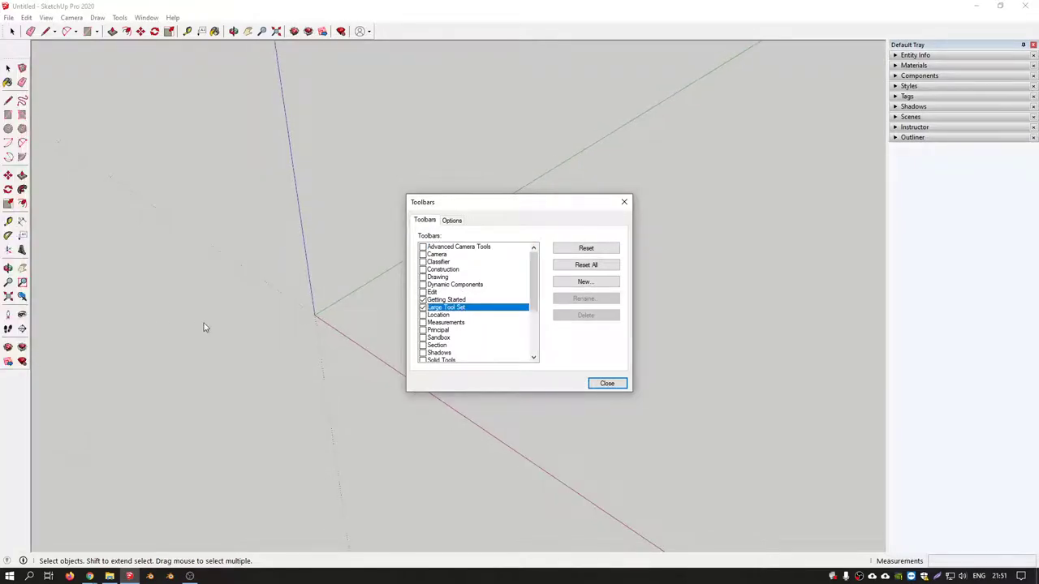
drag(499, 206, 514, 163)
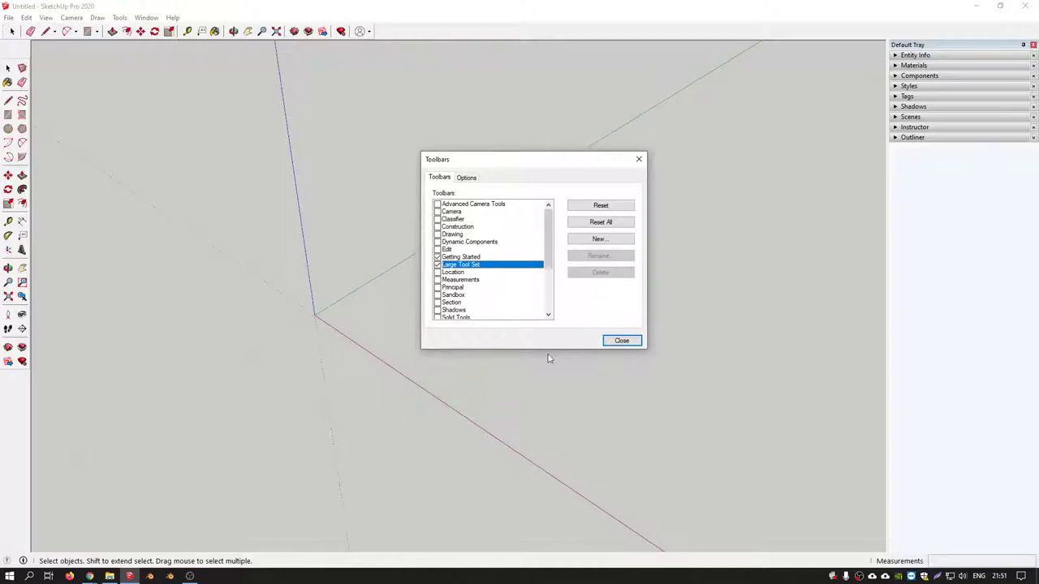
click(619, 344)
click(620, 342)
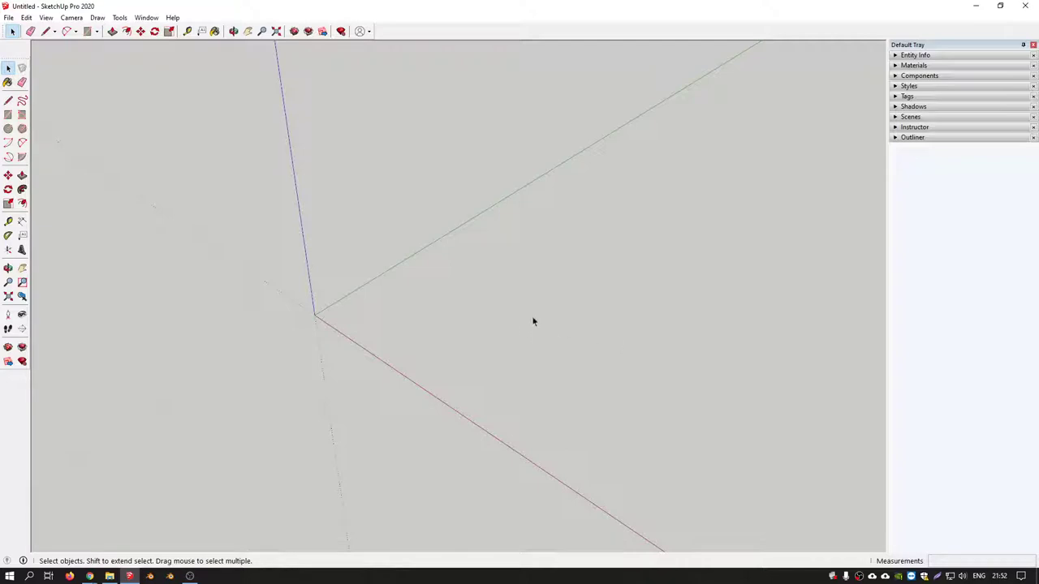
Draw a test rectangle from the origin, then delete it.
mouse_move(377, 272)
middle_down()
mouse_move(354, 278)
mouse_move(385, 295)
mouse_move(362, 301)
mouse_move(429, 348)
mouse_move(414, 345)
mouse_move(447, 355)
mouse_move(454, 298)
middle_up()
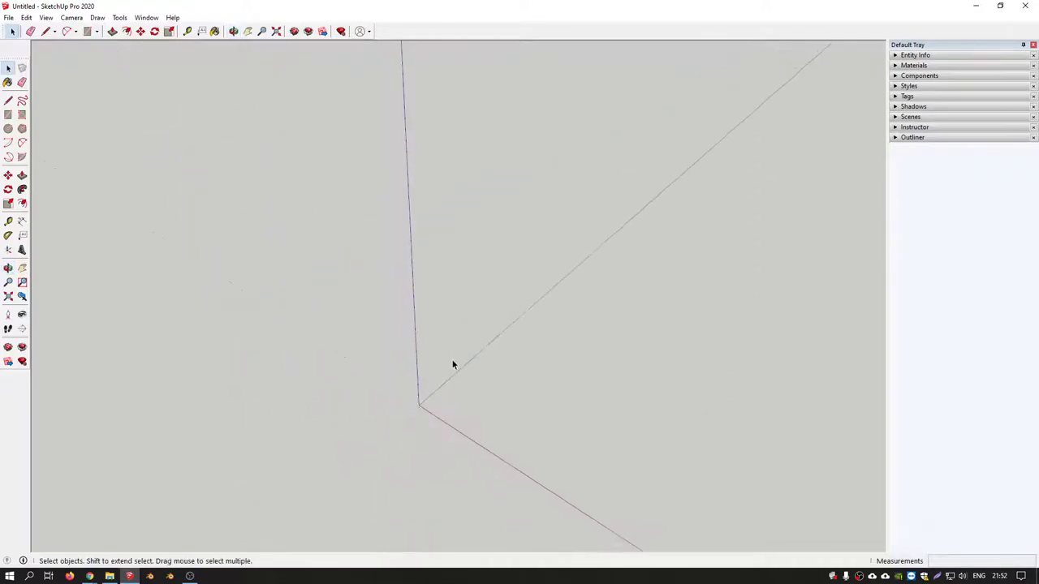
key(r)
click(419, 404)
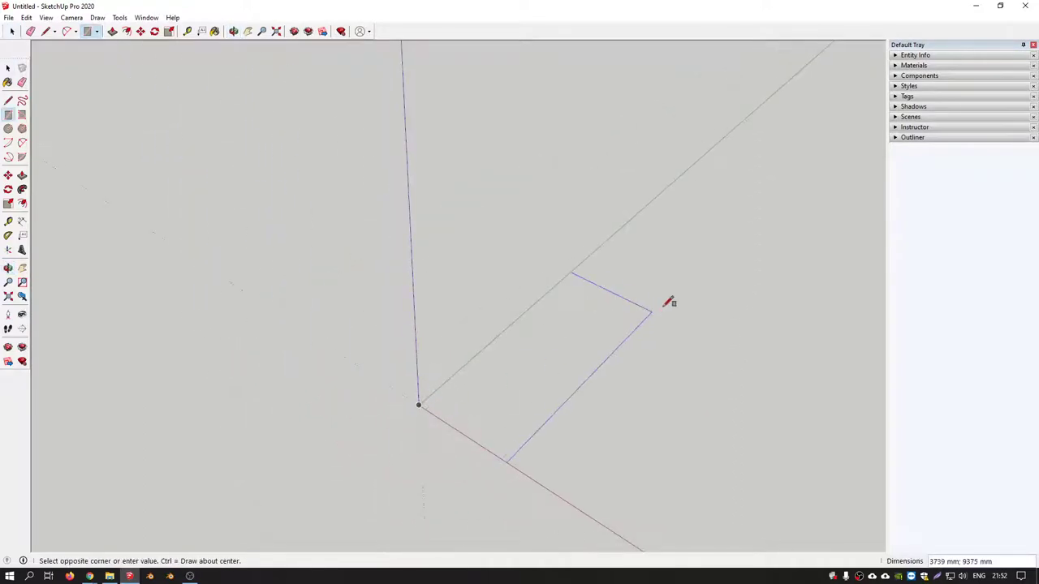
click(781, 298)
middle_drag(784, 336, 429, 343)
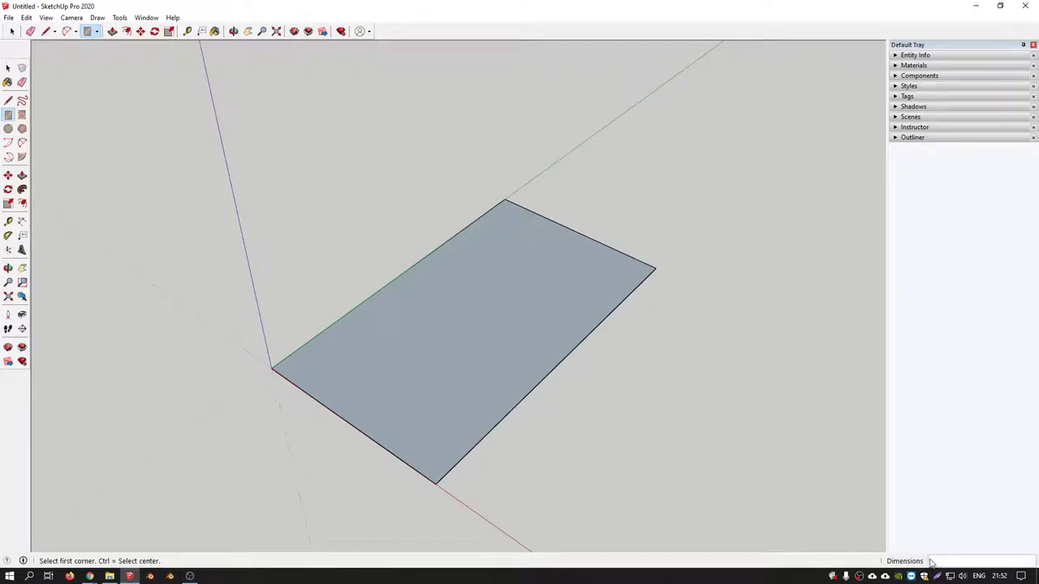
key(space)
click(563, 306)
key(Delete)
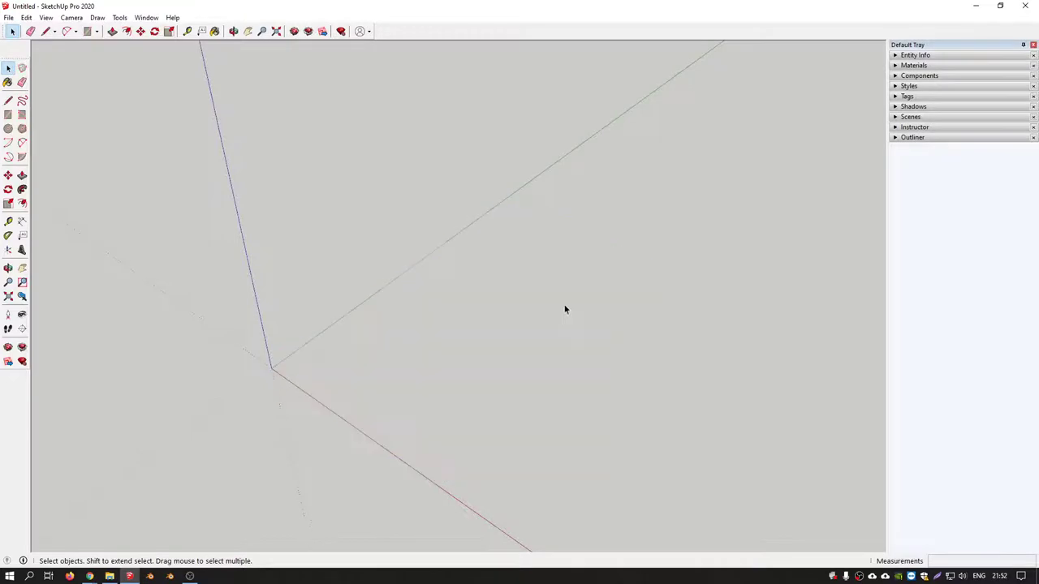
Draw lines of 5000, 4000 and 5000 mm from the origin and close the loop into a face.
key(l)
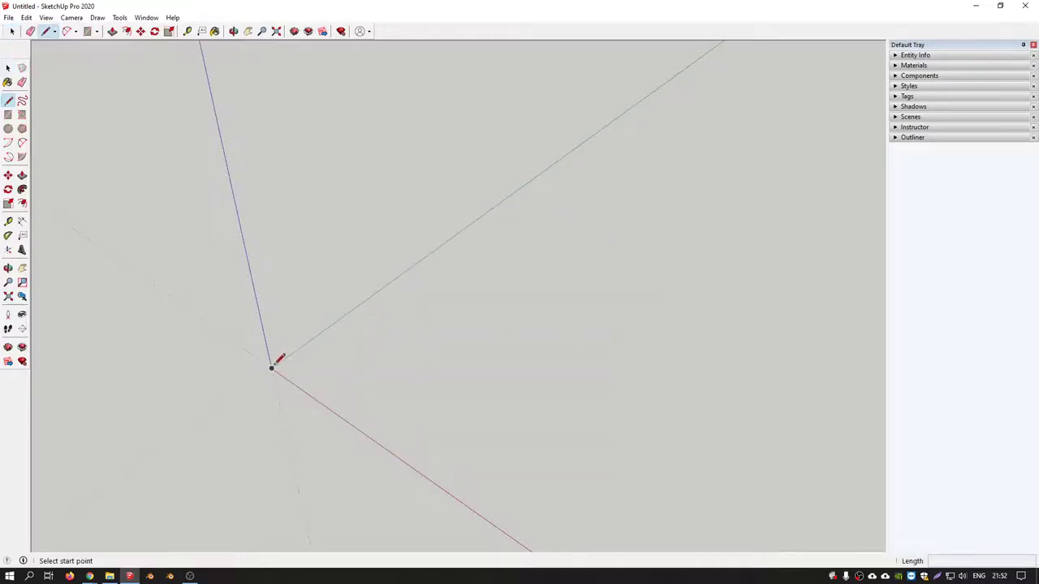
click(272, 368)
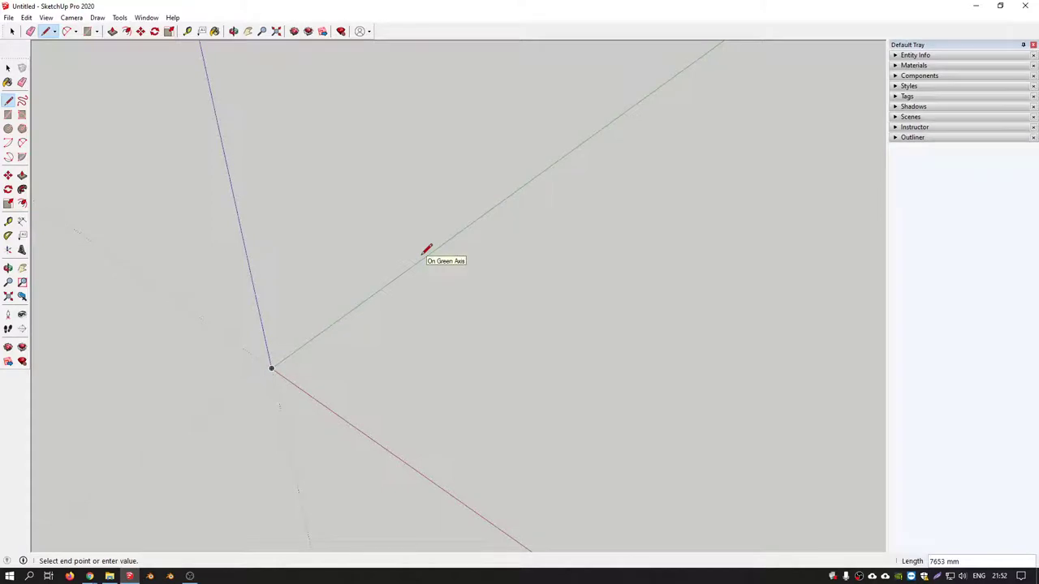
text(4000)
key(Return)
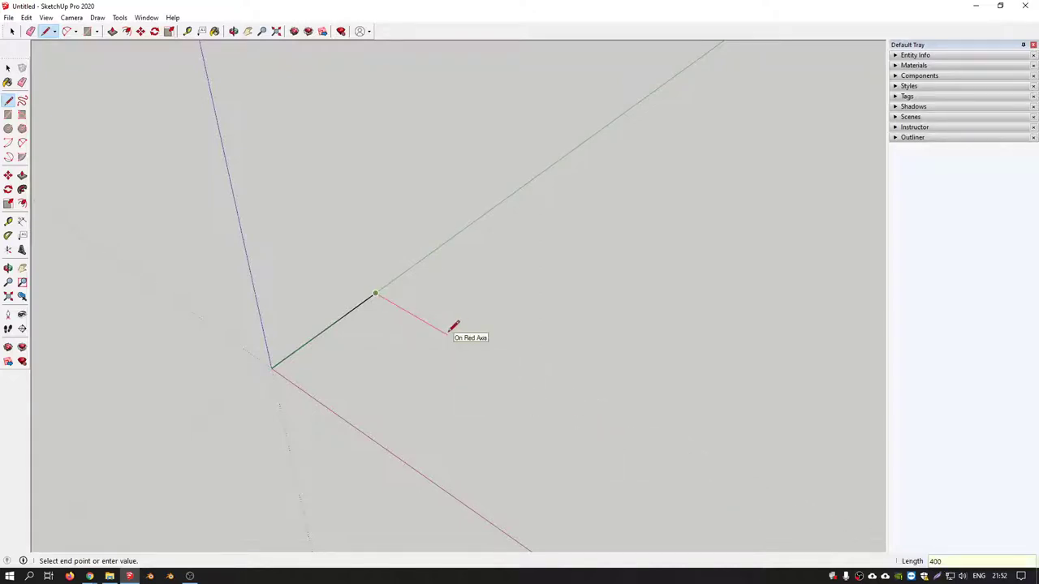
key(Return)
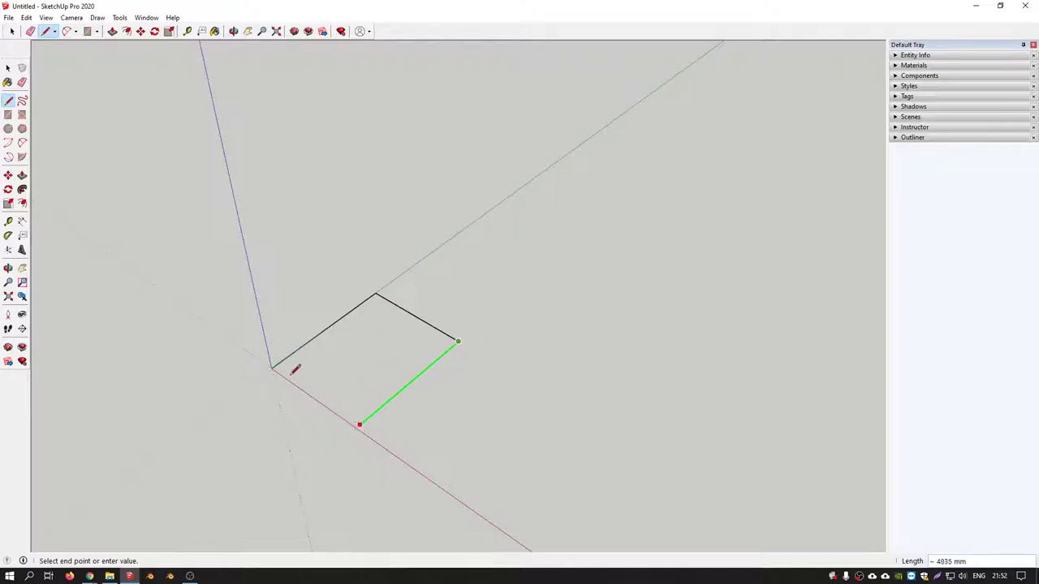
key(Return)
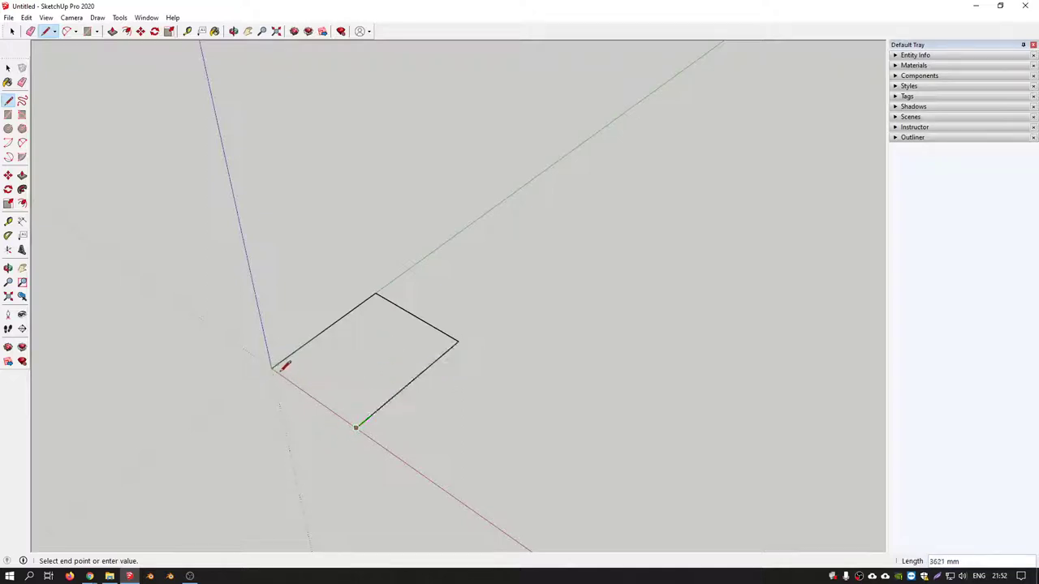
click(272, 367)
middle_drag(274, 363, 475, 343)
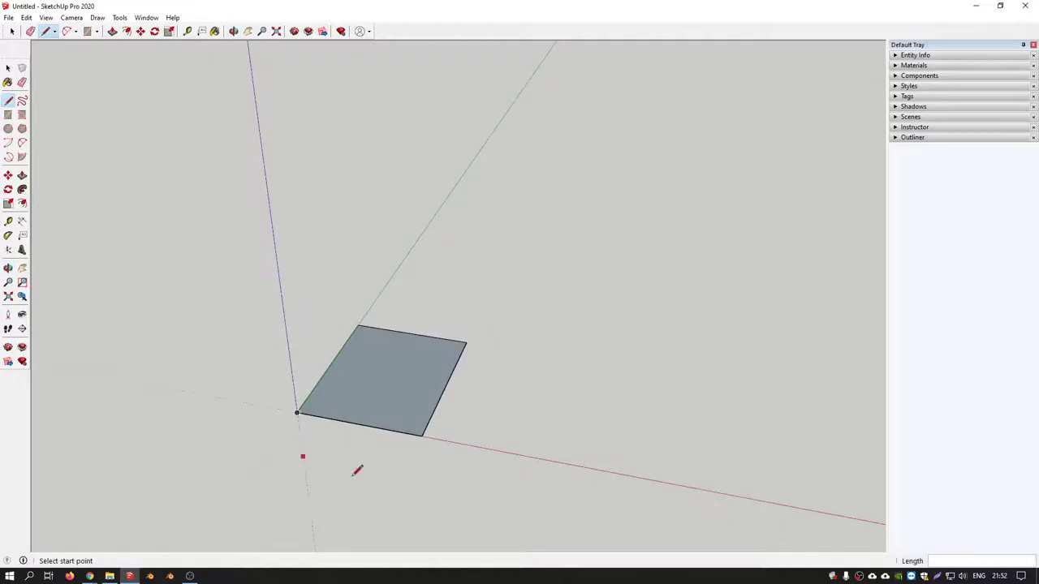
Push/Pull the face upward into a tall block in three stages.
mouse_move(357, 471)
middle_down()
mouse_move(350, 386)
mouse_move(470, 350)
middle_up()
scroll(390, 395, up, 1)
scroll(393, 395, down, 3)
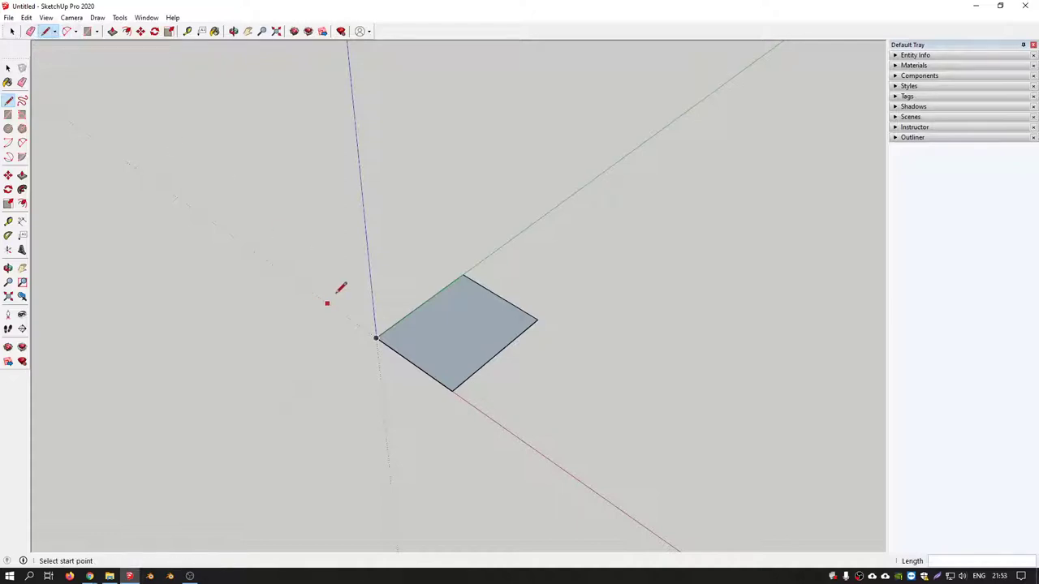
key(p)
mouse_move(478, 357)
mouse_down()
mouse_move(480, 247)
mouse_move(478, 255)
mouse_move(458, 183)
mouse_move(463, 243)
mouse_up()
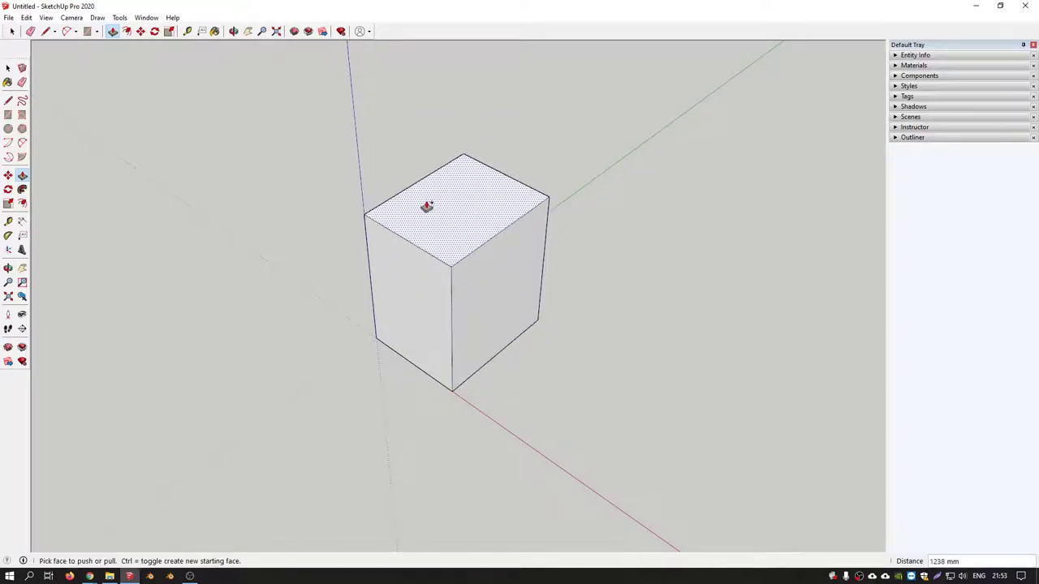
ctrl+drag(450, 241, 447, 183)
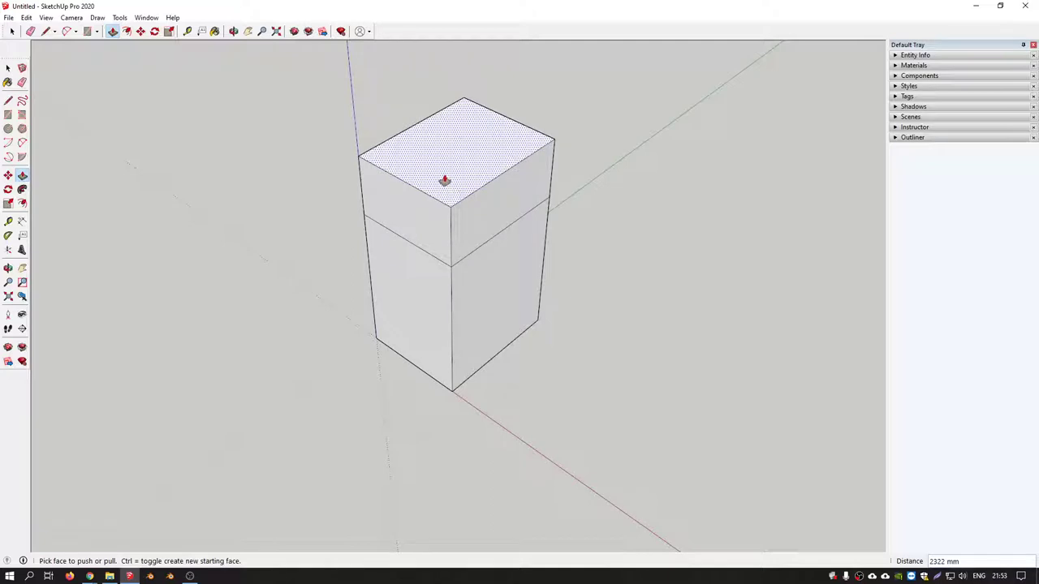
ctrl+drag(447, 174, 449, 117)
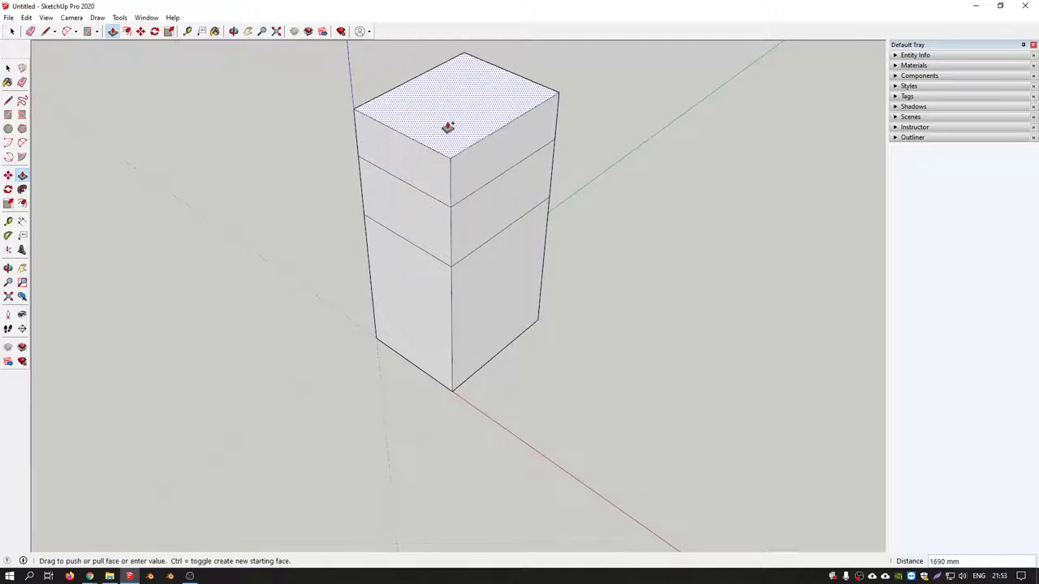
Push the upper block's side out into an overhang, then select the whole L-shaped block.
drag(479, 179, 657, 239)
middle_drag(638, 285, 737, 177)
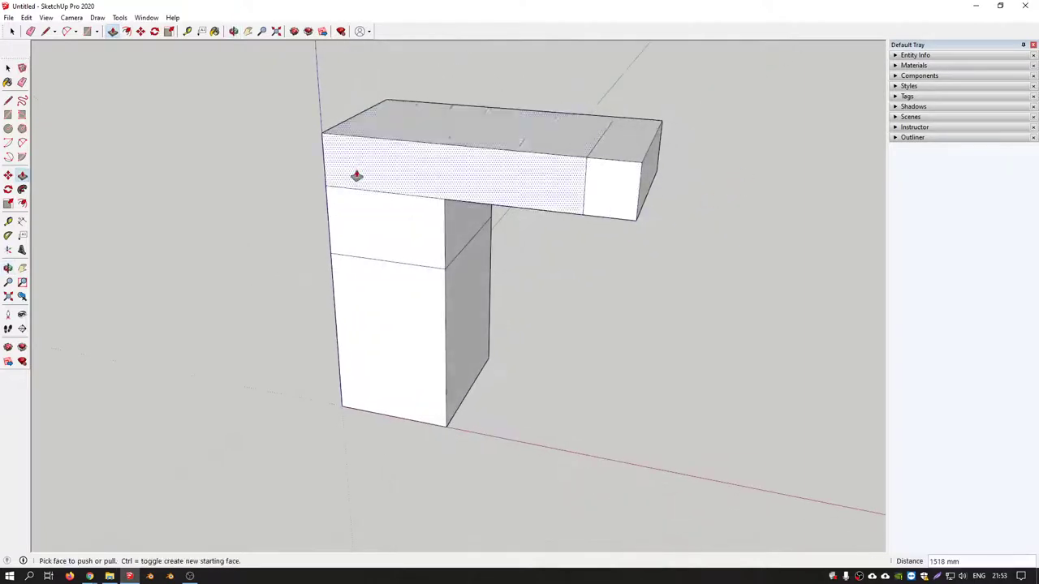
middle_drag(452, 144, 433, 239)
scroll(413, 267, down, 3)
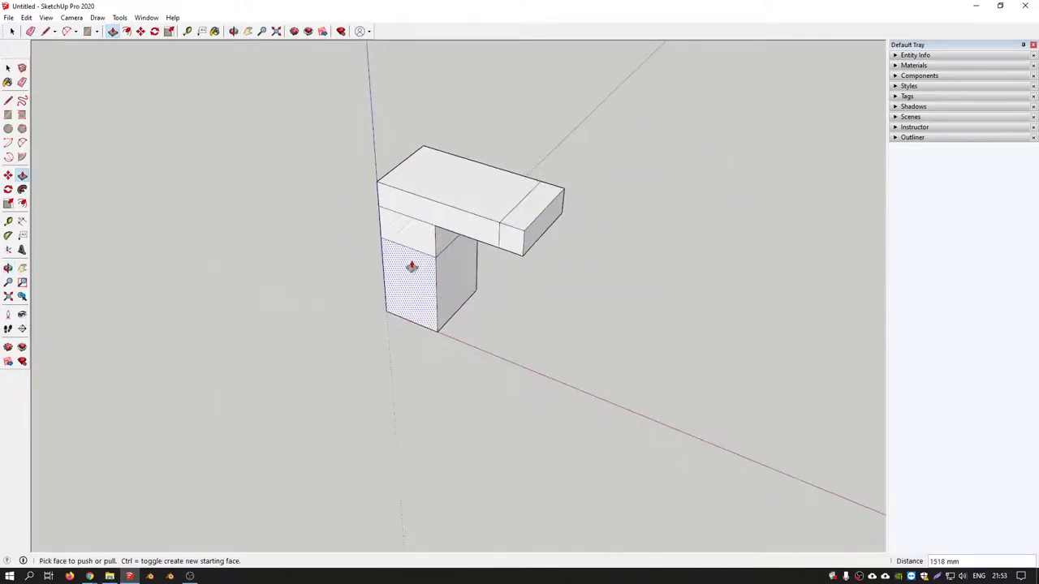
key(space)
mouse_move(281, 92)
mouse_down()
mouse_move(568, 349)
mouse_move(628, 364)
mouse_up()
Delete the L-shaped block and draw a new rectangle from the origin.
key(Delete)
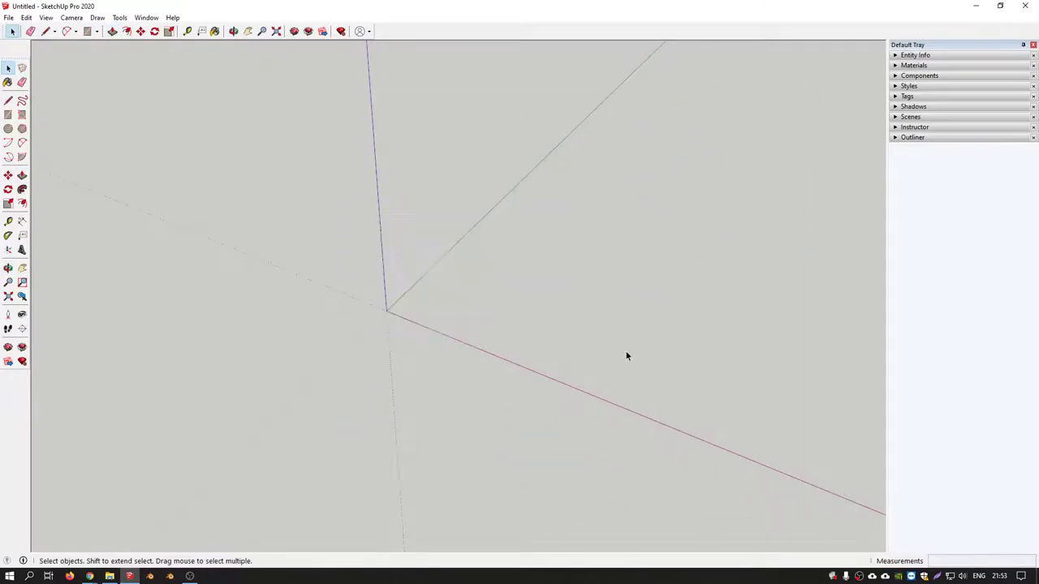
mouse_move(624, 355)
middle_down()
mouse_move(453, 286)
mouse_move(473, 335)
middle_up()
key(r)
click(326, 427)
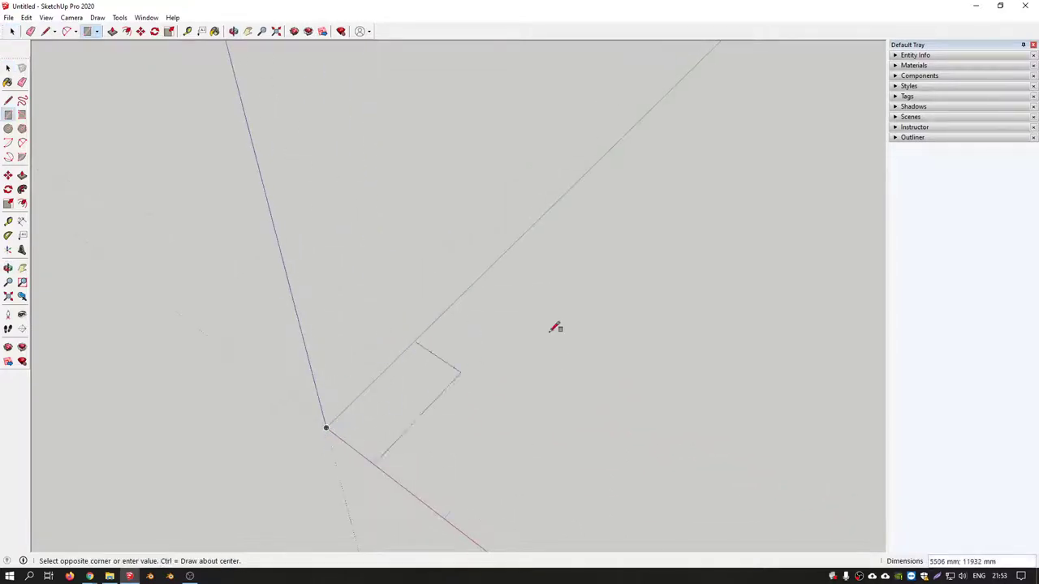
click(630, 322)
middle_drag(584, 344, 338, 219)
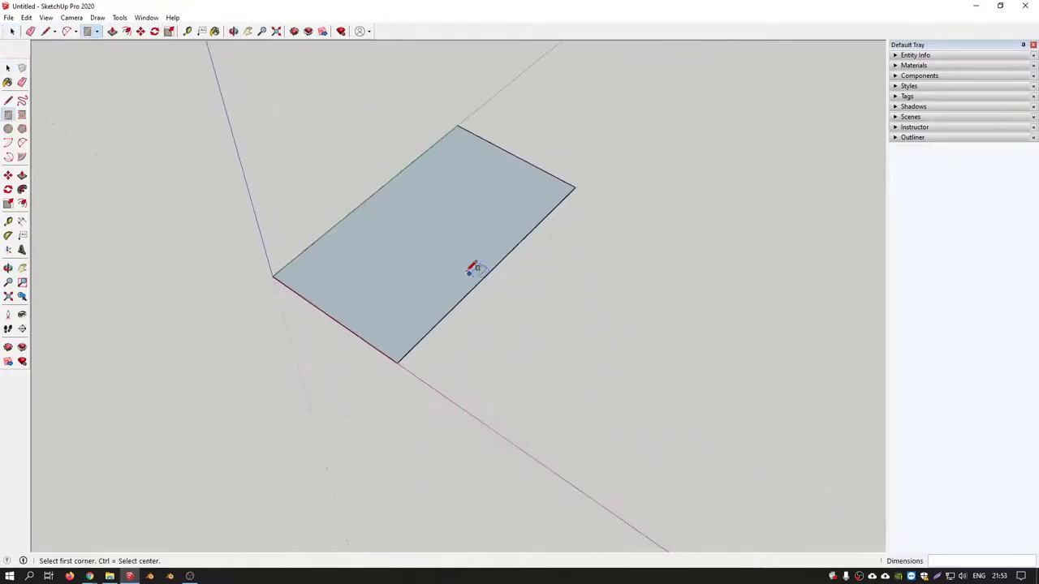
mouse_move(476, 267)
middle_down()
mouse_move(546, 323)
mouse_move(491, 303)
middle_up()
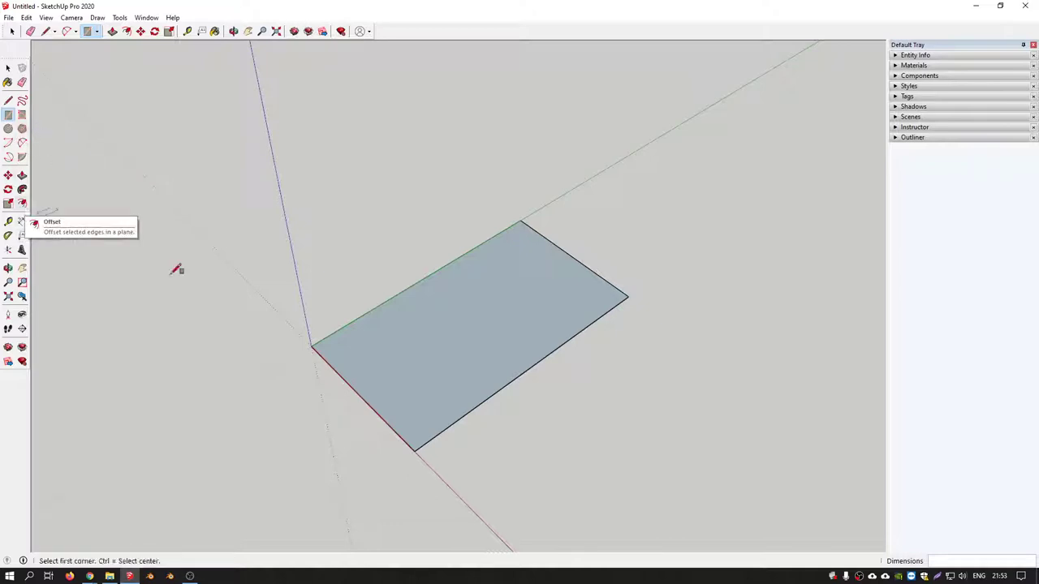
Offset the rectangle's edges inward to form a border ring around an inner face.
key(f)
click(442, 350)
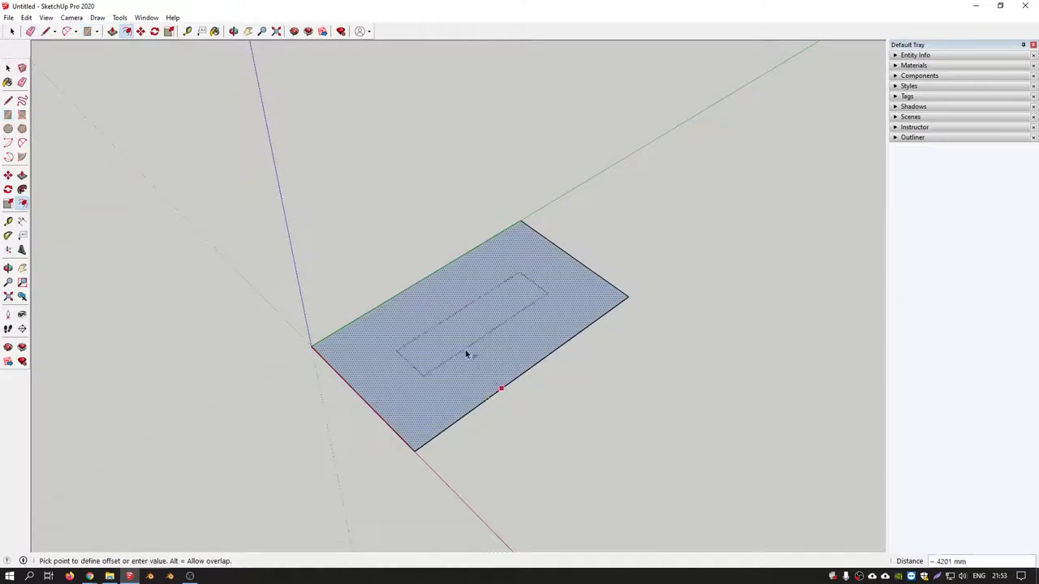
click(501, 385)
mouse_move(707, 308)
middle_down()
mouse_move(629, 265)
mouse_move(586, 316)
middle_up()
key(space)
key(p)
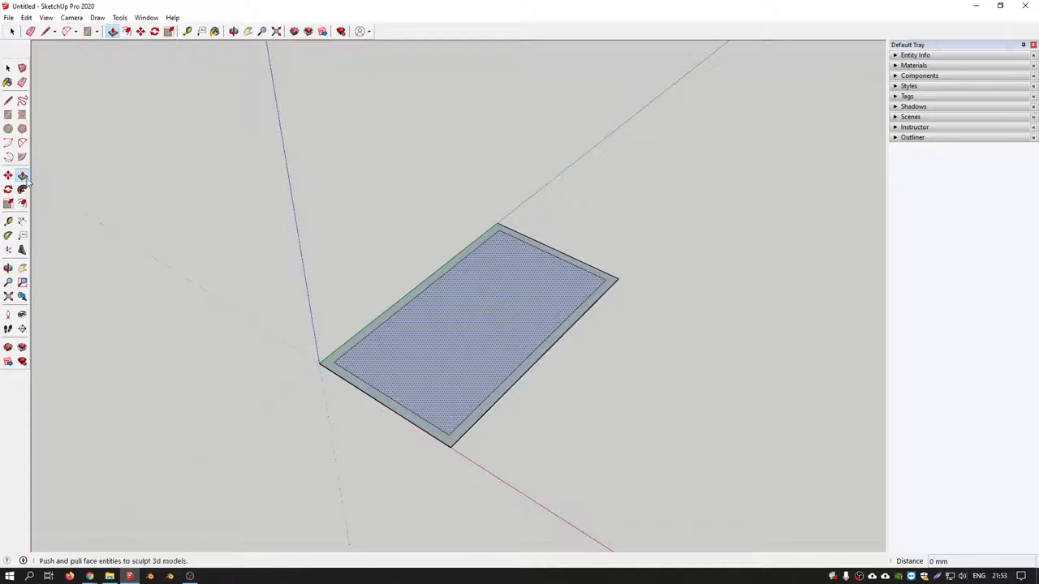
key(space)
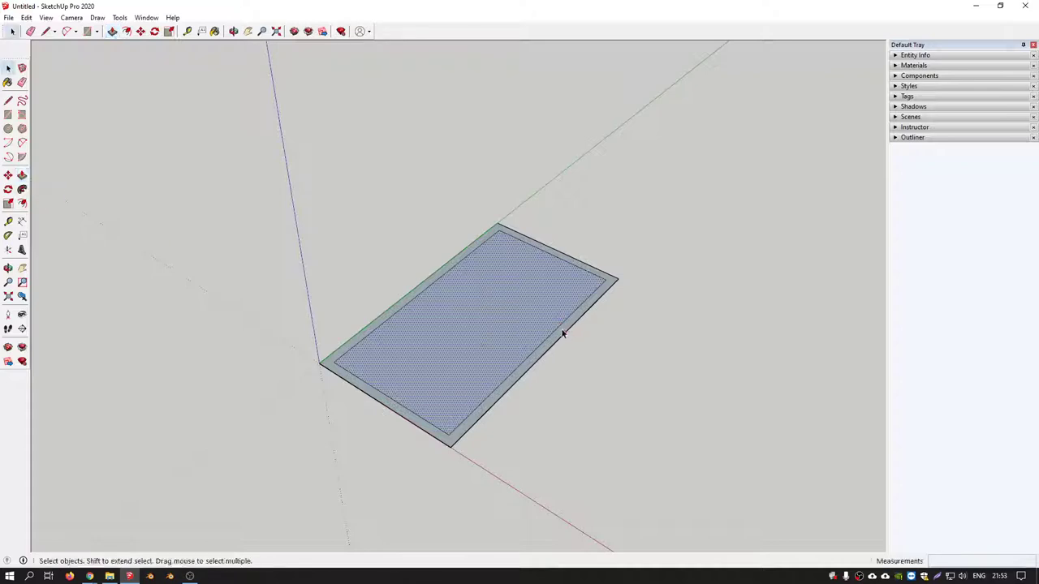
Delete the inner floor face and pull the border ring up into walls about 8835 mm high.
click(562, 335)
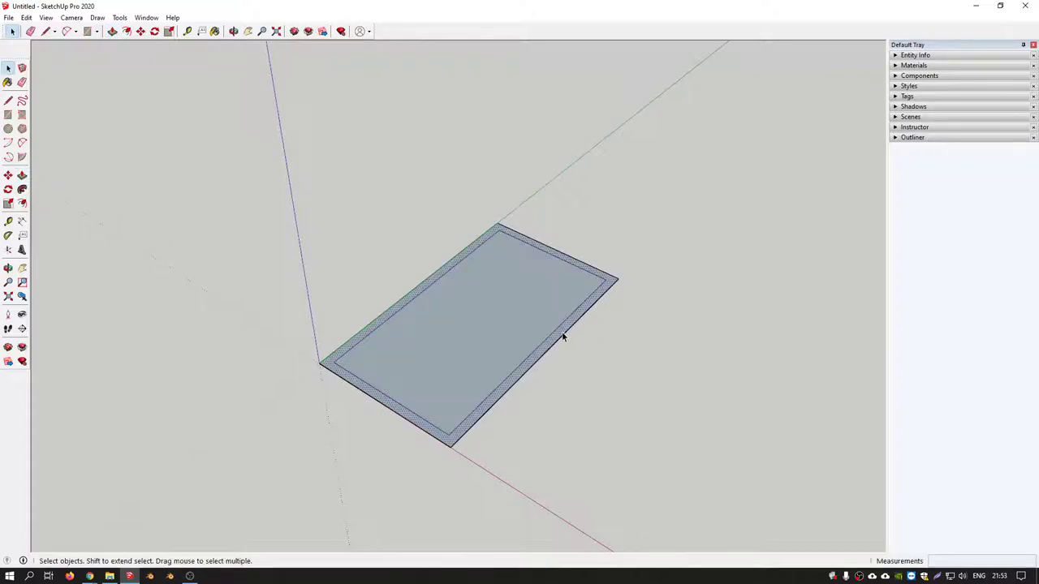
scroll(562, 331, up, 2)
click(490, 341)
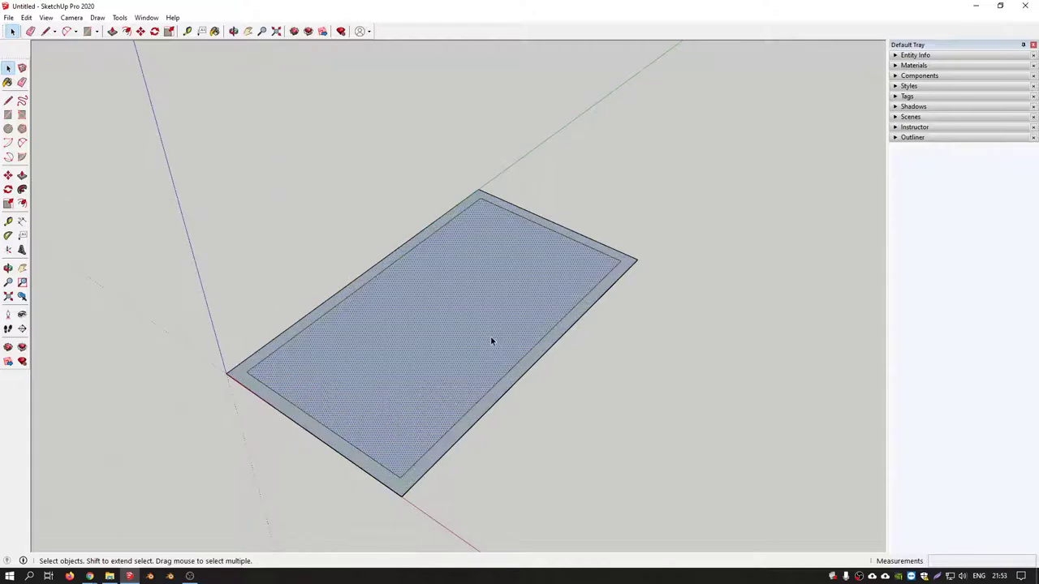
key(Delete)
click(529, 365)
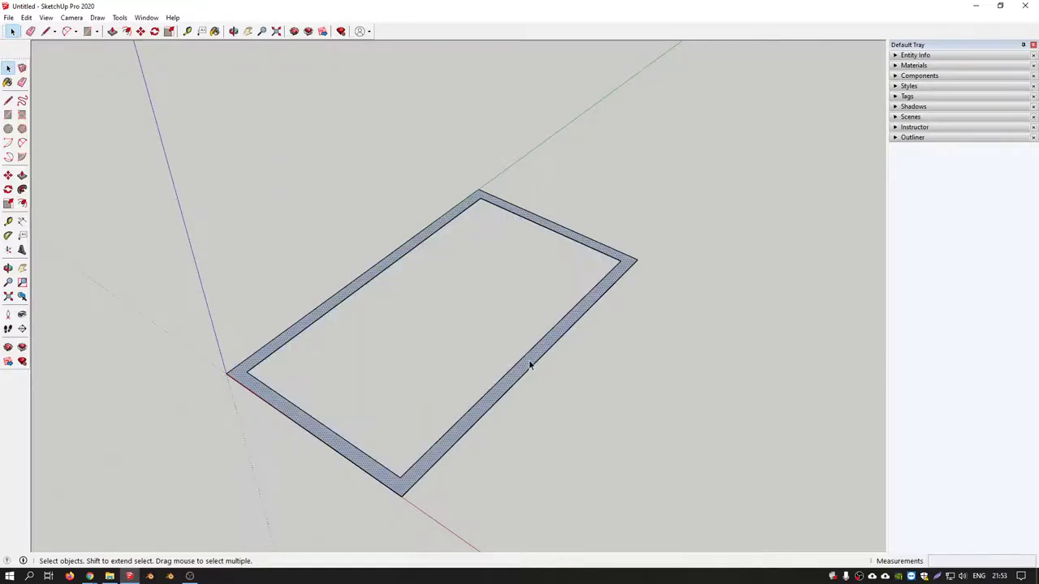
key(p)
drag(529, 363, 541, 272)
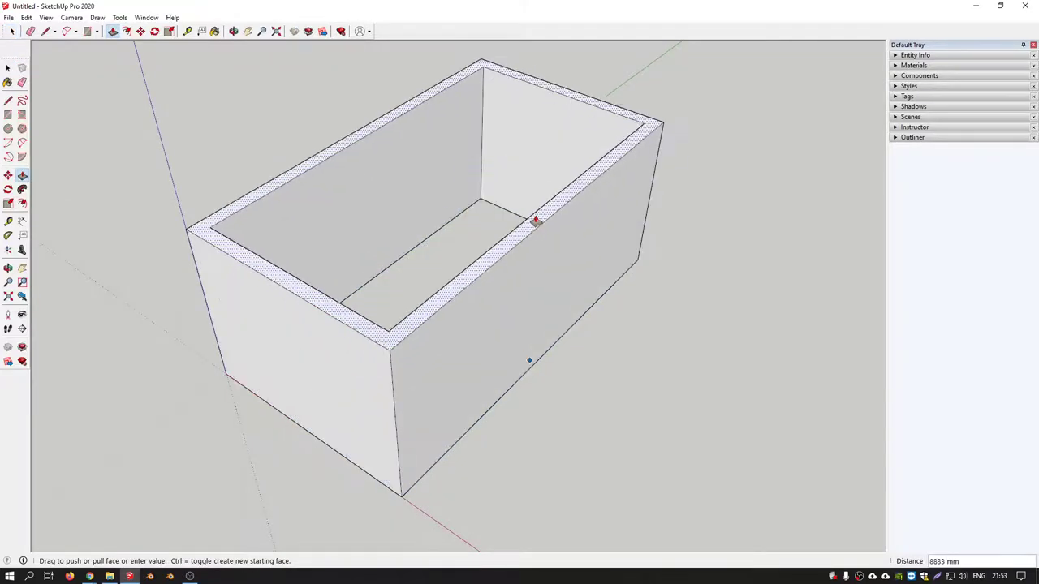
mouse_move(541, 271)
middle_down()
mouse_move(301, 179)
mouse_move(440, 271)
mouse_move(473, 264)
middle_up()
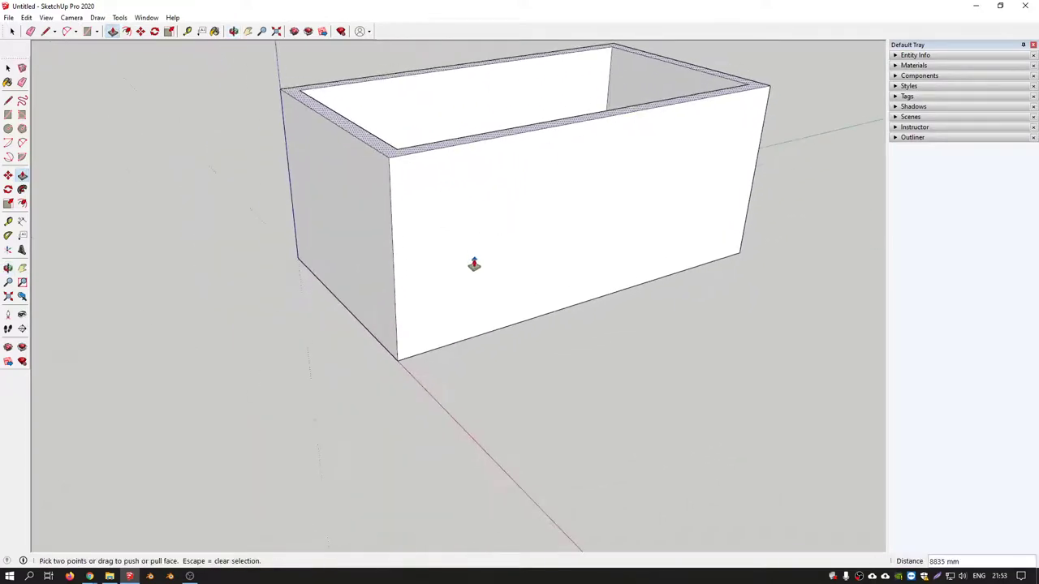
Draw a door rectangle from the front wall's bottom edge and a window rectangle higher up beside it.
key(r)
click(455, 342)
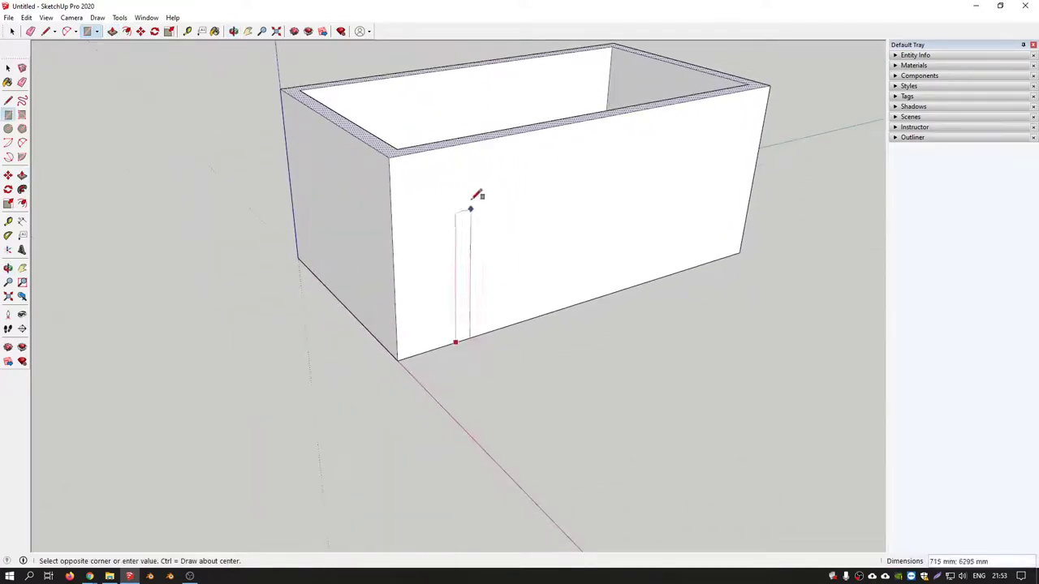
click(521, 168)
middle_drag(521, 168, 494, 179)
click(545, 165)
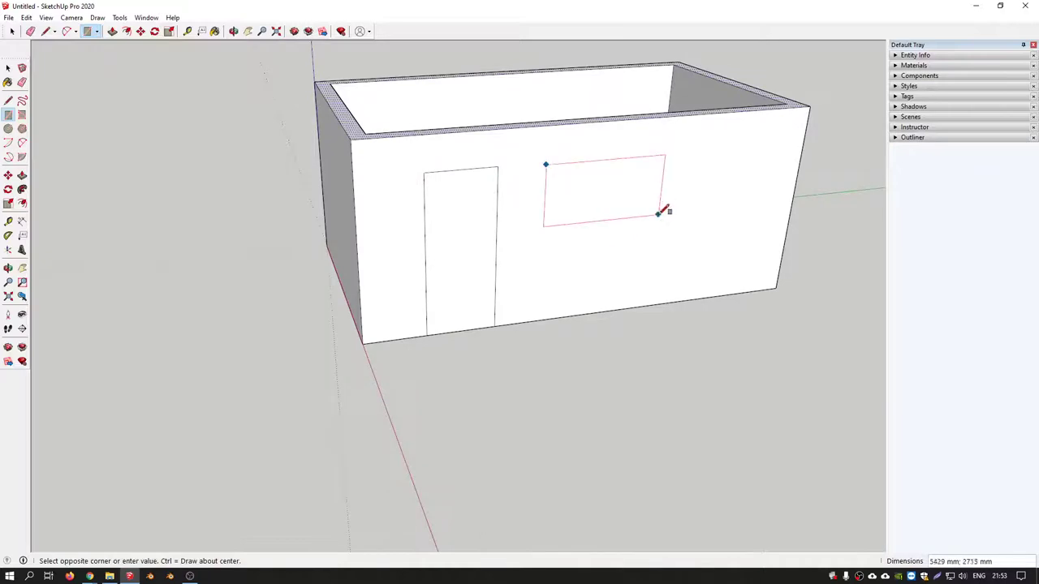
click(633, 216)
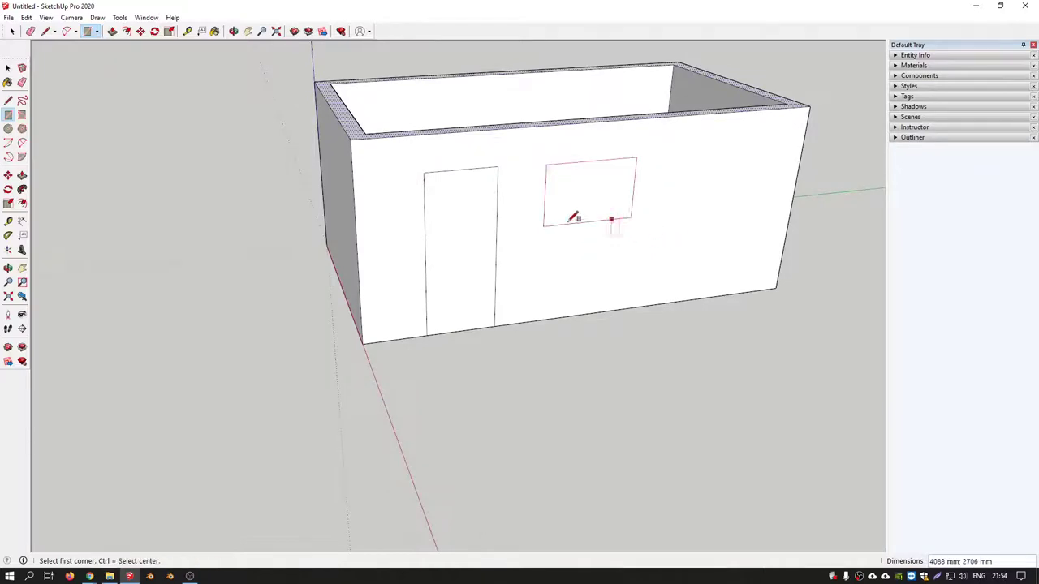
middle_drag(568, 217, 647, 276)
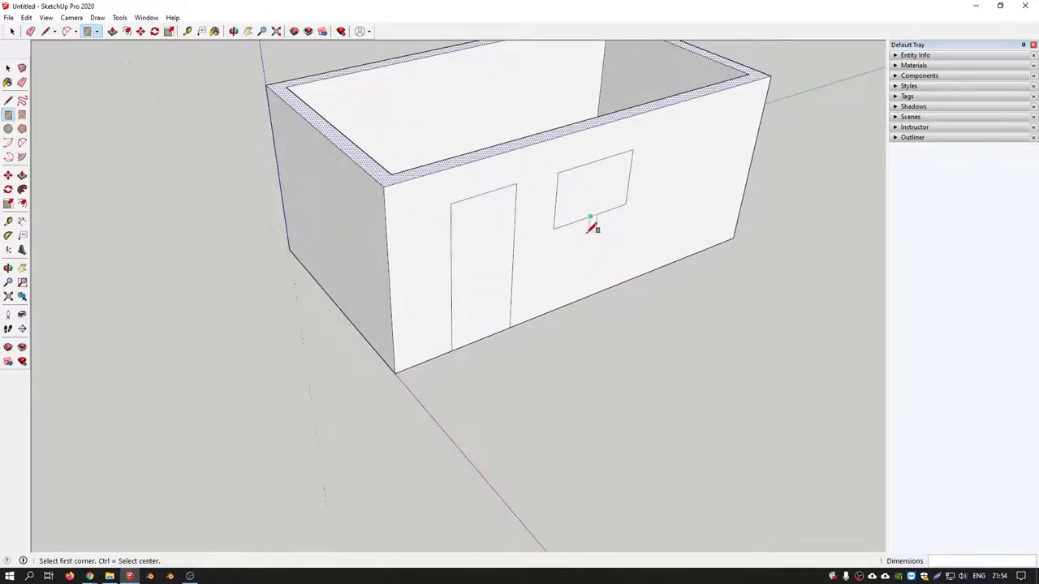
key(p)
key(space)
click(489, 246)
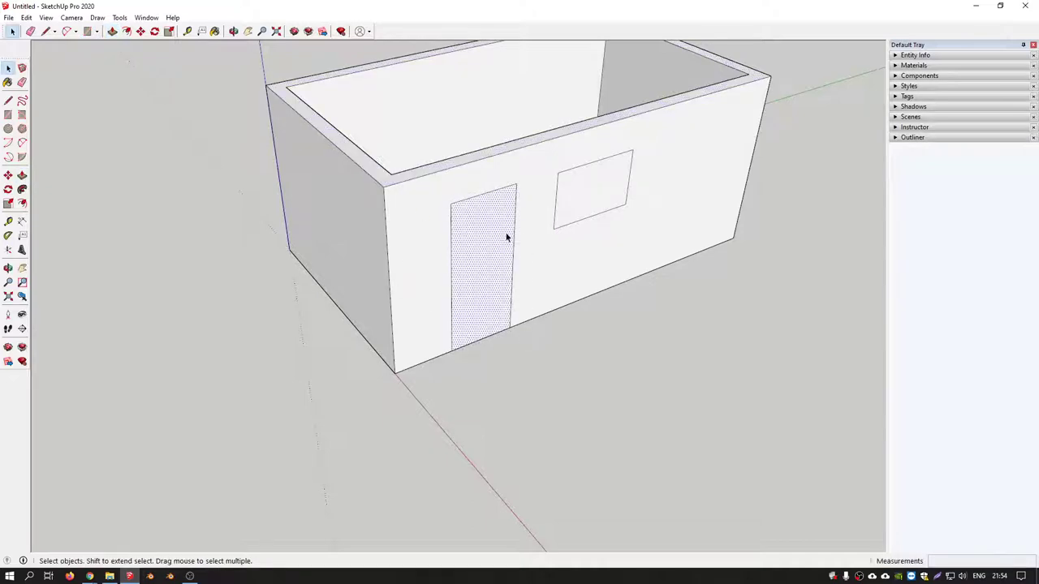
Push the door and window faces through the front wall to cut both openings.
key(p)
click(478, 242)
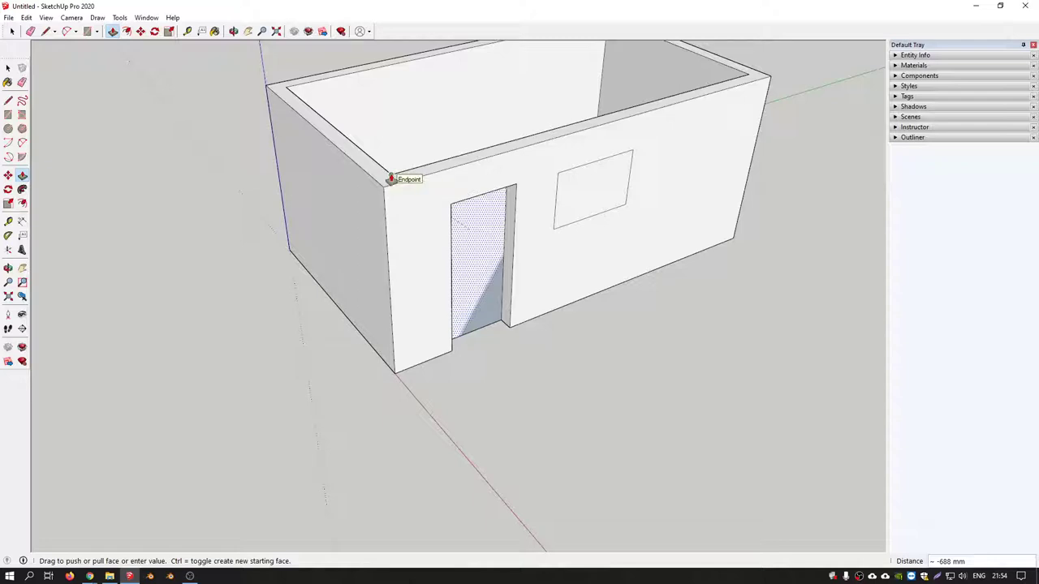
click(391, 179)
mouse_move(390, 179)
middle_down()
mouse_move(459, 220)
mouse_move(366, 262)
mouse_move(591, 254)
mouse_move(556, 204)
mouse_move(579, 72)
middle_up()
double_click(591, 250)
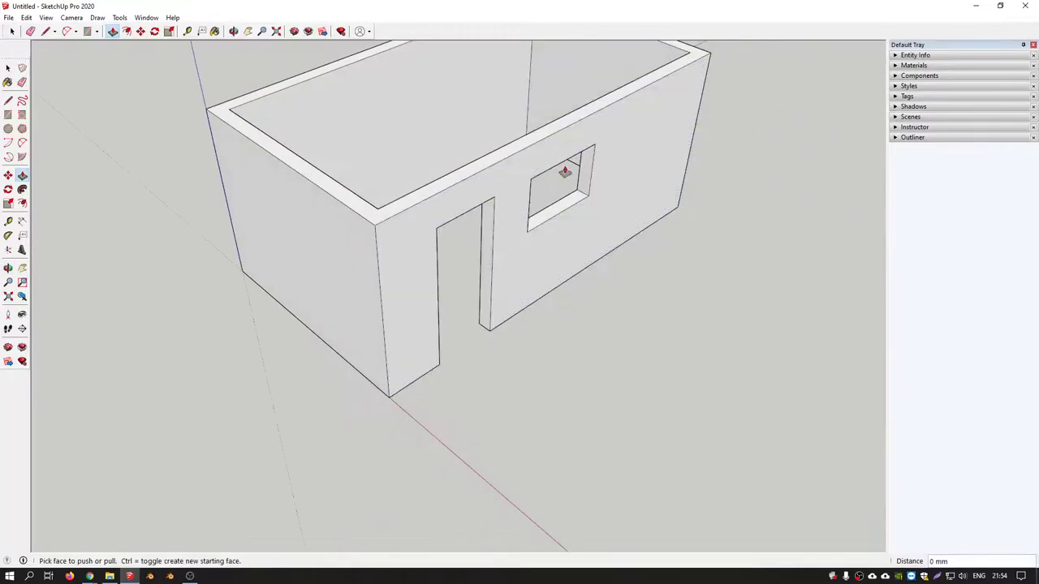
mouse_move(541, 198)
middle_down()
mouse_move(478, 185)
mouse_move(506, 338)
mouse_move(543, 301)
middle_up()
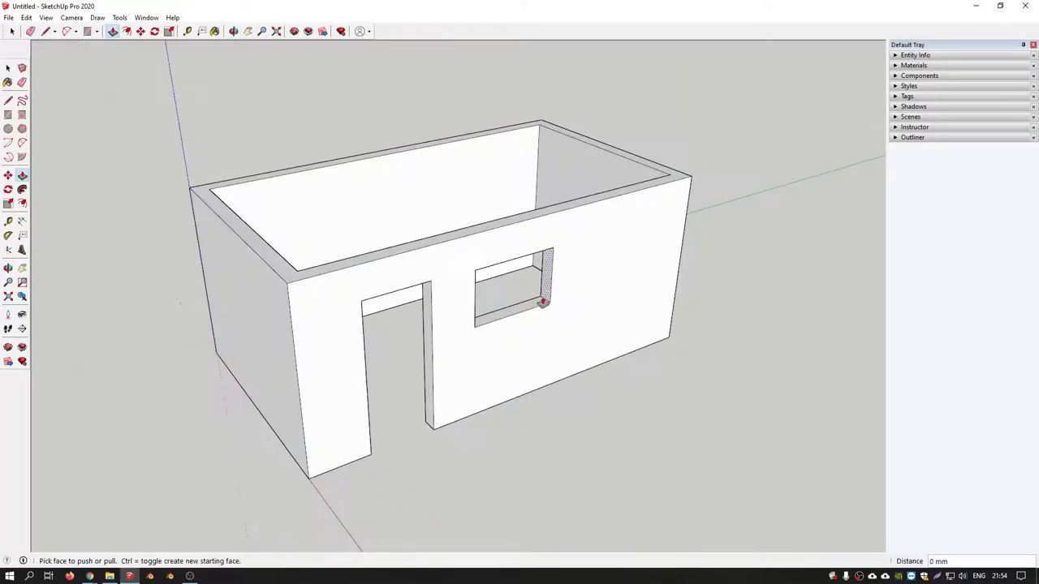
scroll(552, 292, up, 5)
Enlarge the window opening by pushing its right side outward and lowering its sill.
click(548, 262)
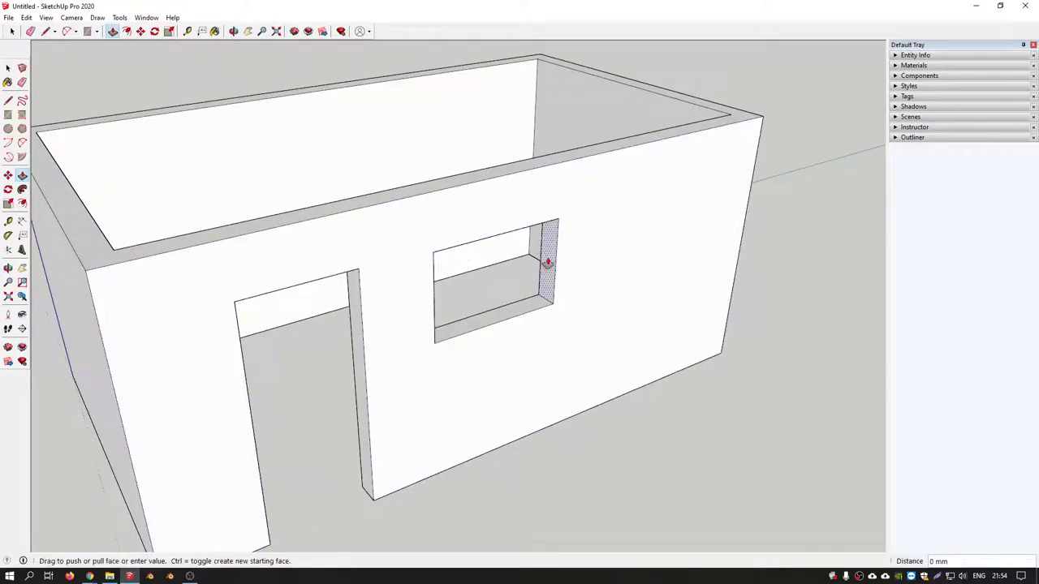
click(677, 225)
click(618, 282)
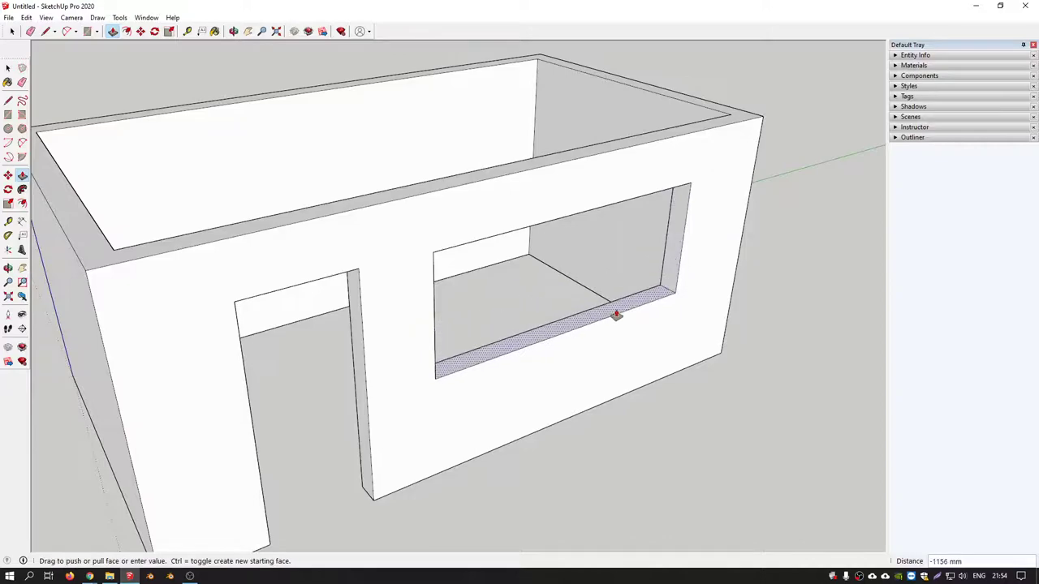
click(617, 311)
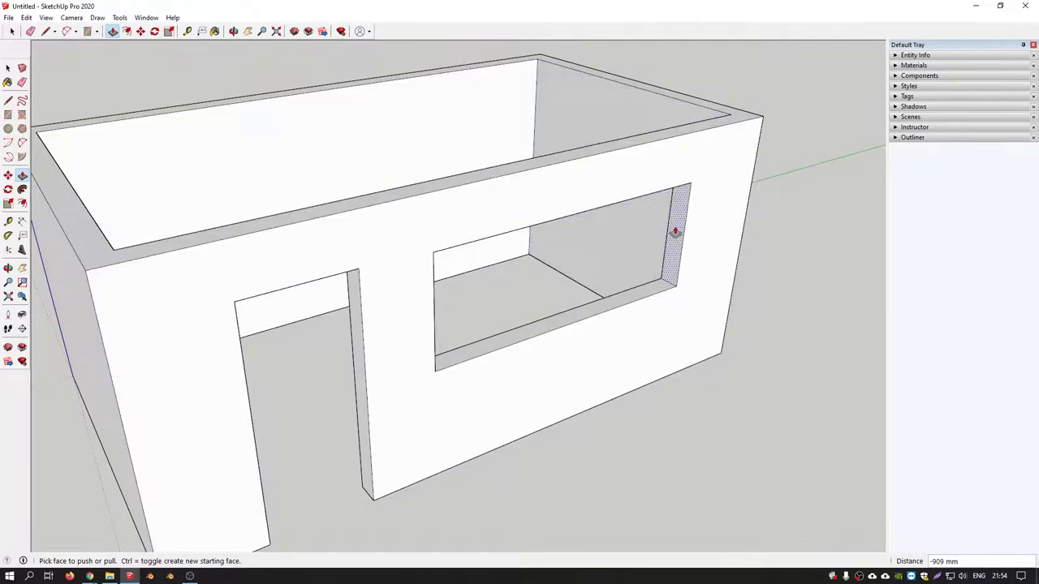
click(677, 230)
click(336, 313)
mouse_move(249, 343)
middle_down()
mouse_move(452, 244)
mouse_move(184, 364)
mouse_move(359, 383)
mouse_move(469, 364)
middle_up()
Draw an upright rectangle on the back floor edge and pull it out into a thick partition wall.
key(r)
click(443, 266)
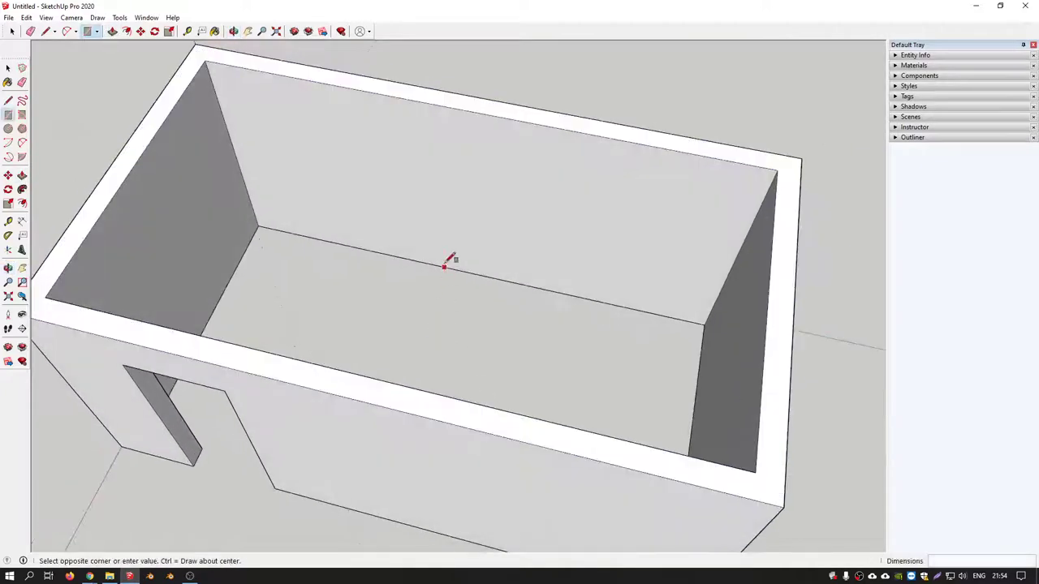
click(465, 108)
middle_drag(465, 108, 398, 185)
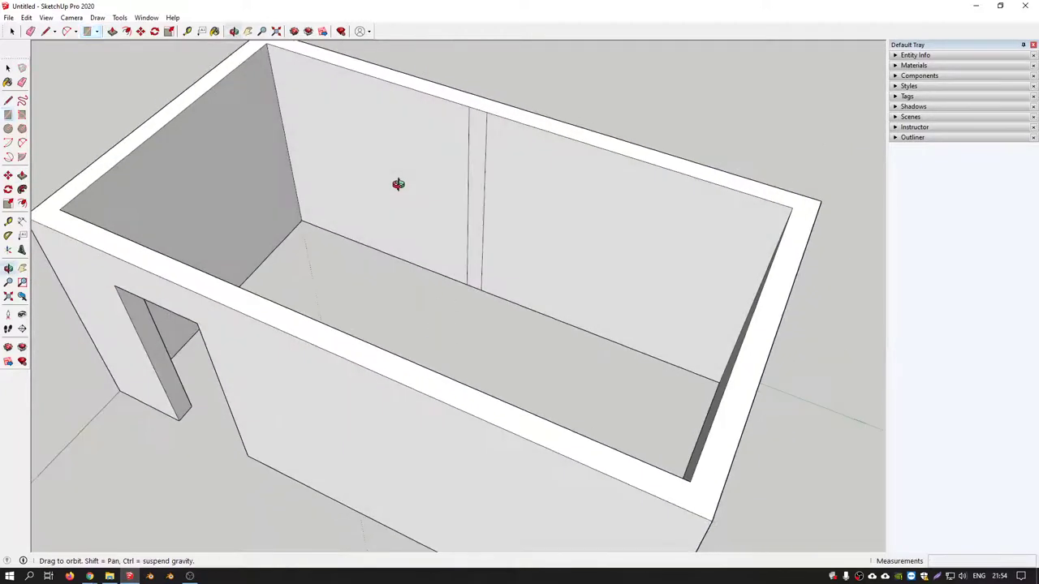
key(p)
click(476, 153)
click(406, 240)
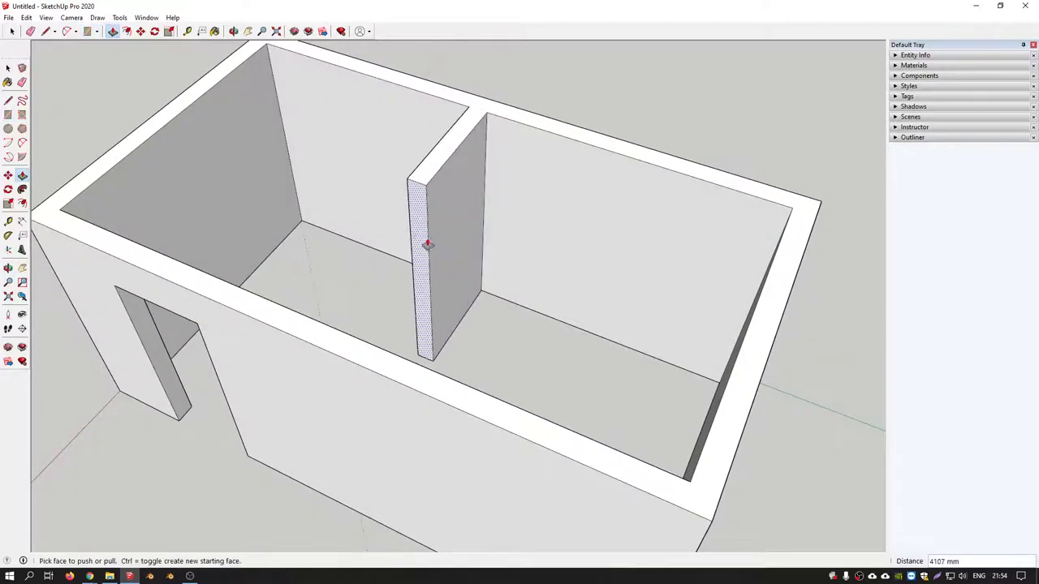
middle_drag(427, 241, 184, 253)
key(c)
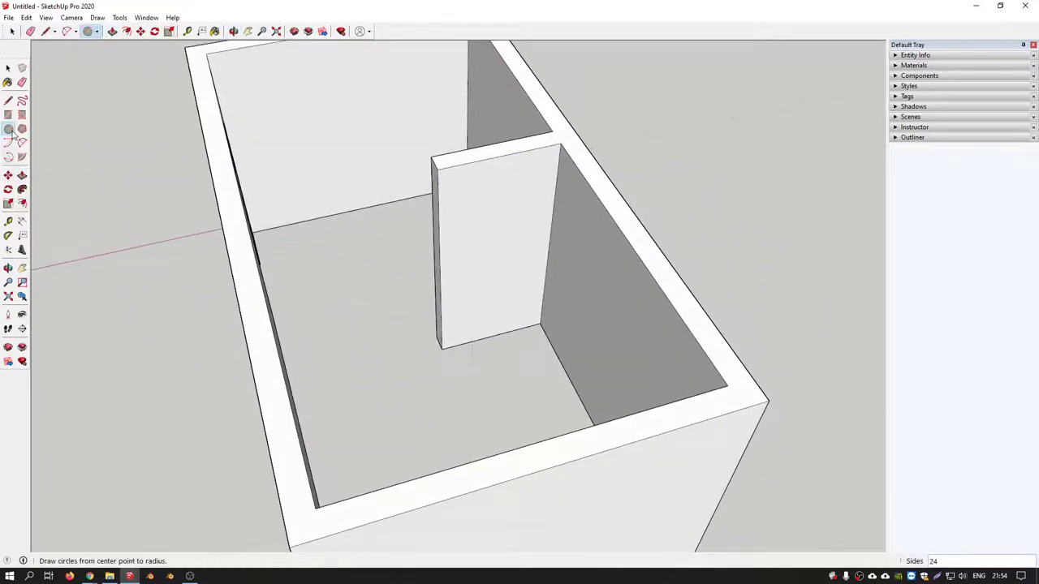
Draw circles on the partition wall, undoing the smaller and misplaced ones.
click(468, 215)
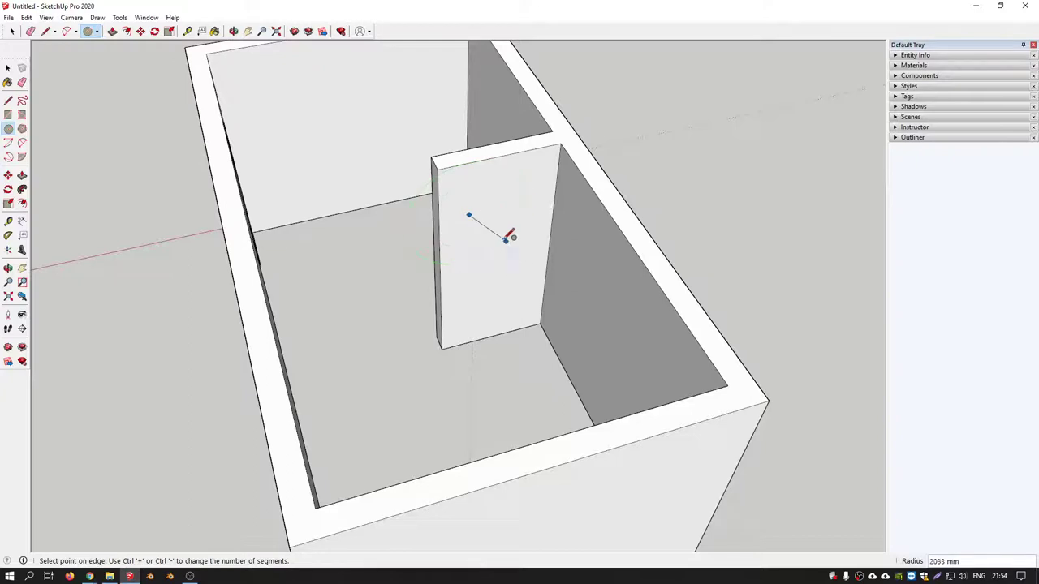
click(485, 230)
click(495, 262)
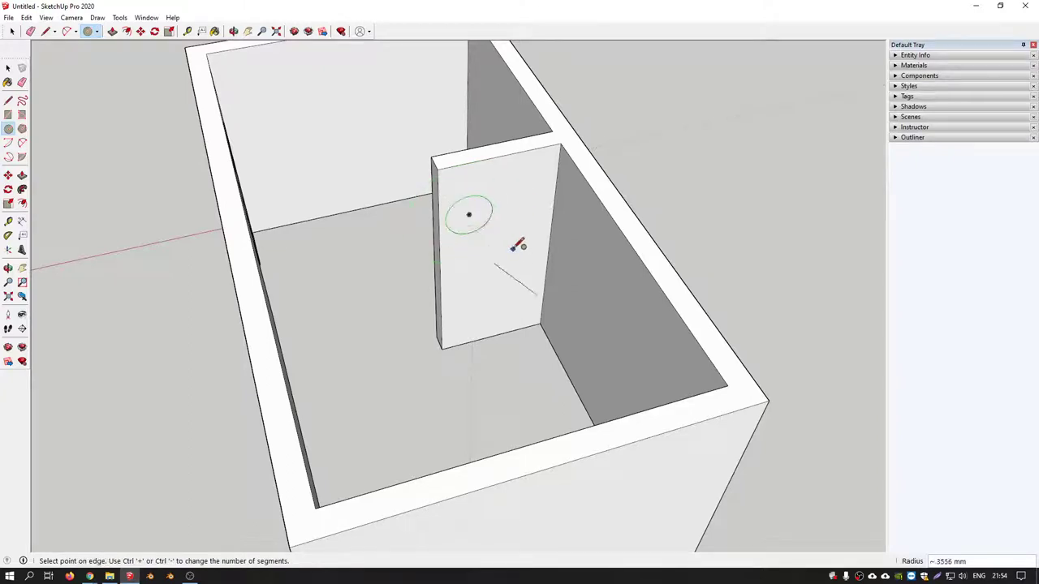
click(514, 258)
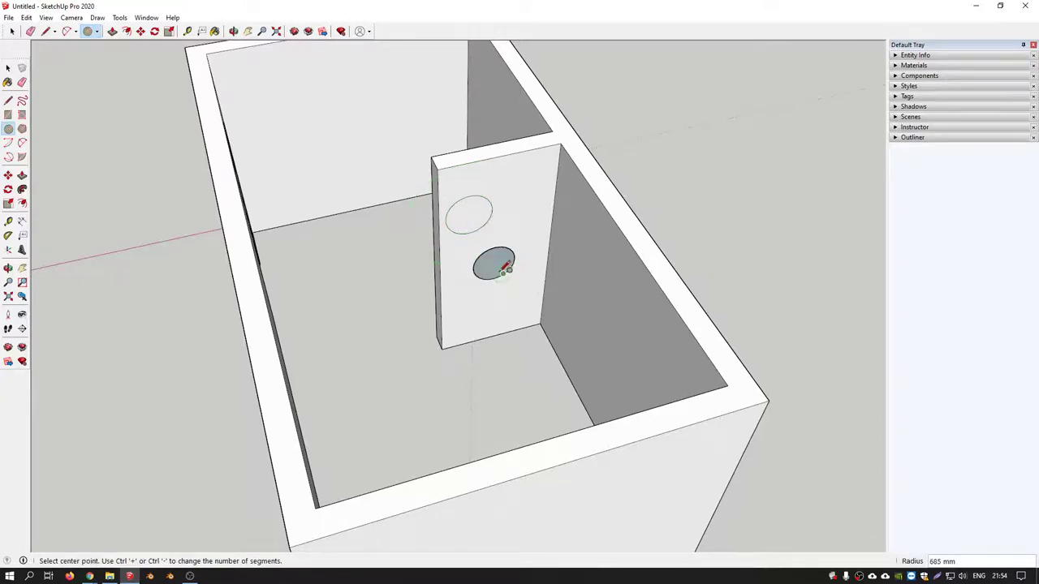
scroll(503, 268, down, 3)
key(ctrl+z)
scroll(487, 259, up, 3)
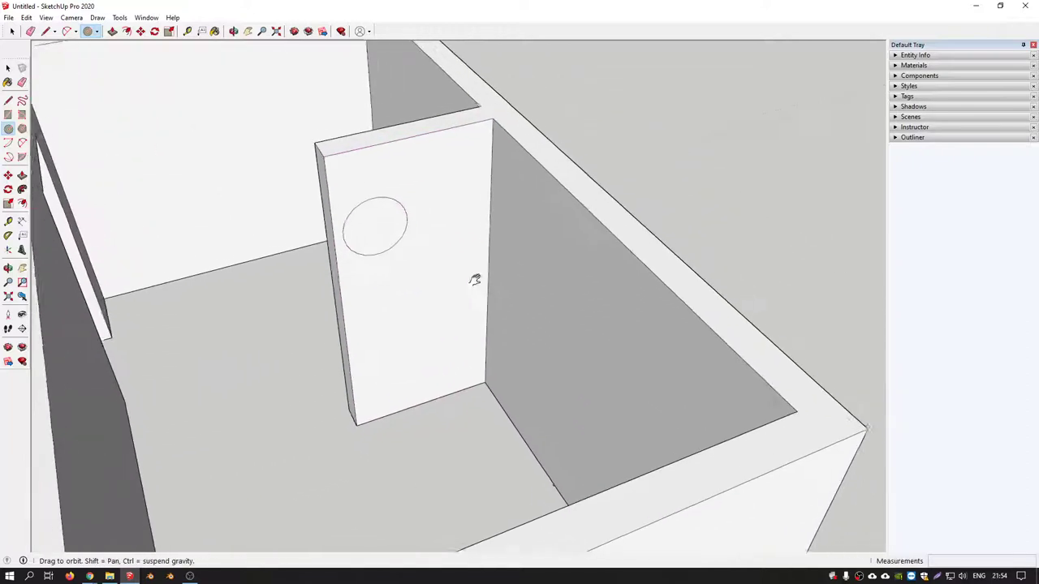
scroll(446, 292, up, 2)
click(422, 304)
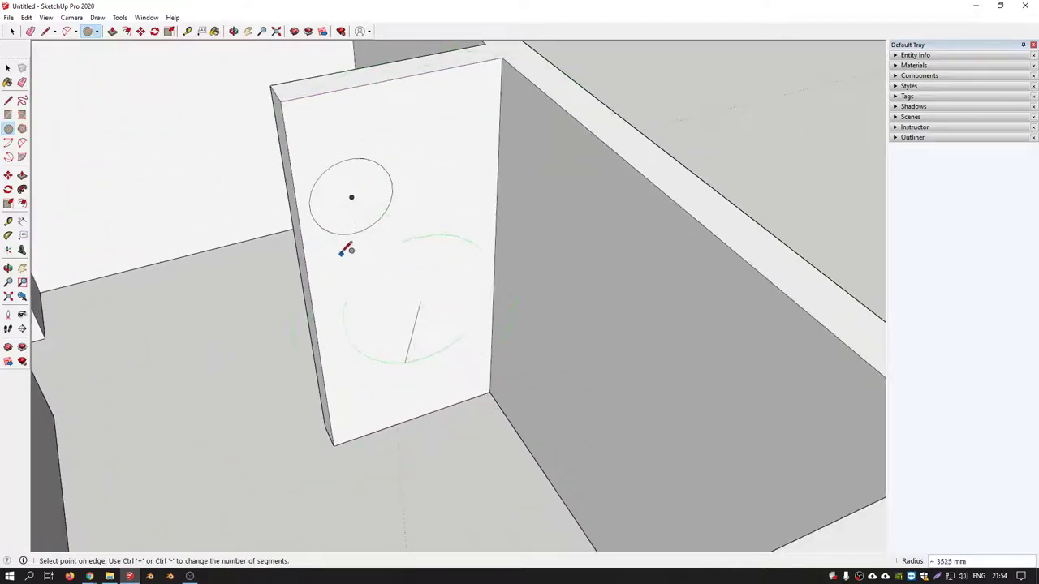
click(345, 231)
mouse_move(353, 259)
middle_down()
mouse_move(636, 302)
mouse_move(339, 303)
middle_up()
key(ctrl+z)
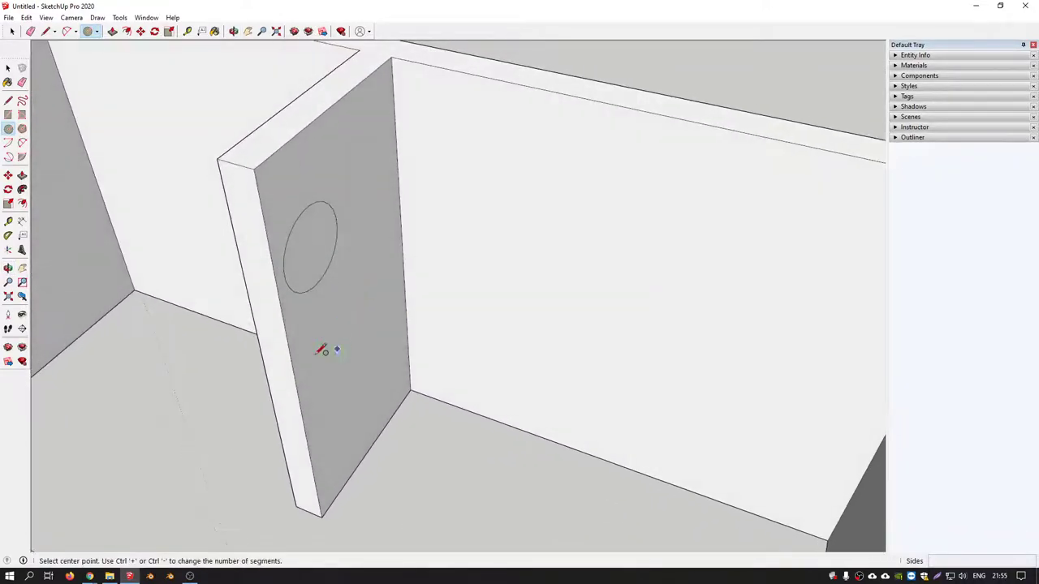
Reorient the view and draw a fresh circle on the partition wall.
mouse_move(321, 351)
middle_down()
mouse_move(612, 329)
mouse_move(389, 355)
middle_up()
click(385, 360)
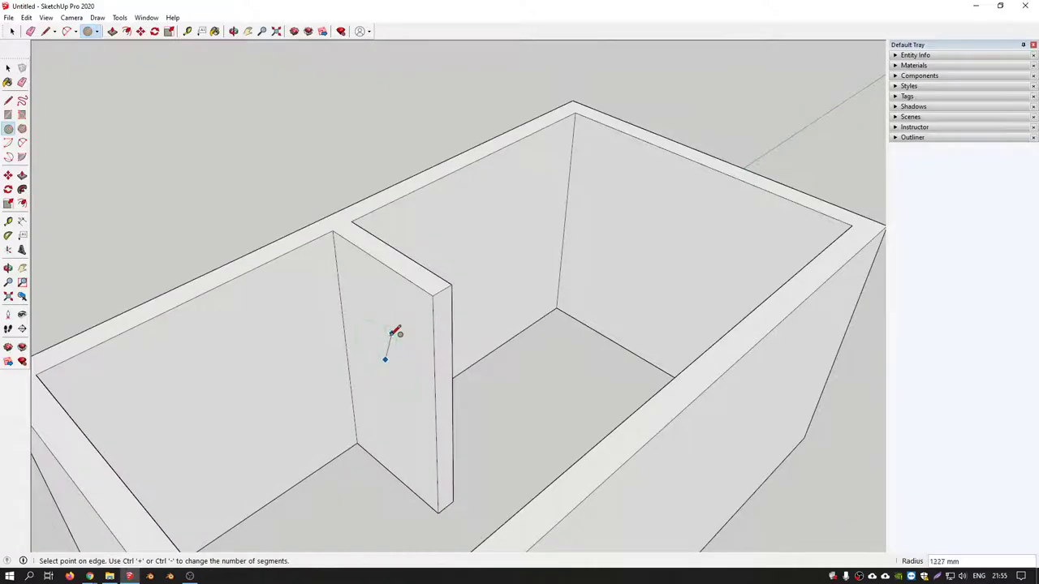
key(Escape)
mouse_move(399, 401)
middle_down()
mouse_move(487, 330)
mouse_move(505, 364)
middle_up()
scroll(482, 351, up, 3)
click(479, 347)
click(492, 307)
Push/Pull both circles through the partition as holes and push the partition face away.
key(p)
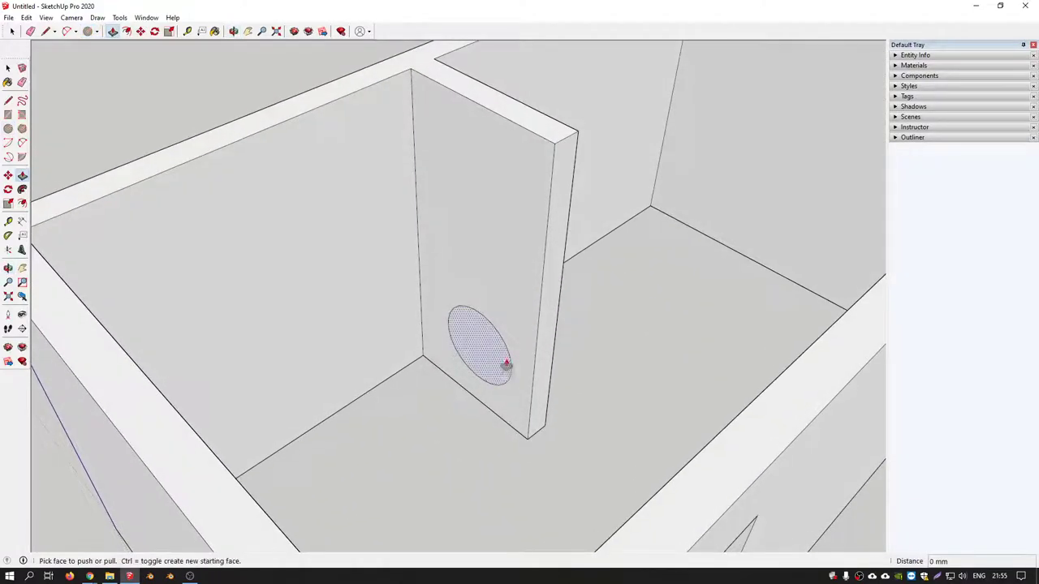
click(506, 364)
click(543, 427)
mouse_move(543, 427)
middle_down()
mouse_move(429, 297)
mouse_move(448, 251)
mouse_move(434, 301)
middle_up()
click(448, 251)
click(398, 242)
click(434, 301)
click(303, 301)
middle_drag(303, 301, 551, 362)
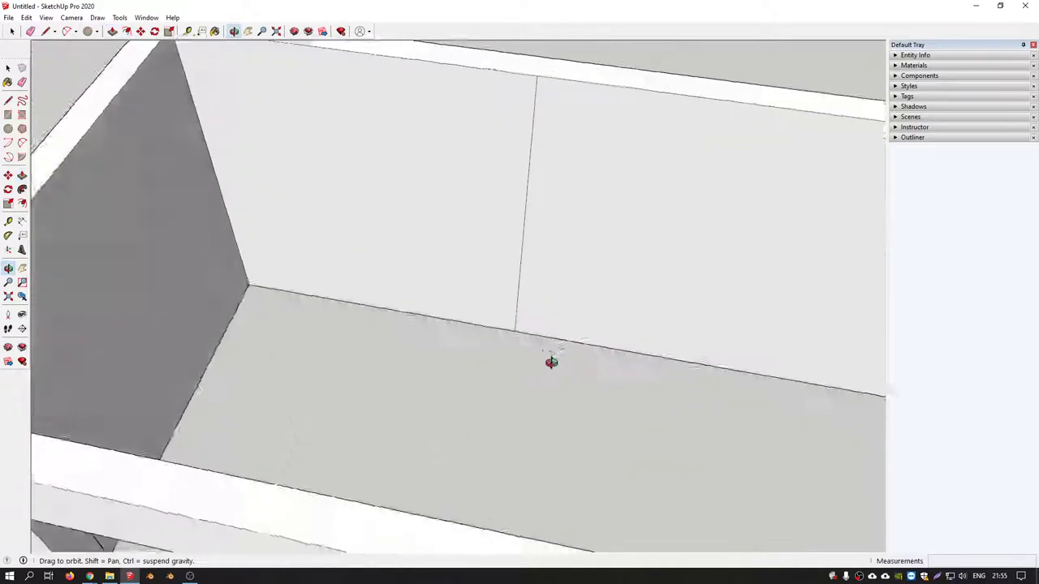
scroll(552, 362, down, 5)
Push the inner partition face down to a lower height.
click(584, 298)
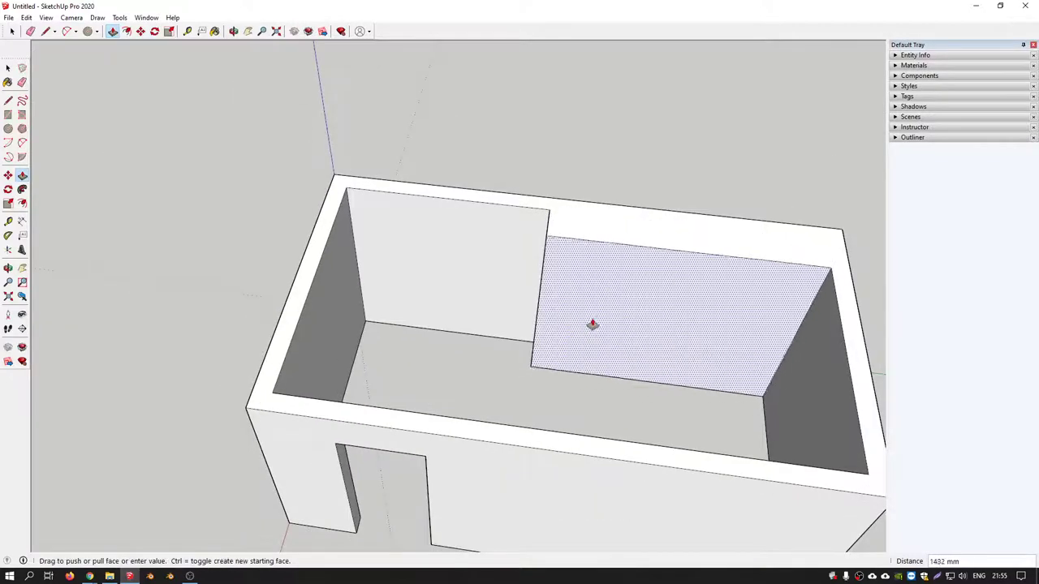
mouse_move(522, 314)
middle_down()
mouse_move(703, 229)
mouse_move(514, 320)
mouse_move(563, 306)
middle_up()
click(684, 213)
click(684, 213)
Draw a horizontal line across the back wall from its left edge to its right edge.
key(l)
middle_drag(500, 293, 582, 235)
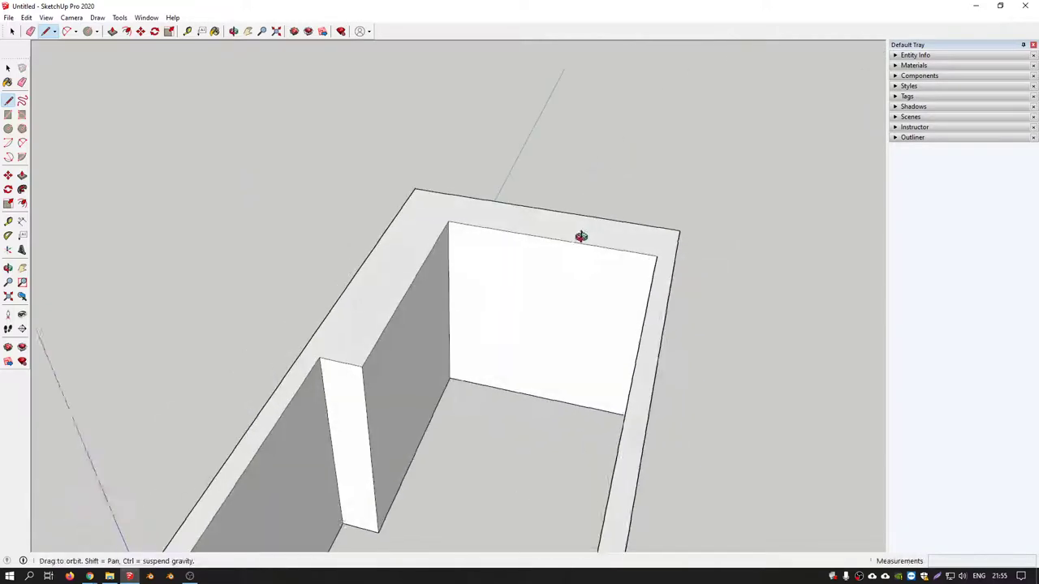
scroll(450, 246, up, 2)
scroll(453, 237, up, 1)
click(451, 245)
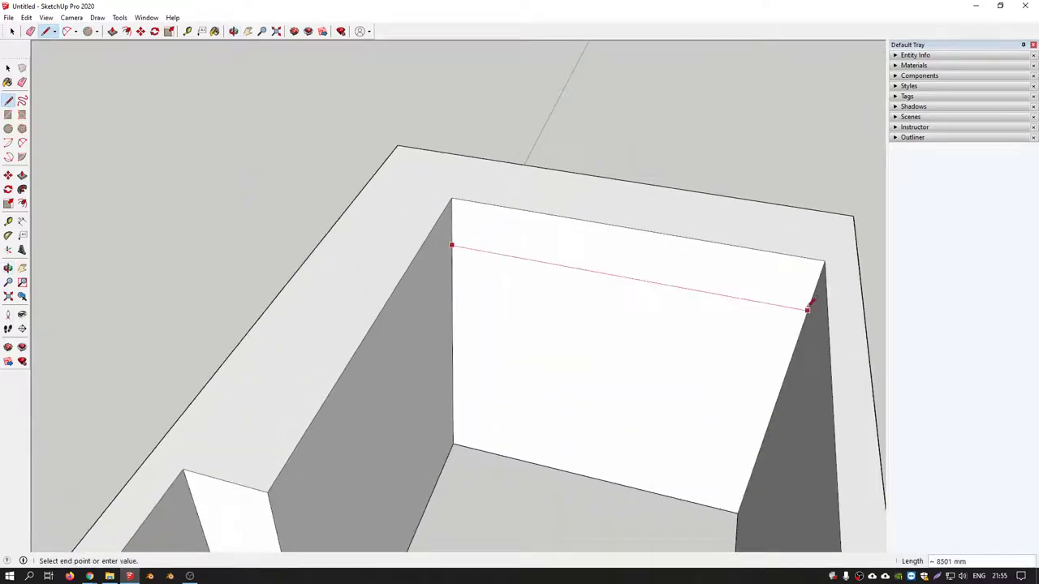
click(810, 301)
Pull the back wall's top strip to a new depth and orbit out to view the whole room.
key(p)
click(730, 287)
click(720, 322)
mouse_move(720, 321)
middle_down()
mouse_move(733, 255)
mouse_move(858, 235)
middle_up()
scroll(749, 301, down, 3)
middle_drag(749, 301, 353, 282)
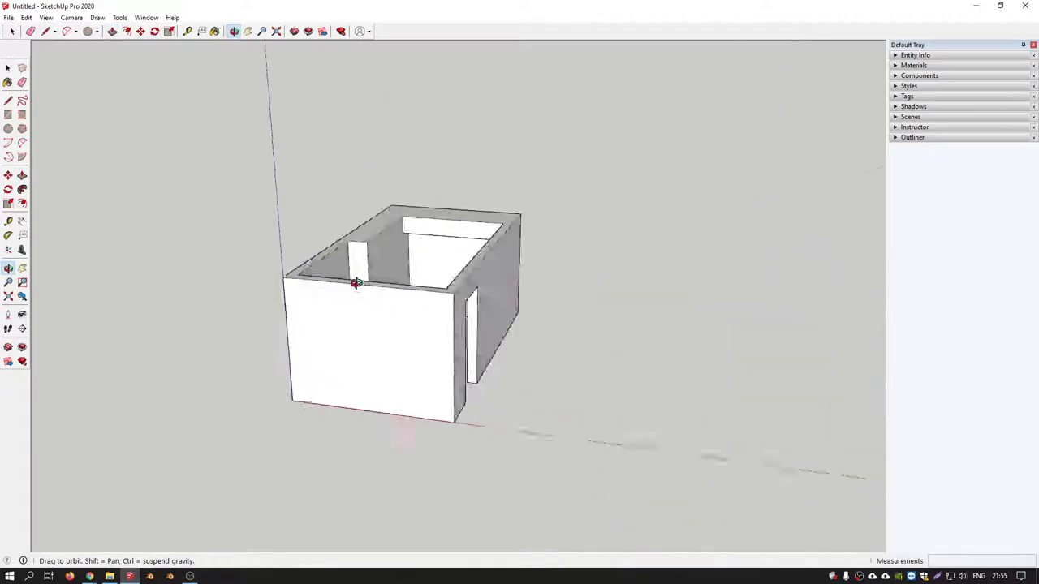
scroll(291, 329, up, 1)
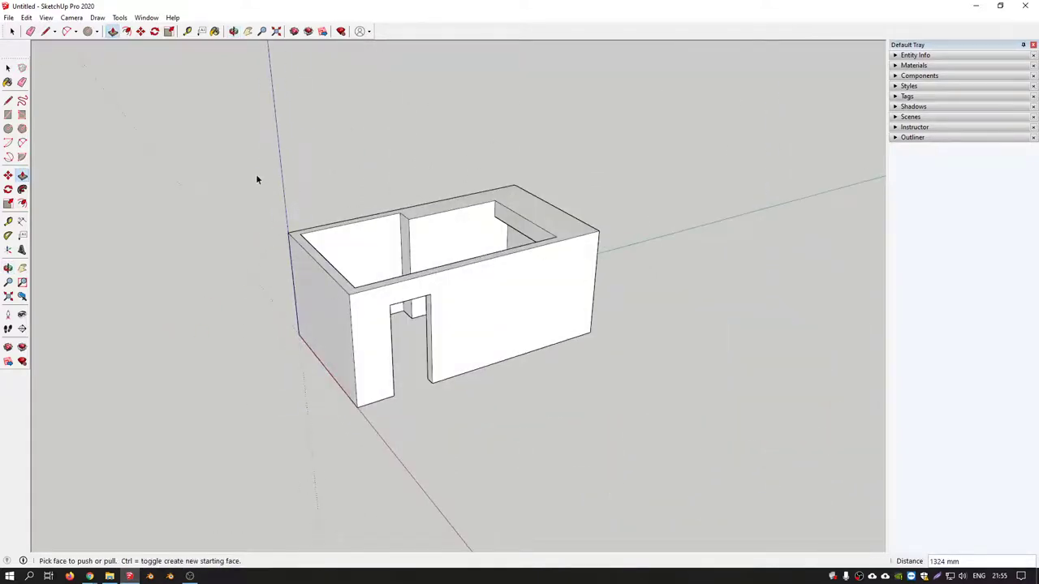
key(space)
click(89, 576)
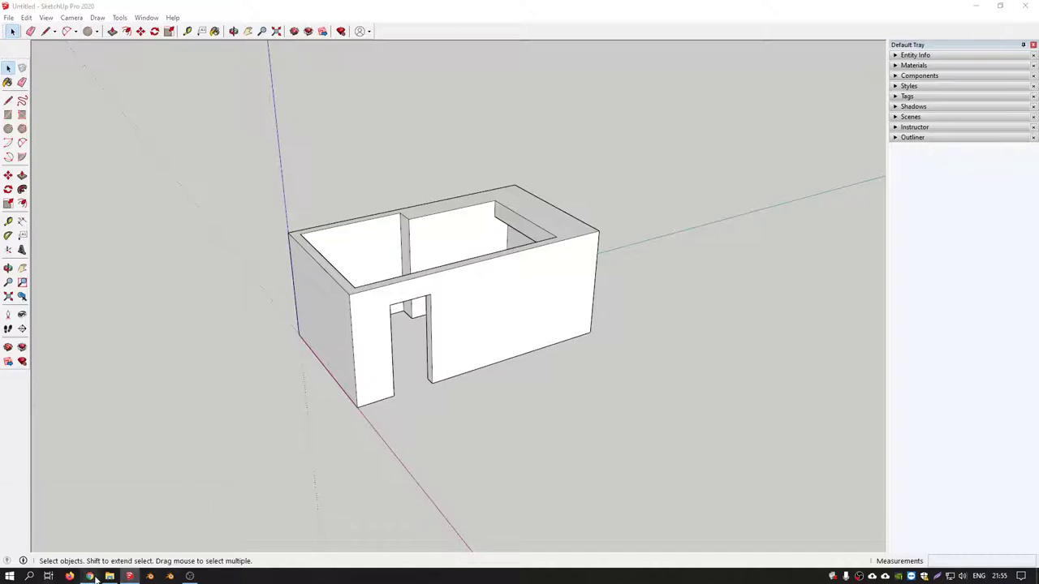
Open the first-floor plan PDF in Google Drive and zoom in on the drawing.
click(171, 540)
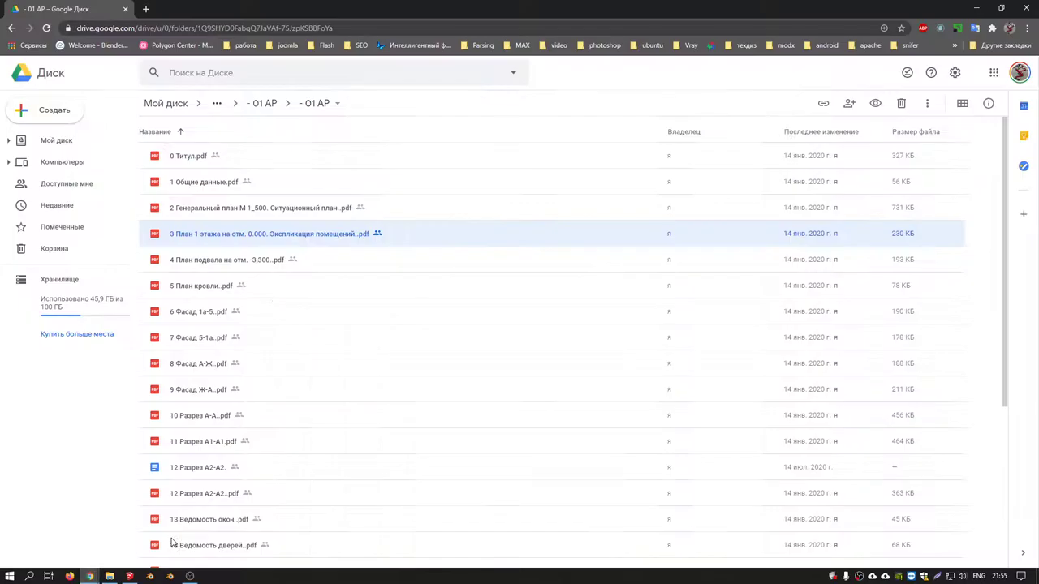
double_click(217, 237)
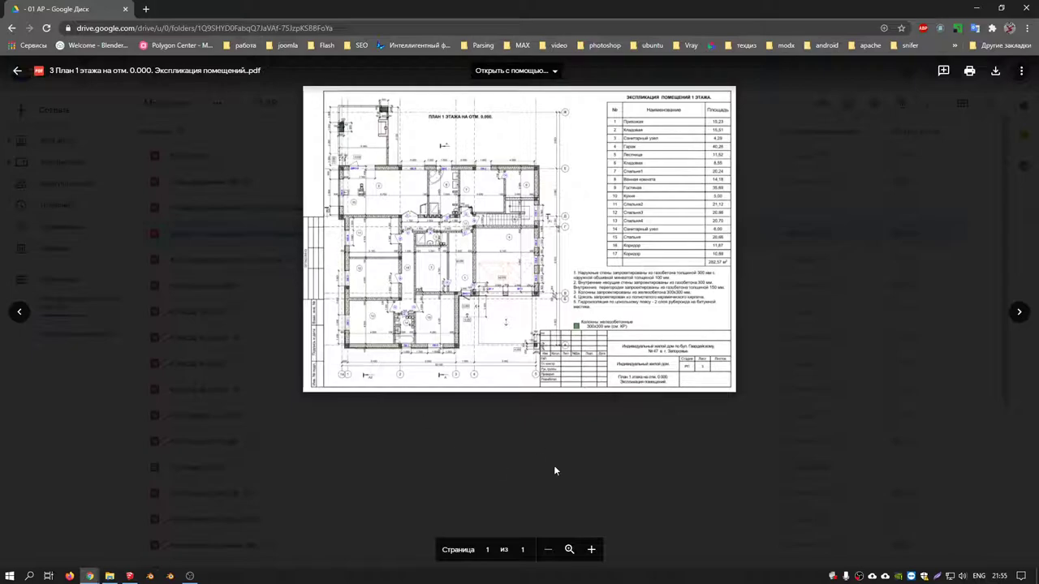
click(590, 550)
click(592, 552)
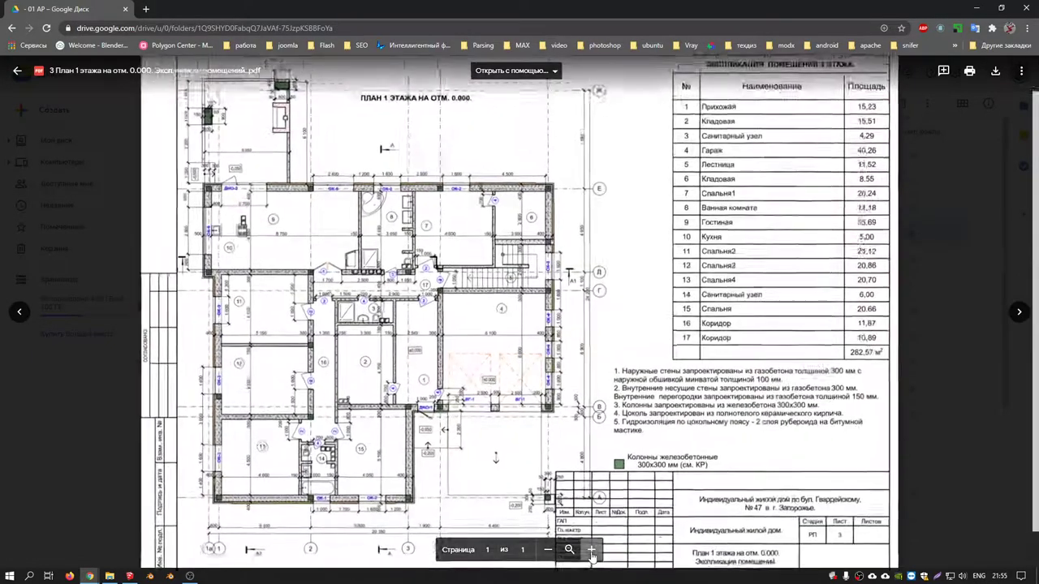
scroll(456, 399, down, 2)
scroll(456, 399, down, 1)
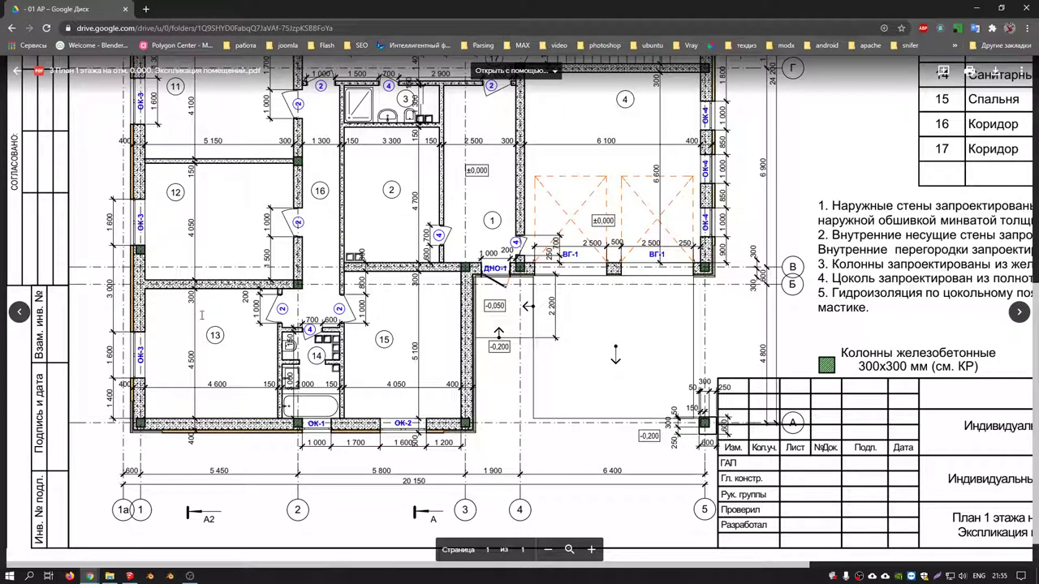
click(592, 551)
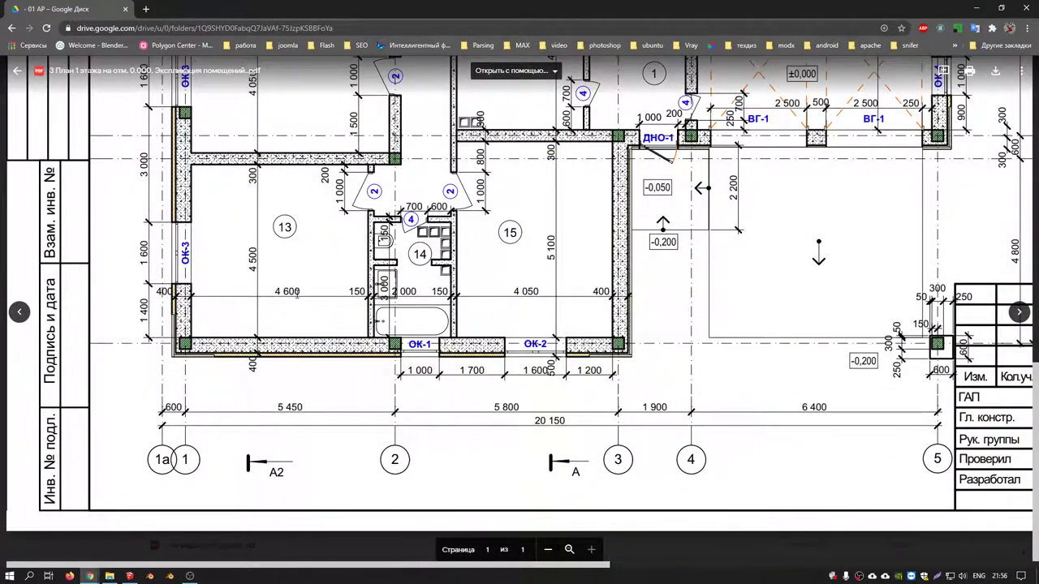
Capture rooms 13 to 15 and save the capture as Screenshot_1.jpg.
key(Print)
drag(98, 78, 714, 436)
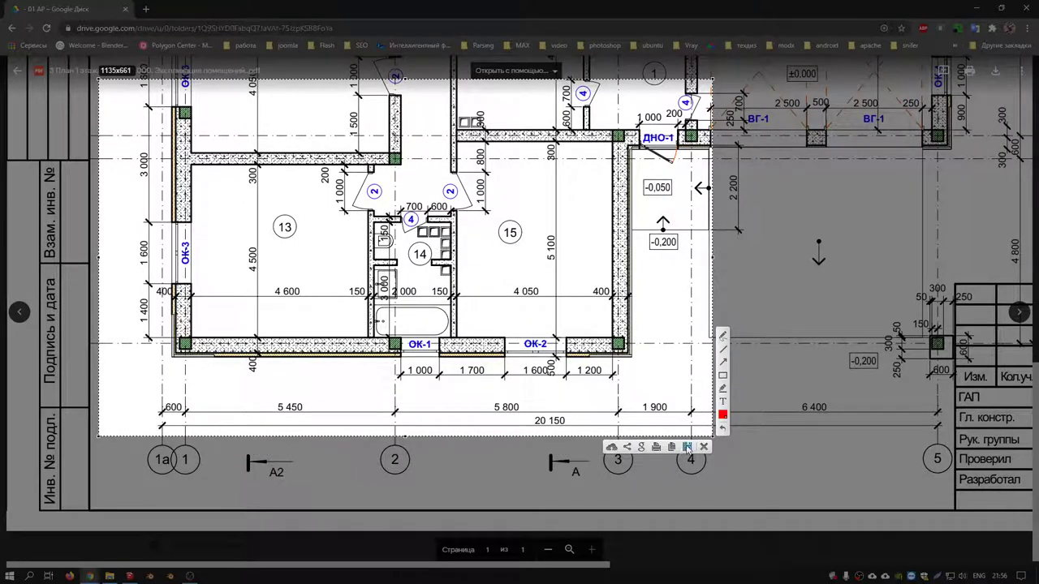
key(ctrl+s)
key(Return)
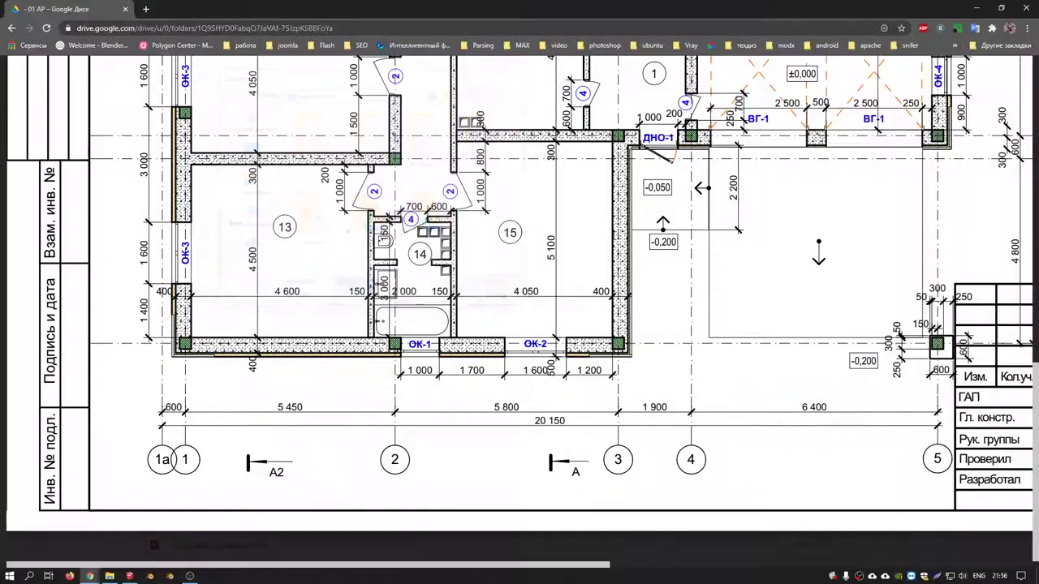
click(977, 9)
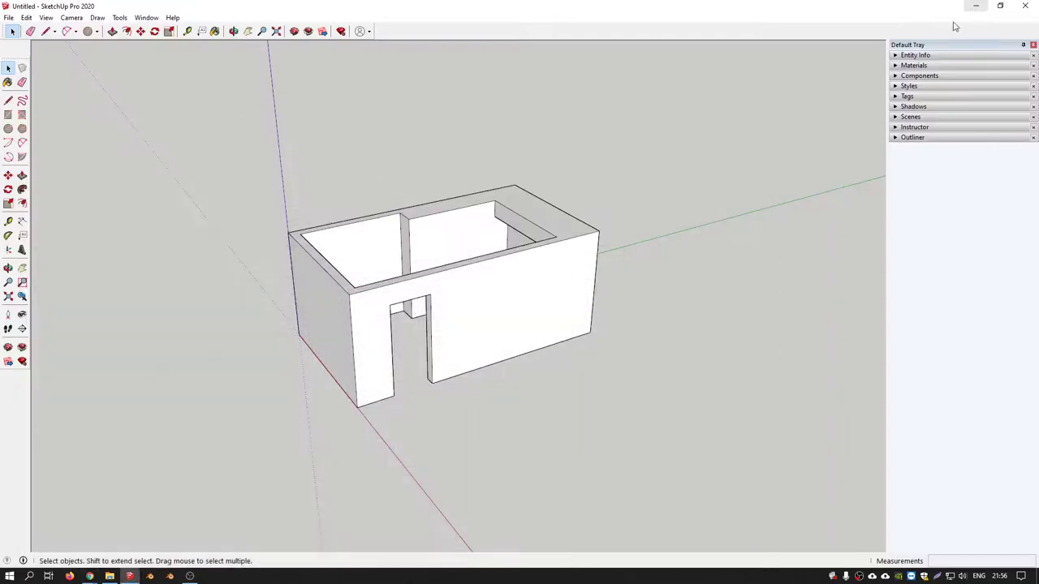
Delete the room model and import Screenshot_1.jpg from the Desktop as an image.
drag(204, 128, 750, 441)
key(Delete)
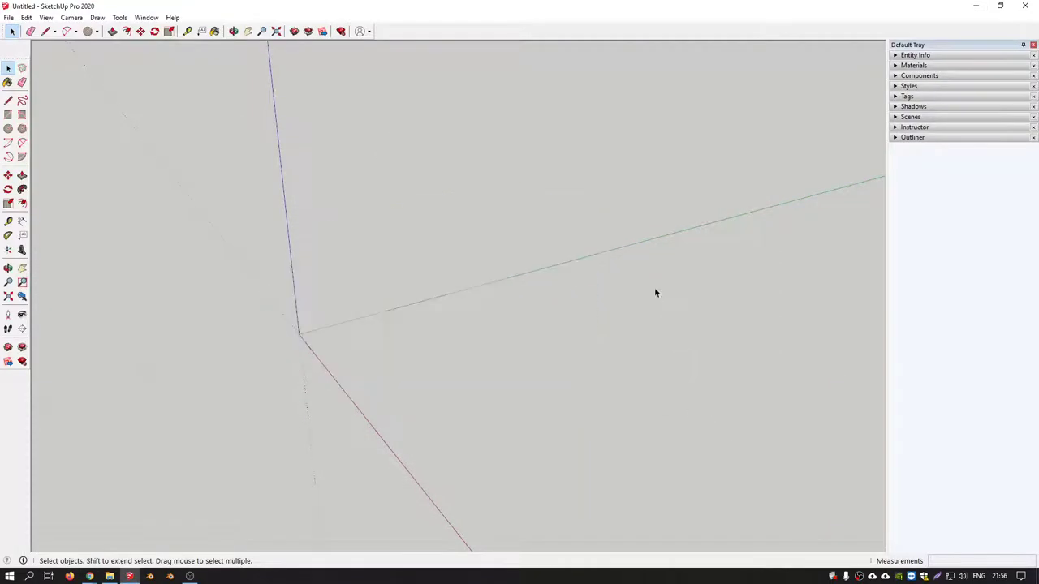
click(8, 17)
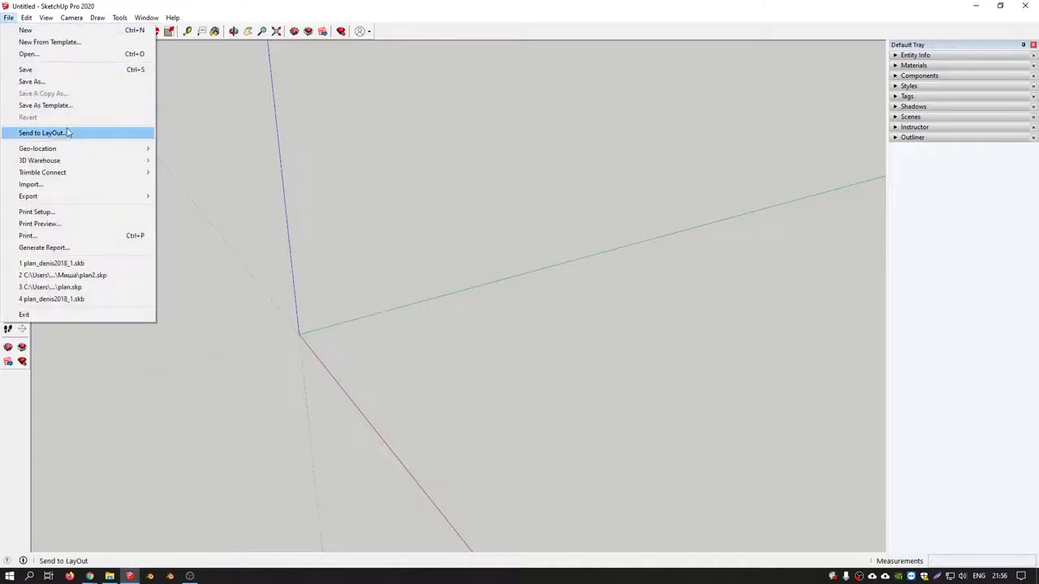
click(74, 187)
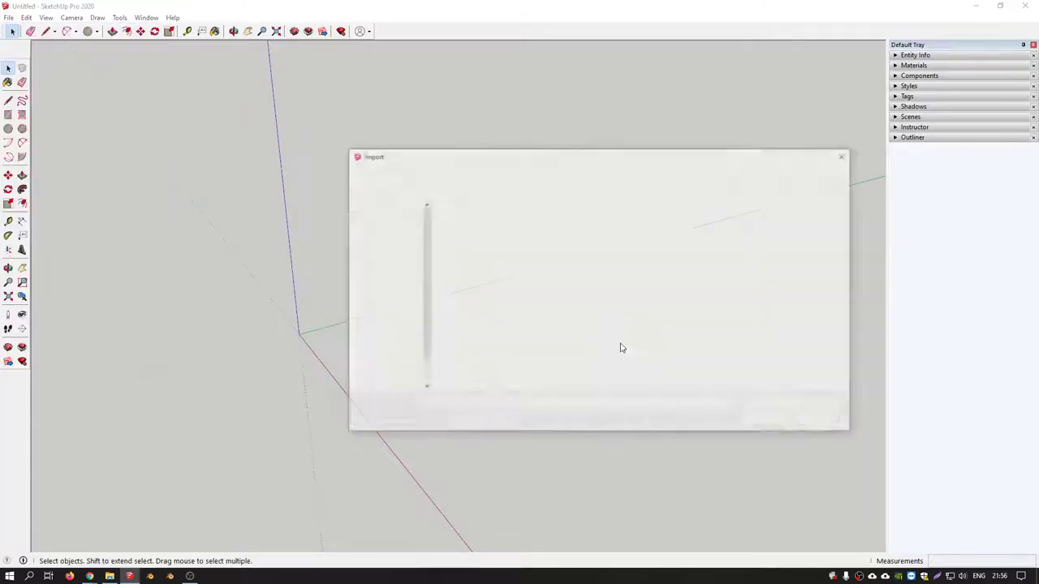
drag(590, 158, 530, 112)
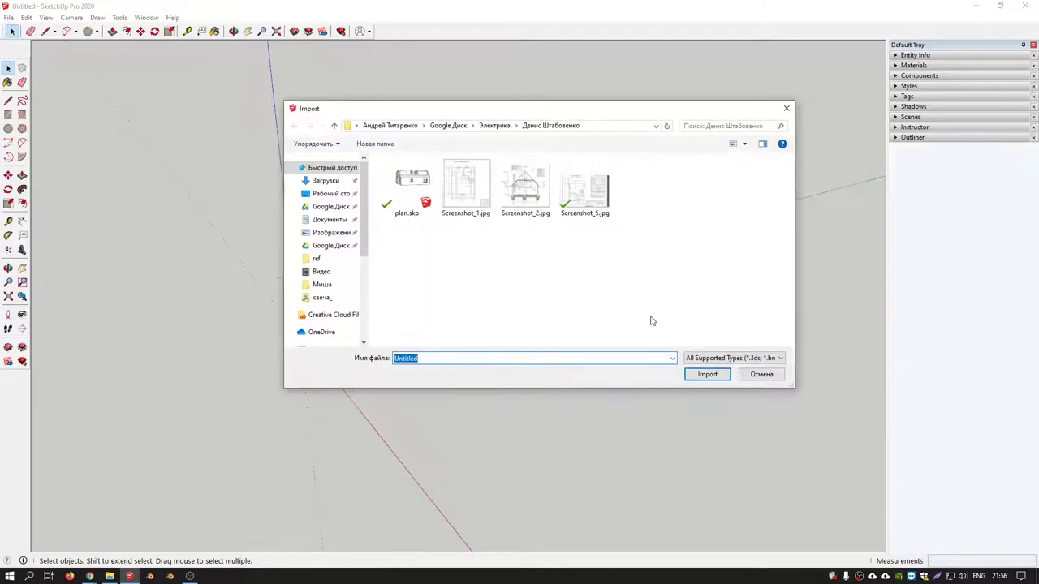
click(721, 361)
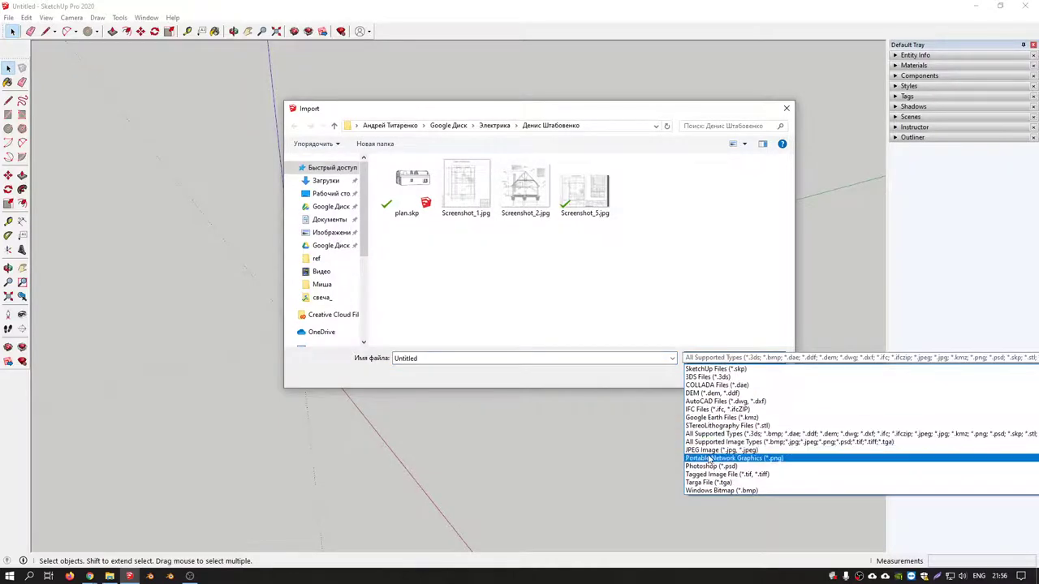
click(713, 443)
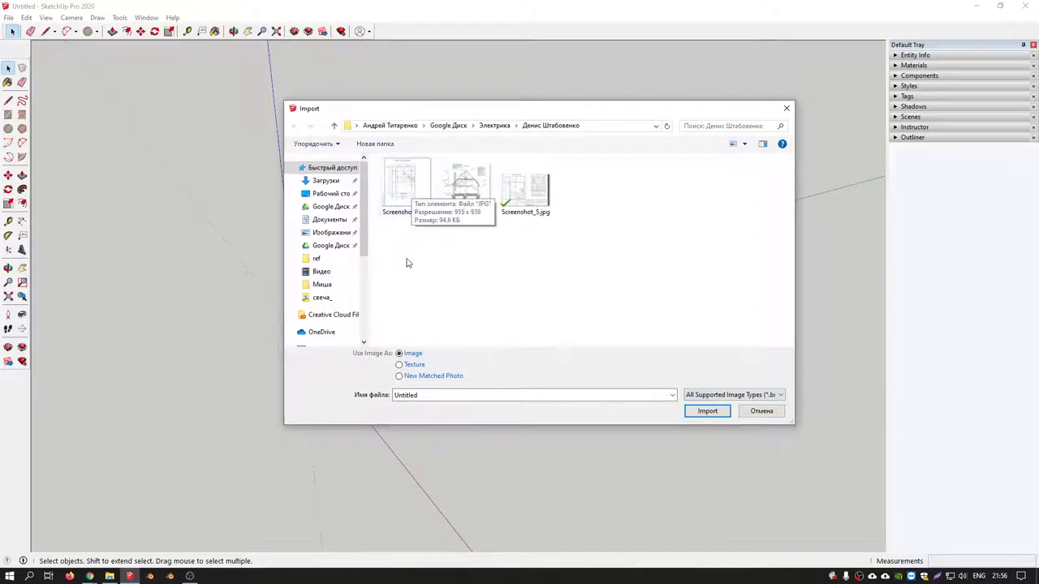
click(316, 195)
click(466, 278)
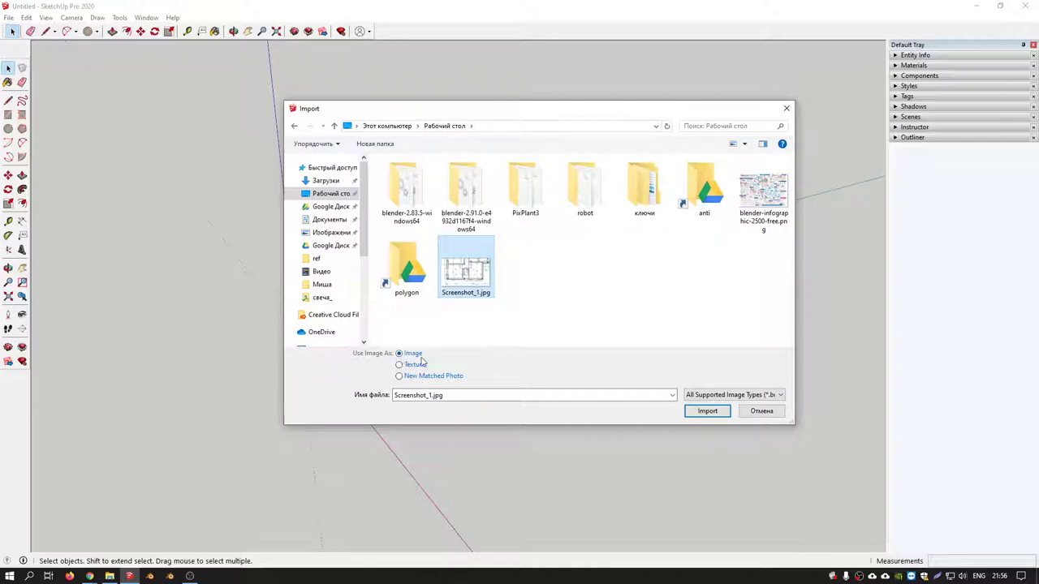
click(707, 411)
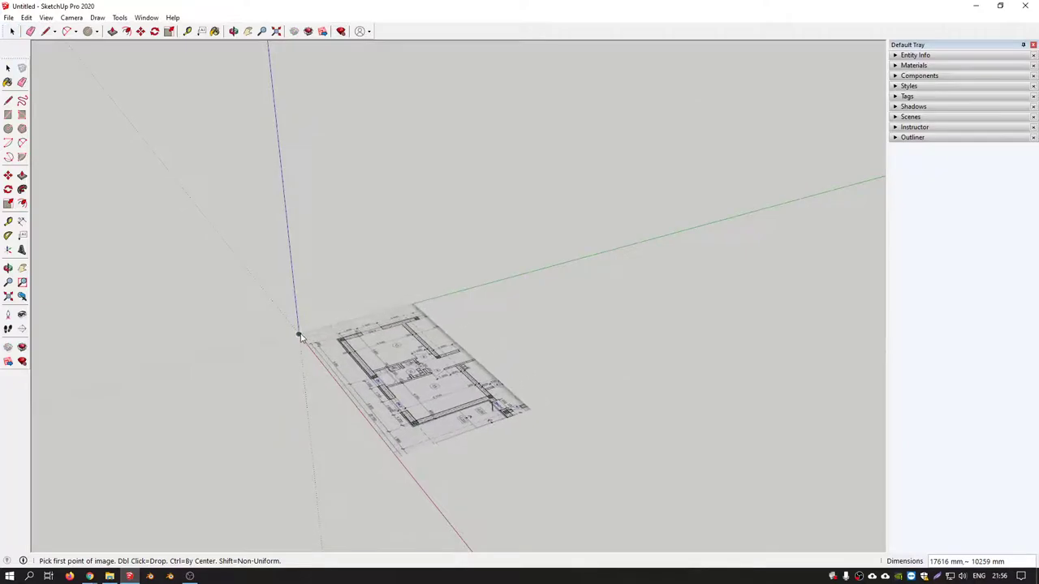
Anchor Screenshot_1.jpg at the origin, scale it up, and orbit to a near top-down view.
click(298, 337)
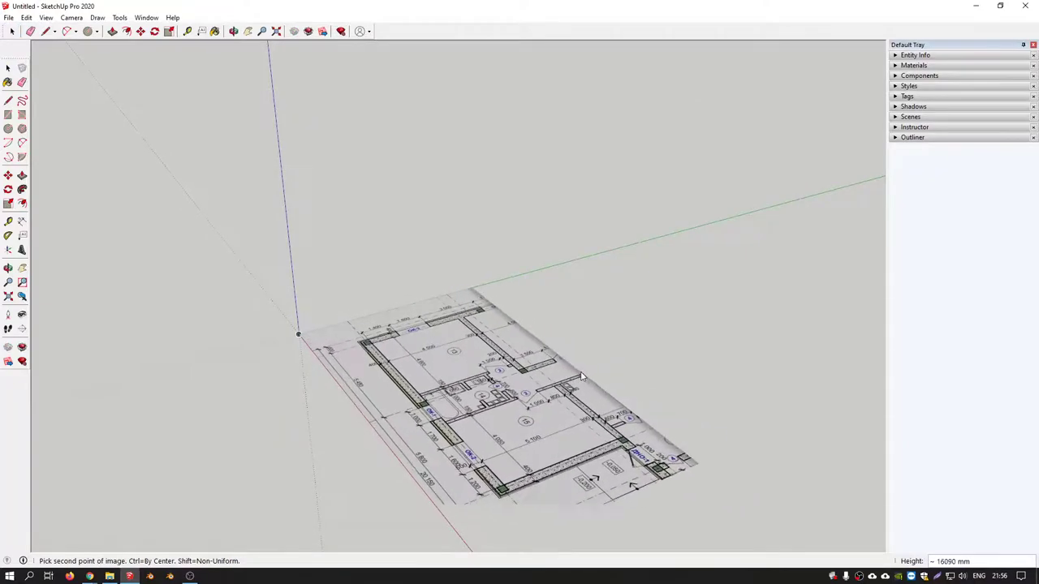
click(519, 443)
middle_drag(520, 442, 337, 315)
scroll(366, 341, up, 5)
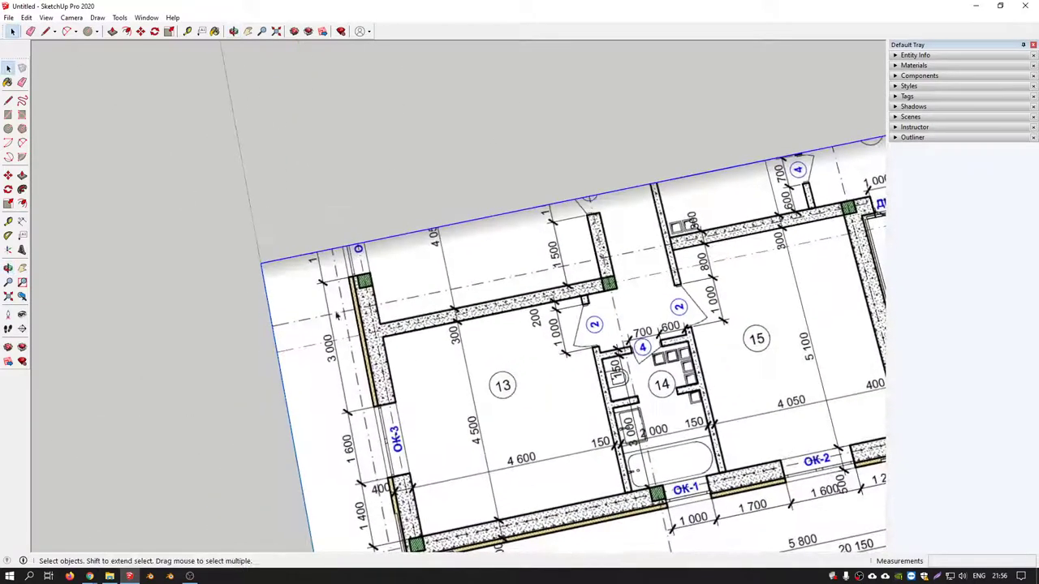
scroll(414, 387, down, 5)
middle_drag(414, 386, 384, 359)
scroll(383, 359, up, 5)
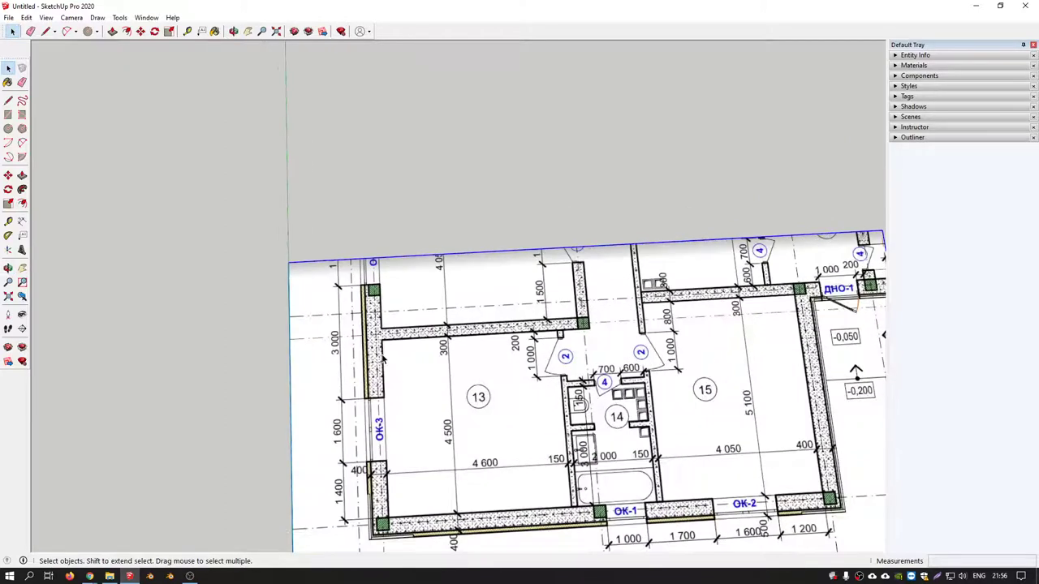
click(146, 17)
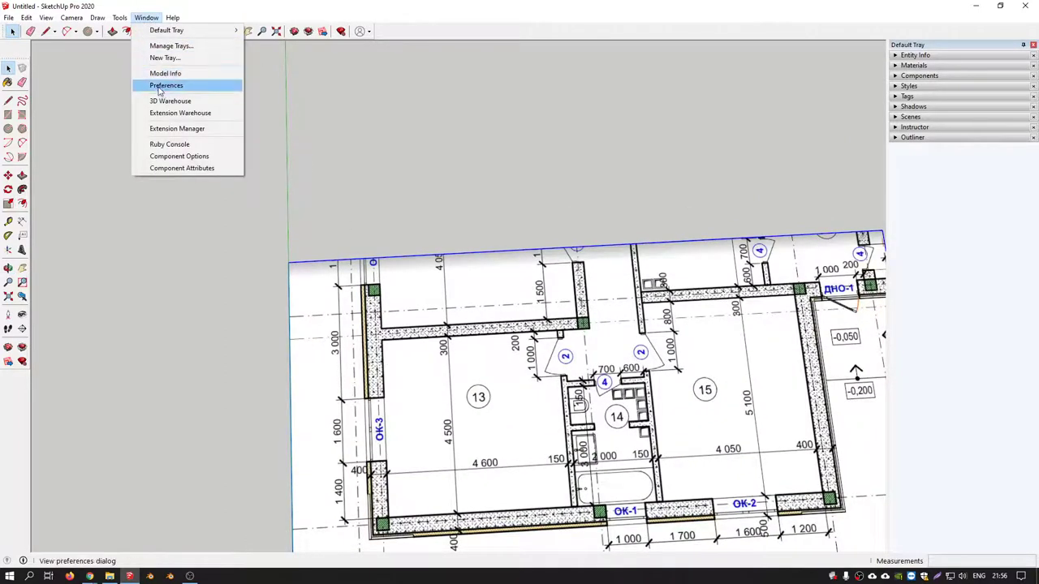
Enable Use maximum texture size in the OpenGL preferences alongside 16x anti-aliasing.
click(158, 88)
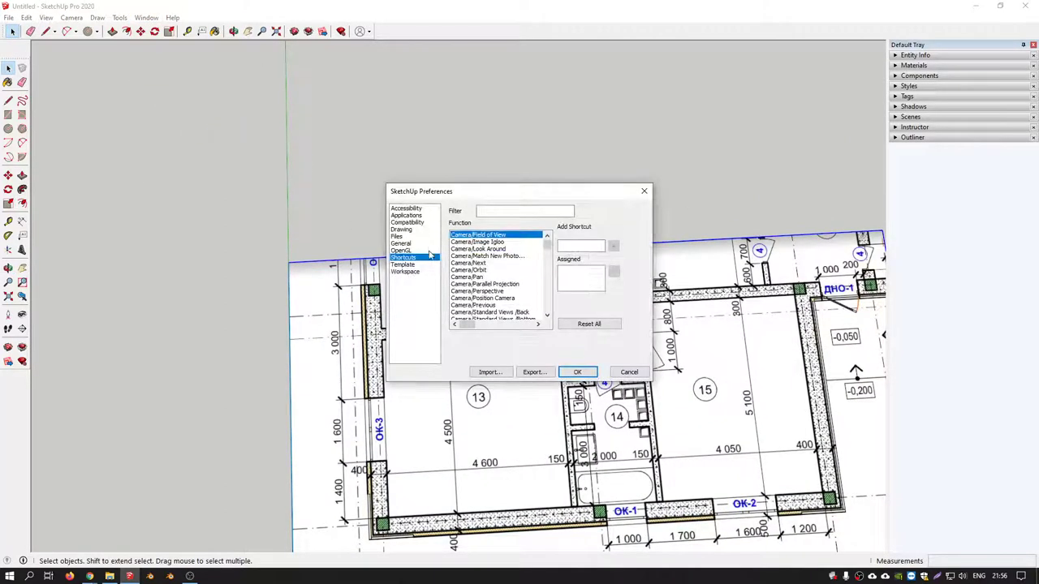
click(400, 251)
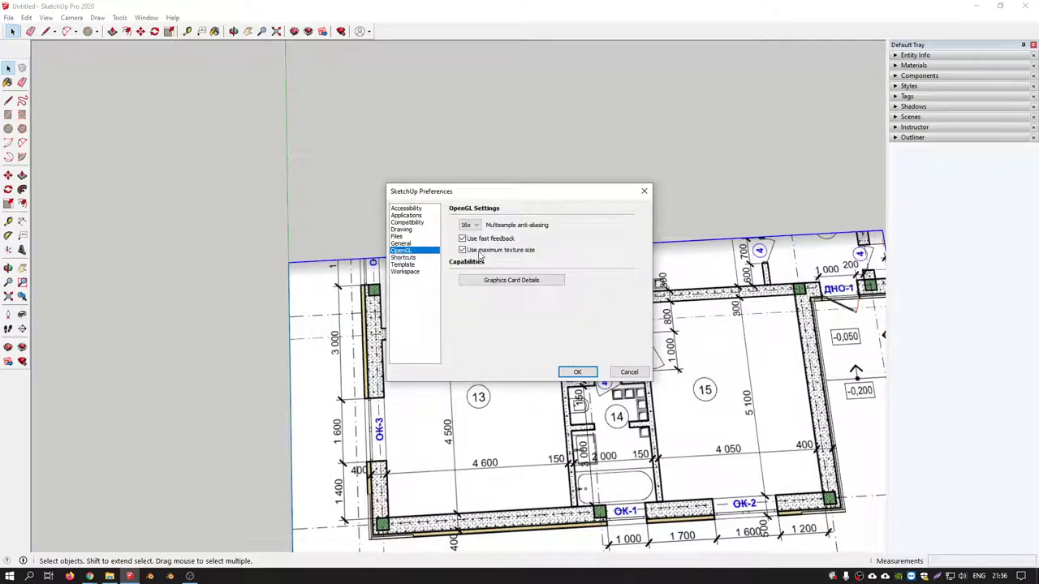
drag(537, 196, 489, 160)
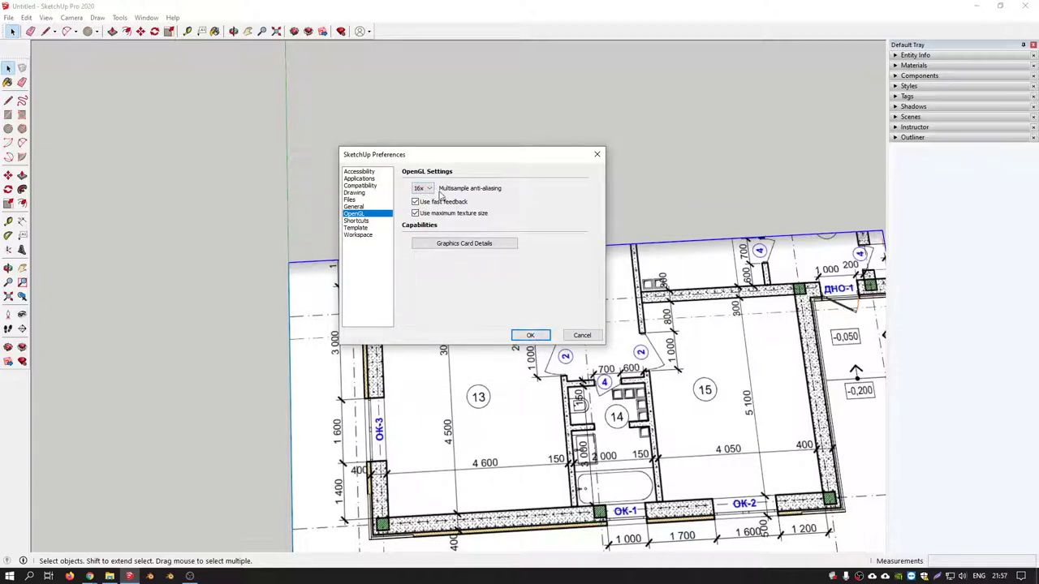
click(532, 336)
scroll(532, 336, down, 5)
Orbit and zoom the floor plan to bring its lower 5 800 dimension line into view.
mouse_move(532, 336)
middle_down()
mouse_move(519, 345)
mouse_move(325, 169)
middle_up()
scroll(446, 221, up, 4)
mouse_move(446, 221)
middle_down()
mouse_move(281, 199)
mouse_move(361, 290)
middle_up()
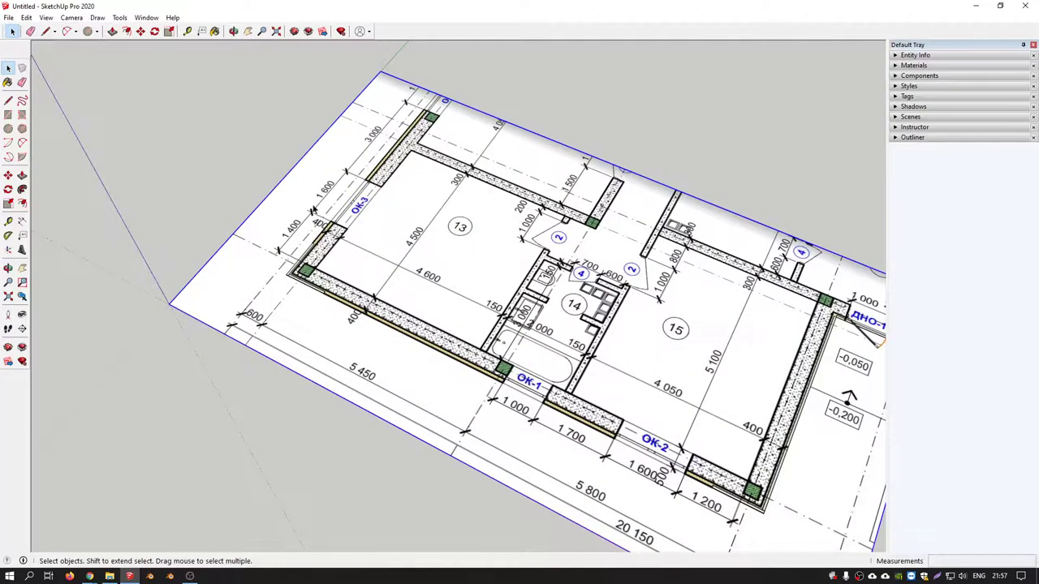
scroll(345, 274, up, 3)
scroll(345, 275, up, 2)
scroll(318, 258, down, 5)
mouse_move(318, 259)
middle_down()
mouse_move(305, 323)
mouse_move(204, 399)
middle_up()
mouse_move(345, 297)
middle_down()
mouse_move(671, 252)
mouse_move(617, 268)
mouse_move(487, 178)
mouse_move(558, 307)
mouse_move(578, 308)
middle_up()
shift+middle_drag(766, 342, 506, 326)
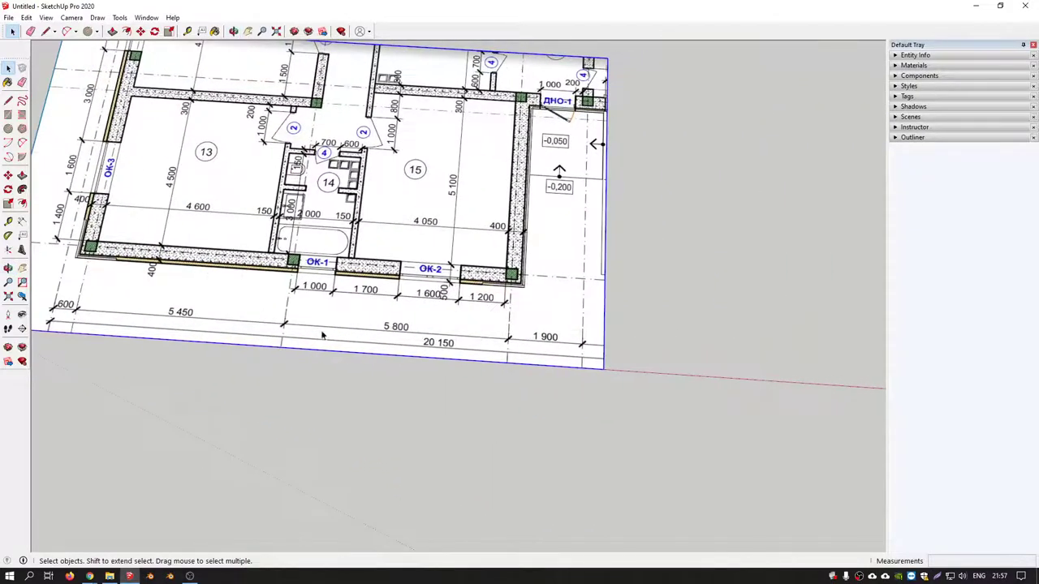
scroll(253, 323, up, 3)
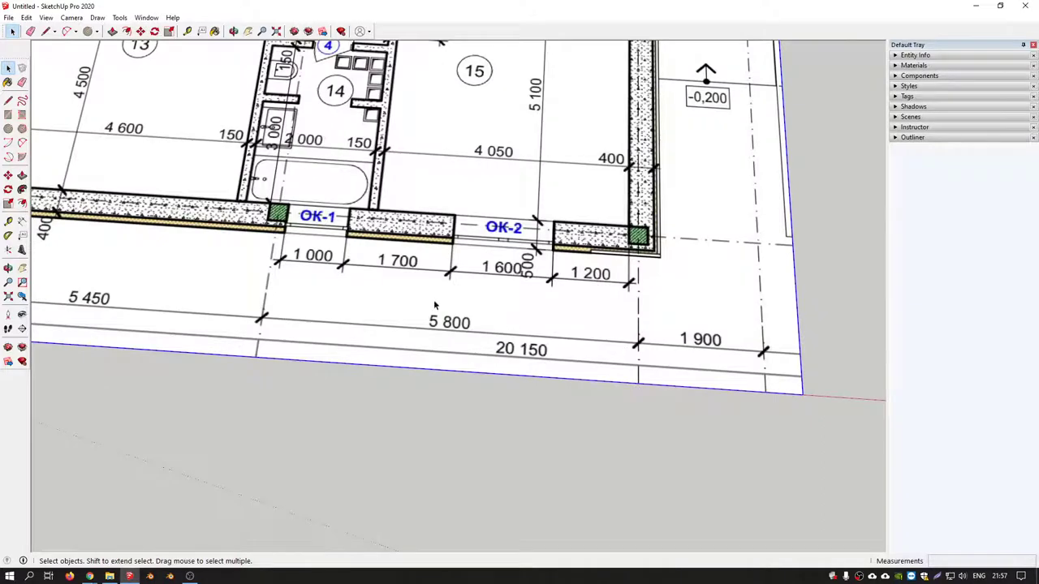
Tape Measure the 5 800 dimension from tick to tick and enter 5800 as its true length.
click(8, 221)
scroll(297, 302, up, 2)
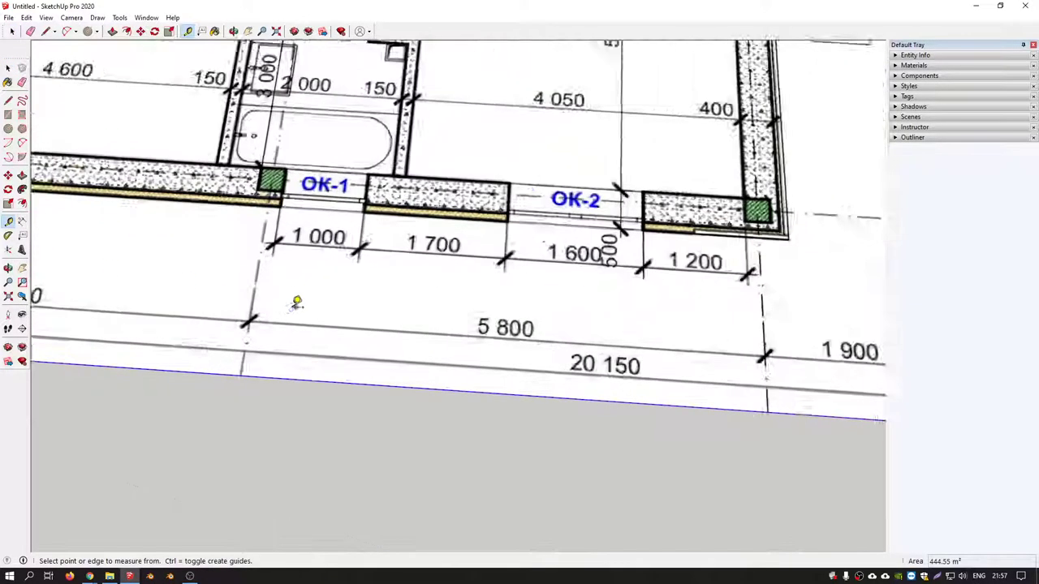
scroll(297, 302, up, 1)
scroll(248, 313, up, 2)
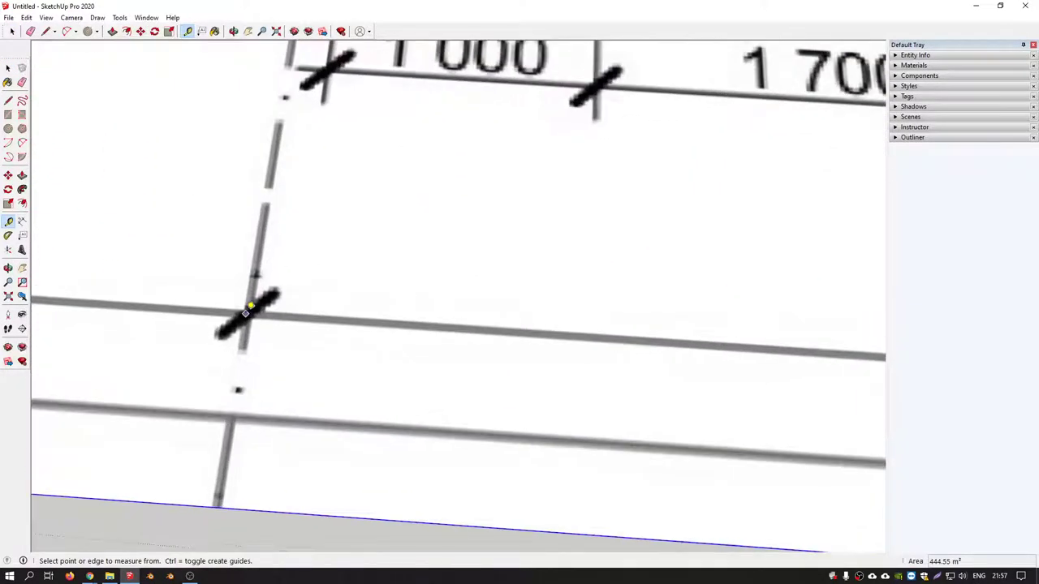
click(248, 314)
scroll(480, 274, down, 3)
scroll(576, 281, down, 1)
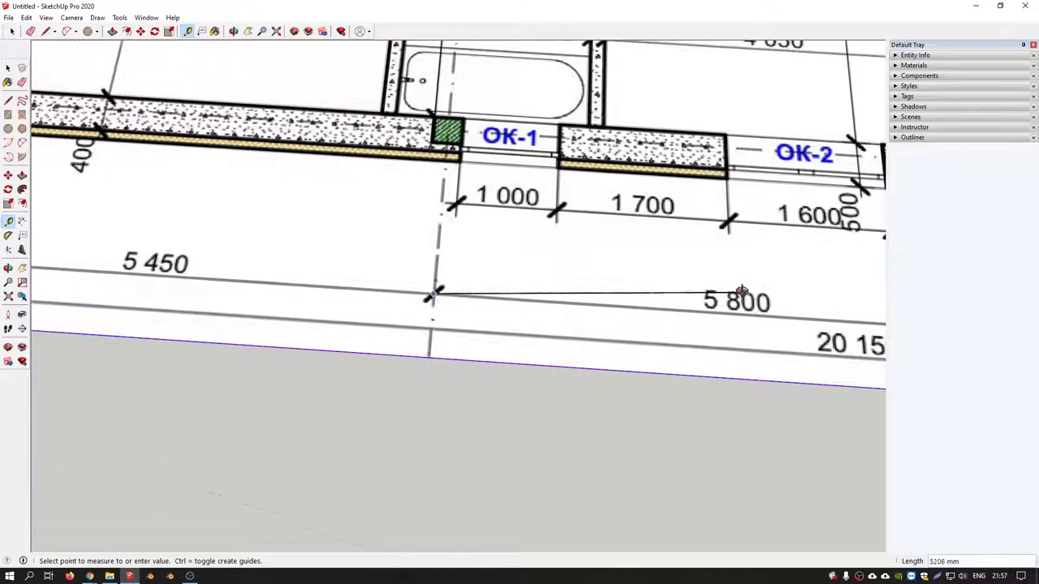
shift+middle_drag(703, 297, 375, 303)
scroll(656, 332, up, 1)
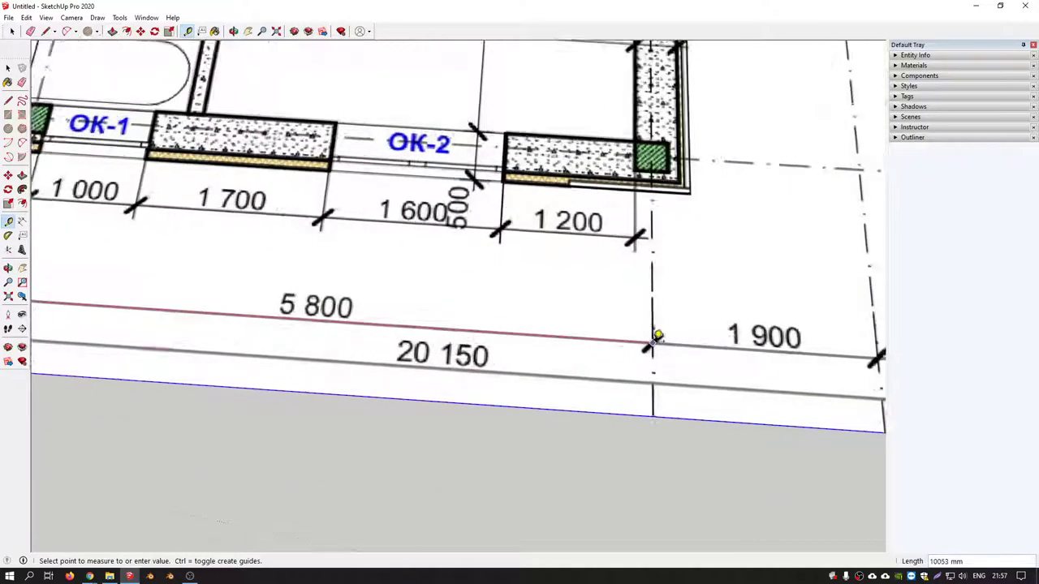
scroll(655, 337, up, 1)
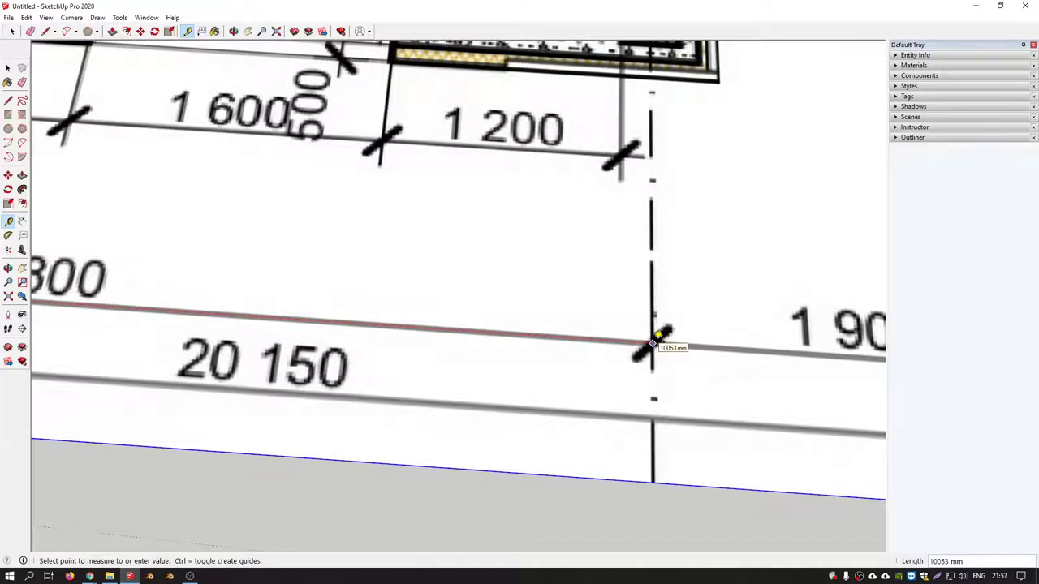
click(653, 345)
scroll(686, 306, down, 2)
text(5800)
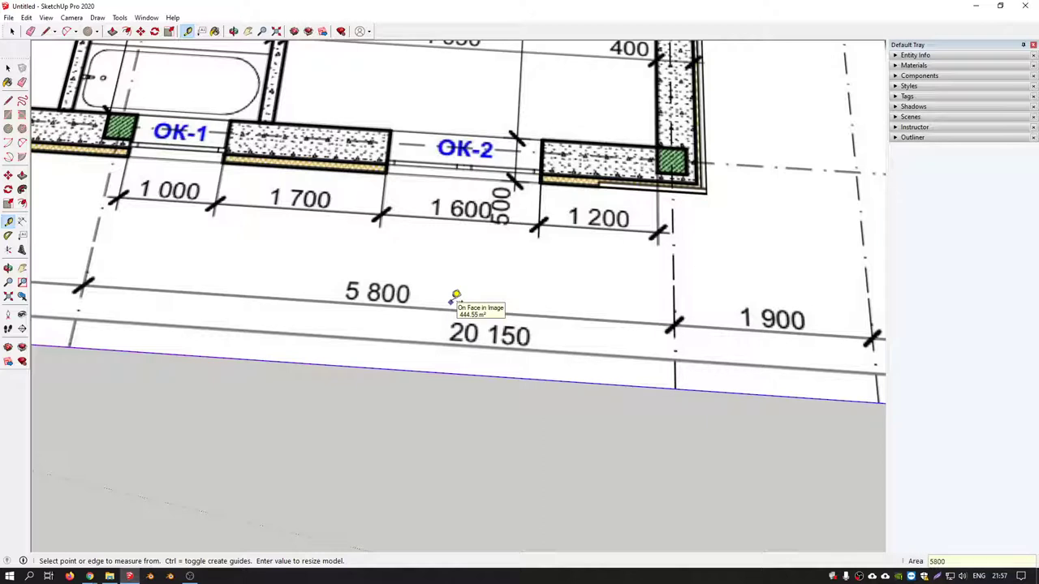
key(Return)
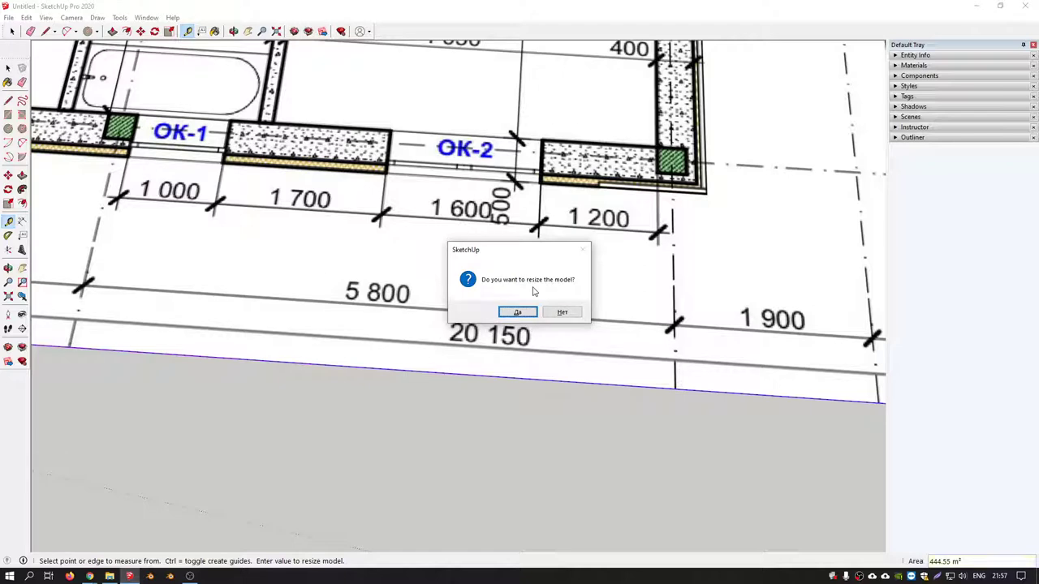
click(517, 312)
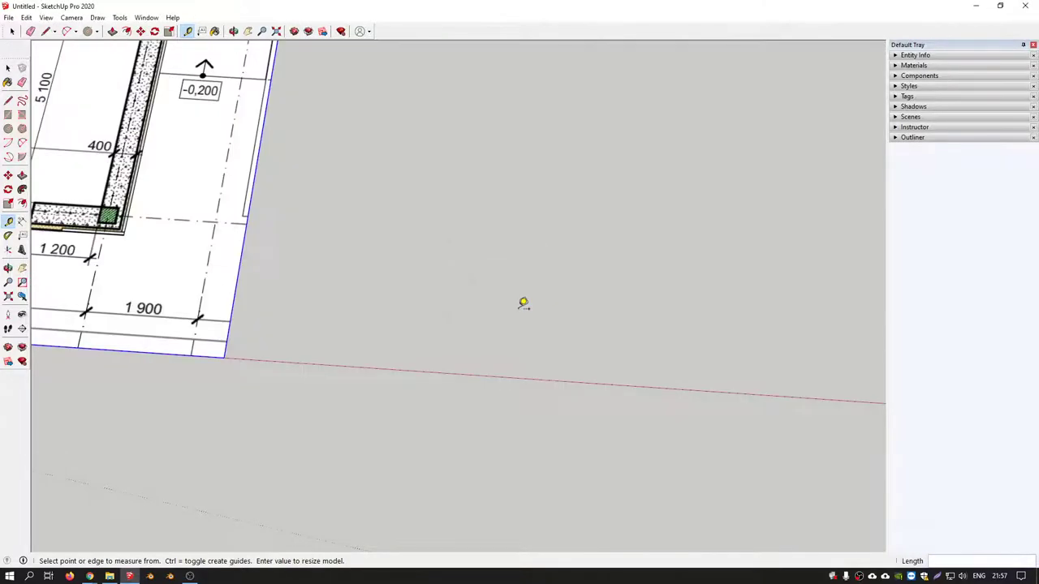
scroll(522, 301, down, 4)
scroll(511, 321, down, 2)
scroll(400, 238, up, 3)
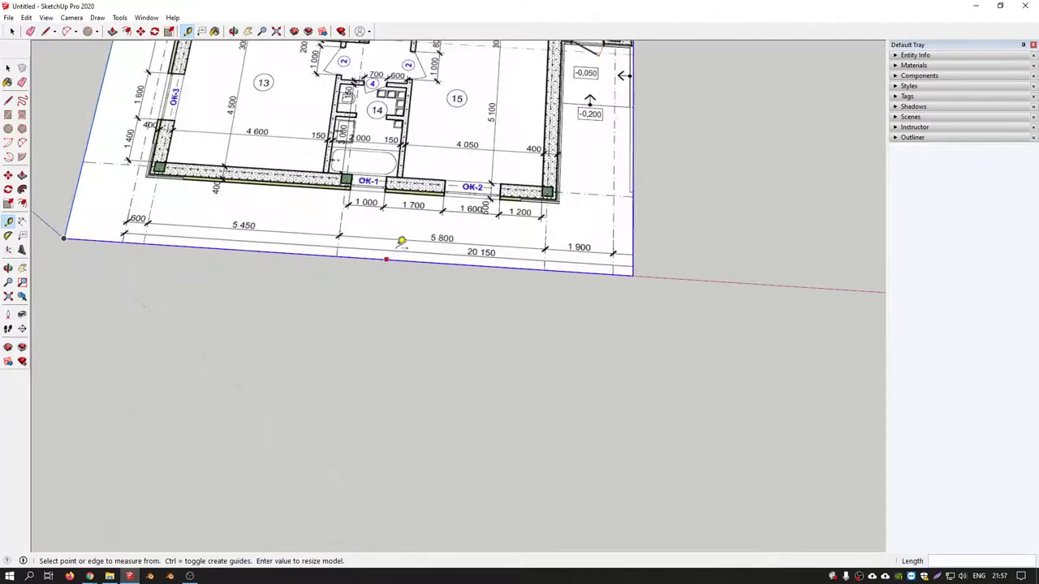
scroll(341, 228, up, 2)
scroll(299, 240, up, 2)
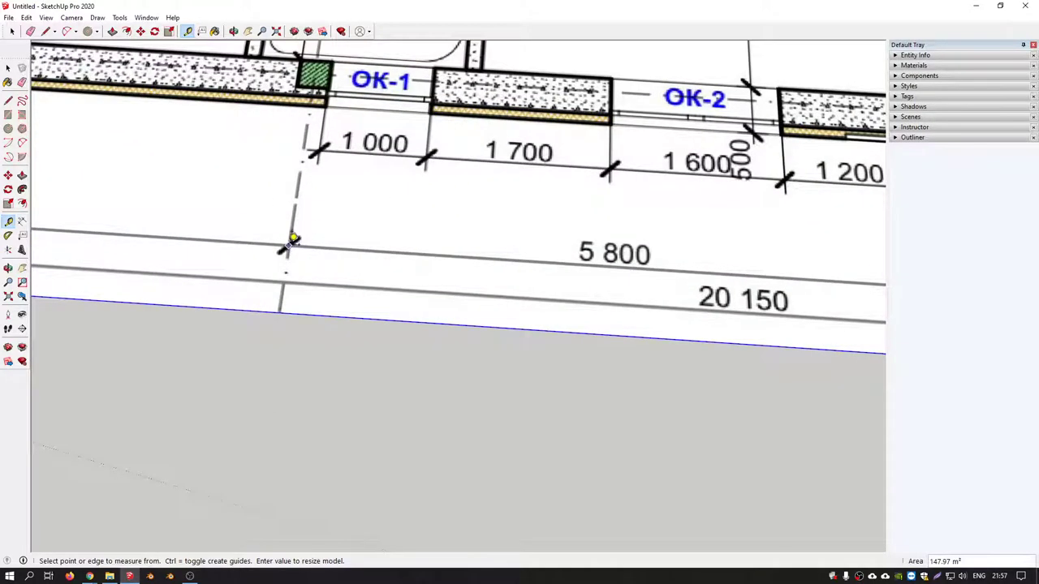
click(292, 241)
shift+middle_drag(715, 256, 373, 267)
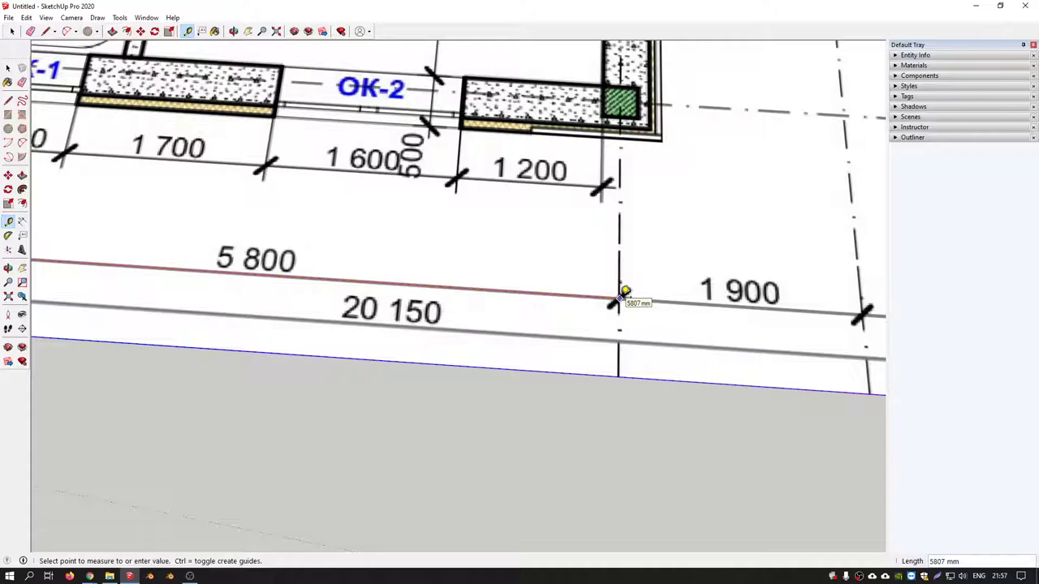
scroll(625, 291, down, 2)
scroll(623, 293, down, 3)
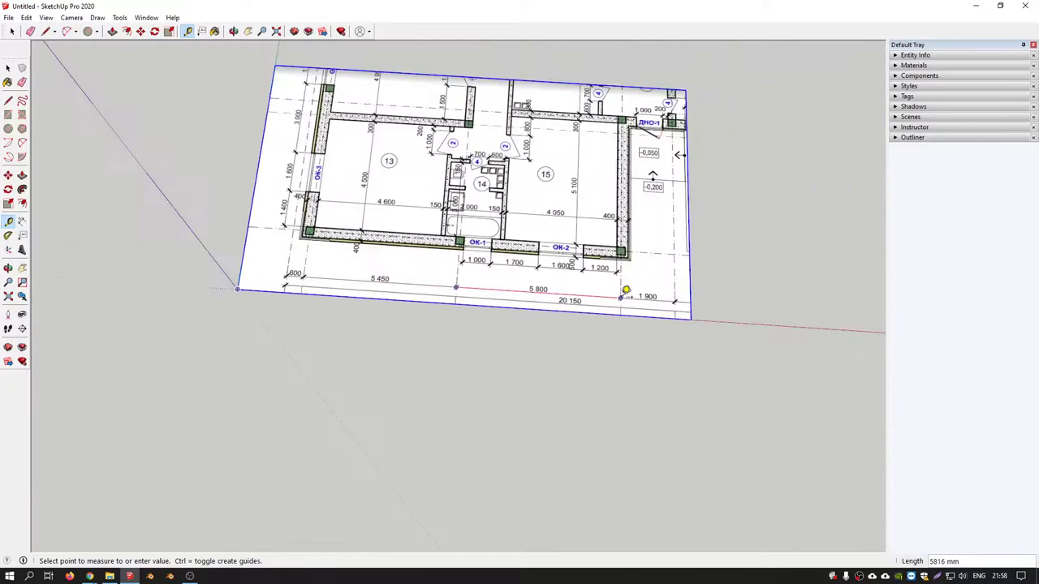
scroll(625, 294, down, 2)
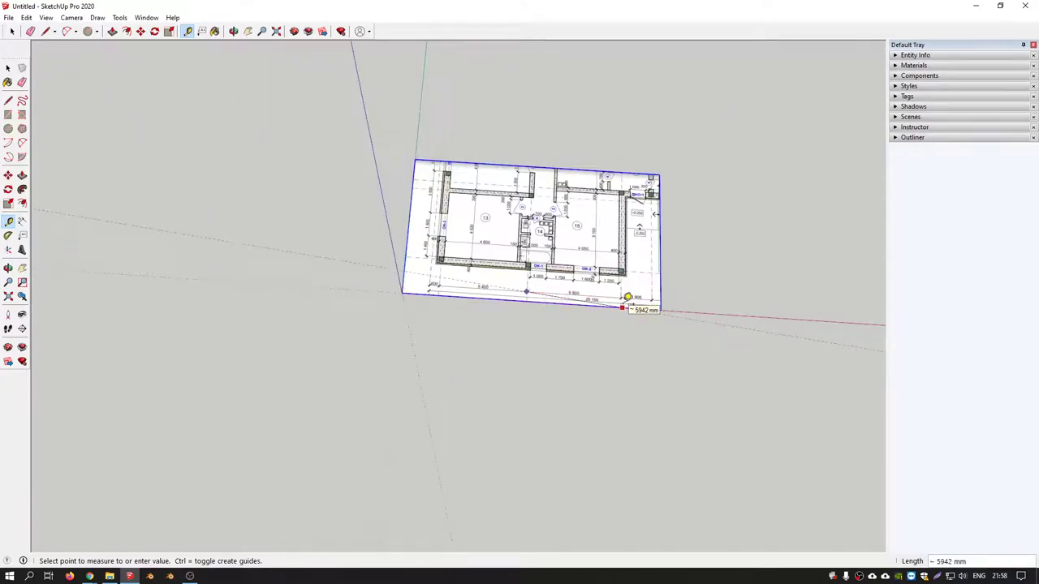
click(623, 305)
scroll(456, 175, up, 3)
key(space)
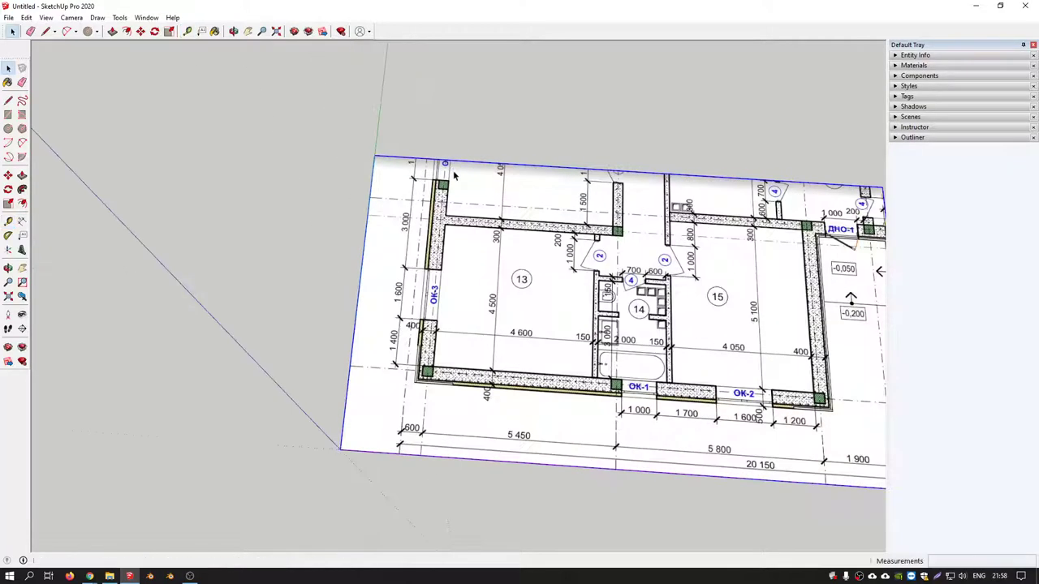
middle_drag(454, 175, 271, 187)
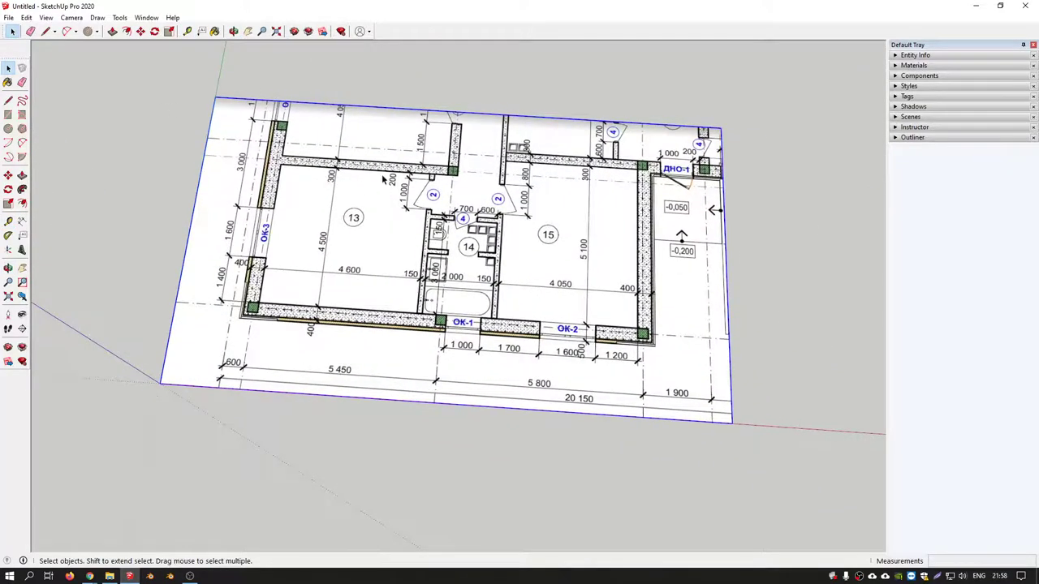
scroll(312, 152, up, 1)
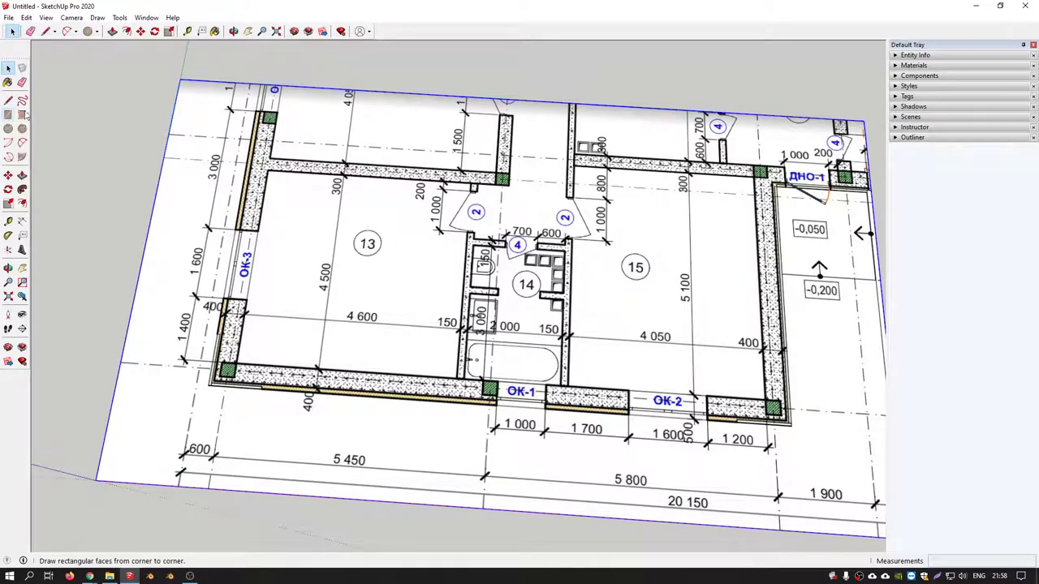
Draw a line down room 13's left wall outer edge, from top corner to bottom-left corner.
click(8, 99)
scroll(268, 113, up, 3)
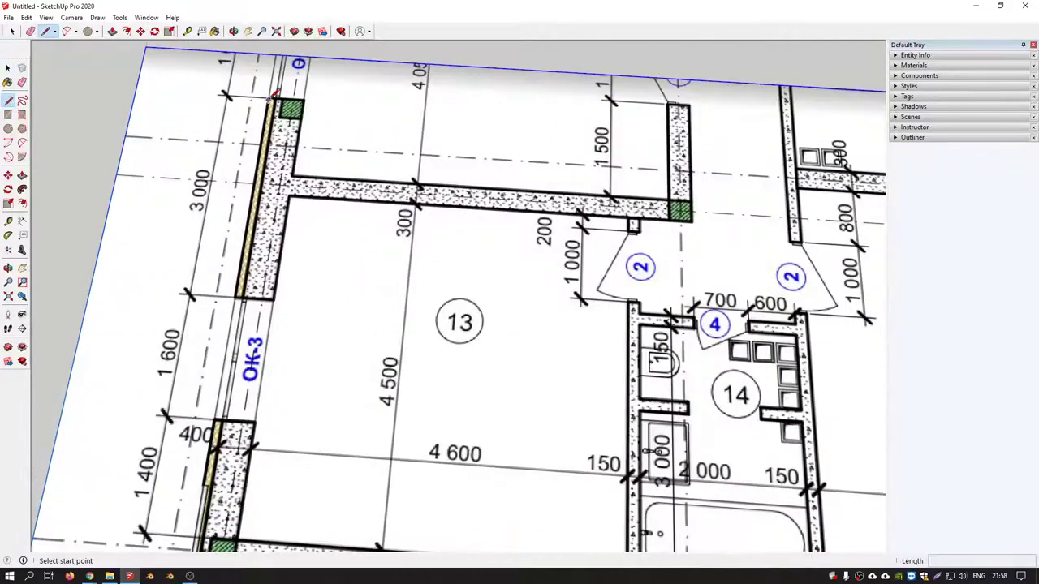
click(272, 98)
scroll(258, 243, down, 3)
scroll(229, 459, up, 3)
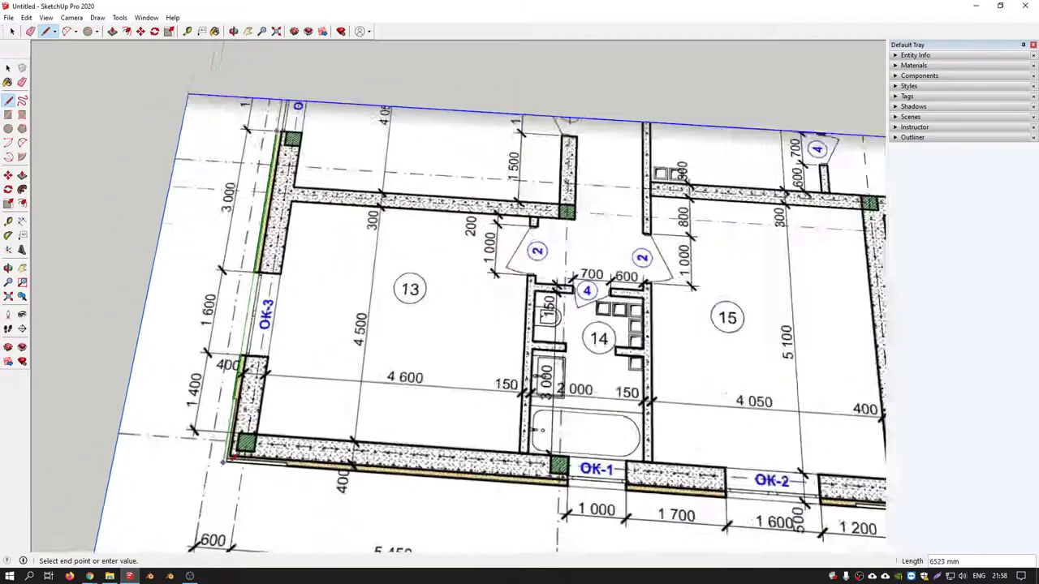
scroll(227, 459, up, 2)
click(223, 458)
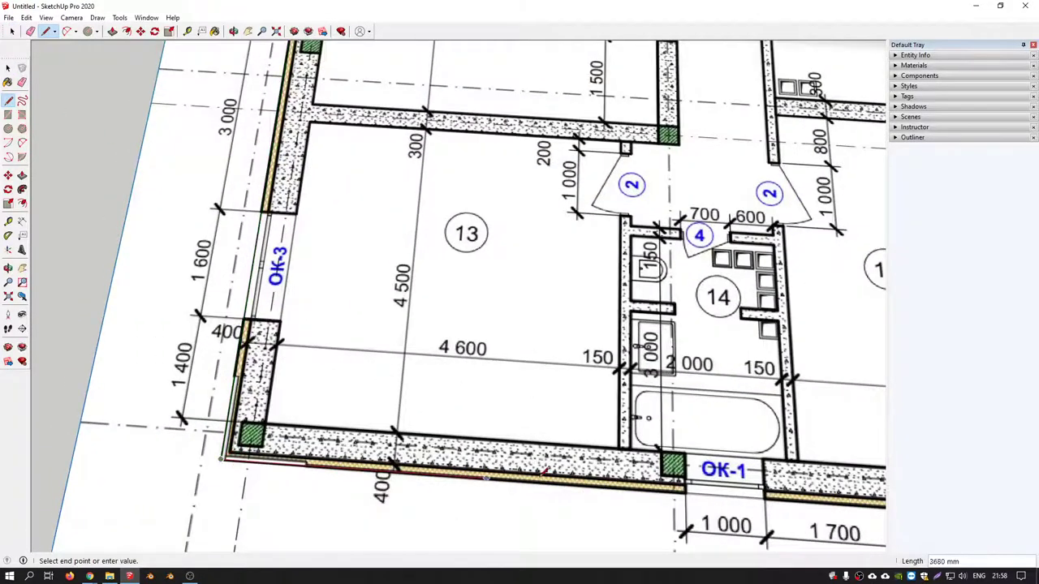
scroll(601, 461, down, 3)
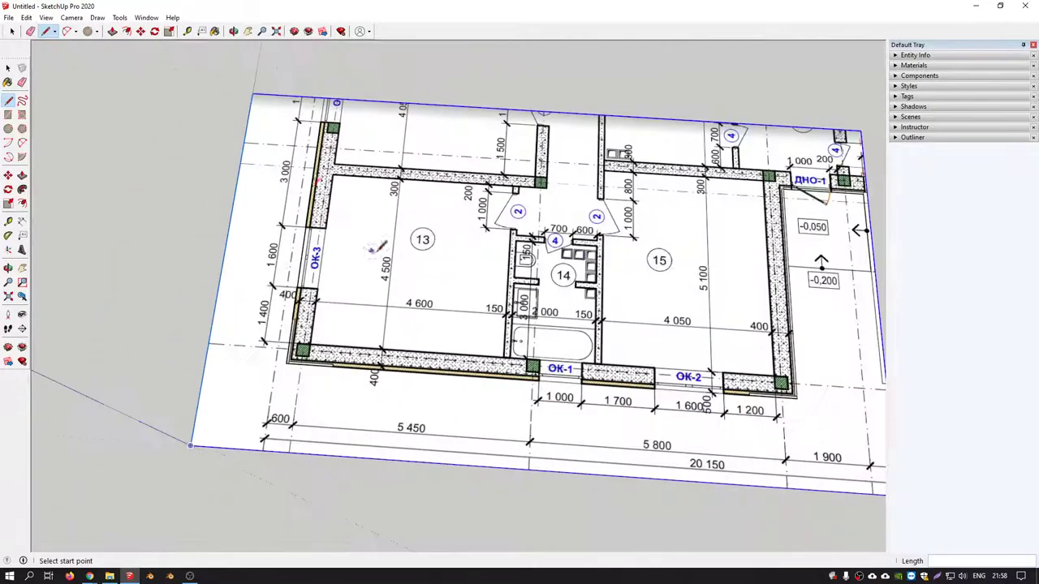
scroll(324, 244, up, 1)
scroll(240, 198, up, 2)
click(233, 205)
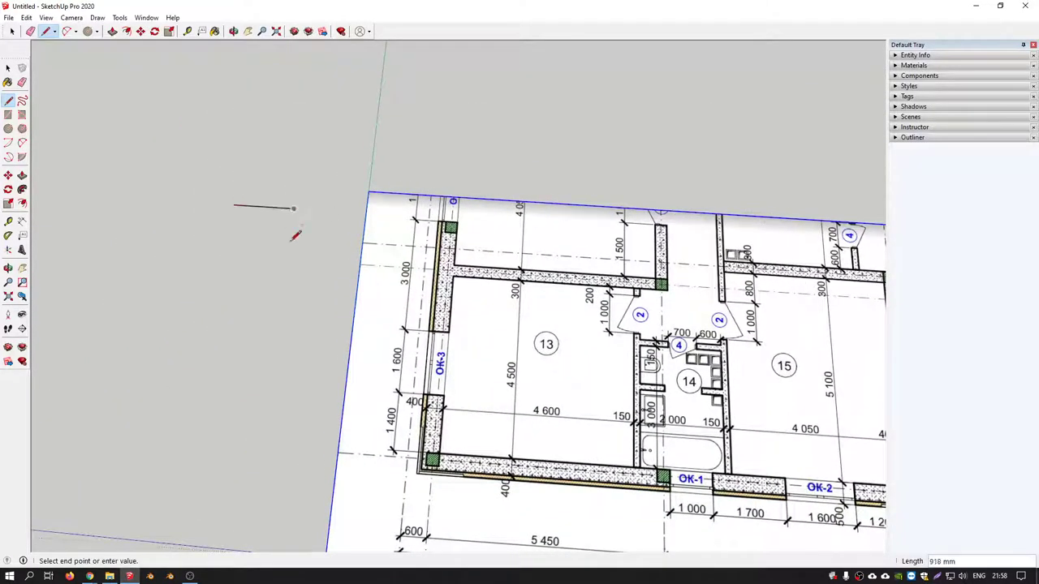
Close the test outline into a face and draw a small test rectangle beside the plan.
click(294, 209)
click(228, 238)
click(234, 205)
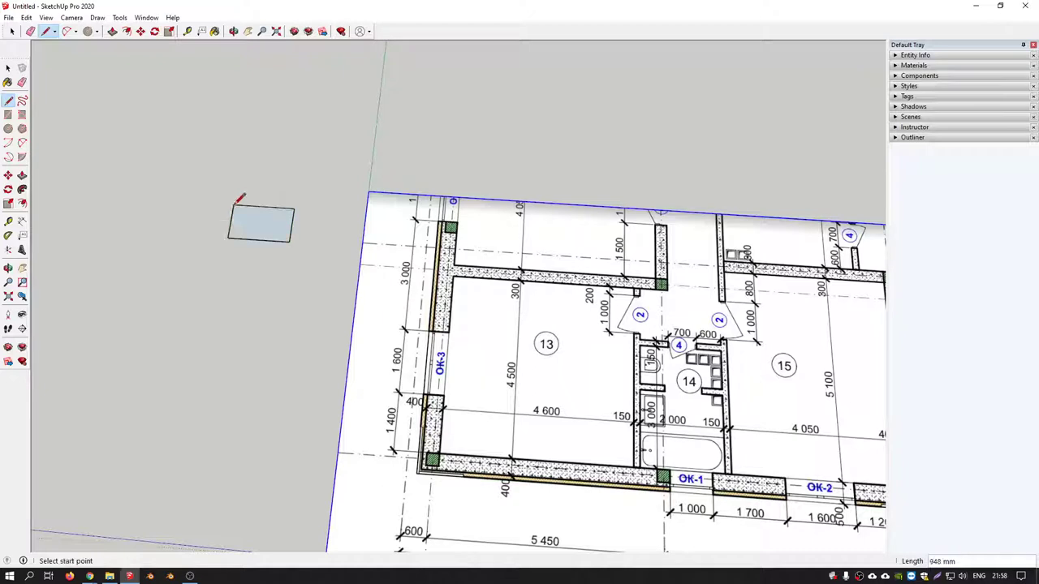
click(8, 114)
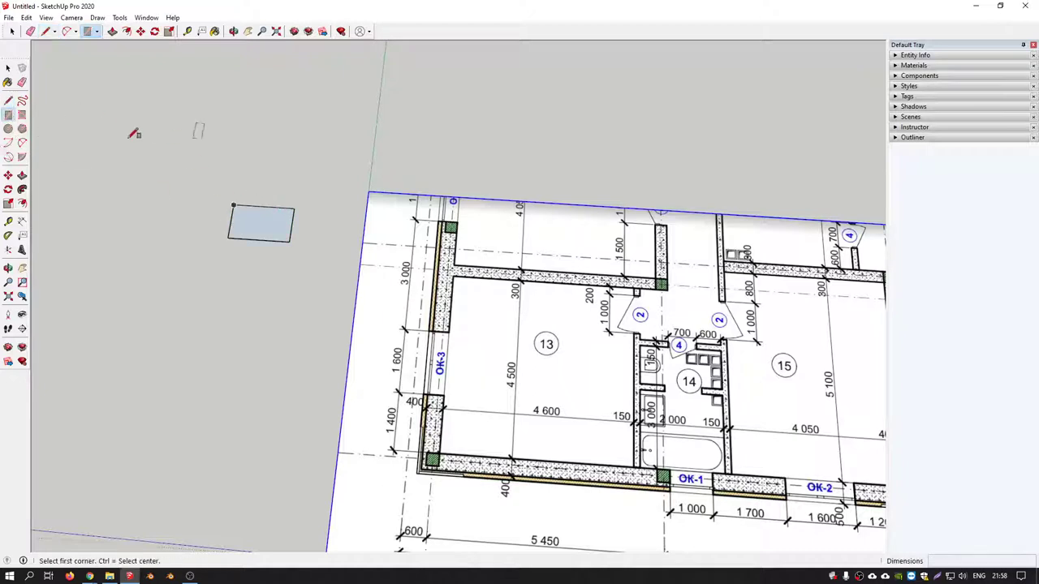
click(246, 134)
click(321, 176)
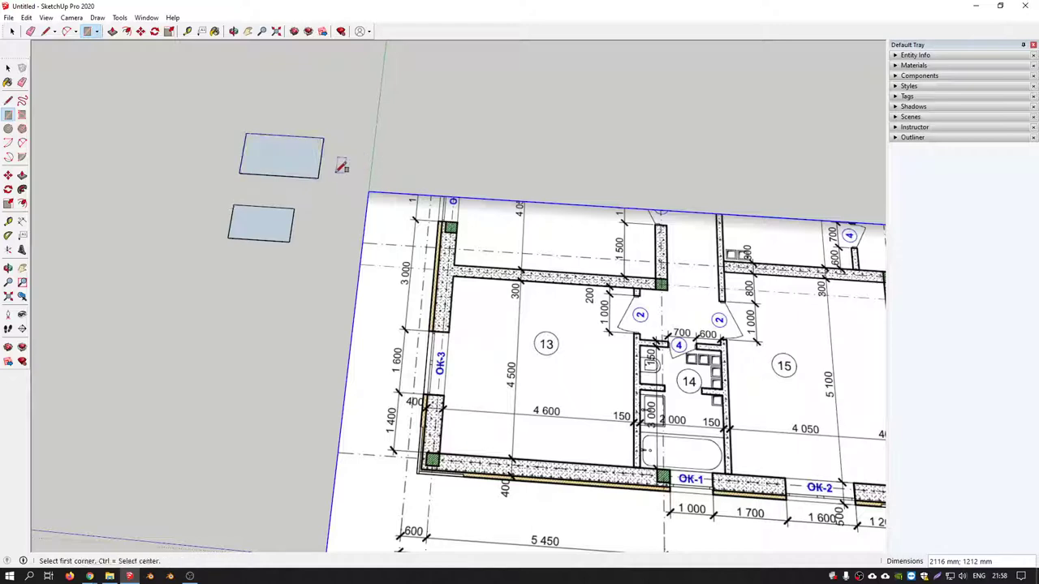
Select and delete both test shapes.
middle_drag(341, 167, 220, 138)
key(space)
drag(163, 101, 331, 292)
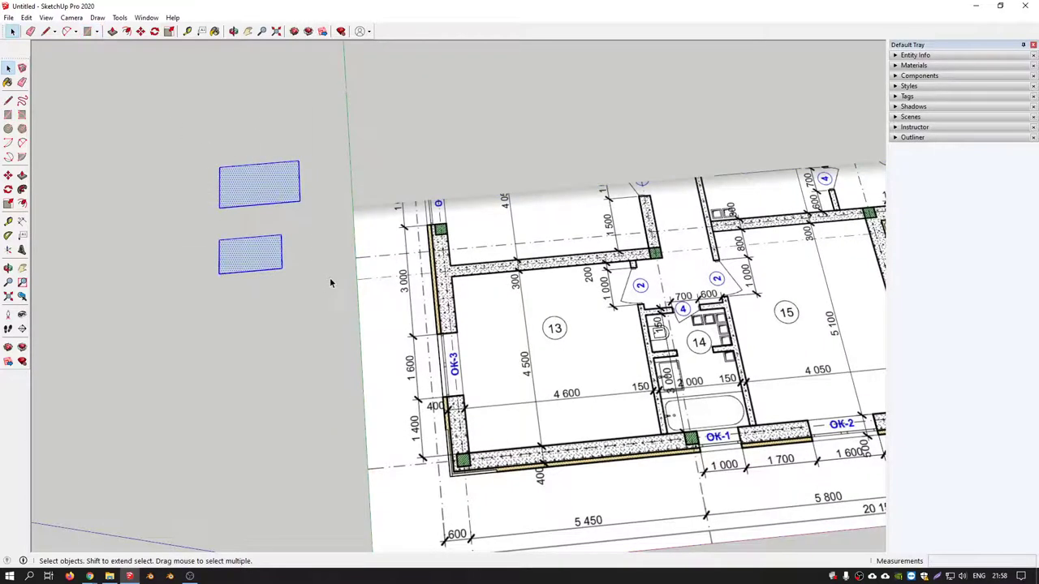
key(Delete)
Start a rectangle (R) at the outer wall's lower-left corner.
scroll(502, 260, down, 3)
scroll(479, 251, down, 3)
middle_drag(453, 247, 396, 343)
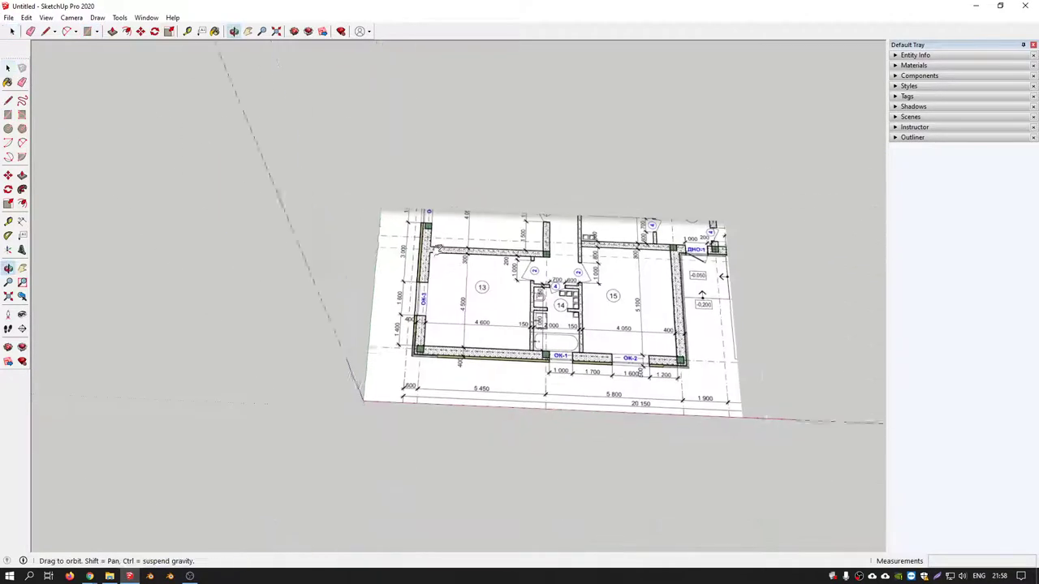
scroll(359, 310, up, 3)
scroll(233, 360, up, 3)
key(r)
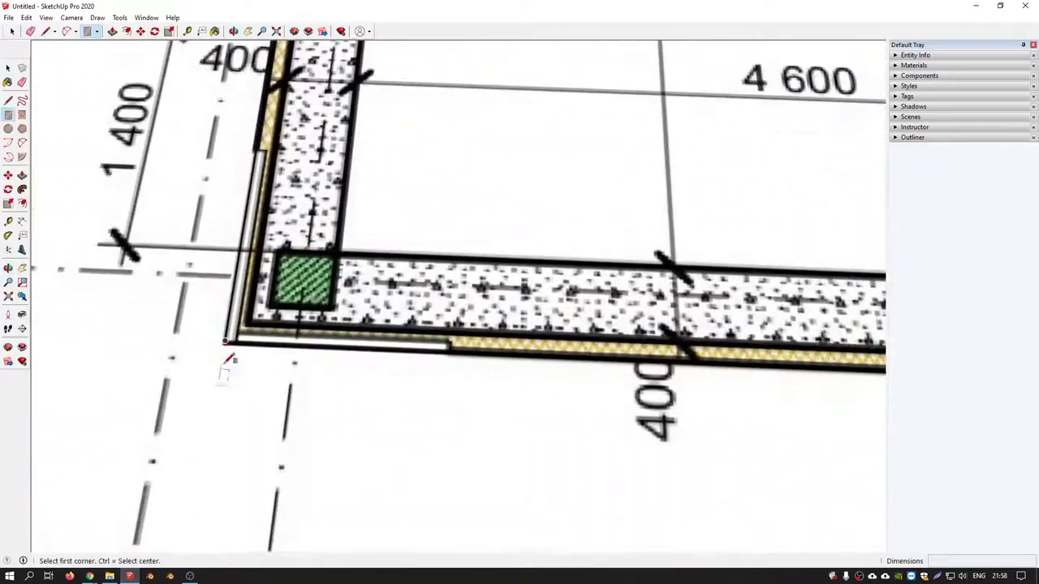
scroll(227, 349, up, 3)
click(227, 333)
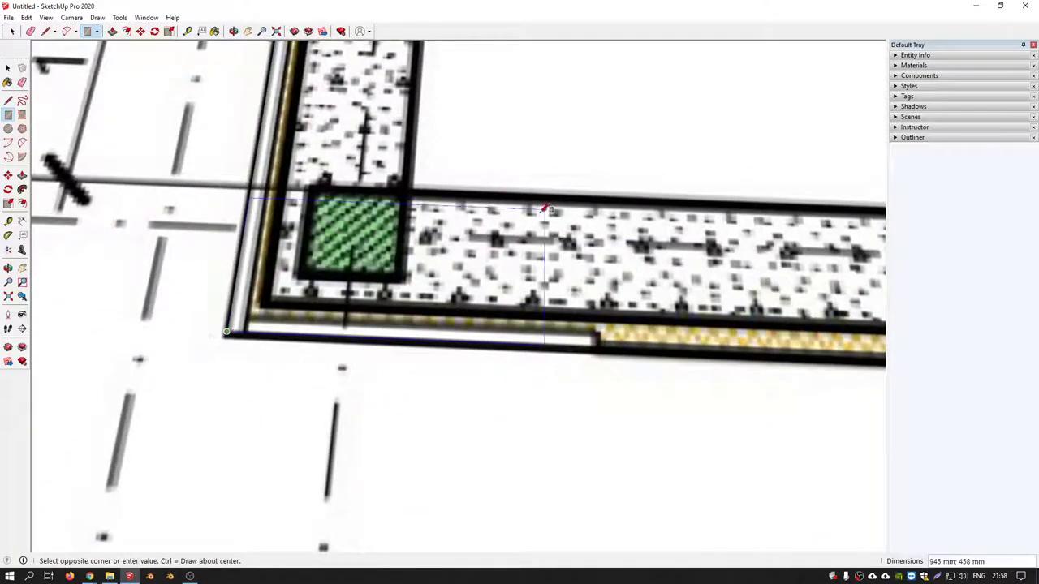
Finish the rectangle at the outer wall corner beside ДНО-1.
scroll(545, 213, down, 3)
scroll(546, 212, down, 5)
middle_drag(545, 213, 535, 317)
scroll(534, 323, up, 2)
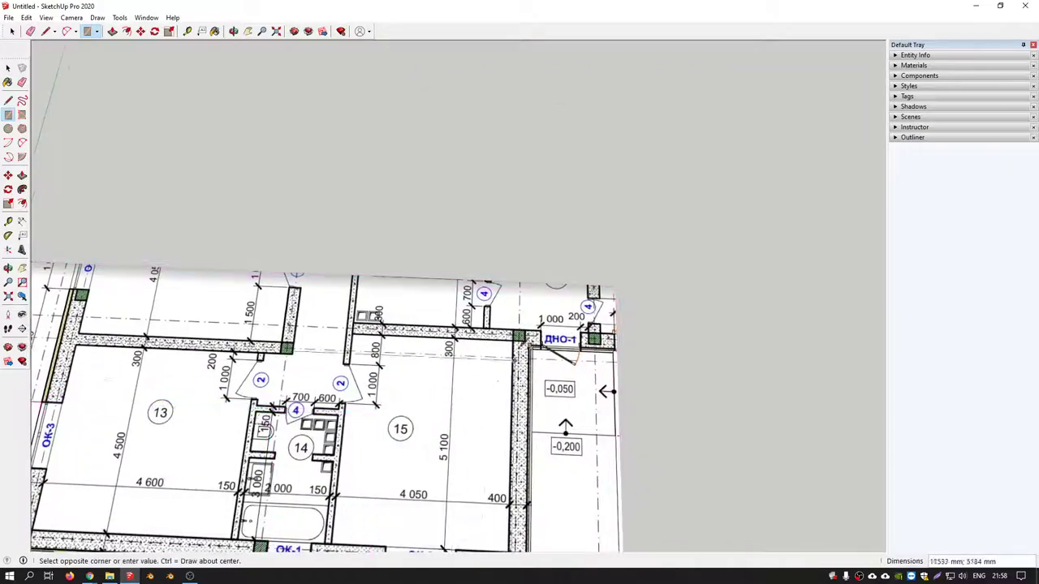
scroll(533, 323, up, 4)
scroll(536, 321, up, 1)
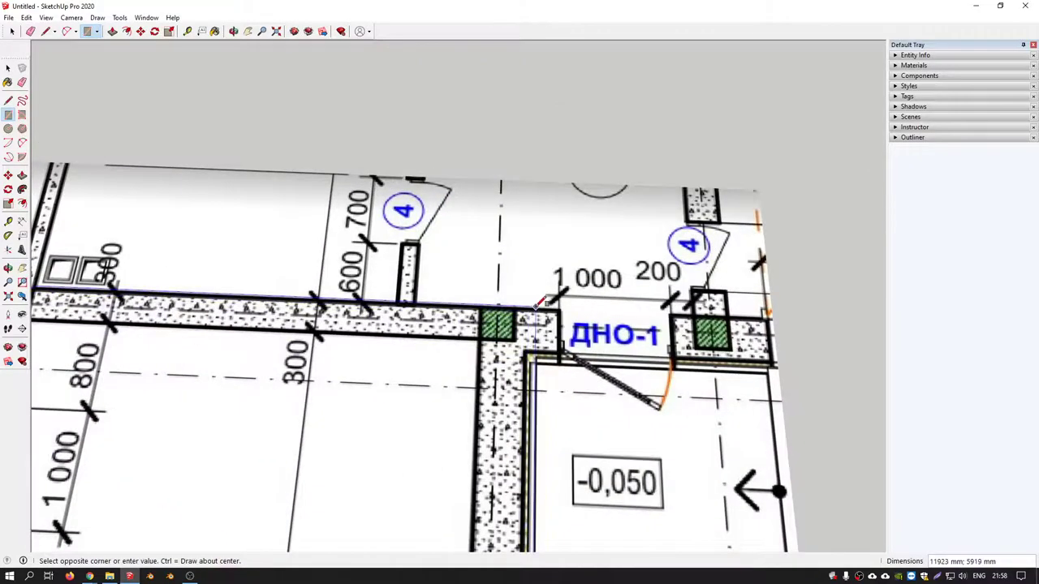
scroll(539, 317, down, 1)
scroll(540, 310, down, 3)
middle_drag(540, 310, 422, 382)
scroll(414, 386, up, 3)
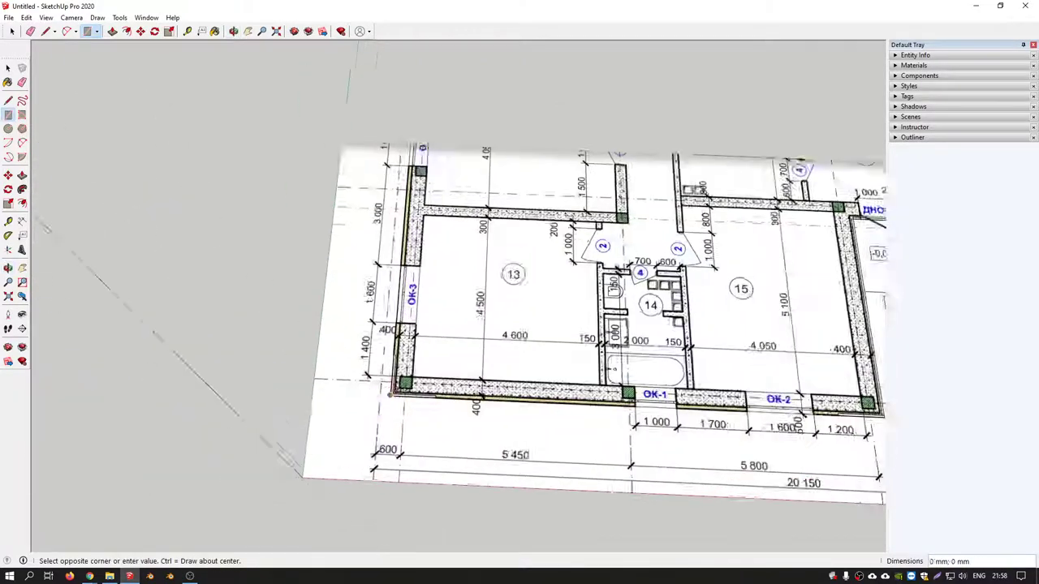
scroll(409, 390, up, 3)
scroll(408, 388, down, 1)
scroll(407, 388, down, 3)
scroll(408, 388, down, 2)
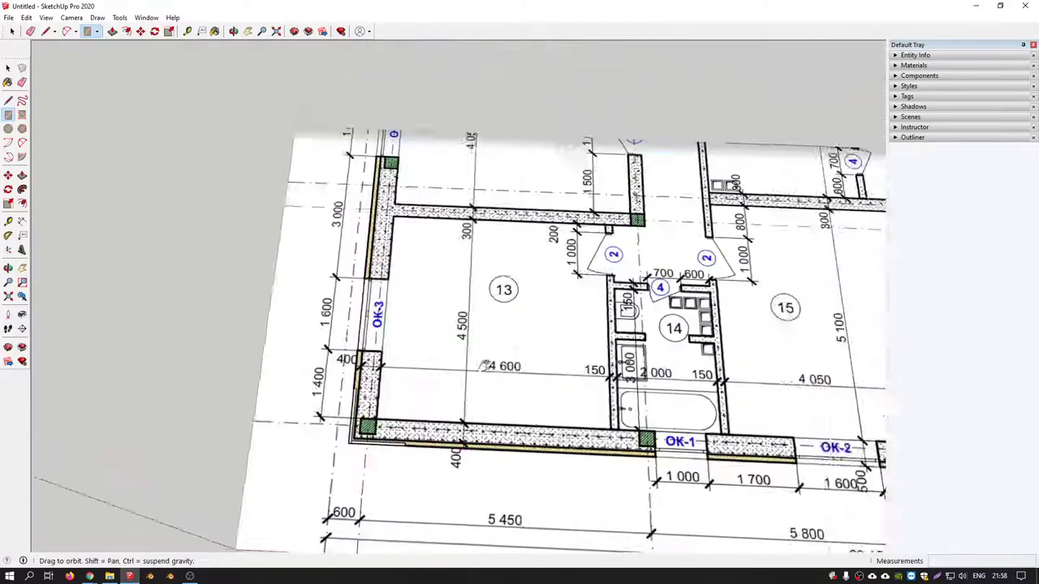
middle_drag(407, 388, 706, 288)
scroll(708, 286, up, 2)
scroll(705, 290, up, 3)
scroll(670, 315, up, 3)
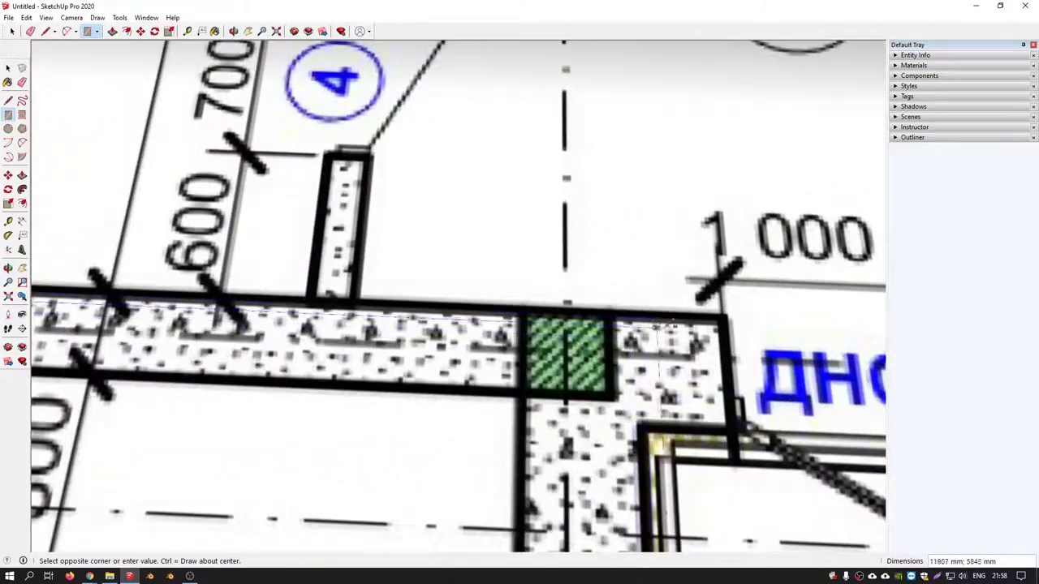
click(665, 313)
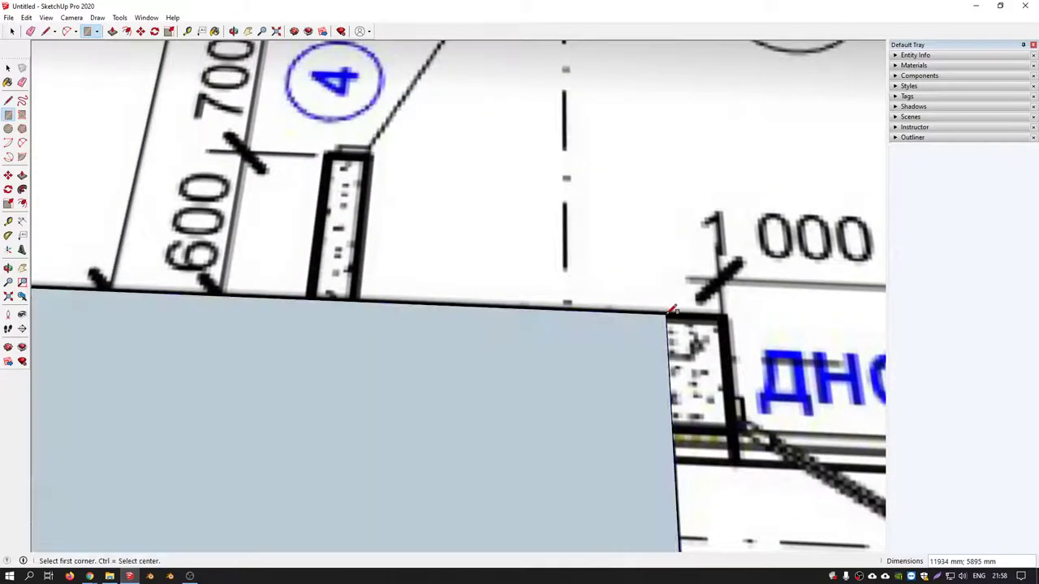
scroll(665, 314, down, 3)
scroll(664, 315, down, 2)
scroll(660, 319, down, 2)
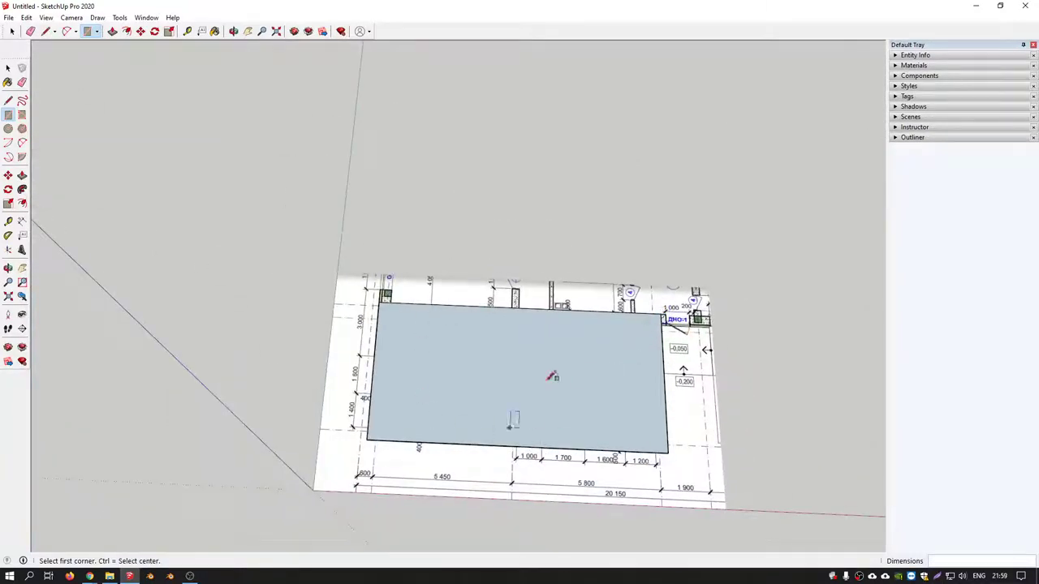
Show the Styles toolbar, move it left, and switch faces to X-ray.
right_click(616, 35)
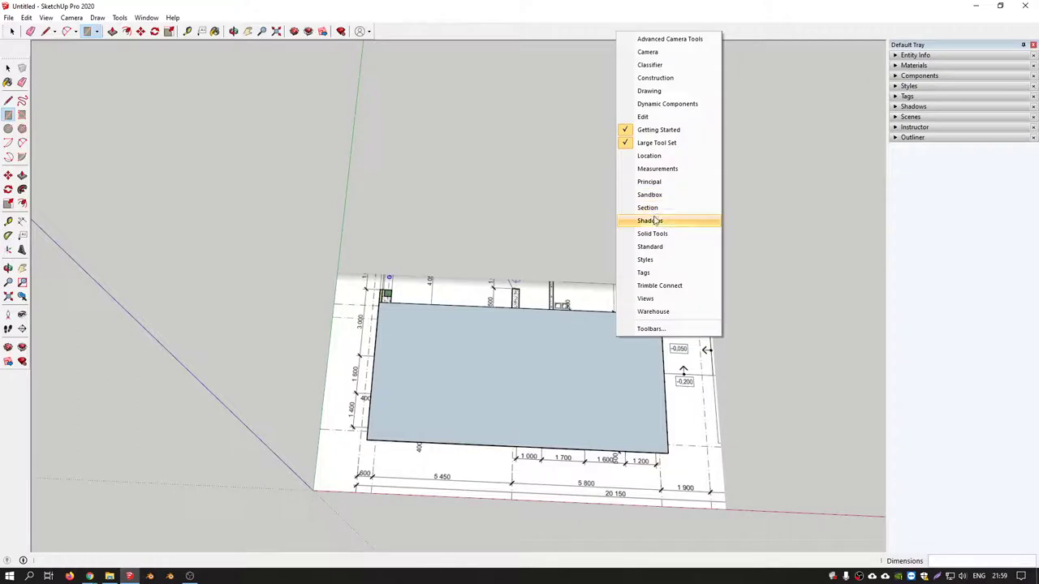
click(654, 261)
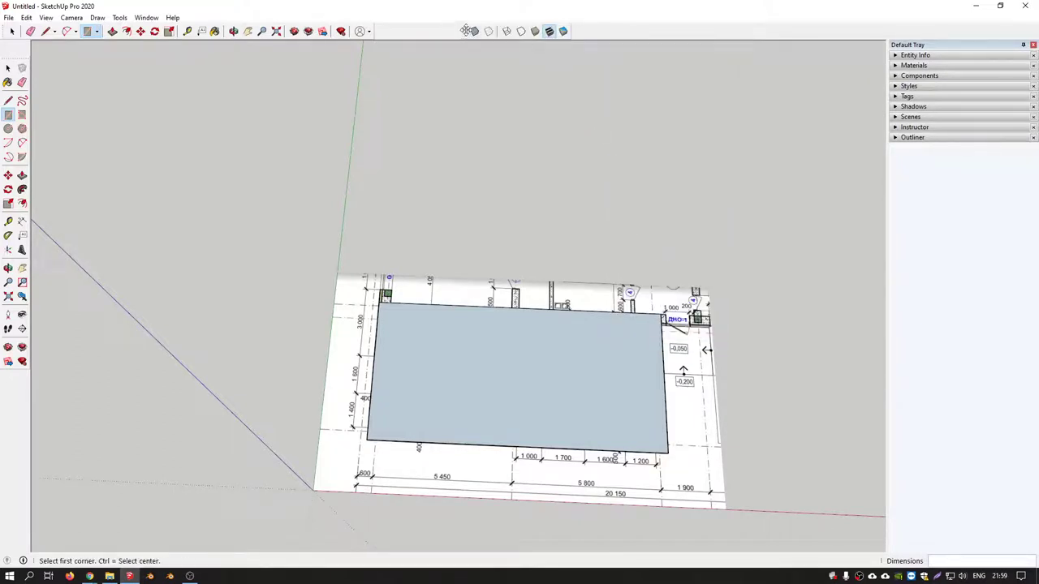
drag(462, 27, 382, 29)
click(387, 32)
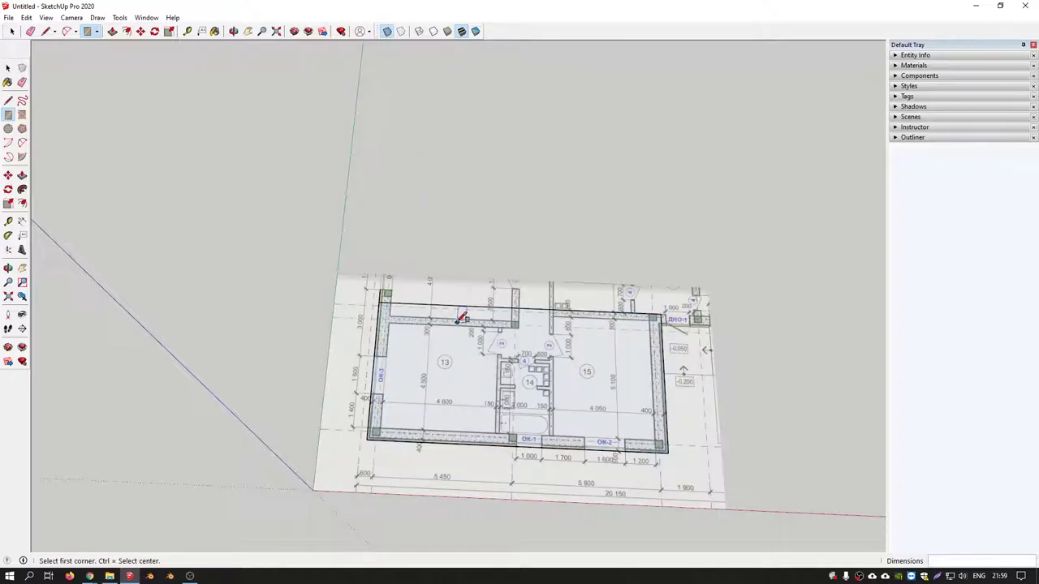
Trace a rectangle from room 13's lower-left inner corner to the green column near ДНО-1.
scroll(426, 325, up, 3)
scroll(401, 297, up, 2)
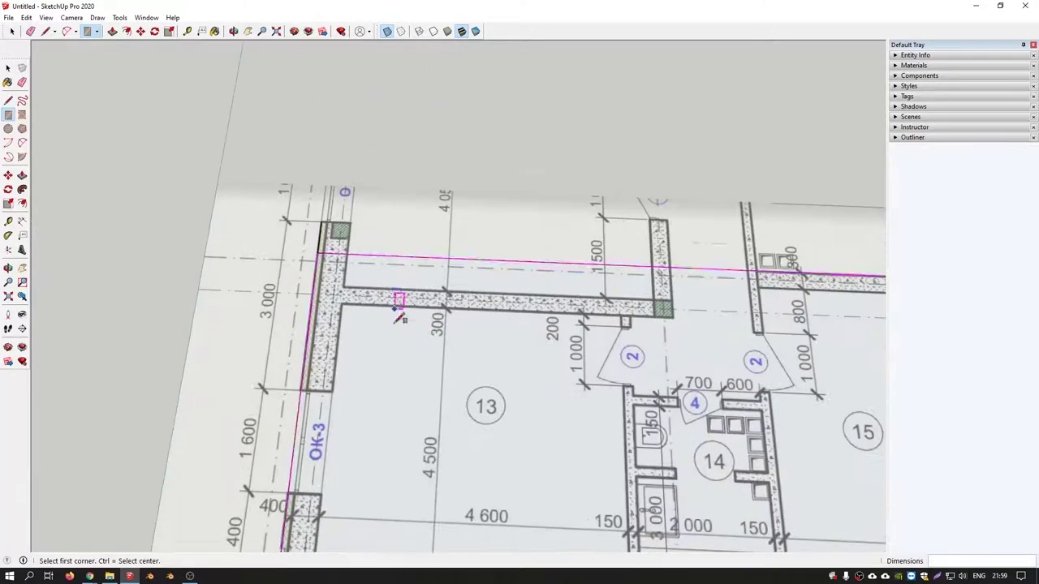
scroll(371, 204, up, 1)
scroll(325, 187, down, 3)
scroll(371, 239, down, 2)
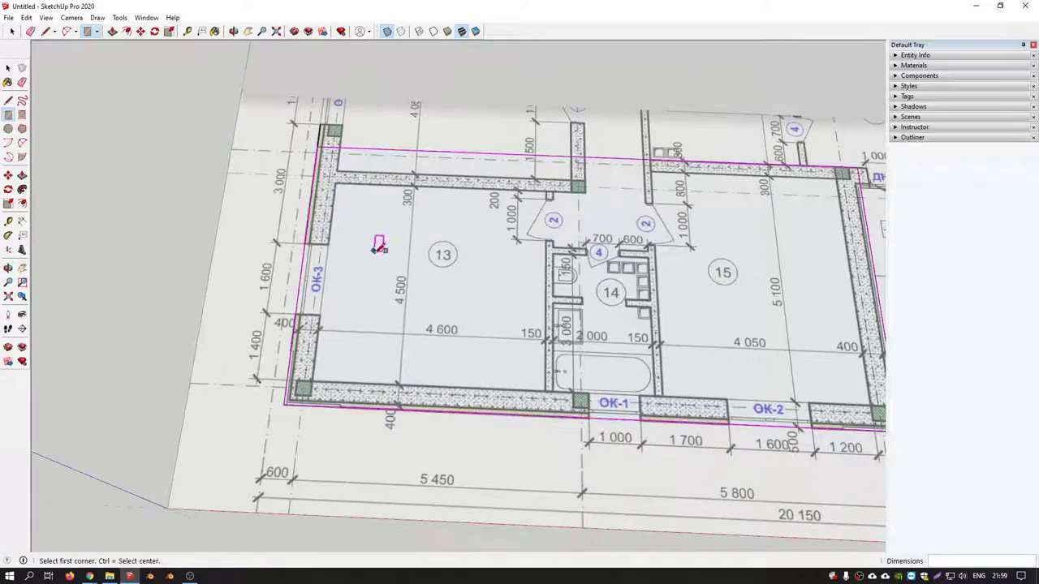
middle_drag(371, 238, 290, 314)
scroll(248, 376, up, 2)
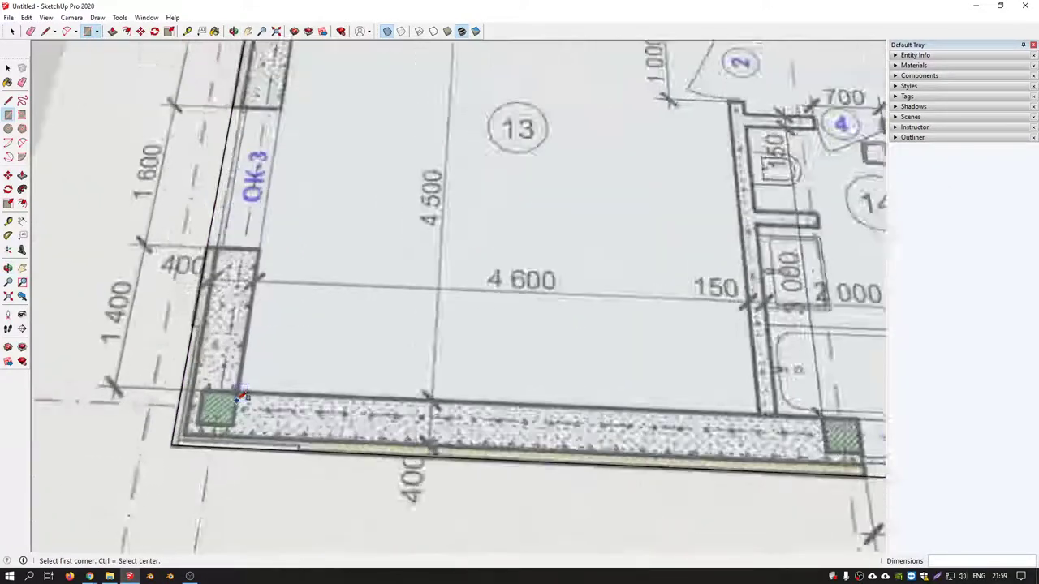
scroll(244, 382, up, 2)
click(240, 382)
scroll(427, 232, down, 3)
scroll(533, 197, down, 2)
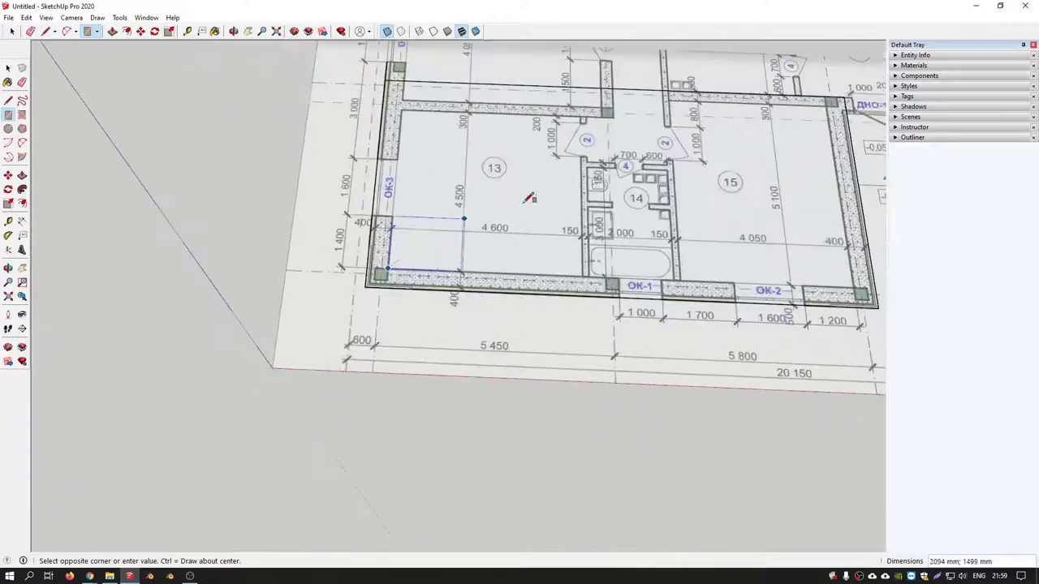
middle_drag(533, 198, 608, 232)
scroll(635, 220, up, 4)
click(636, 219)
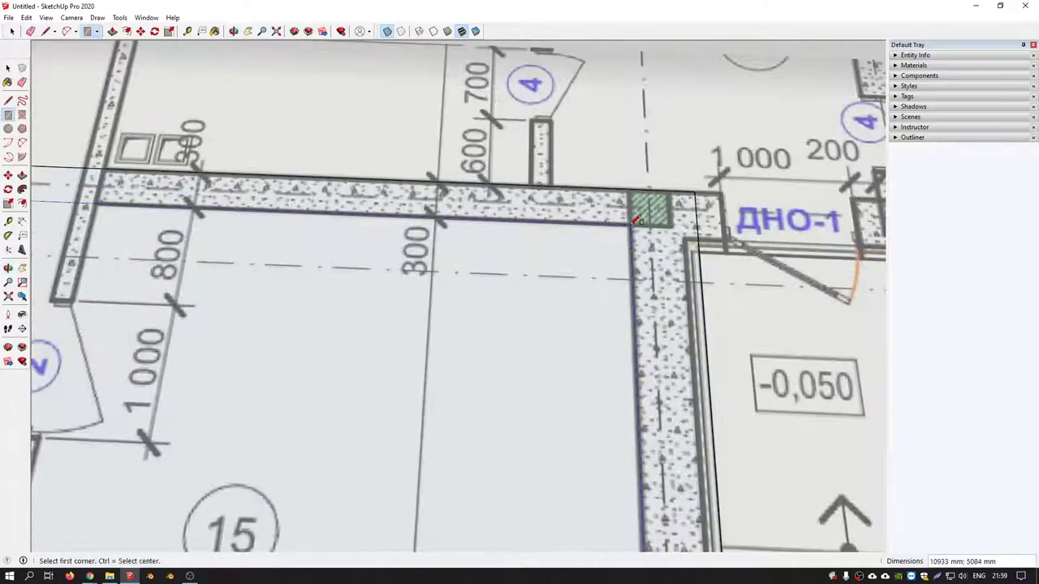
Trace two rectangles along the top wall from room 13's upper-left corner to the green column.
scroll(533, 238, down, 5)
mouse_move(533, 239)
middle_down()
mouse_move(580, 250)
mouse_move(559, 246)
middle_up()
scroll(172, 195, up, 3)
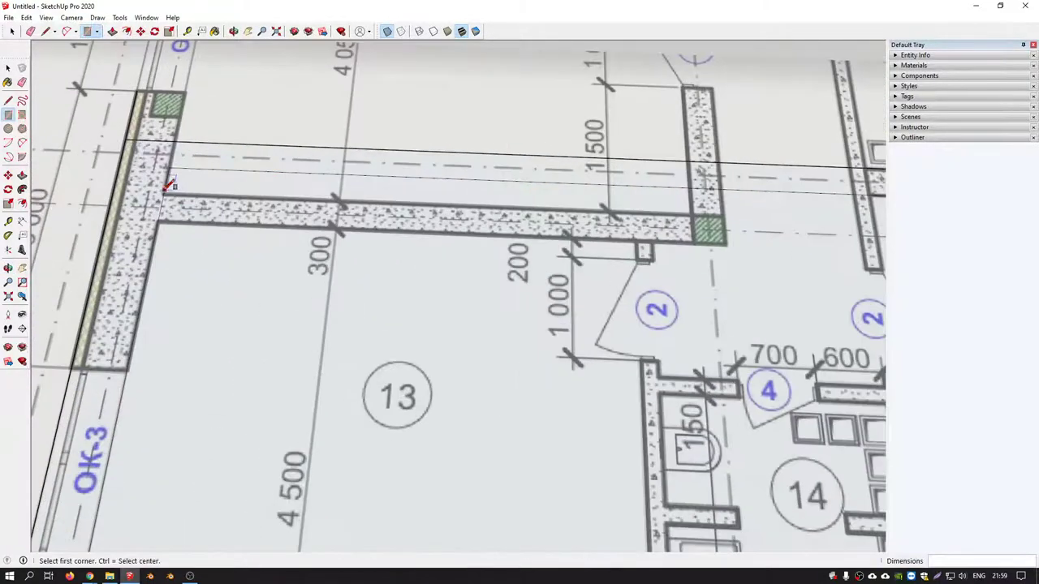
scroll(170, 188, up, 1)
middle_drag(185, 209, 162, 205)
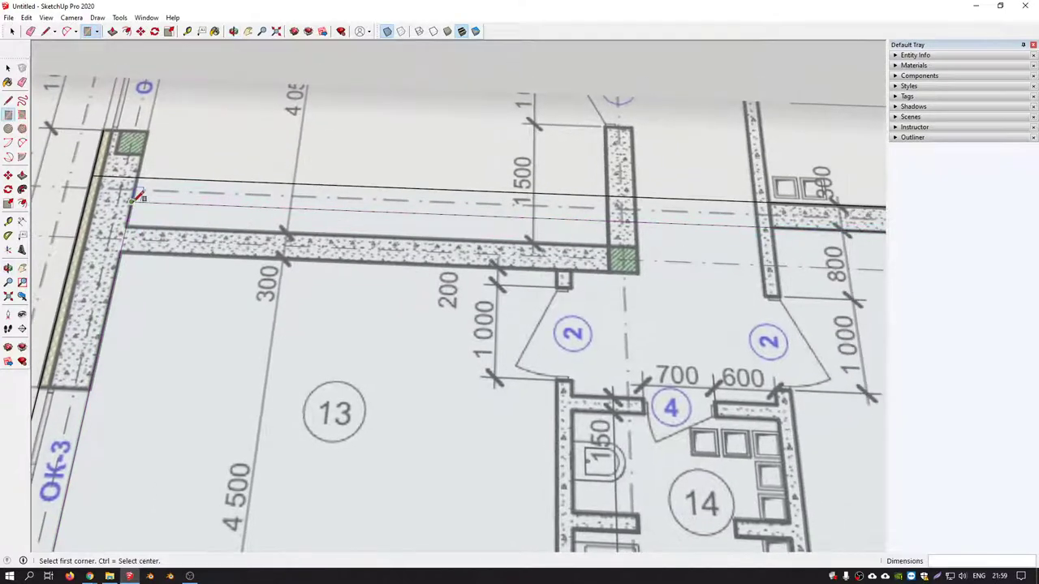
click(130, 201)
click(638, 271)
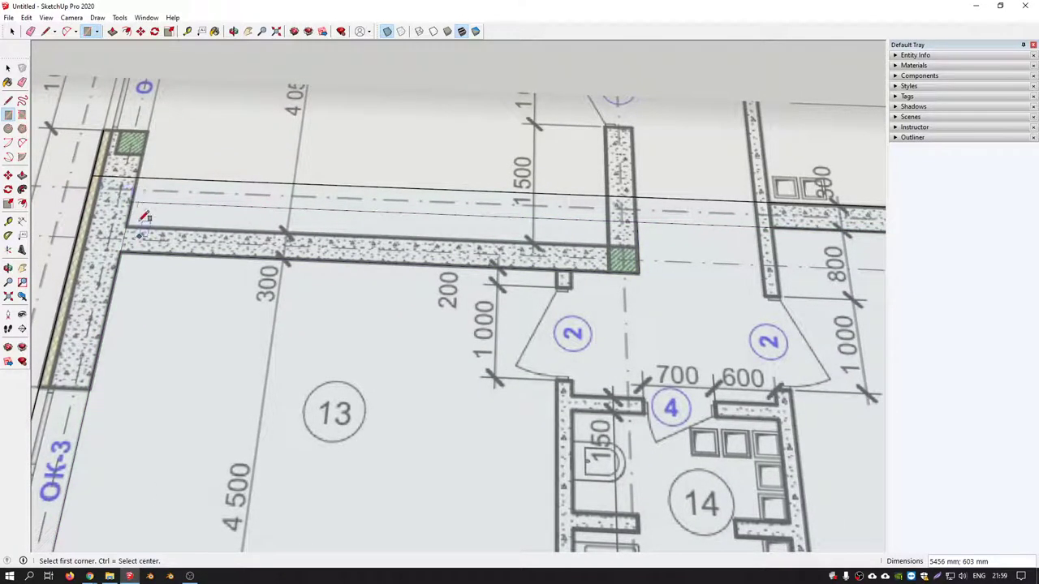
click(130, 201)
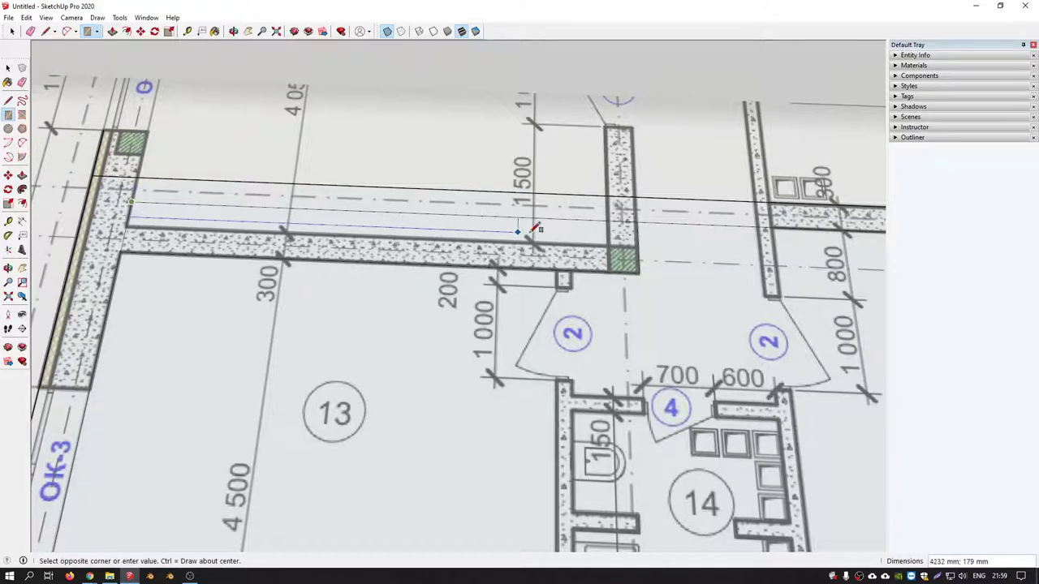
click(609, 243)
Trace thin strips along the partition between rooms 14 and 15 and down beside room 15.
shift+middle_drag(762, 210, 468, 173)
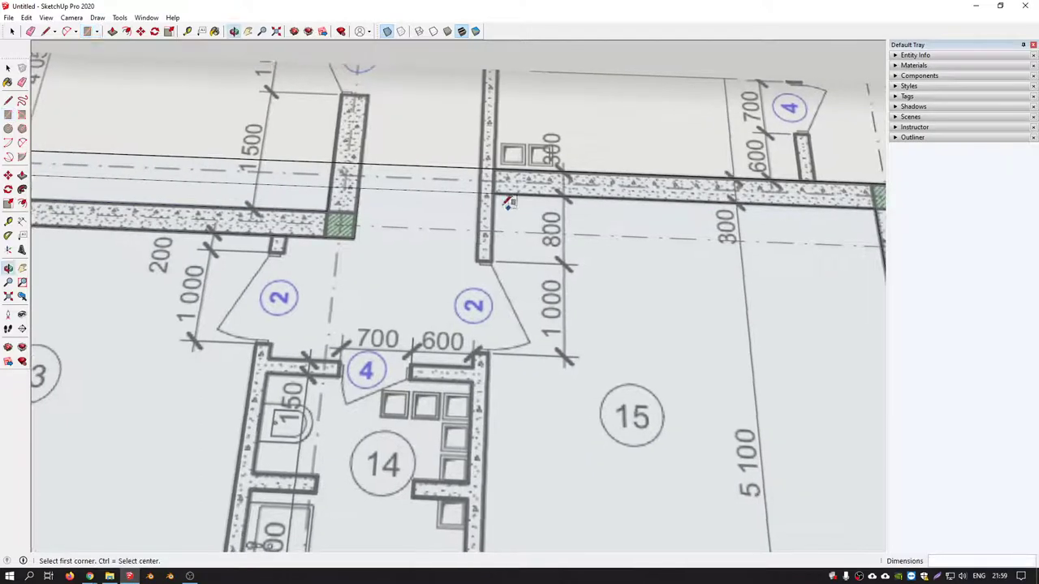
click(362, 185)
scroll(457, 175, down, 1)
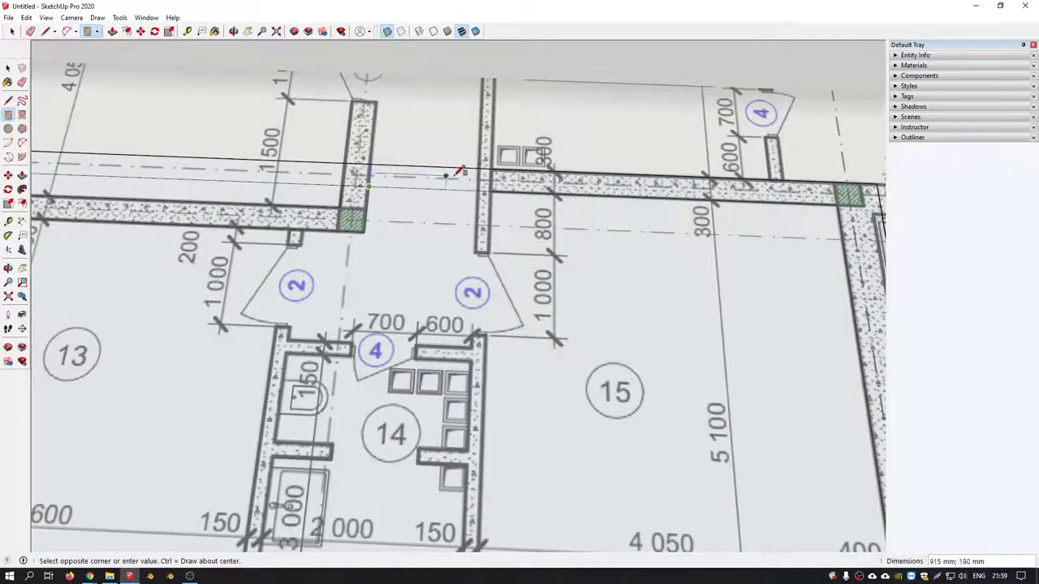
click(477, 166)
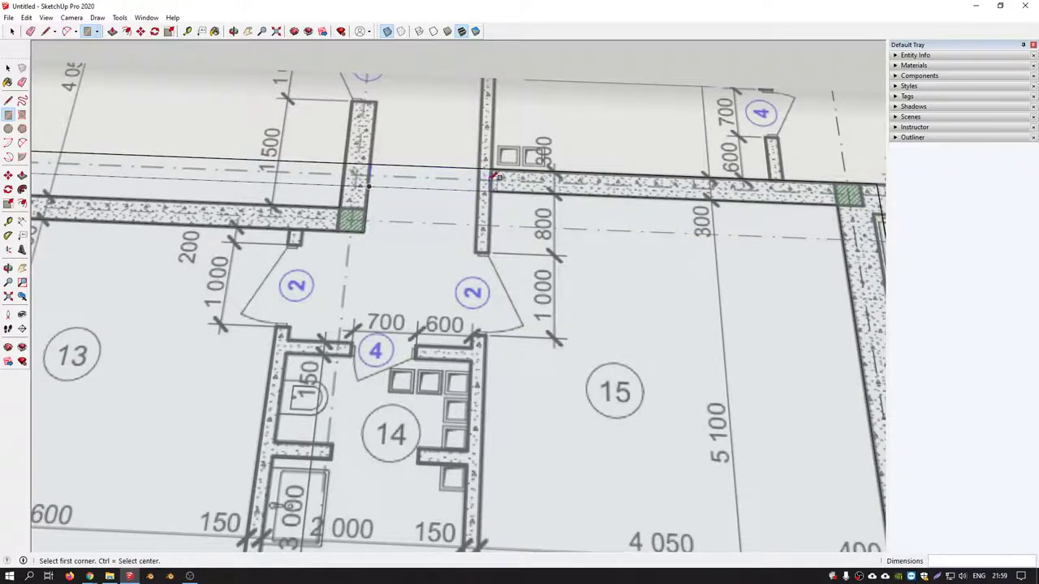
click(490, 168)
scroll(480, 247, down, 5)
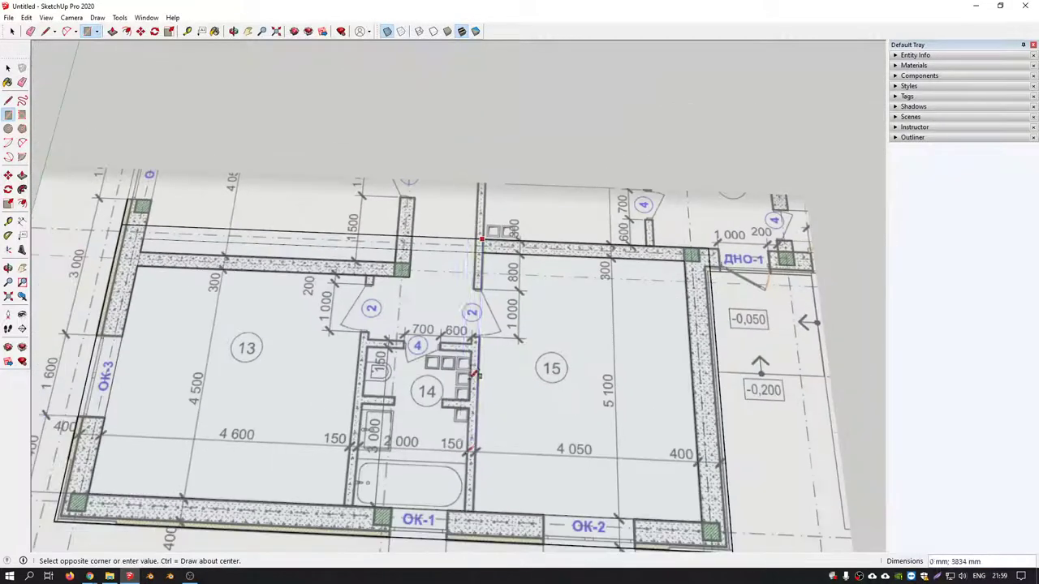
scroll(475, 418, up, 2)
scroll(473, 397, up, 3)
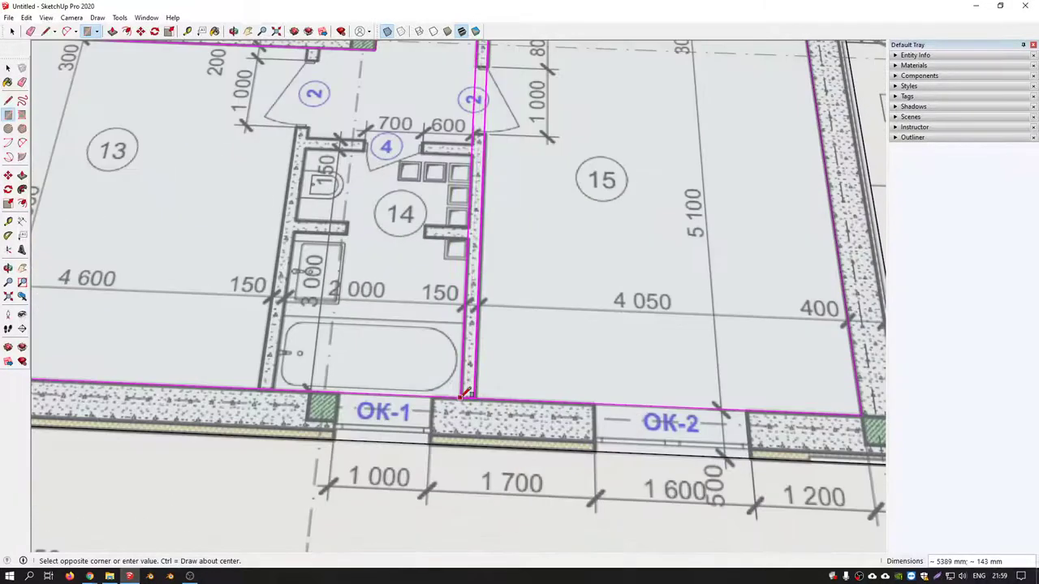
click(465, 396)
Trace a rectangle from the partition's upper edge to the next wall.
middle_drag(465, 396, 395, 225)
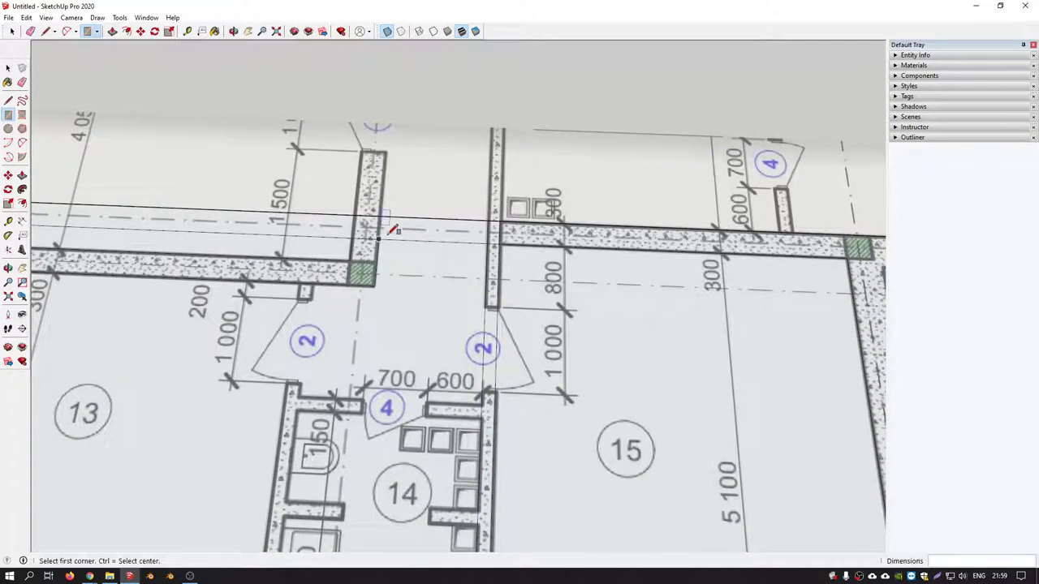
scroll(385, 235, up, 4)
click(380, 196)
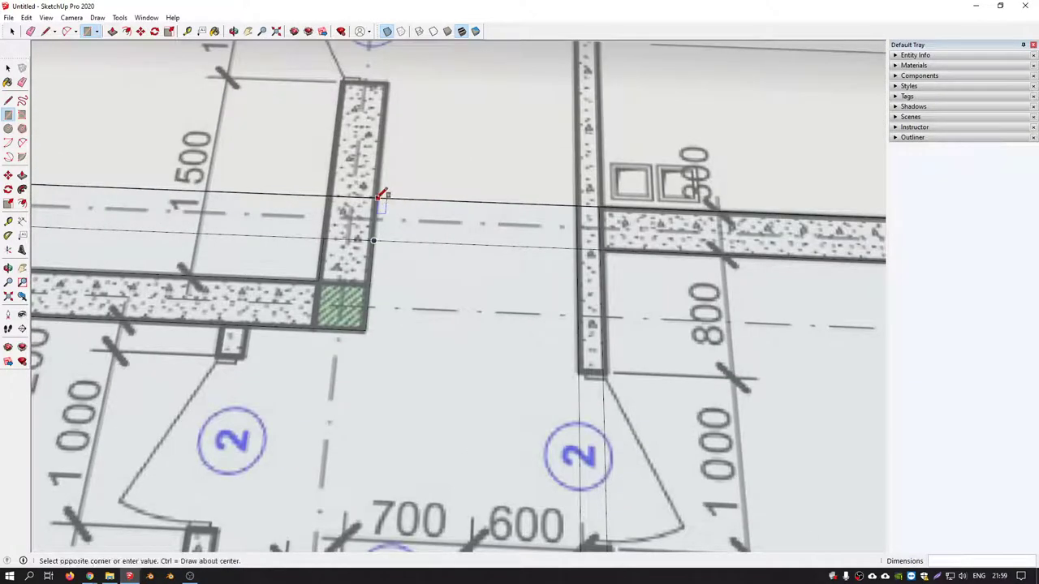
click(584, 241)
scroll(371, 208, down, 3)
scroll(371, 208, down, 3)
scroll(476, 220, up, 2)
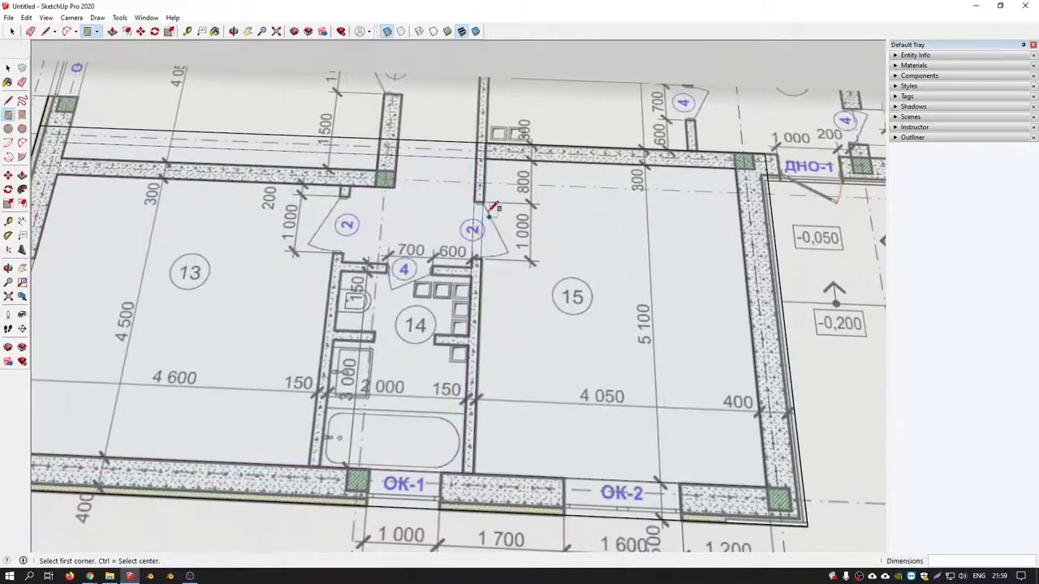
scroll(411, 324, up, 2)
Trace wall rectangles over the bathroom partitions and across room 14.
shift+middle_drag(313, 469, 393, 404)
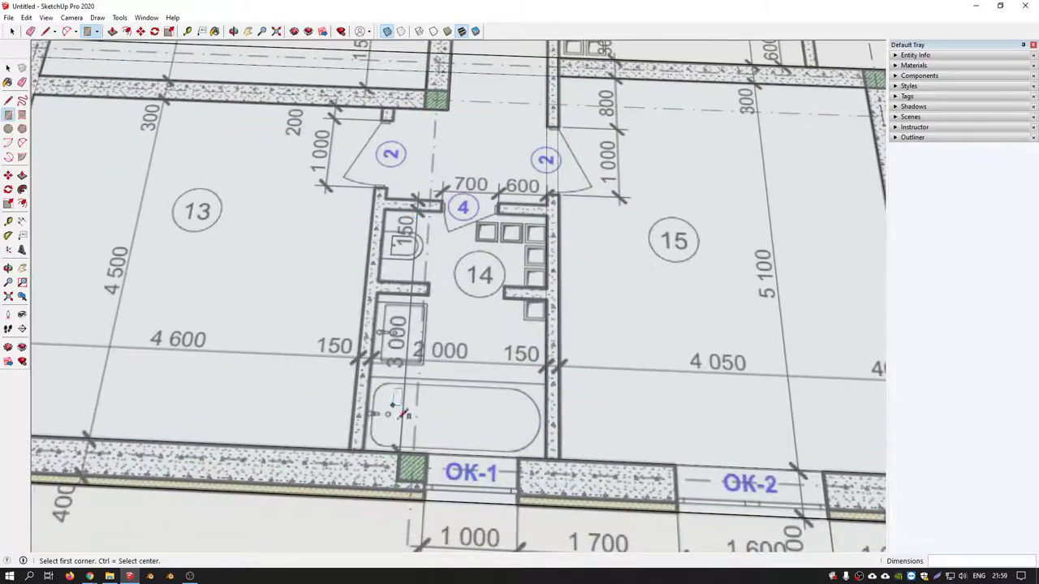
click(350, 449)
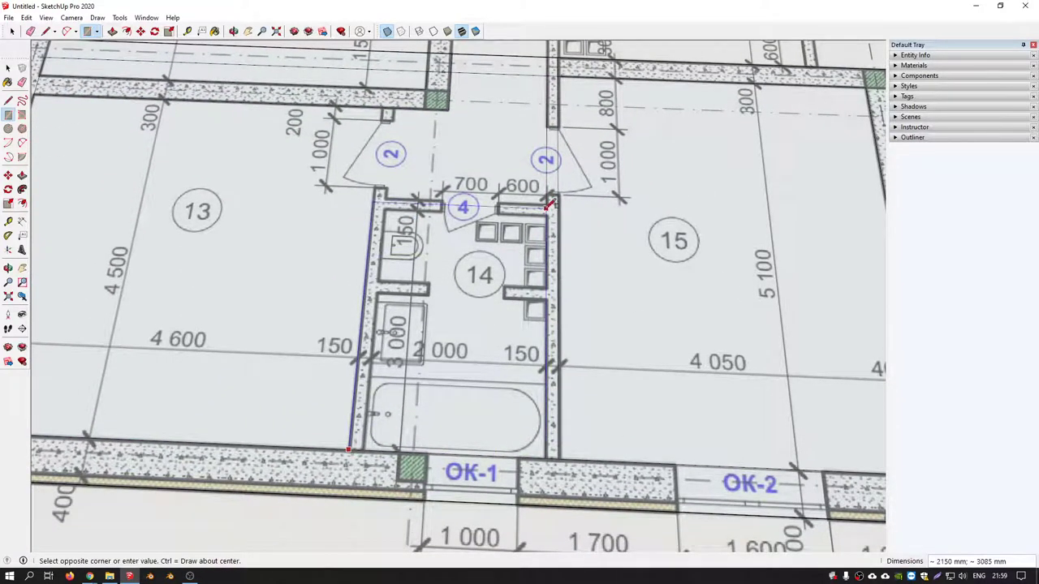
click(551, 200)
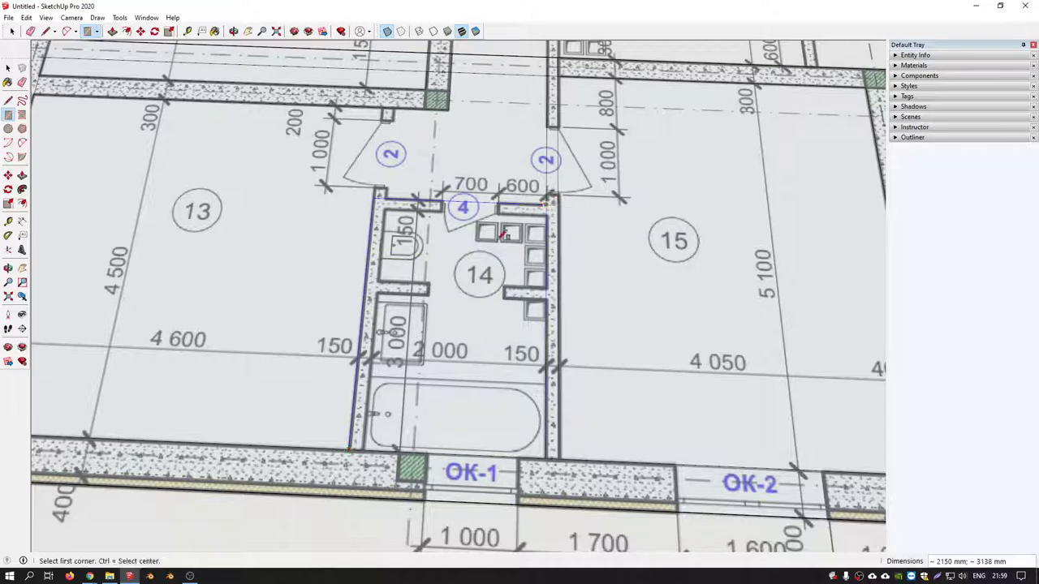
click(350, 448)
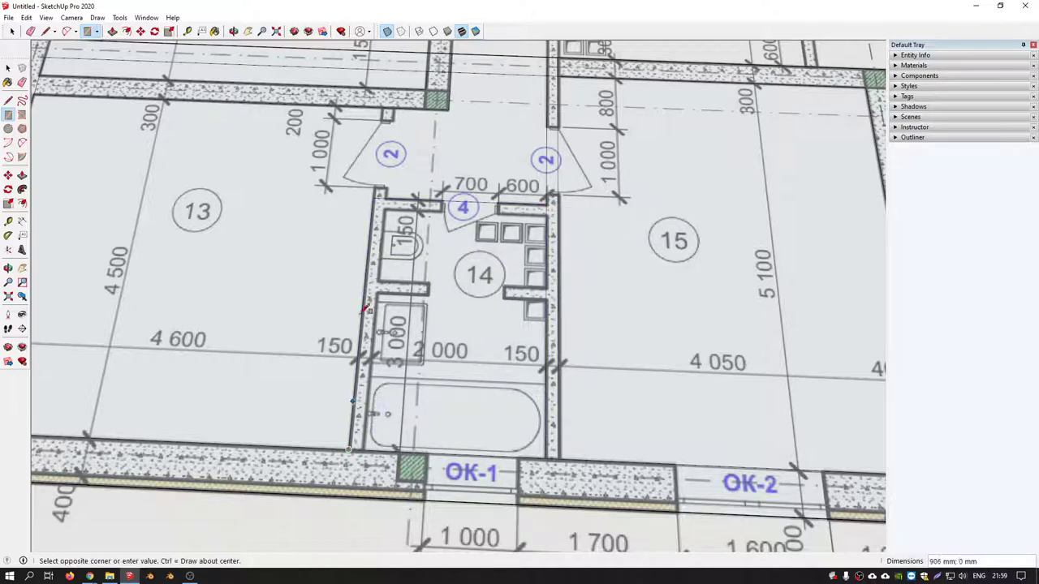
click(399, 103)
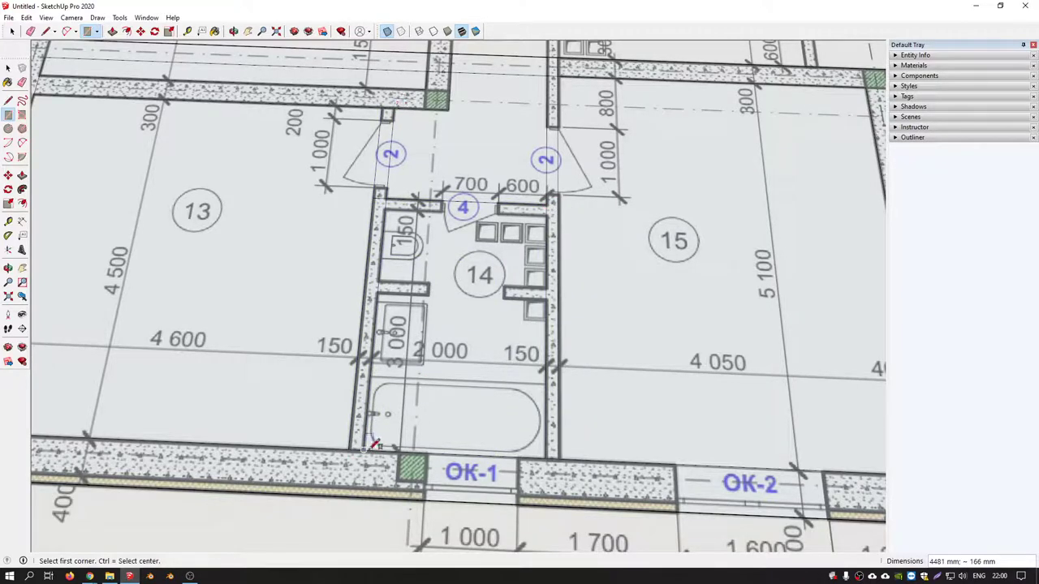
click(381, 276)
click(553, 298)
scroll(432, 280, up, 3)
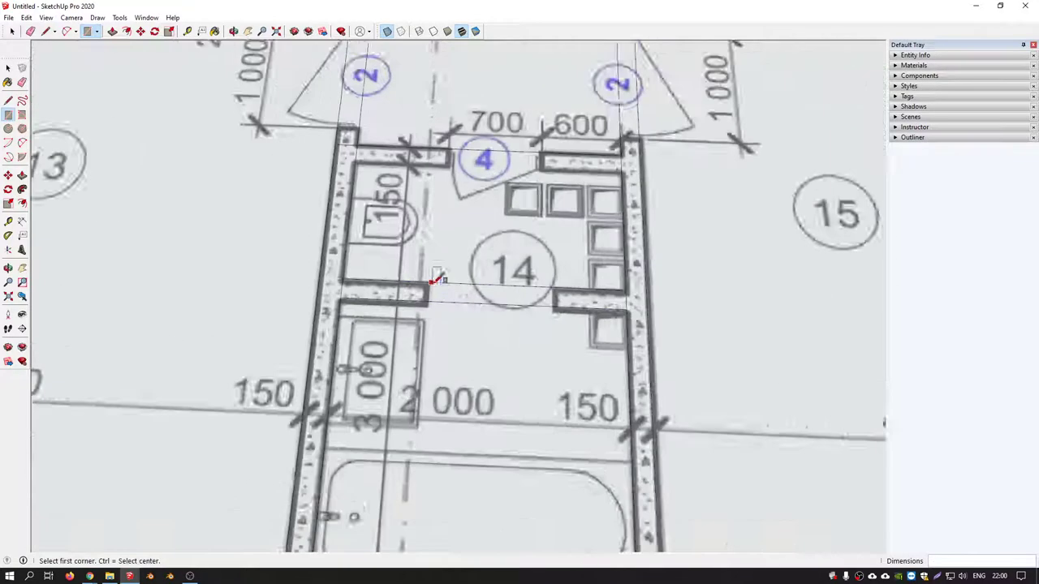
scroll(434, 280, up, 1)
click(424, 283)
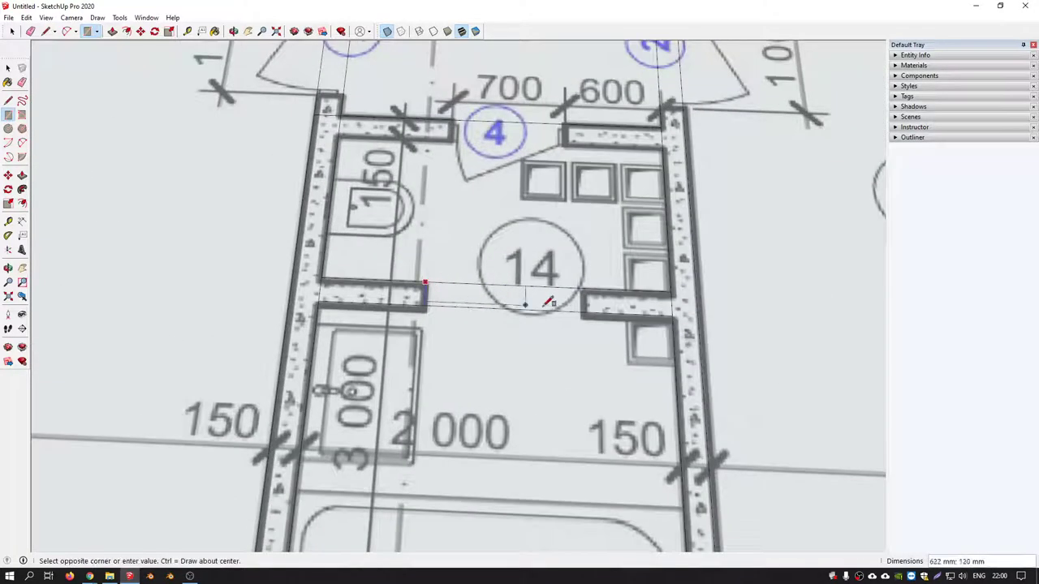
click(586, 310)
Trace two rectangles along the top wall.
click(341, 115)
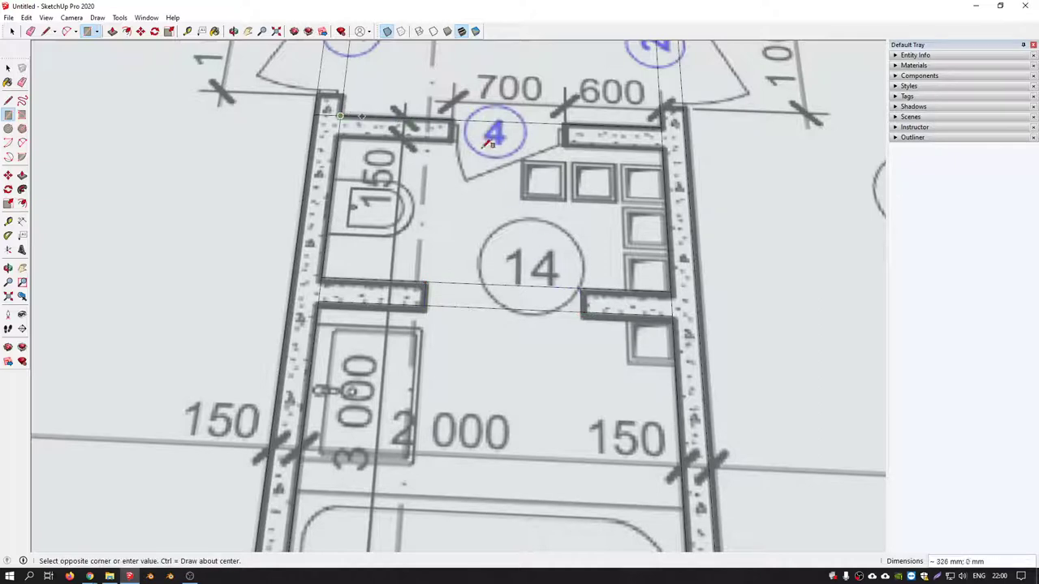
click(670, 148)
click(458, 116)
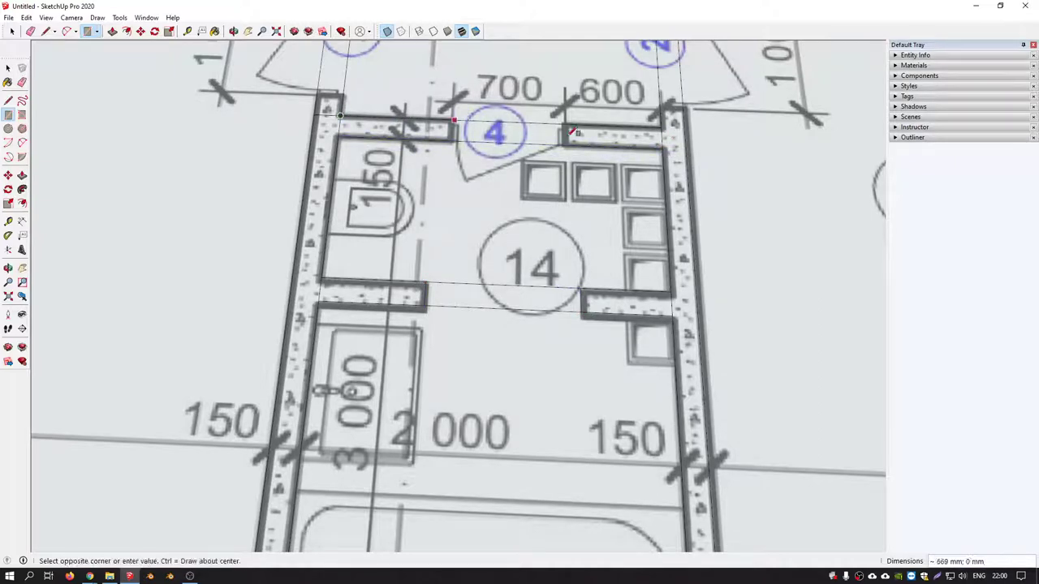
click(564, 134)
scroll(524, 201, down, 3)
scroll(523, 201, down, 1)
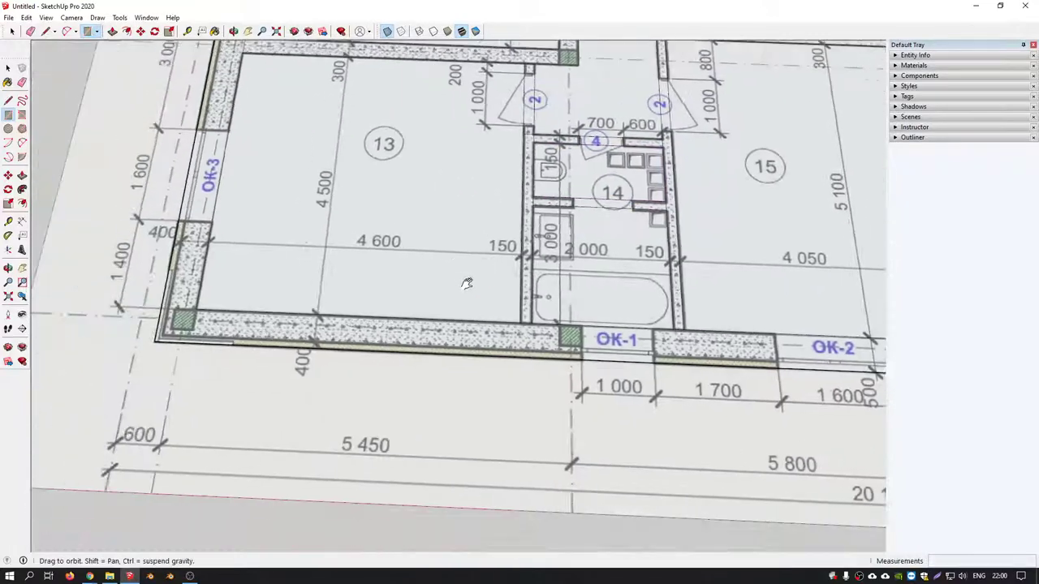
scroll(132, 198, up, 2)
Trace the wall rectangles beside windows OK-3 and OK-1.
shift+middle_drag(199, 83, 329, 217)
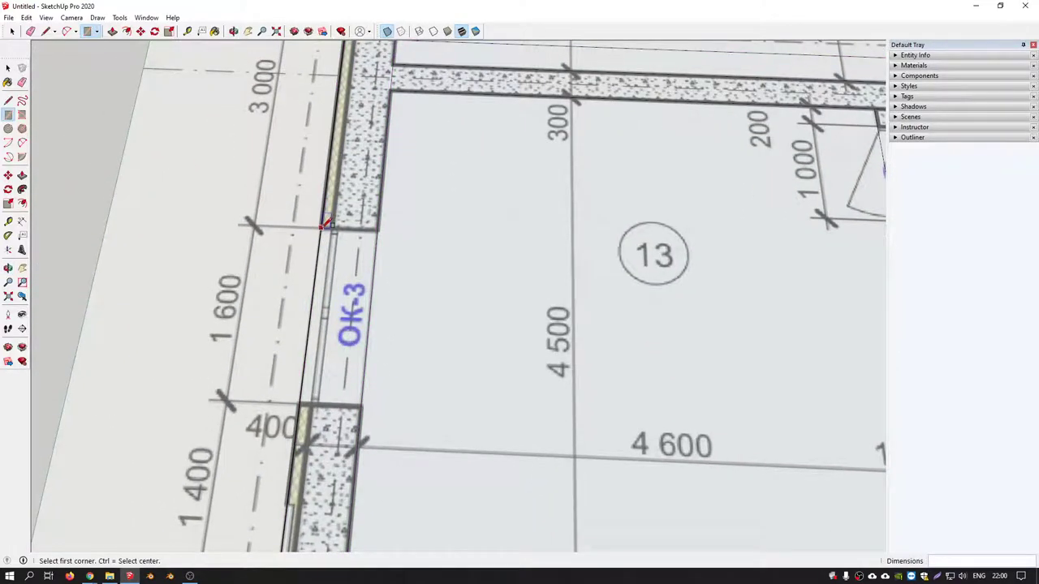
click(325, 223)
click(362, 404)
scroll(406, 284, down, 2)
mouse_move(406, 284)
middle_down()
mouse_move(402, 224)
mouse_move(504, 377)
middle_up()
scroll(495, 382, up, 2)
click(475, 387)
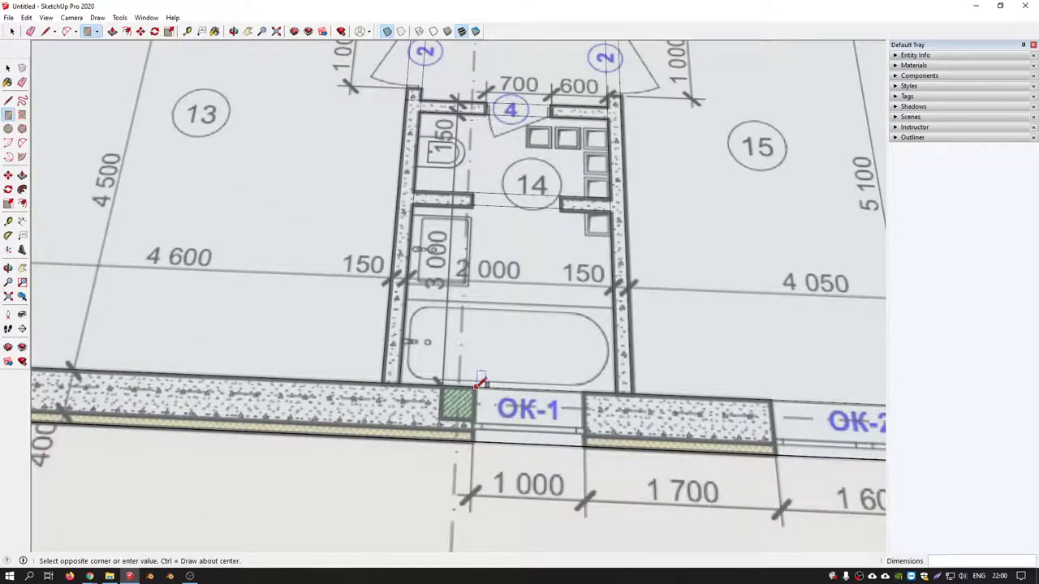
click(586, 445)
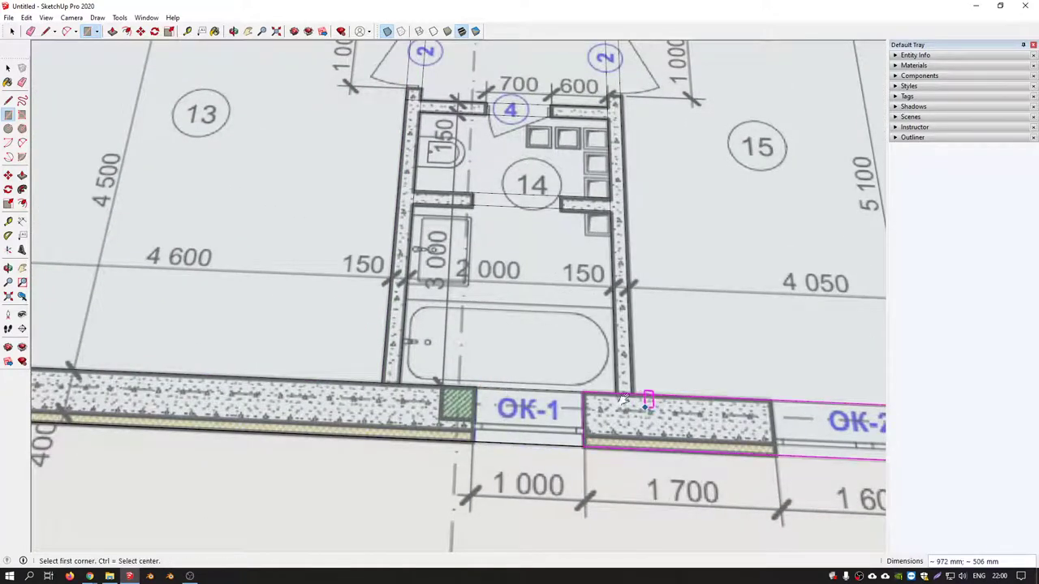
Trace the wall rectangle at OK-2 and a thin one by door 2.
shift+middle_drag(779, 422, 333, 320)
click(338, 299)
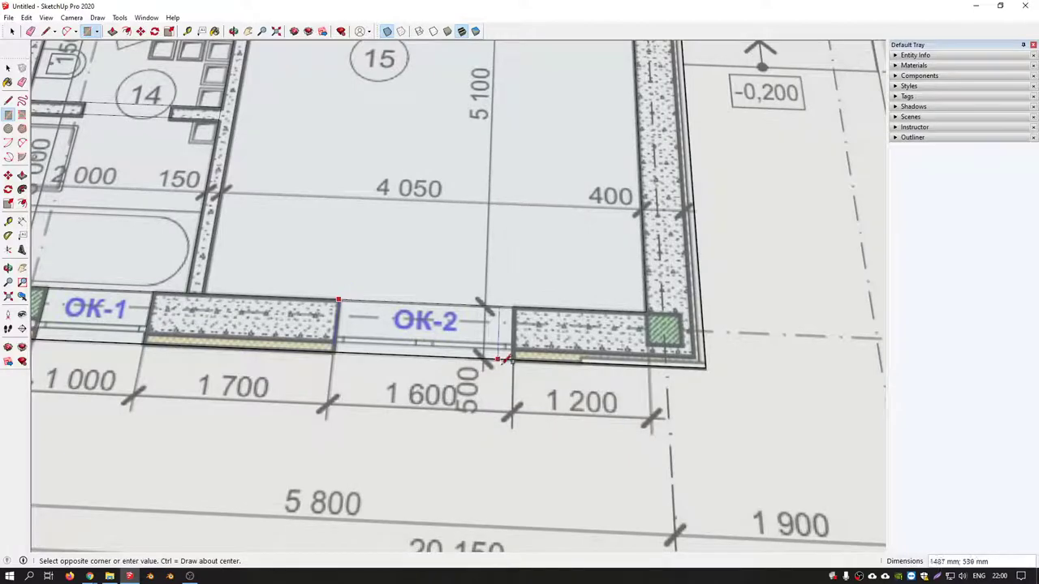
click(513, 357)
scroll(555, 231, down, 3)
shift+middle_drag(581, 200, 528, 373)
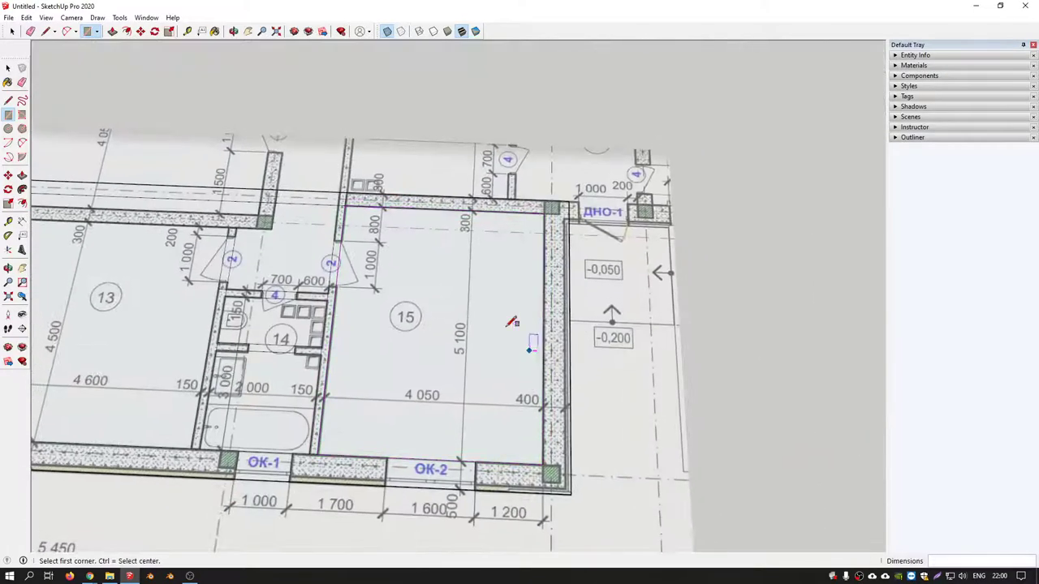
scroll(337, 243, up, 2)
scroll(337, 244, up, 2)
scroll(333, 248, up, 3)
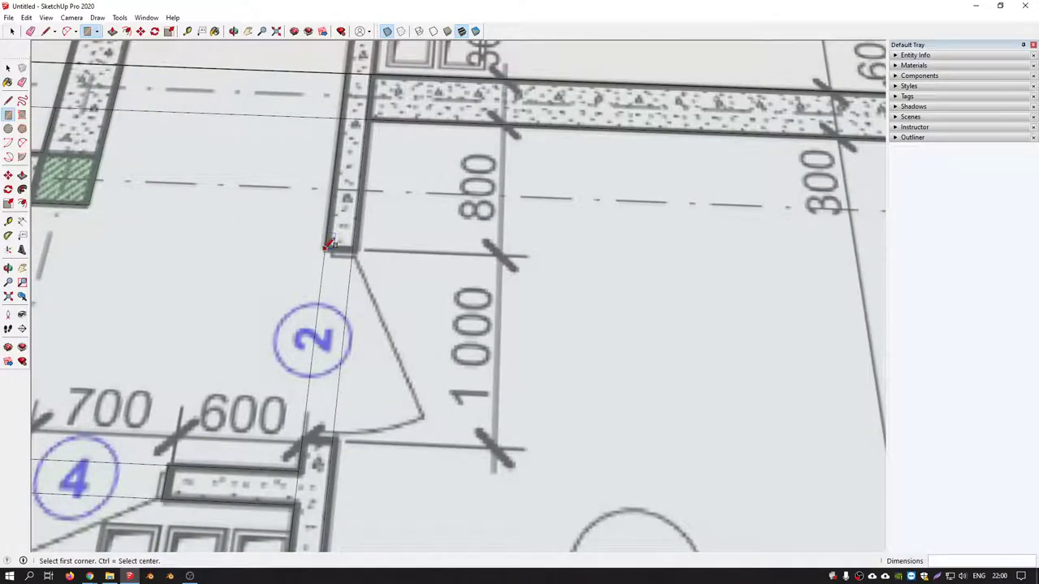
click(333, 248)
click(335, 432)
Trace the wall piece from the lower-left wall corner to the upper wall stub near circle 4.
scroll(325, 423, down, 3)
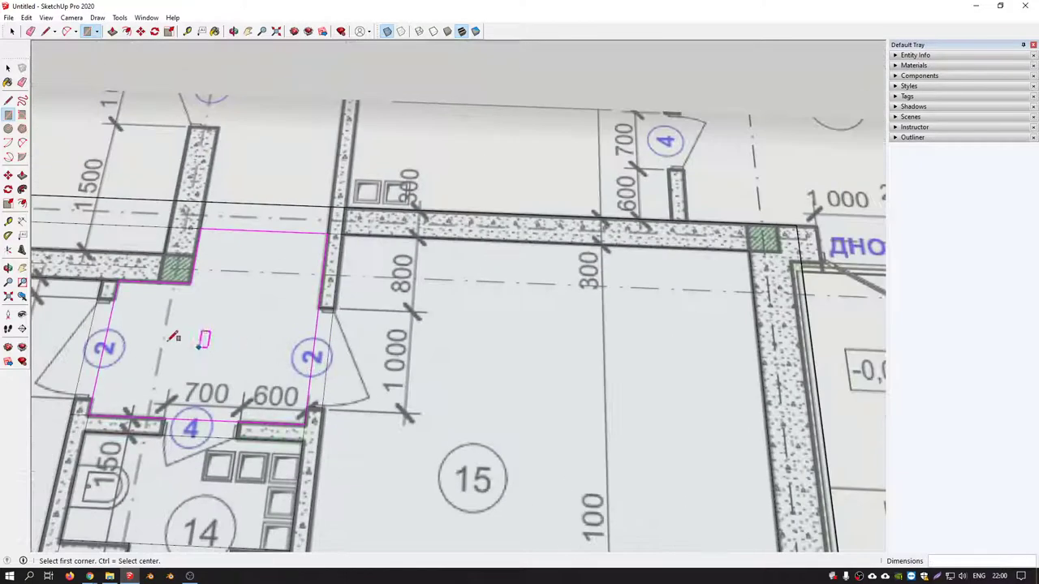
shift+middle_drag(173, 333, 531, 301)
scroll(554, 392, up, 3)
shift+middle_drag(469, 221, 454, 301)
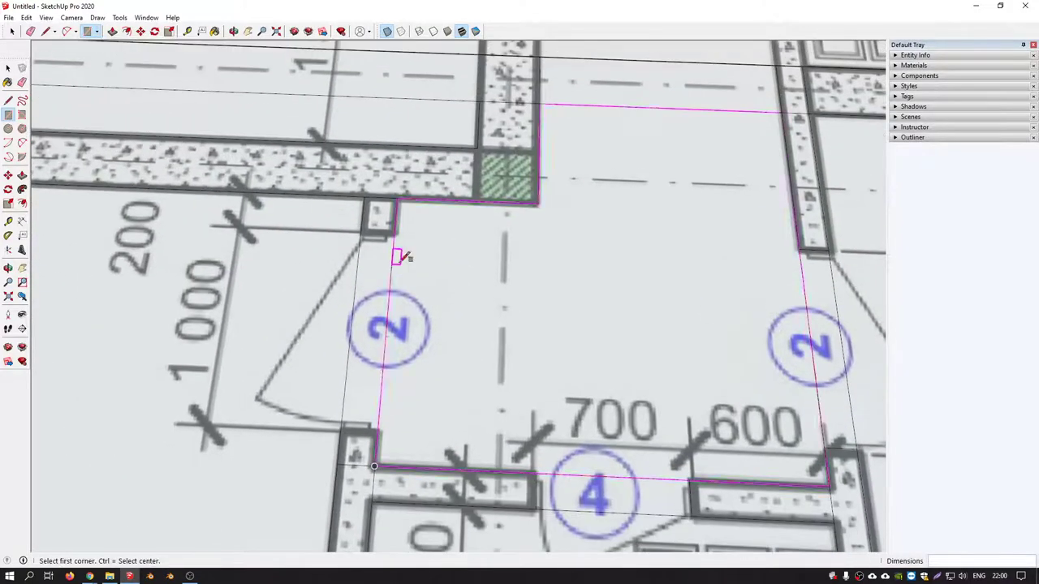
click(341, 428)
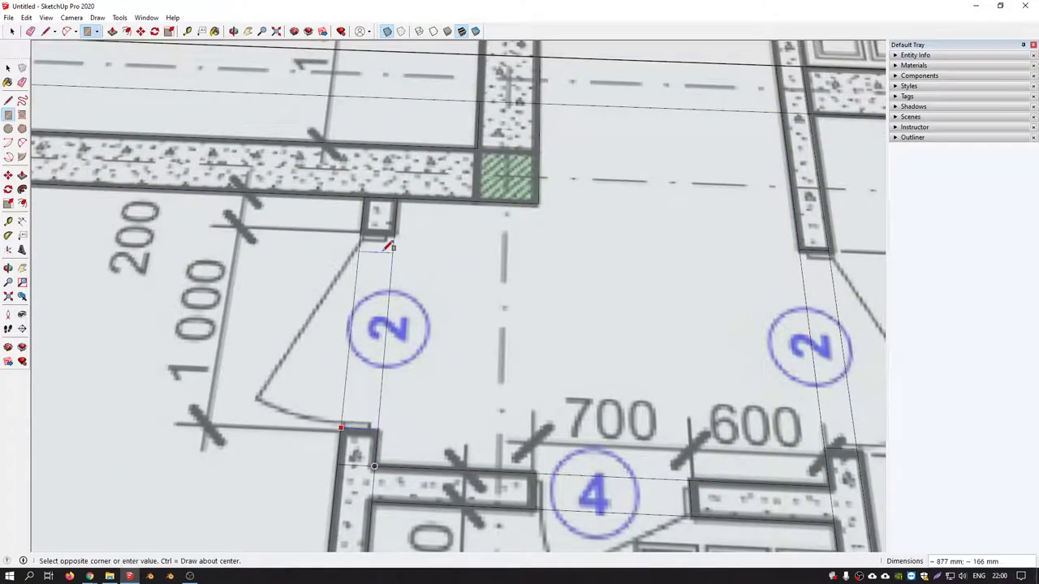
click(395, 235)
scroll(398, 231, down, 3)
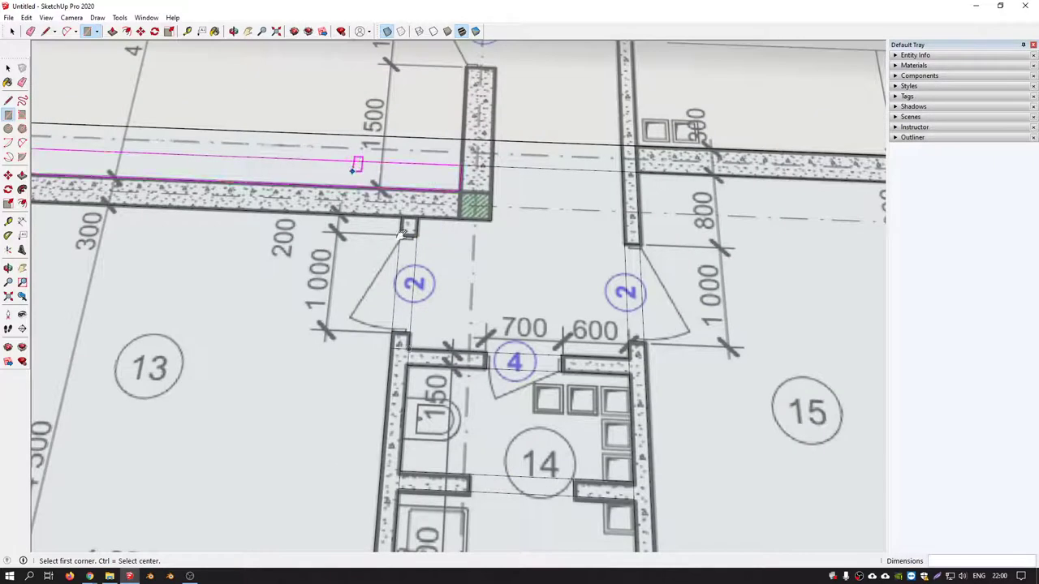
scroll(439, 279, up, 3)
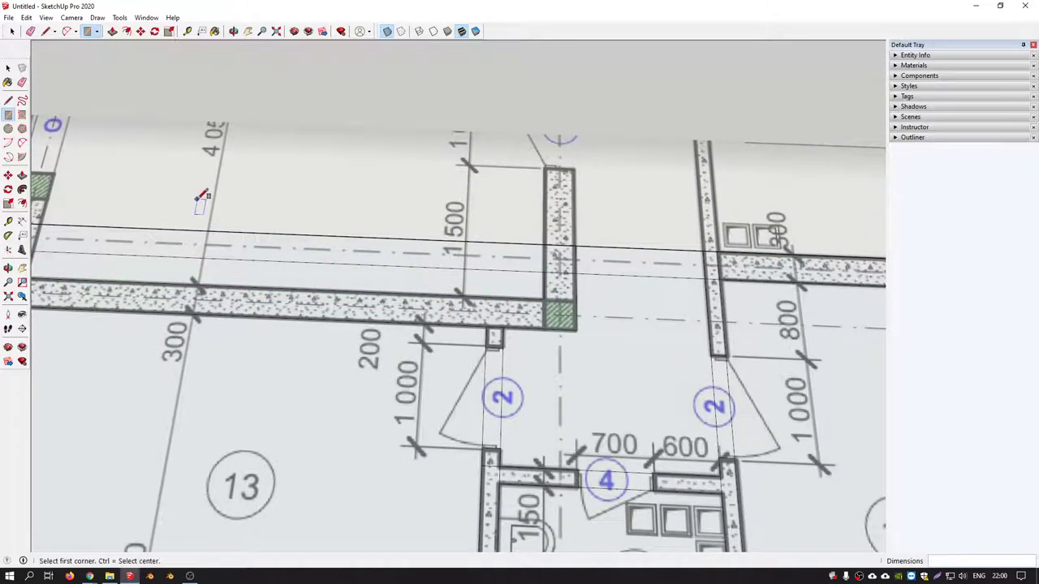
key(e)
scroll(278, 192, down, 1)
scroll(373, 228, down, 2)
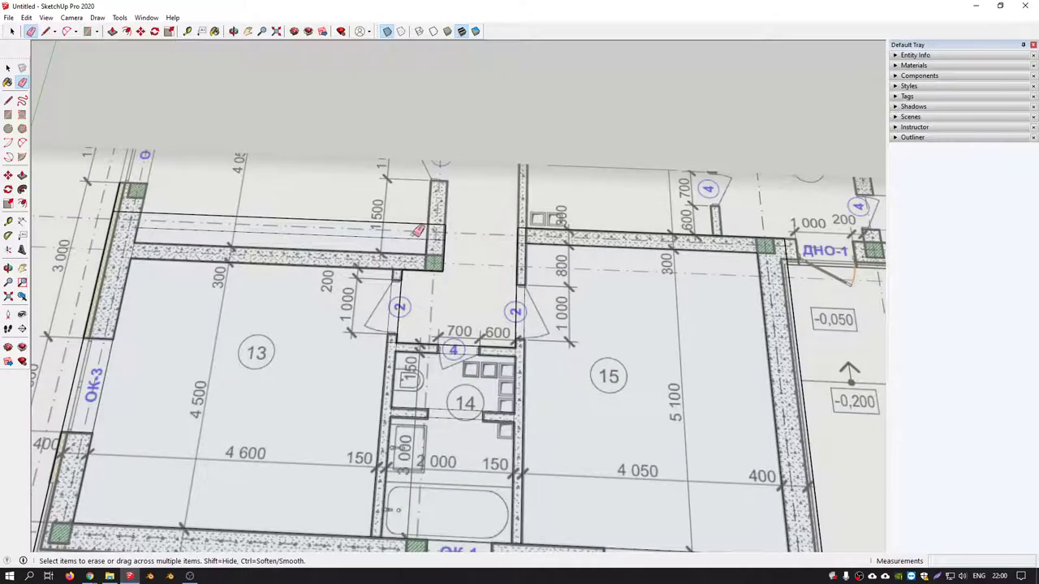
Erase the stray rectangle edges above the wall and bring the left outer wall into view.
drag(417, 232, 415, 207)
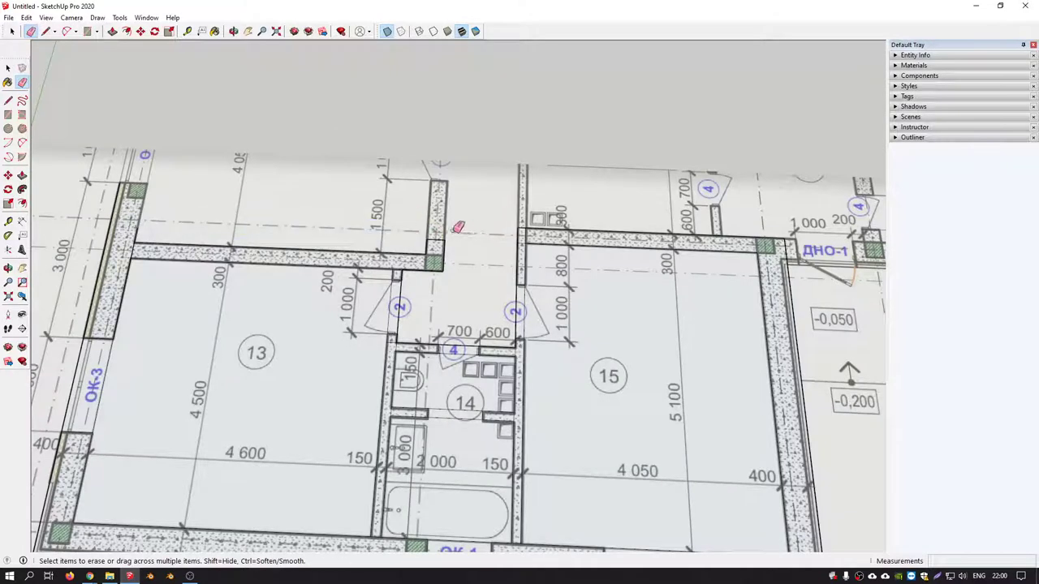
shift+middle_drag(454, 225, 602, 256)
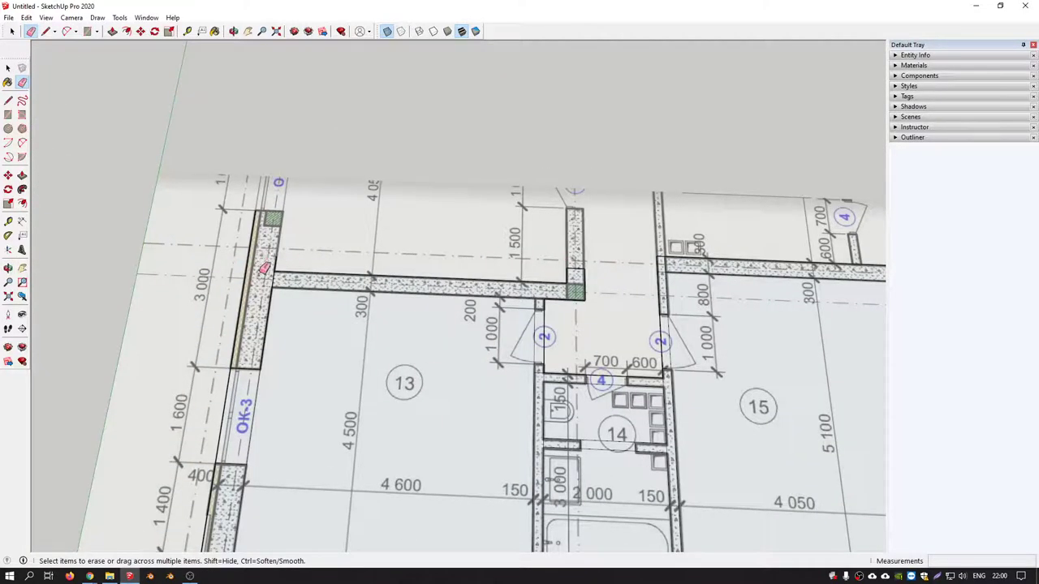
scroll(265, 270, up, 3)
scroll(284, 264, up, 1)
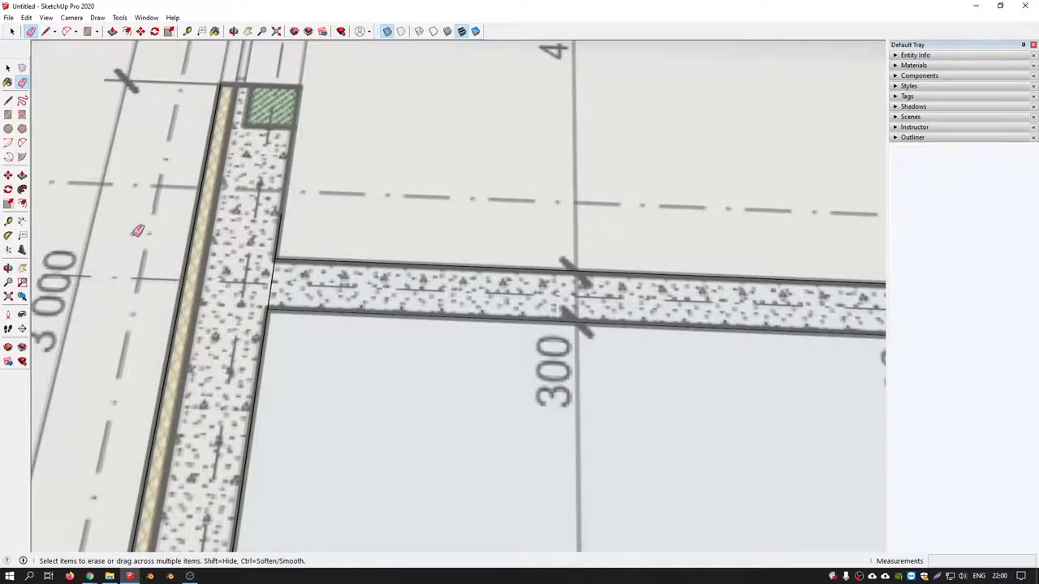
Draw a line closing the wall junction to the outer face.
key(l)
click(276, 259)
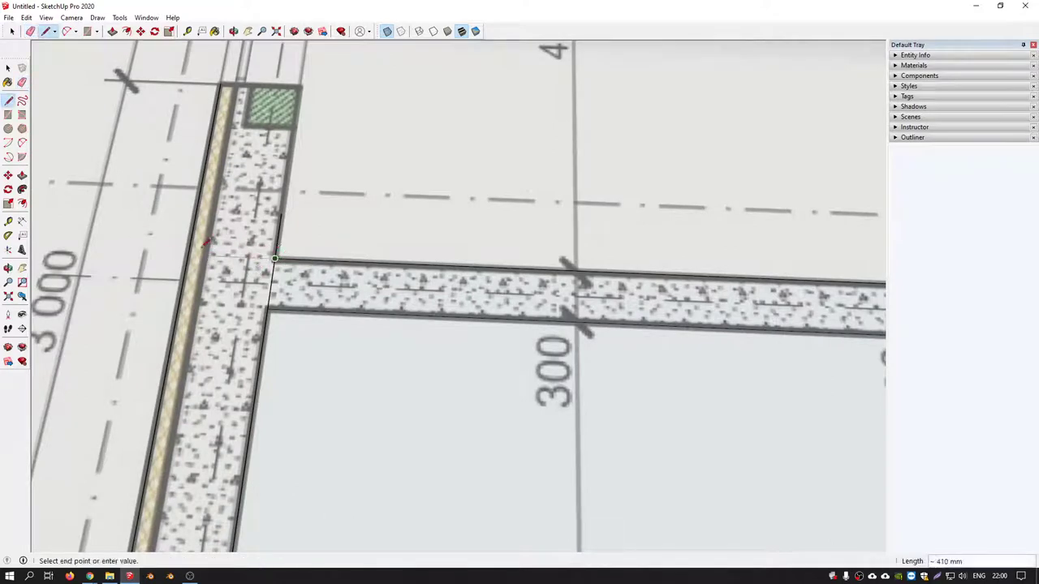
click(187, 254)
Erase the line across the door opening by circle 4, with rooms 13–15 in view.
key(e)
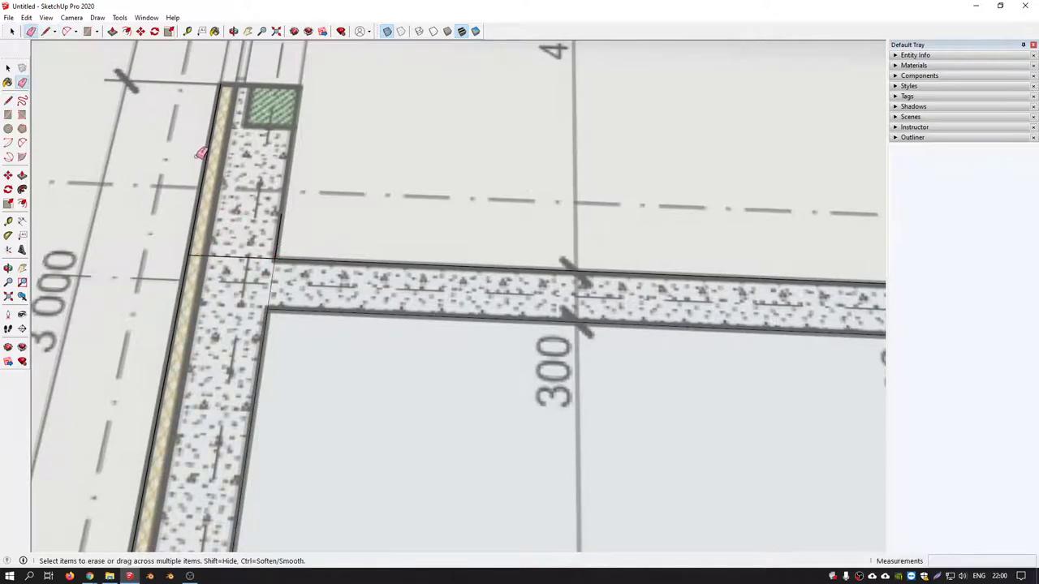
scroll(284, 273, down, 3)
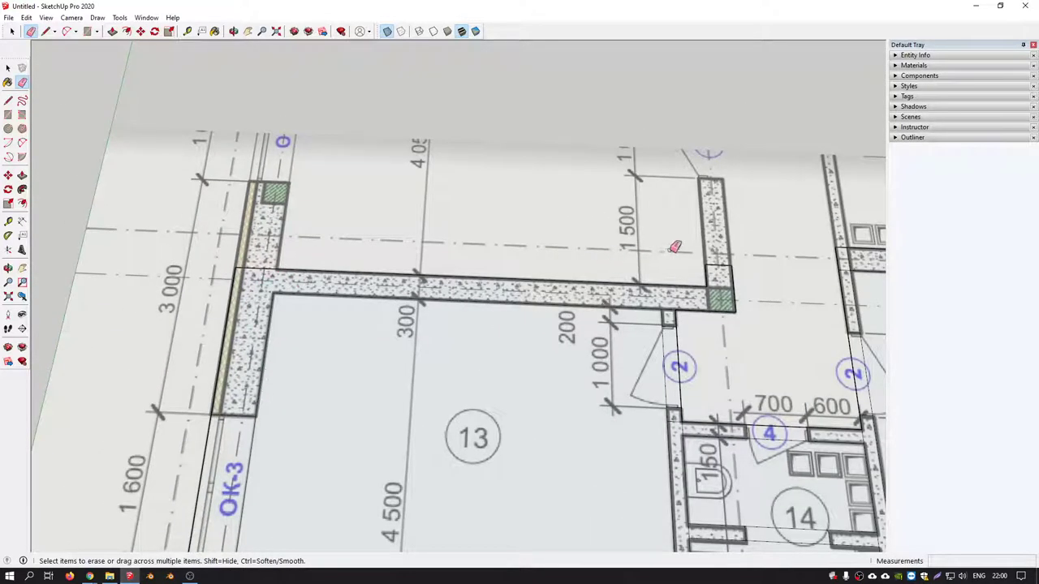
scroll(478, 224, up, 3)
scroll(482, 210, down, 3)
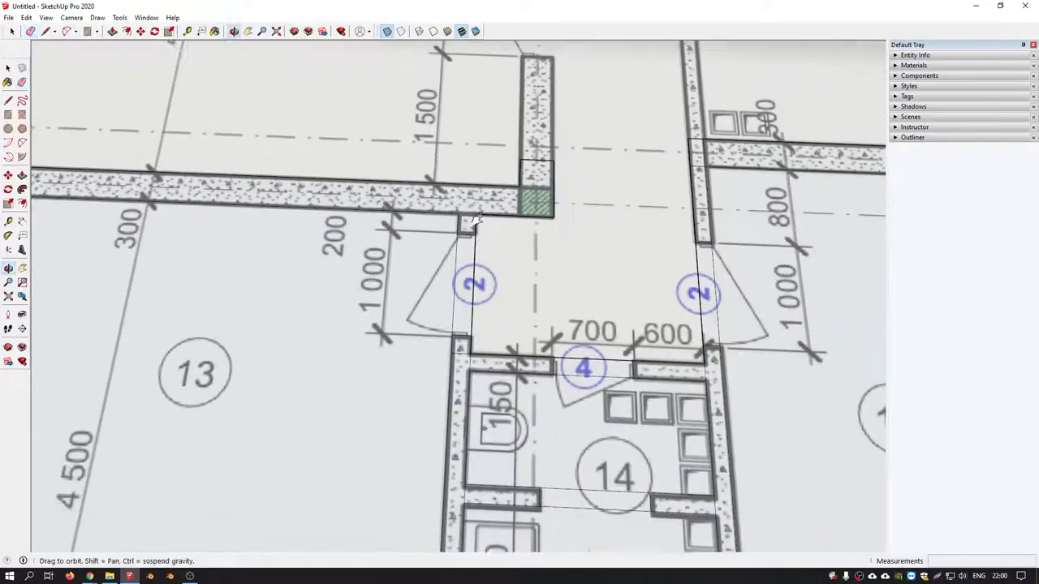
mouse_move(515, 279)
shift+middle_down()
mouse_move(501, 232)
mouse_move(403, 189)
shift+middle_up()
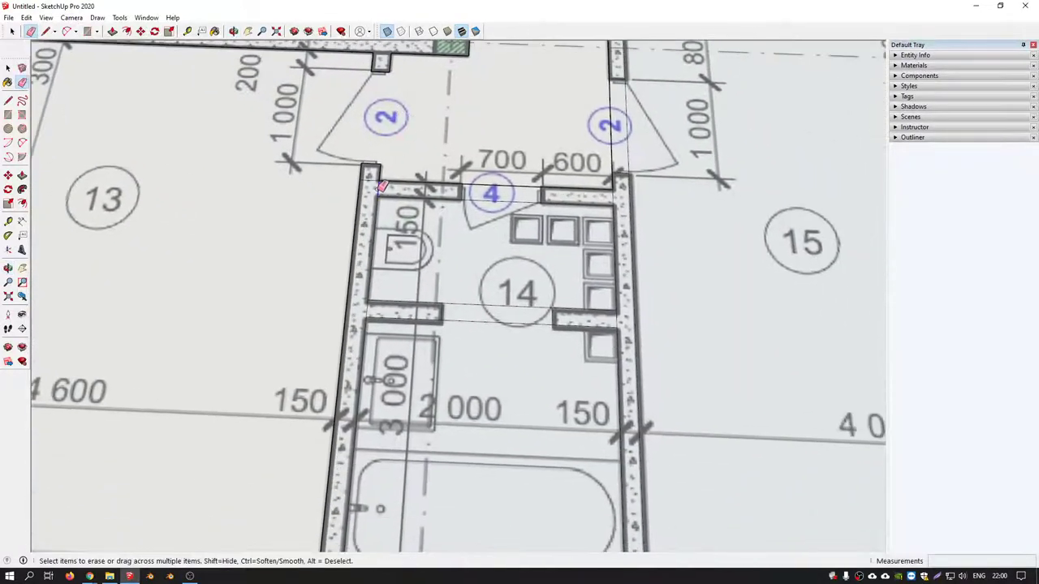
drag(510, 207, 573, 199)
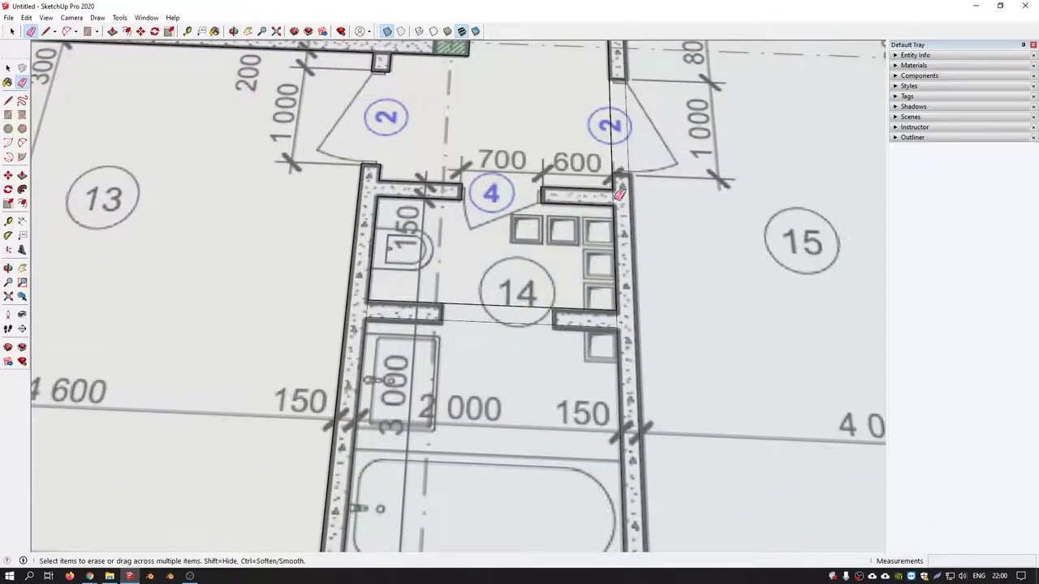
Erase the line across the doorway below room 14.
scroll(609, 127, down, 3)
shift+middle_drag(616, 215, 530, 168)
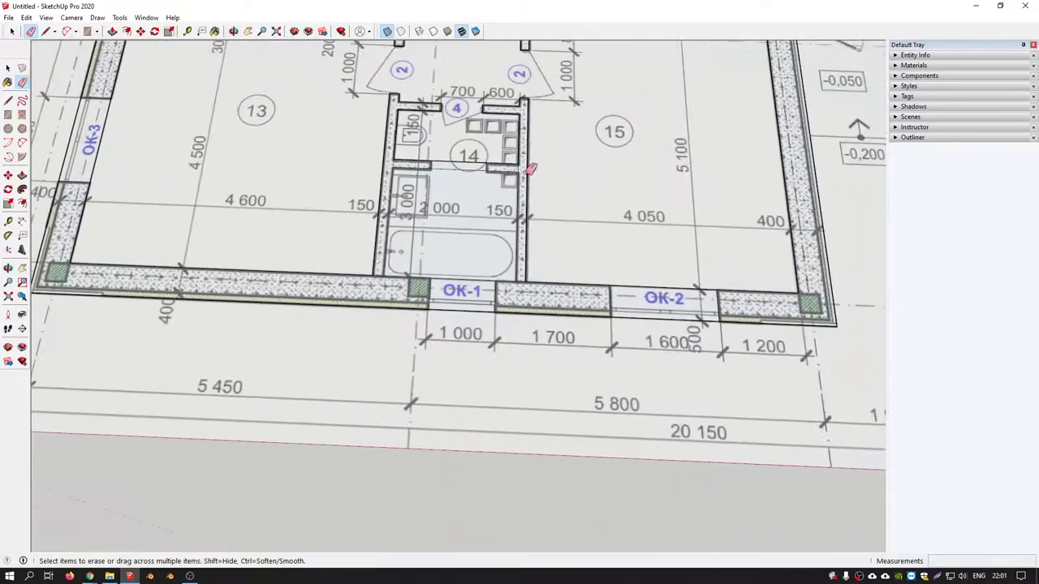
scroll(530, 168, up, 4)
drag(427, 163, 347, 126)
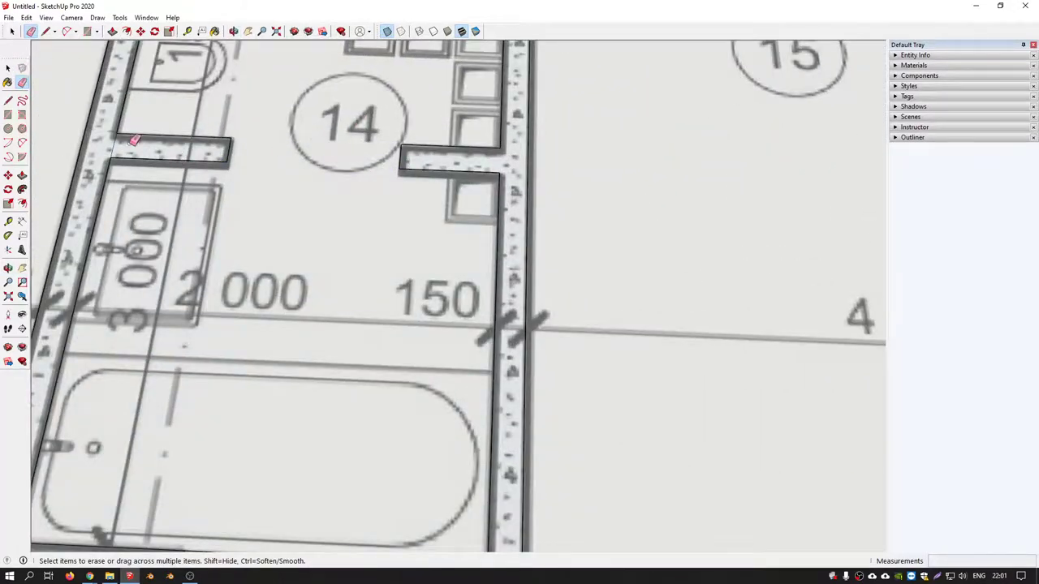
scroll(134, 141, down, 2)
scroll(162, 157, down, 2)
Inspect the exterior wall at OK-1 and the 1 700 wall segment.
shift+middle_drag(163, 158, 468, 177)
scroll(337, 285, up, 3)
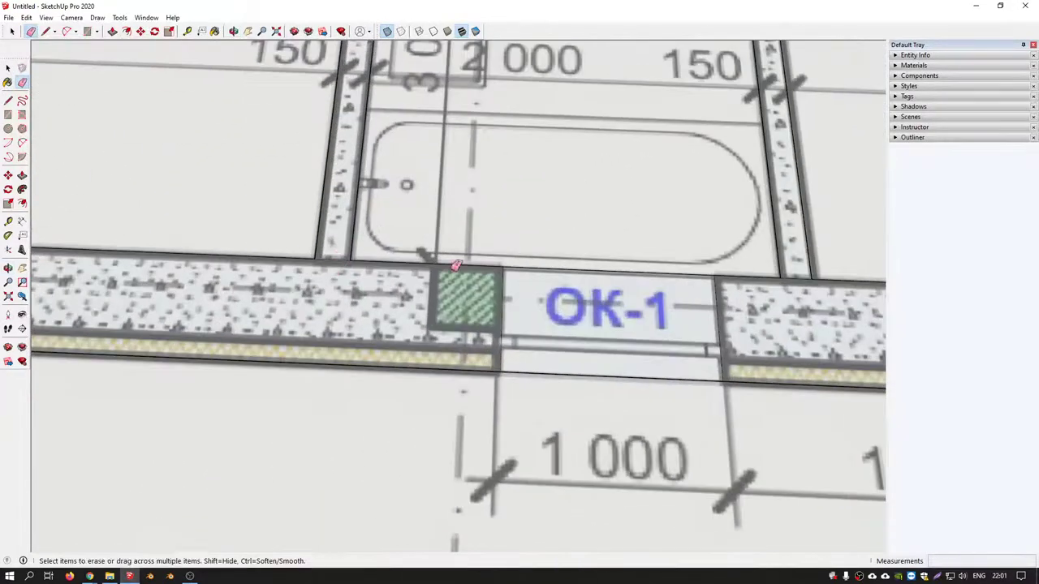
shift+middle_drag(456, 265, 472, 282)
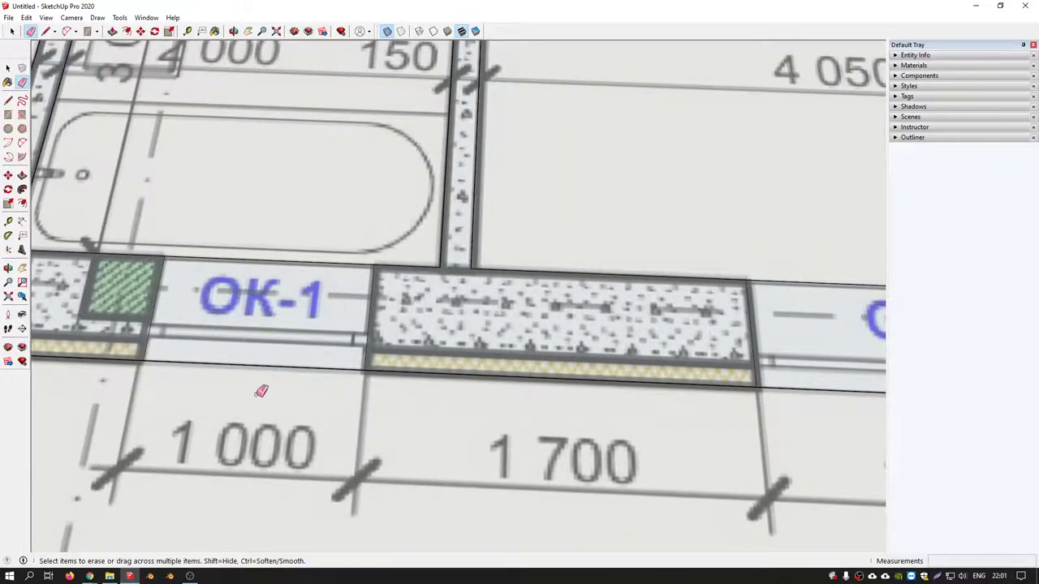
scroll(294, 261, down, 1)
scroll(314, 234, down, 1)
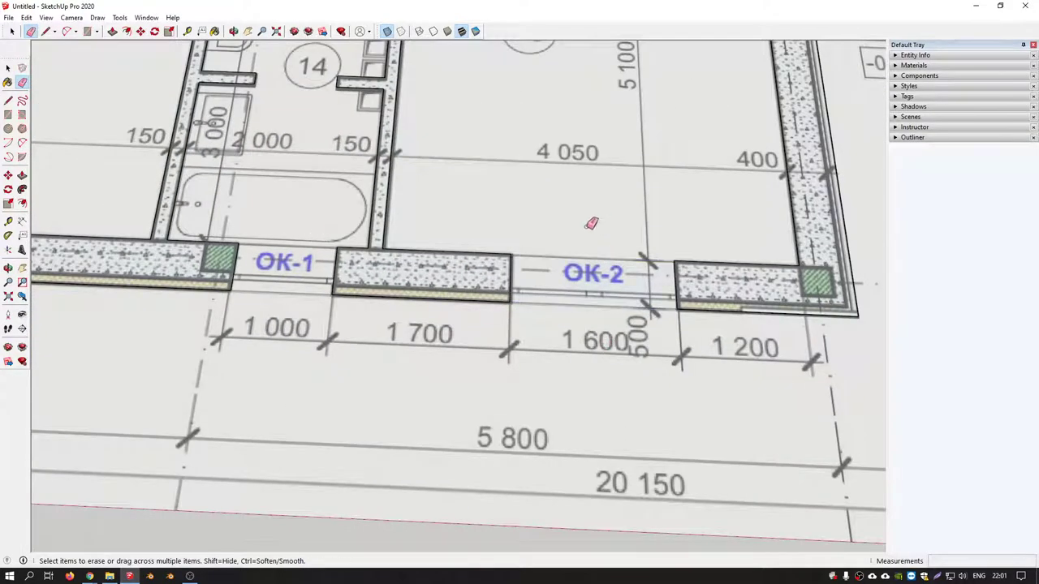
scroll(592, 225, down, 1)
Check the walls near ДНО-1 and OK-3, then orbit into a 3-D perspective view.
shift+middle_drag(671, 232, 457, 355)
scroll(499, 375, up, 1)
scroll(499, 375, up, 1)
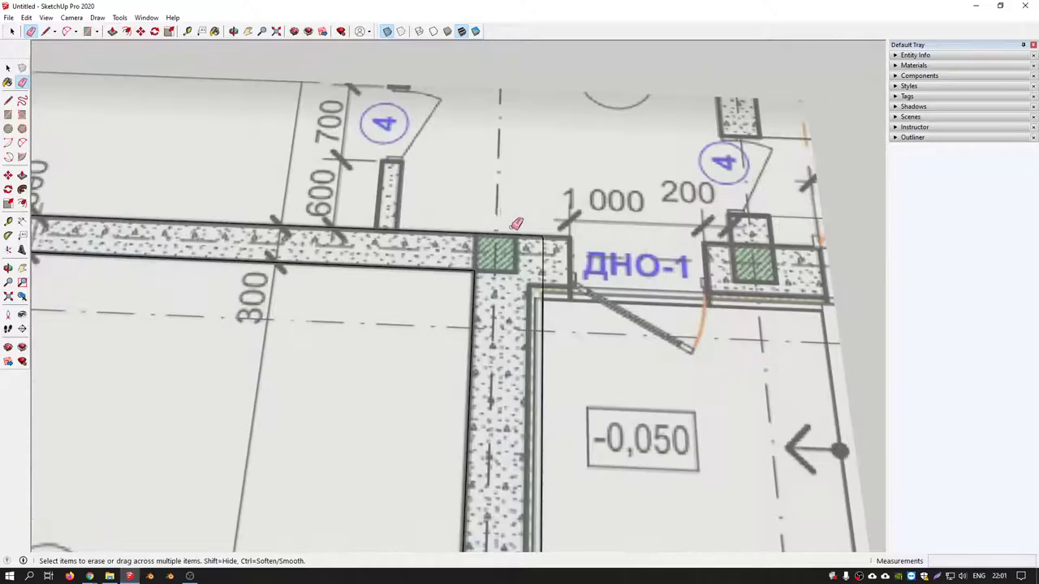
scroll(499, 375, down, 1)
scroll(457, 348, down, 3)
scroll(457, 347, up, 2)
scroll(457, 348, up, 3)
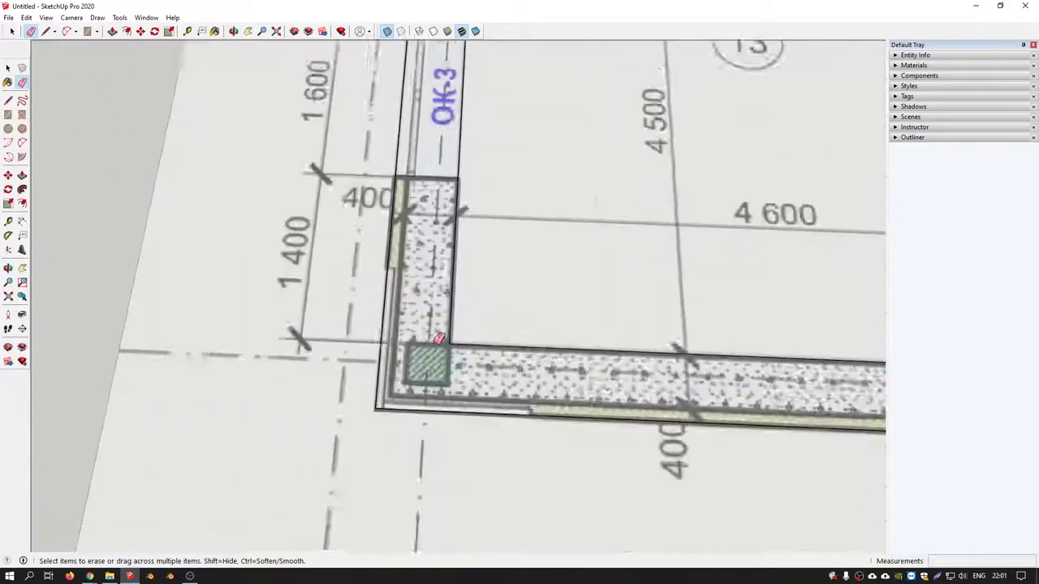
shift+middle_drag(426, 205, 426, 368)
scroll(260, 237, down, 3)
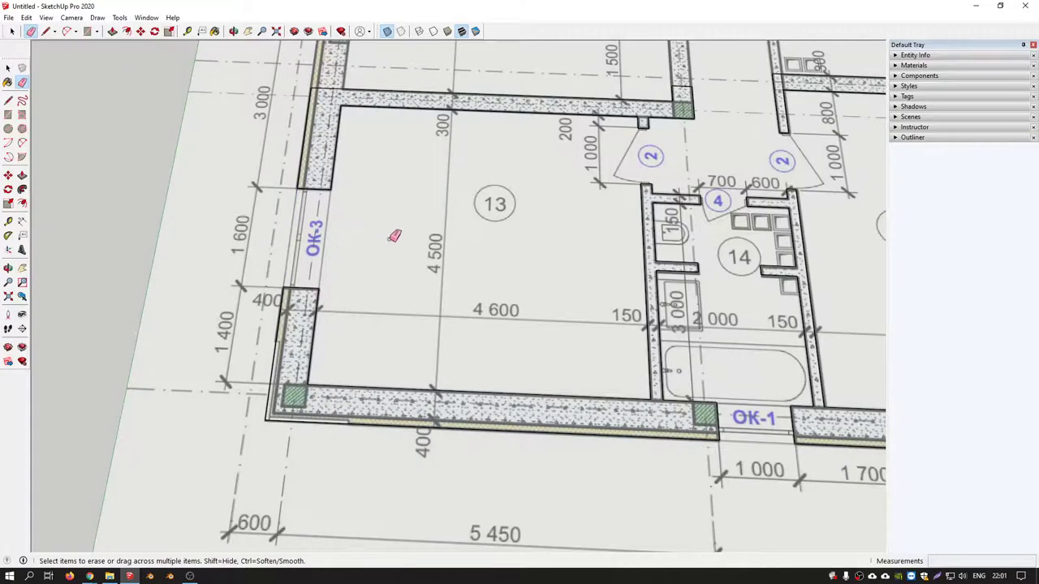
middle_drag(394, 236, 515, 98)
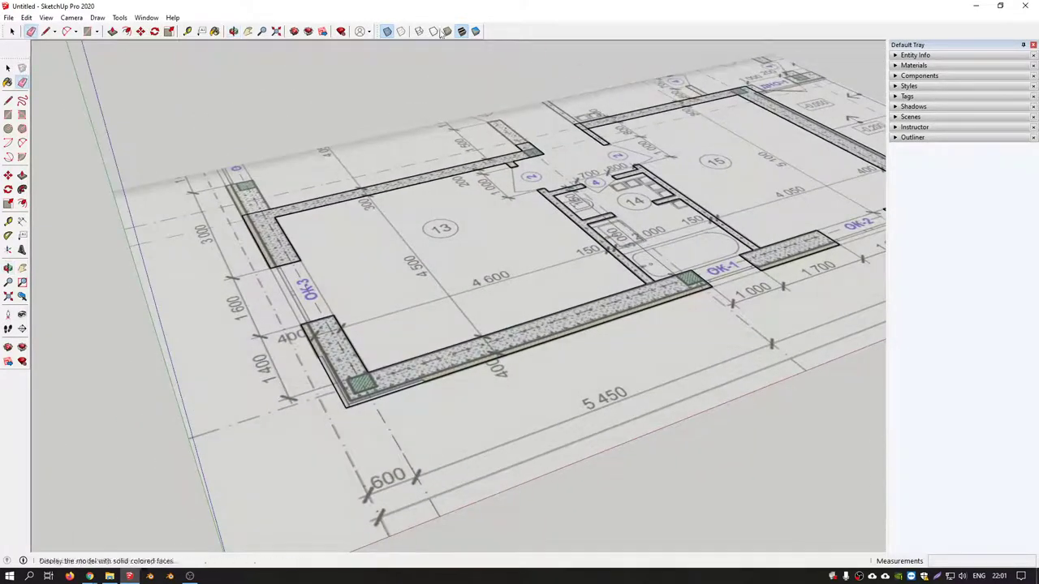
Turn off X-ray so wall faces show solid, and orbit to an oblique view of rooms 13–15.
click(387, 31)
middle_drag(507, 162, 507, 244)
scroll(507, 244, up, 2)
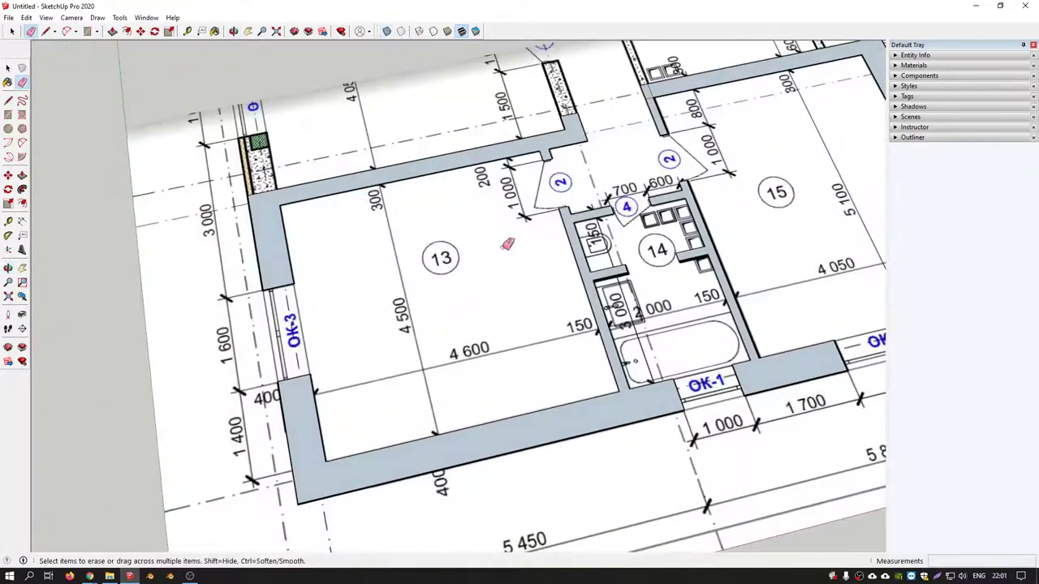
middle_drag(656, 89, 476, 220)
scroll(471, 232, up, 3)
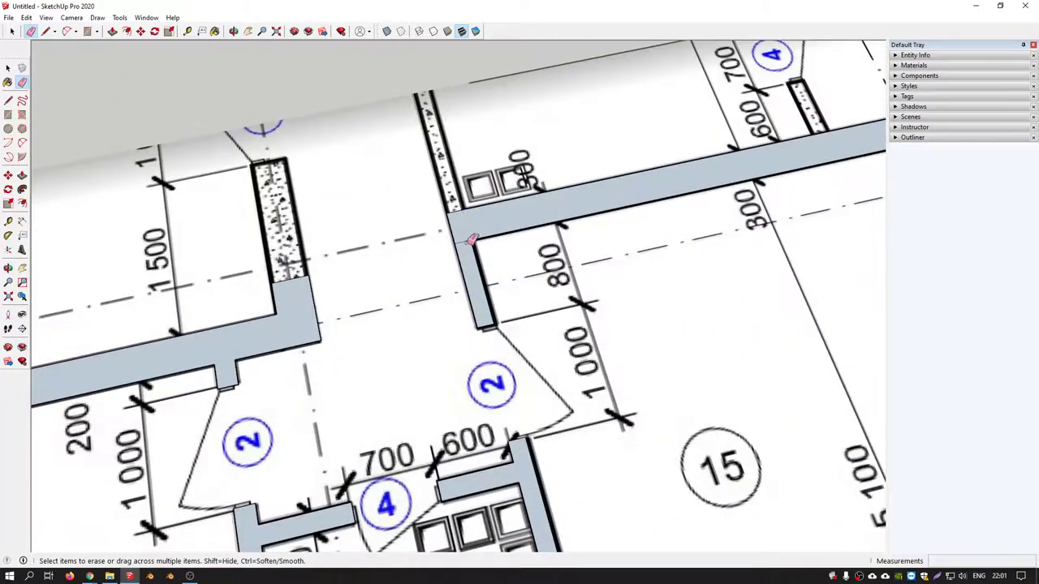
scroll(473, 224, down, 5)
mouse_move(487, 381)
middle_down()
mouse_move(479, 370)
mouse_move(586, 381)
middle_up()
scroll(443, 310, up, 2)
scroll(586, 381, down, 3)
mouse_move(514, 322)
middle_down()
mouse_move(506, 268)
mouse_move(501, 283)
middle_up()
scroll(506, 268, down, 4)
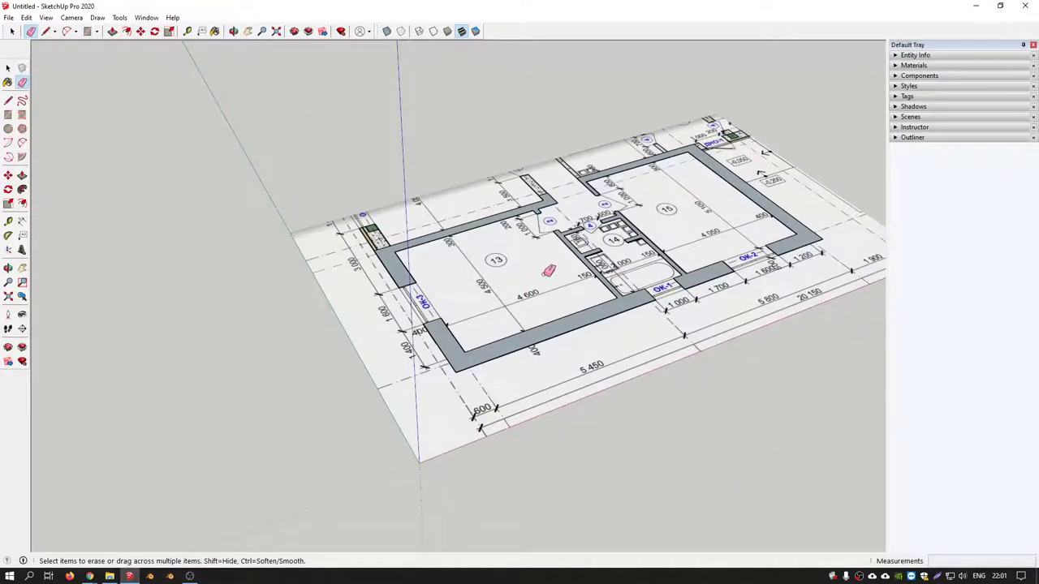
Push/Pull the L-shaped wall and the walls beside OK-1 and OK-2 up to 3000 mm.
key(p)
drag(600, 312, 625, 222)
text(3000)
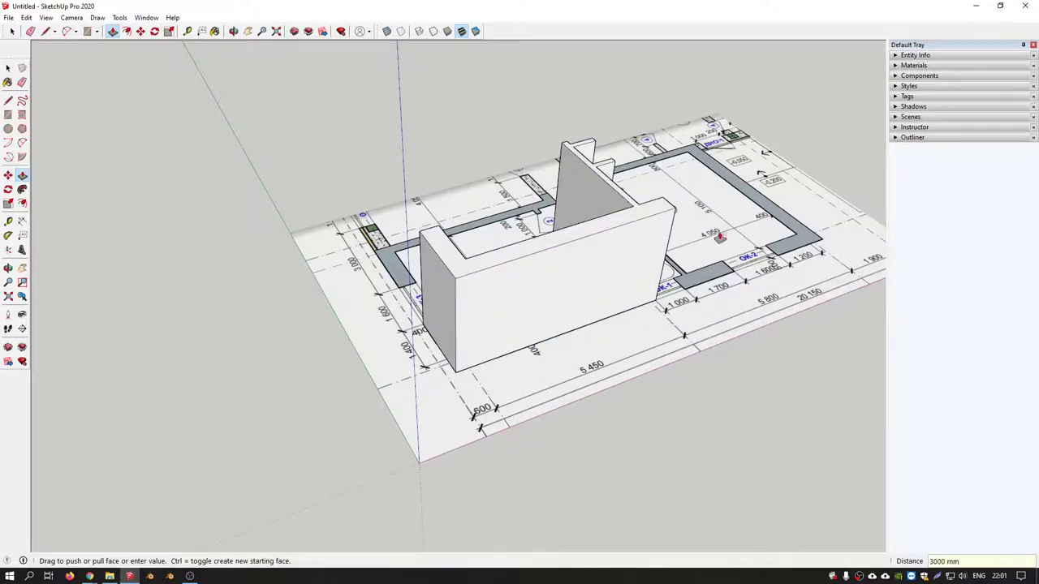
key(Return)
middle_drag(625, 222, 372, 370)
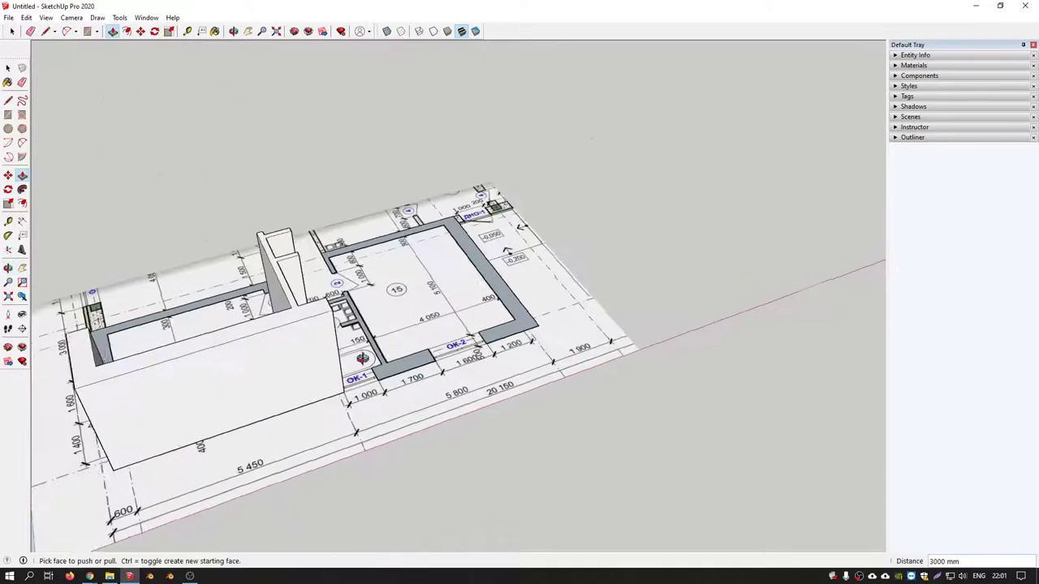
drag(375, 357, 309, 298)
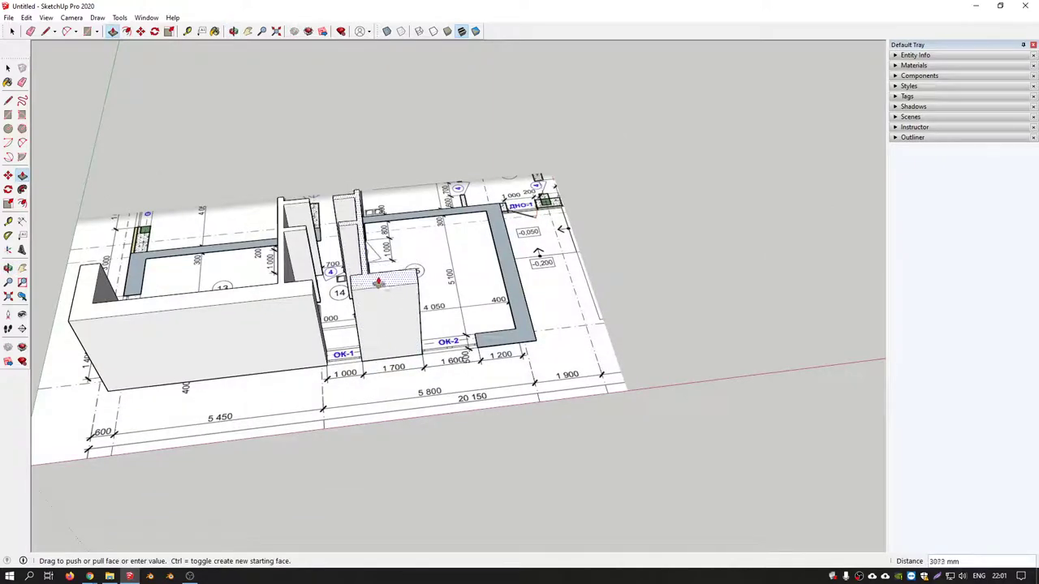
drag(486, 355, 414, 280)
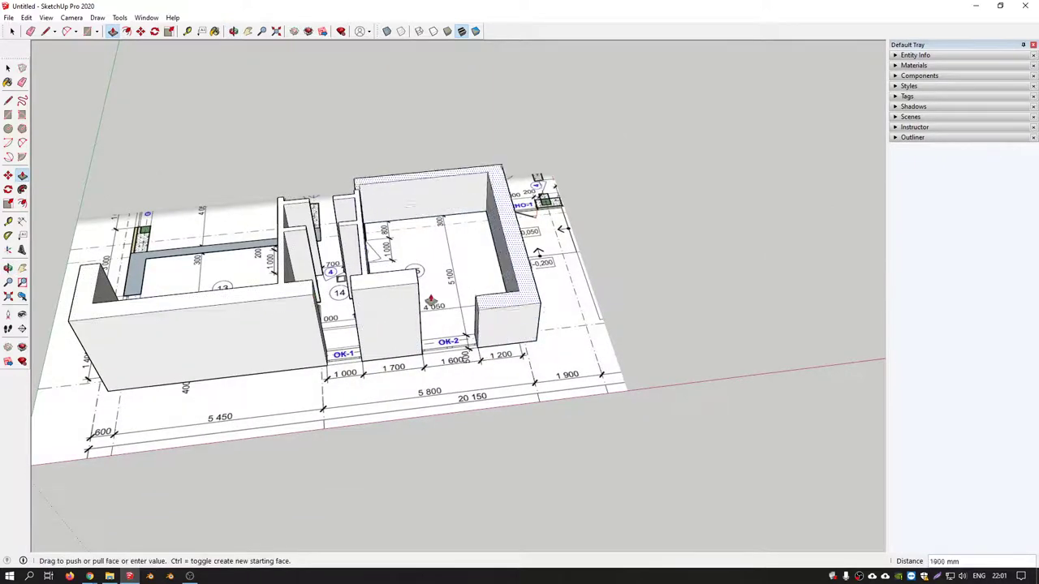
Raise the L-shaped wall near OK-3 to 3000 mm from the room 13 side.
middle_drag(159, 256, 380, 269)
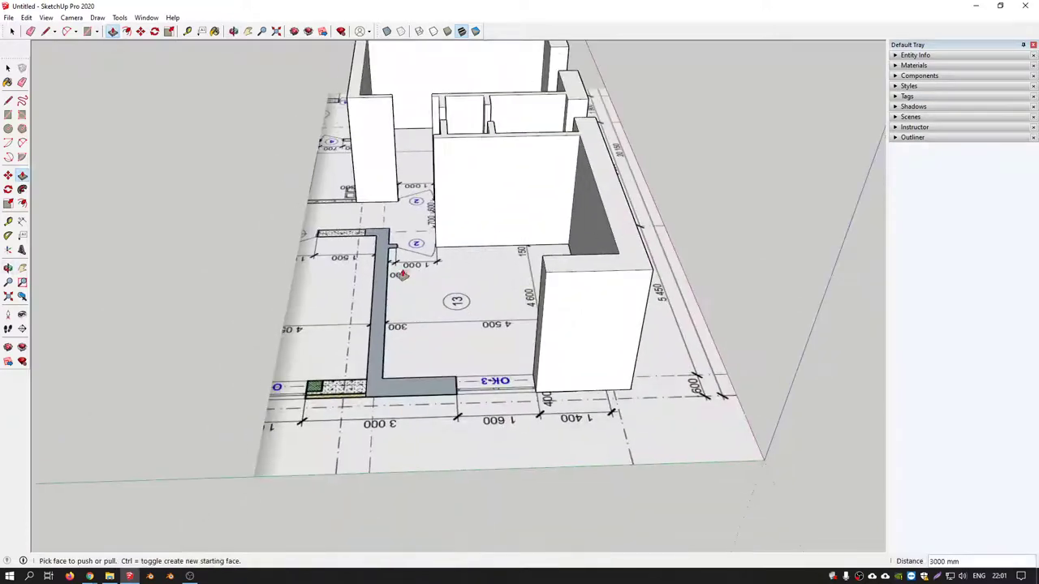
drag(380, 268, 436, 147)
mouse_move(436, 147)
middle_down()
mouse_move(471, 207)
mouse_move(436, 247)
mouse_move(454, 335)
middle_up()
scroll(442, 243, up, 5)
scroll(442, 243, down, 5)
scroll(459, 335, up, 4)
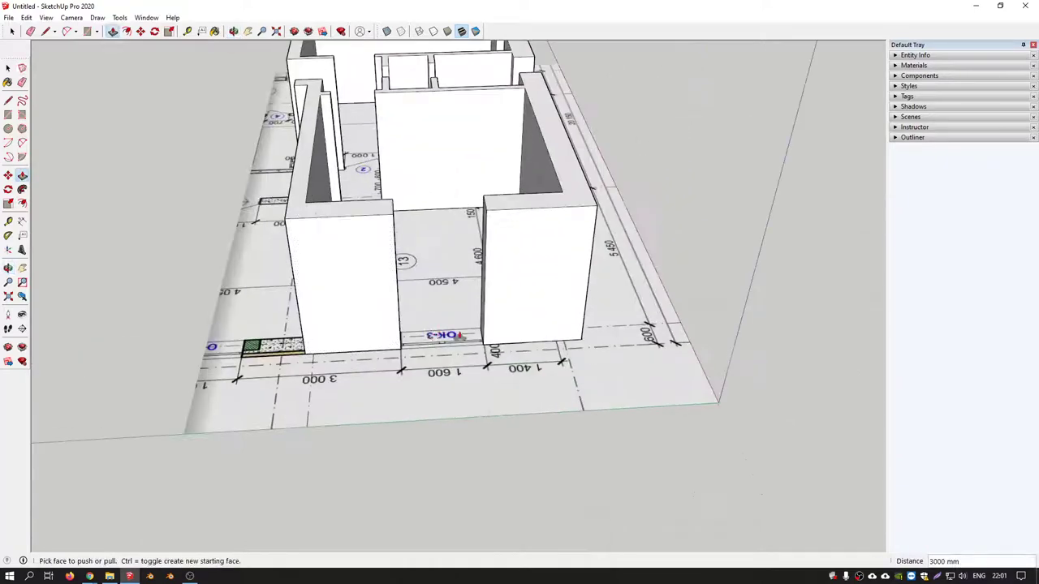
scroll(439, 342, up, 2)
scroll(466, 322, up, 2)
scroll(507, 379, up, 2)
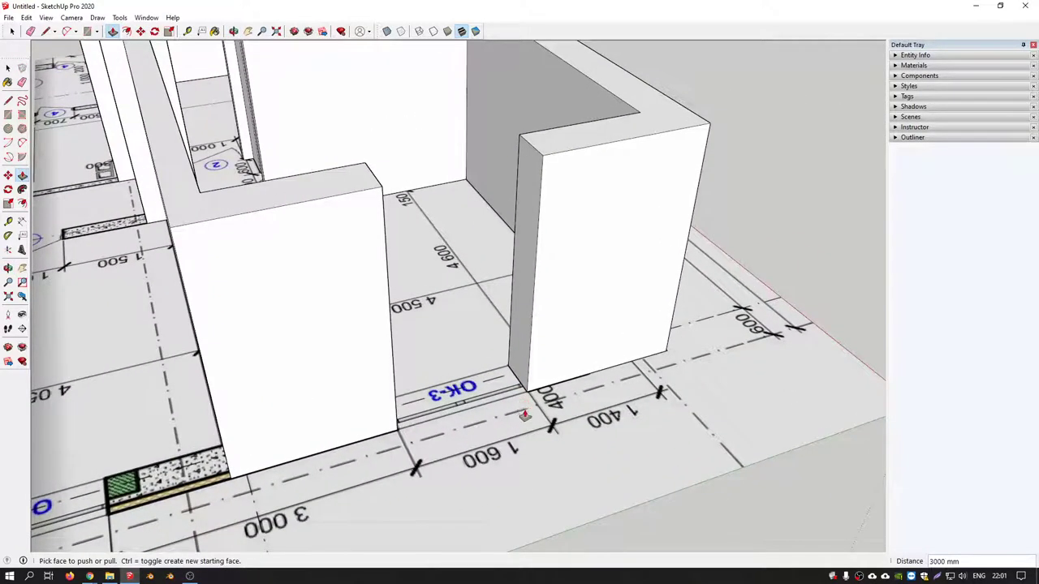
key(t)
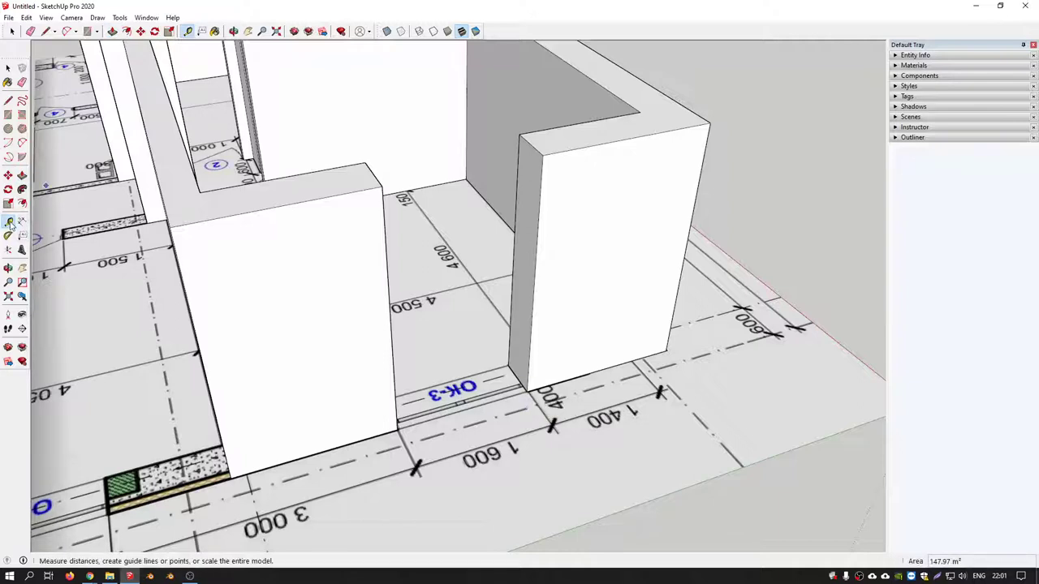
Place a guide point 2700 mm up the OK-3 wall corner, then begin measuring at OK-1's corner.
click(526, 391)
text(2700)
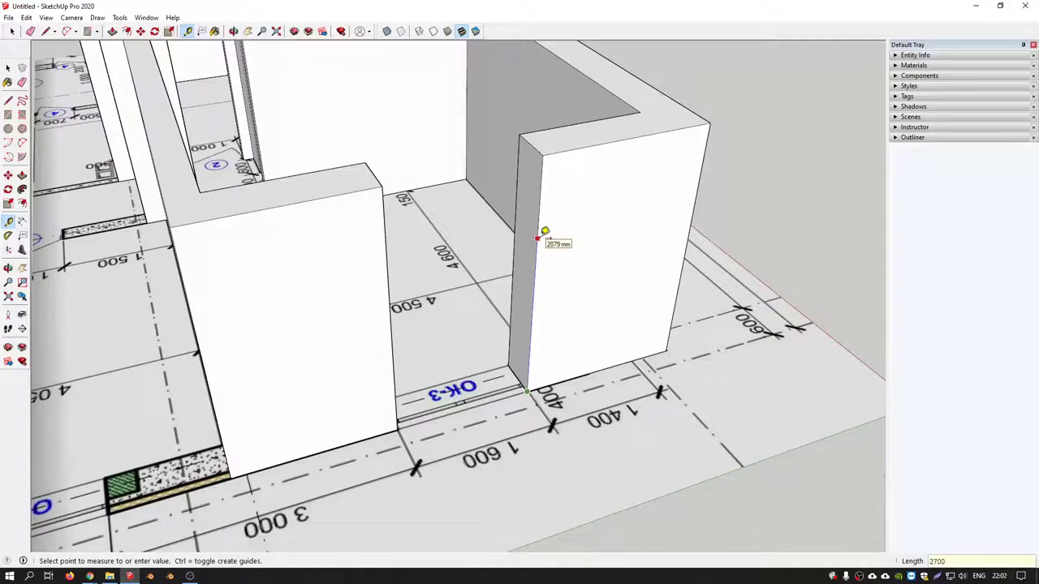
key(Return)
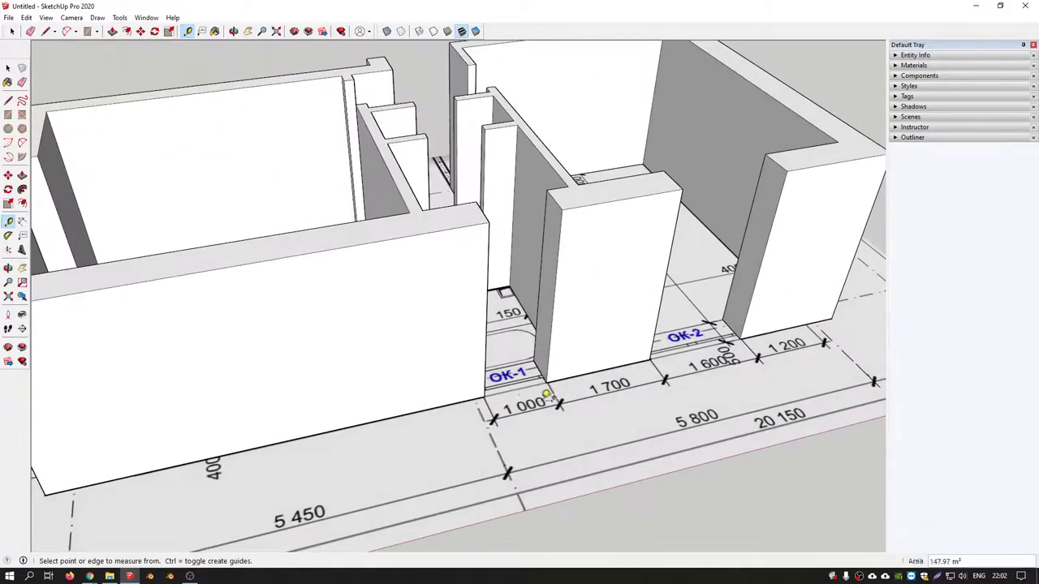
scroll(546, 396, up, 3)
click(552, 375)
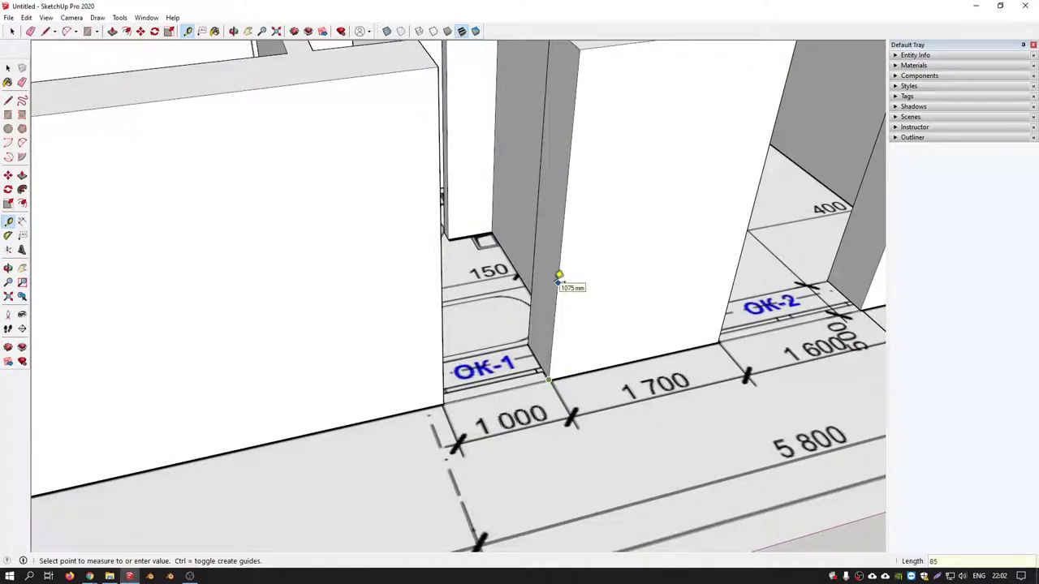
Mark a guide point at a measured height from the first wall corner.
key(Return)
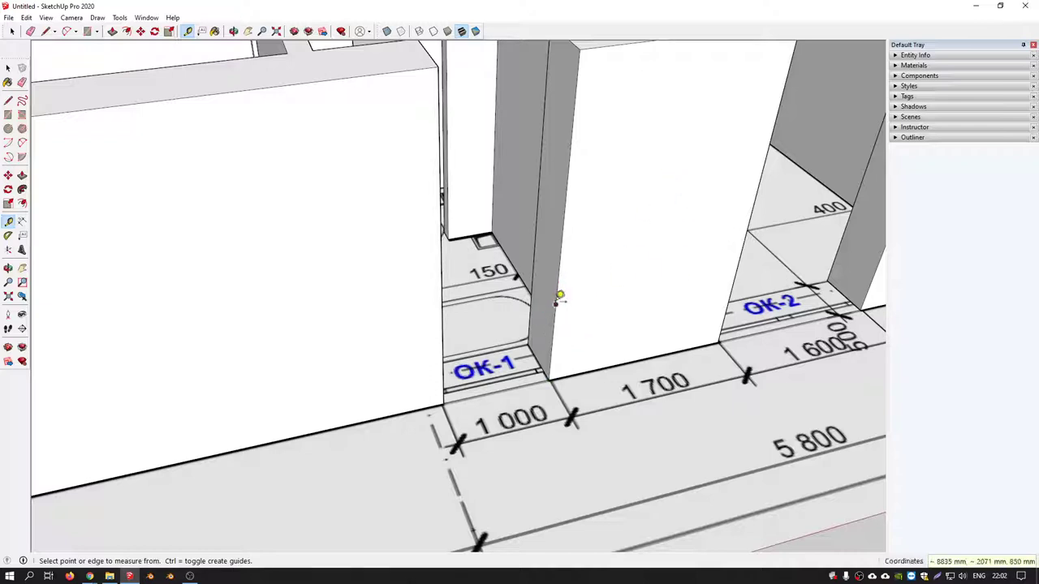
click(555, 304)
text(1400)
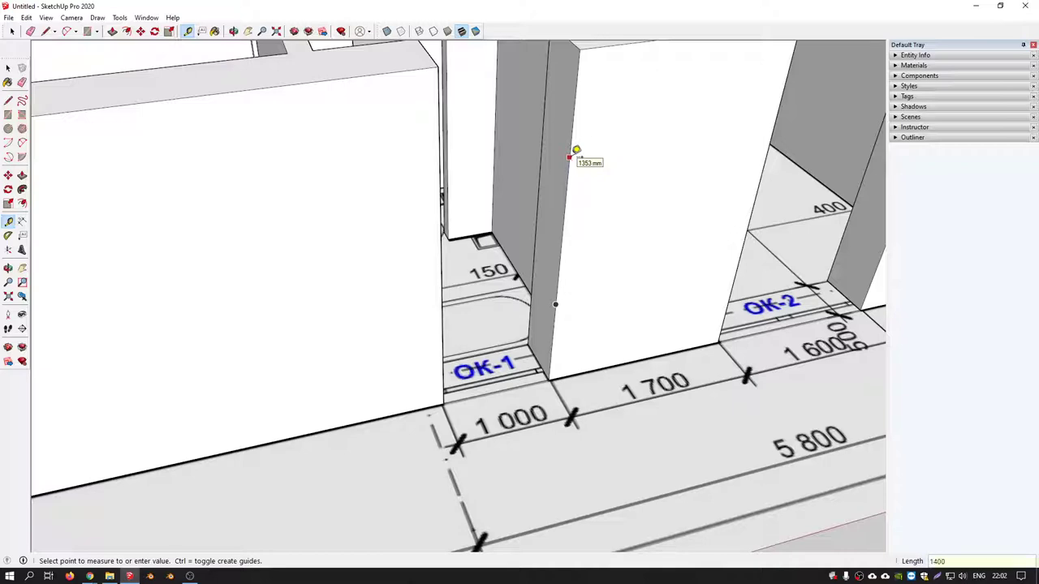
key(Return)
mouse_move(637, 162)
middle_down()
mouse_move(643, 73)
mouse_move(520, 266)
middle_up()
mouse_move(523, 176)
middle_down()
mouse_move(417, 276)
mouse_move(494, 301)
middle_up()
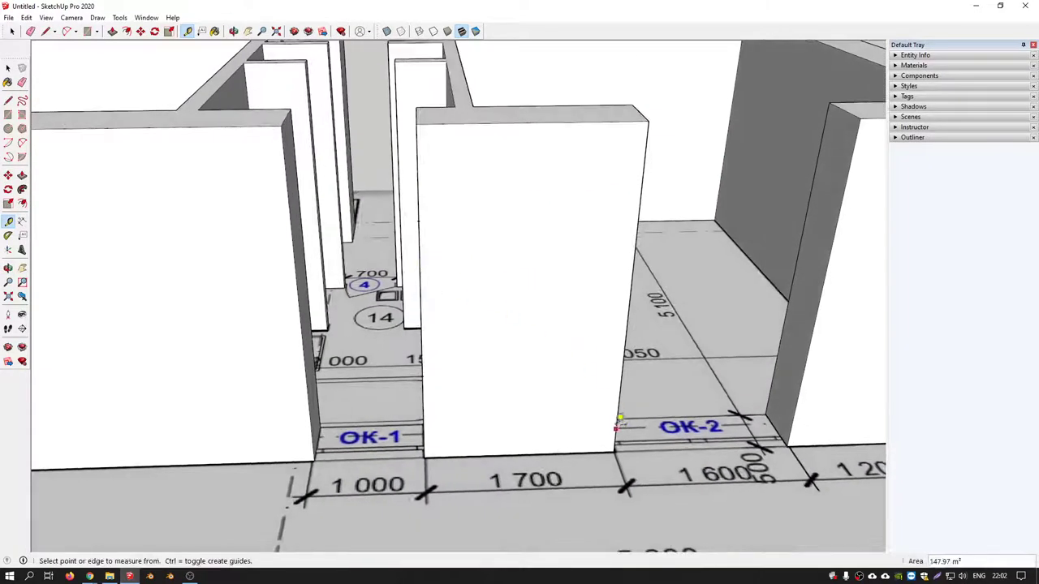
middle_drag(621, 444, 527, 385)
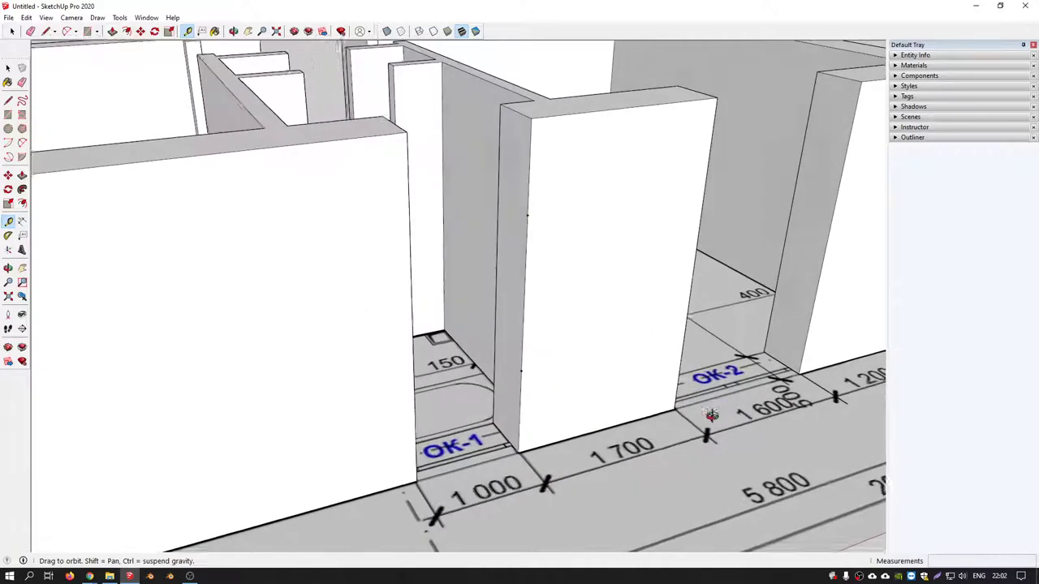
Mark a 2300 mm guide point up the wall edge between OK-1 and OK-2.
click(526, 369)
text(1600)
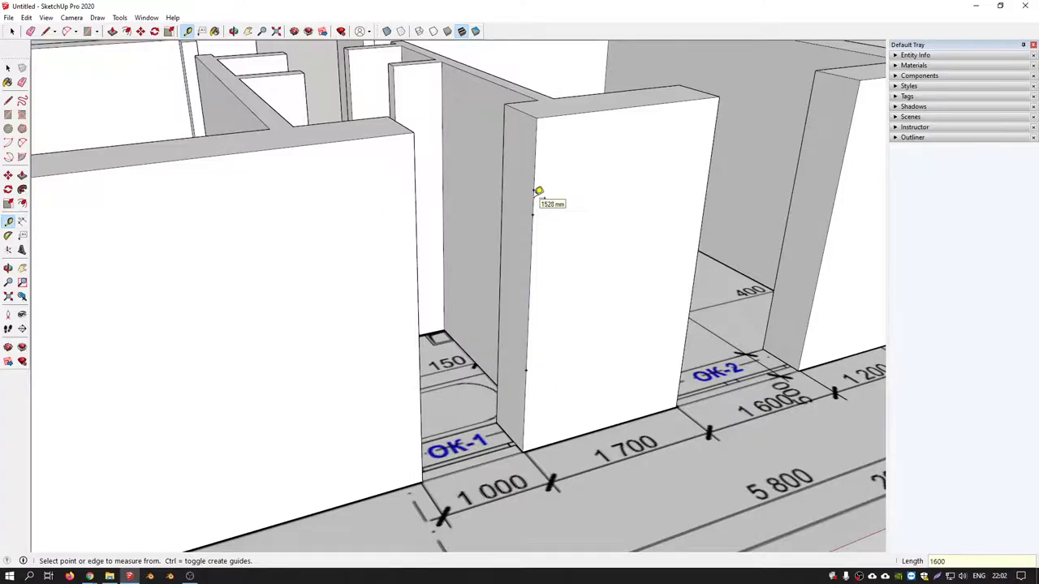
scroll(587, 260, down, 4)
mouse_move(587, 259)
middle_down()
mouse_move(284, 140)
mouse_move(400, 297)
mouse_move(473, 323)
mouse_move(514, 322)
mouse_move(437, 270)
middle_up()
scroll(472, 323, down, 5)
scroll(513, 322, up, 3)
scroll(514, 322, up, 2)
scroll(437, 270, up, 2)
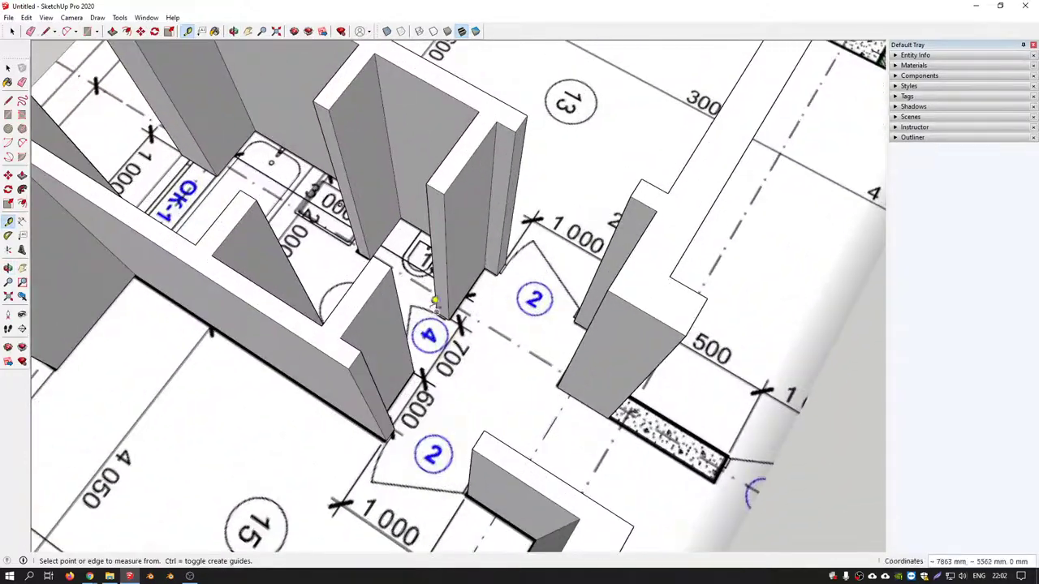
scroll(437, 270, up, 2)
click(447, 333)
text(2300)
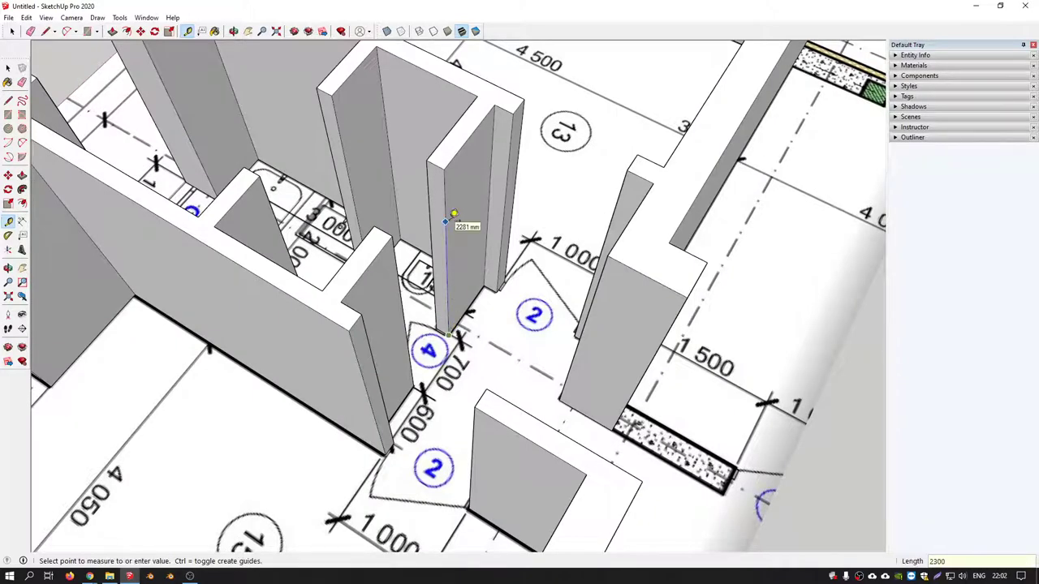
click(454, 218)
scroll(471, 246, down, 5)
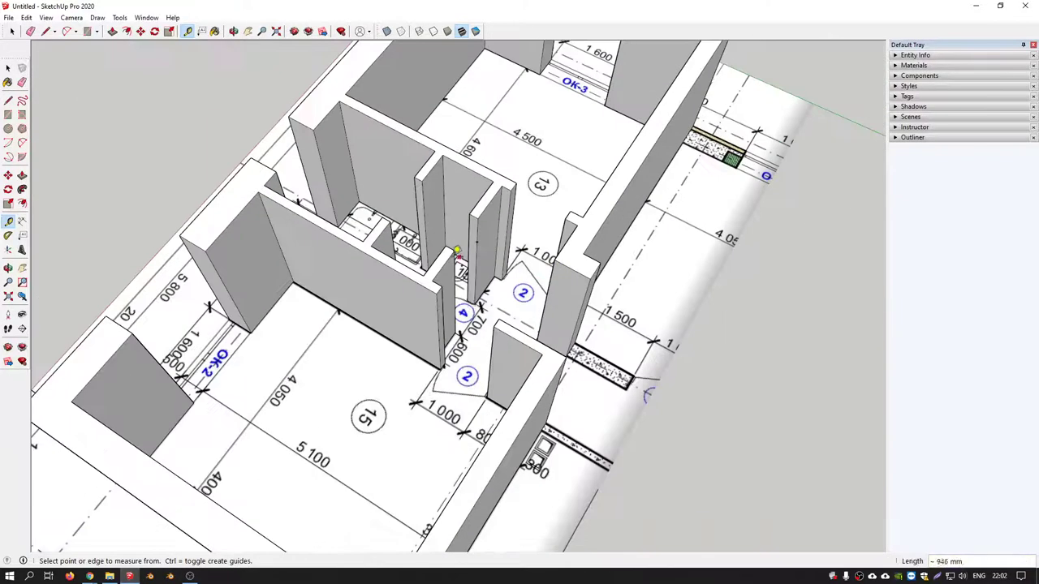
mouse_move(470, 246)
middle_down()
mouse_move(586, 213)
mouse_move(580, 279)
mouse_move(596, 349)
mouse_move(568, 297)
middle_up()
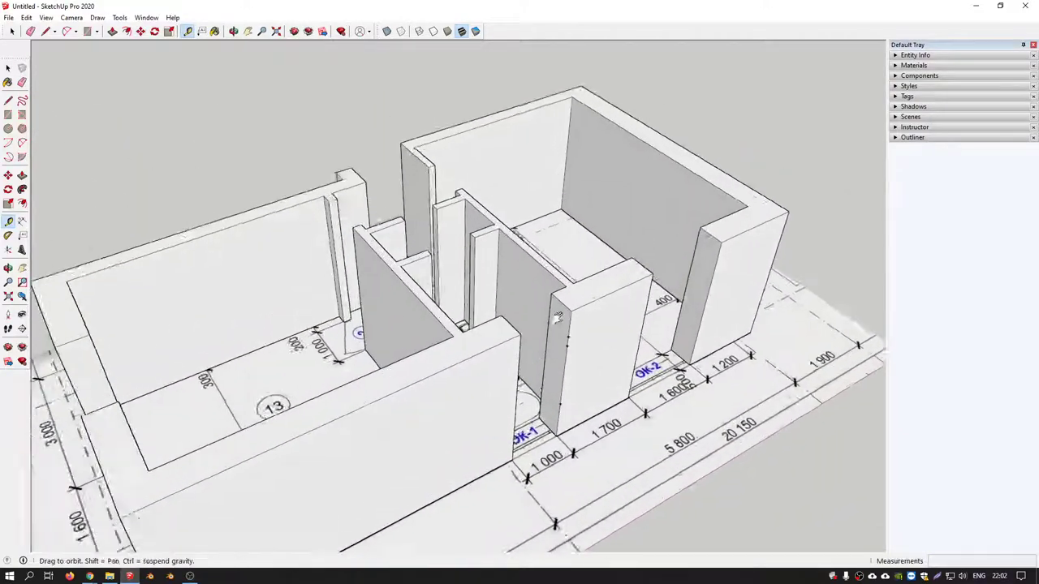
scroll(616, 257, up, 3)
mouse_move(617, 257)
middle_down()
mouse_move(475, 300)
mouse_move(348, 301)
mouse_move(679, 308)
middle_up()
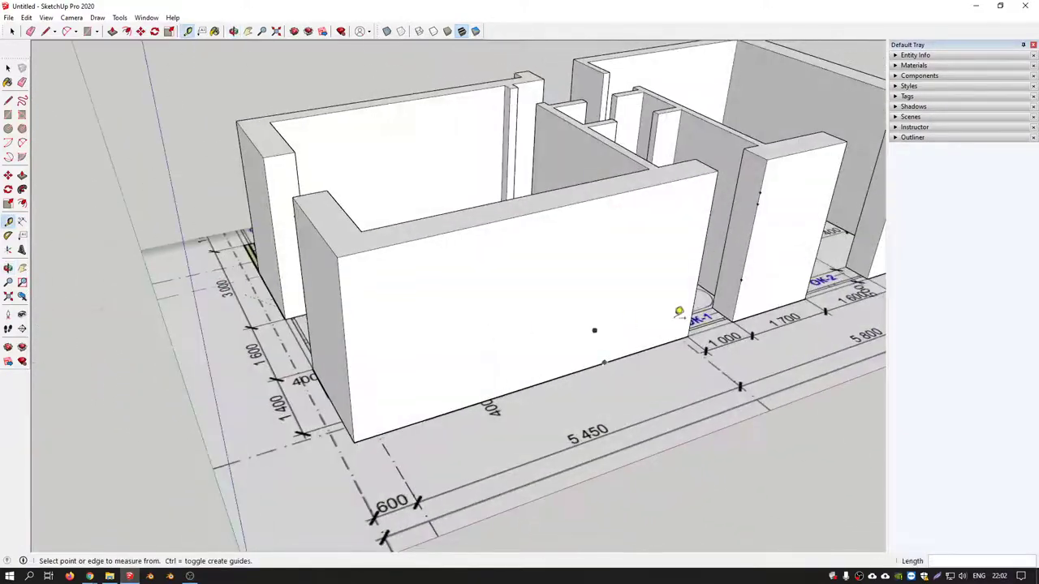
scroll(379, 270, up, 3)
scroll(379, 270, up, 2)
scroll(505, 278, up, 2)
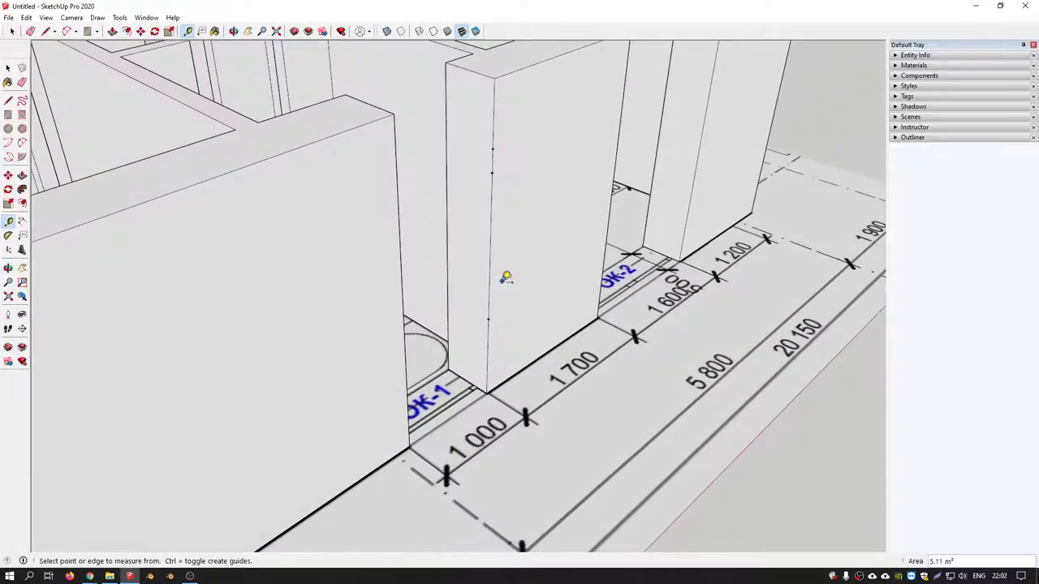
Draw edges across the first wall faces between their guide points.
key(l)
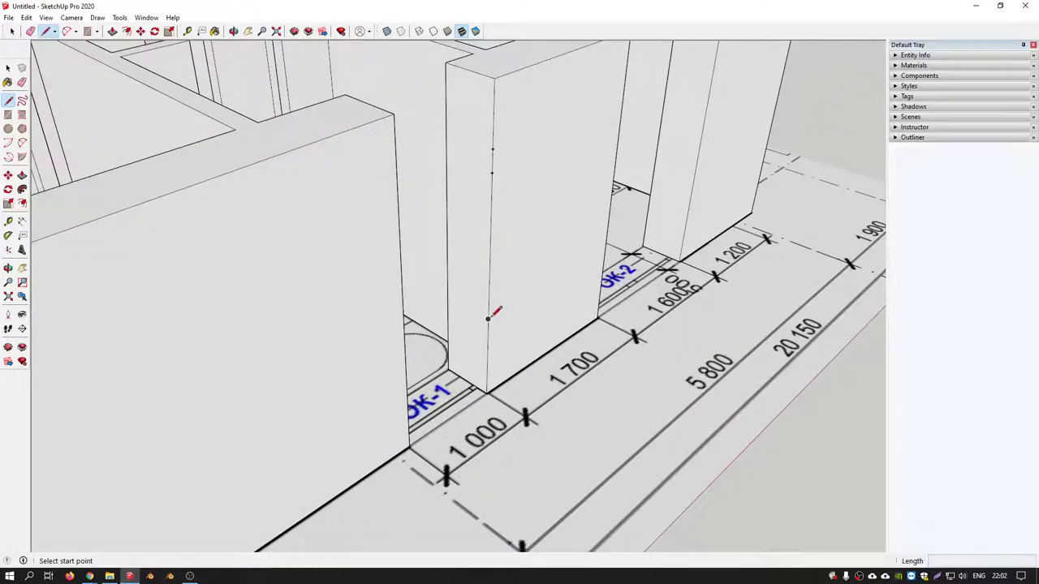
click(488, 319)
click(452, 296)
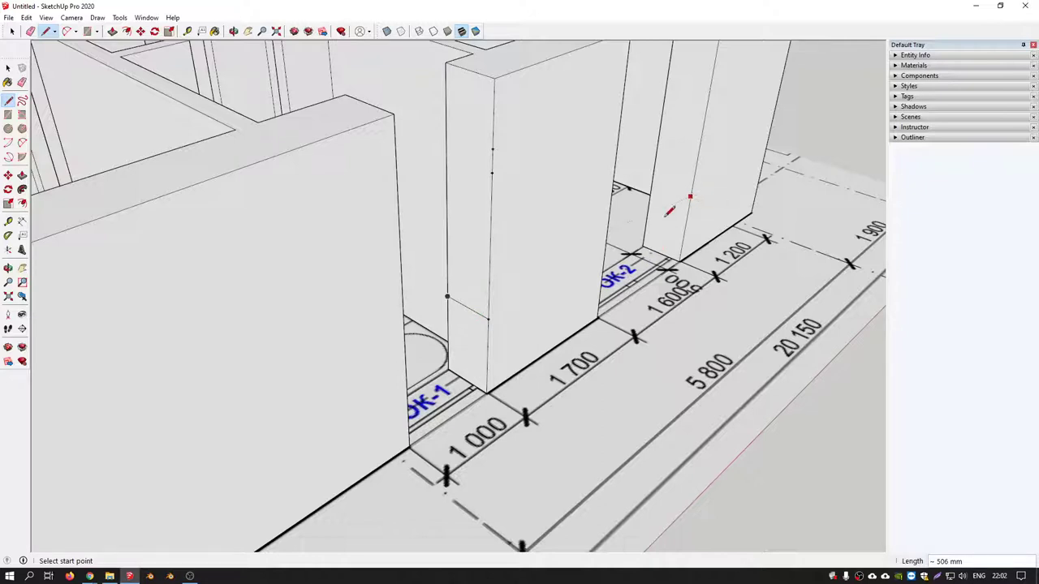
click(690, 194)
click(656, 178)
mouse_move(666, 341)
middle_down()
mouse_move(541, 303)
mouse_move(459, 235)
middle_up()
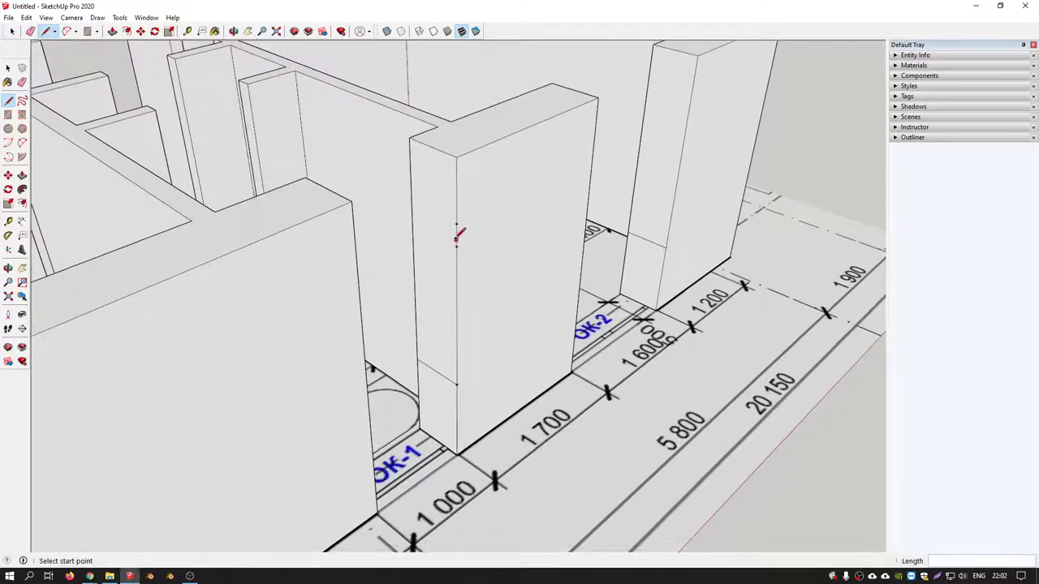
click(457, 246)
key(Escape)
click(456, 224)
click(411, 202)
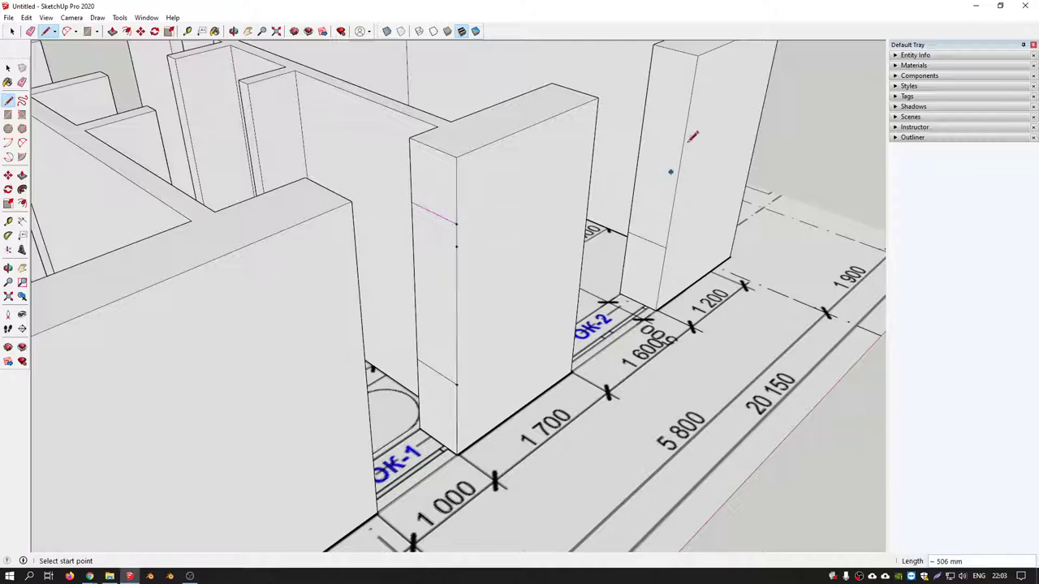
Draw a short 153 mm edge across the interior wall face.
click(690, 108)
key(Escape)
scroll(674, 129, down, 3)
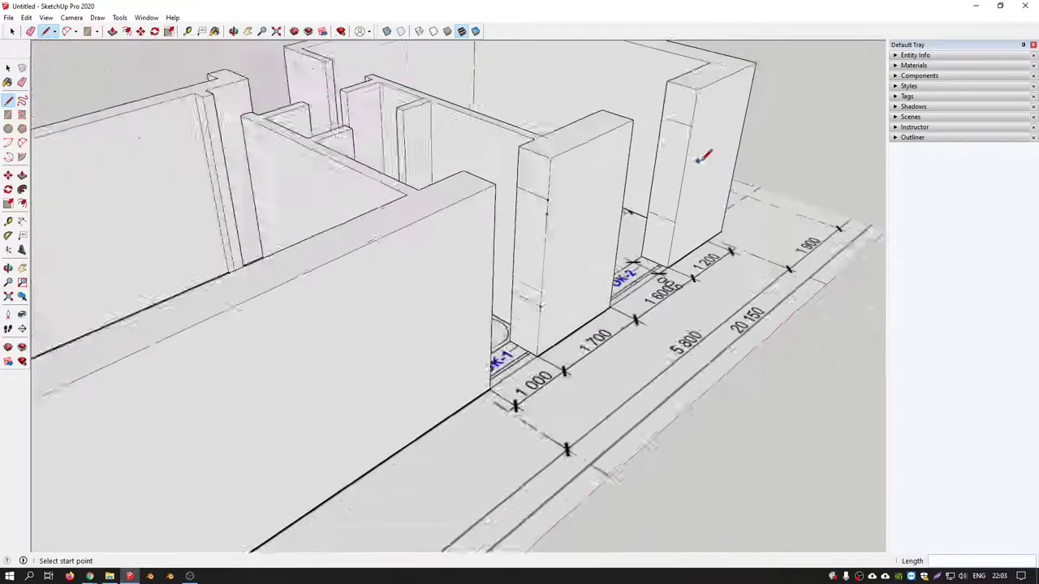
scroll(685, 170, down, 3)
scroll(677, 189, down, 5)
middle_drag(663, 311, 530, 202)
scroll(511, 187, up, 5)
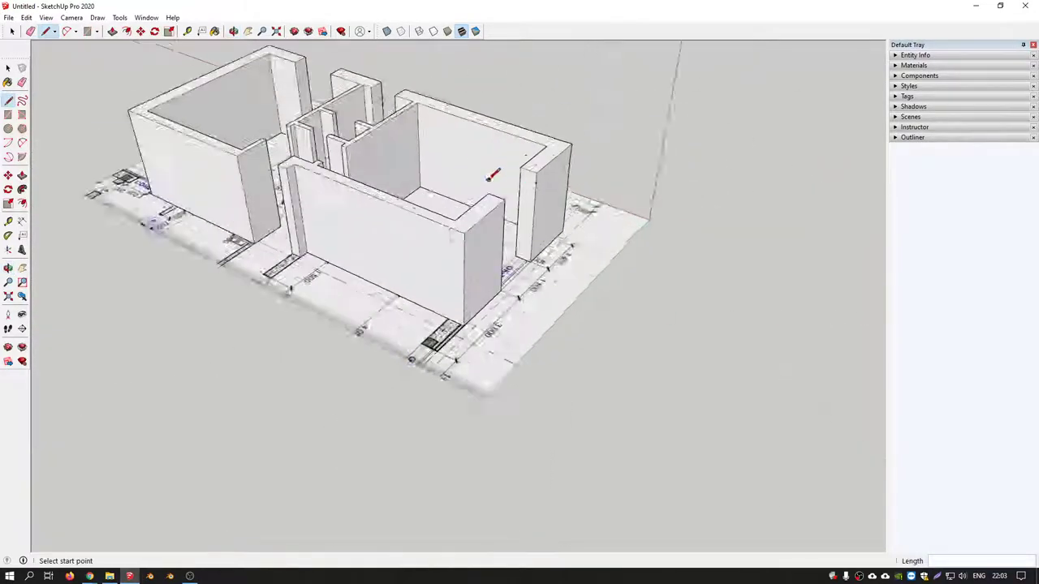
scroll(528, 187, up, 5)
scroll(535, 193, up, 2)
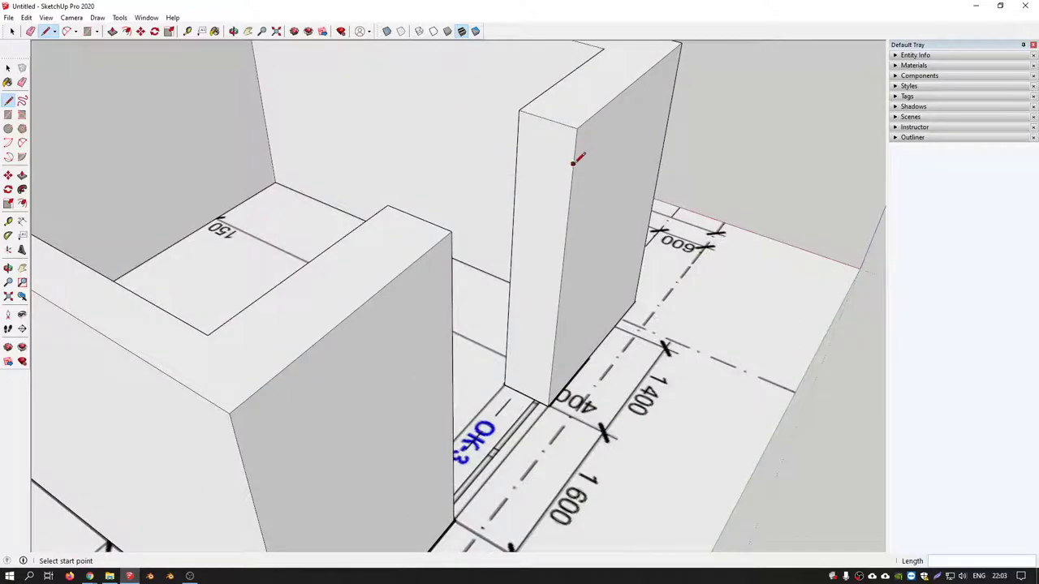
scroll(528, 140, down, 5)
middle_drag(528, 139, 484, 290)
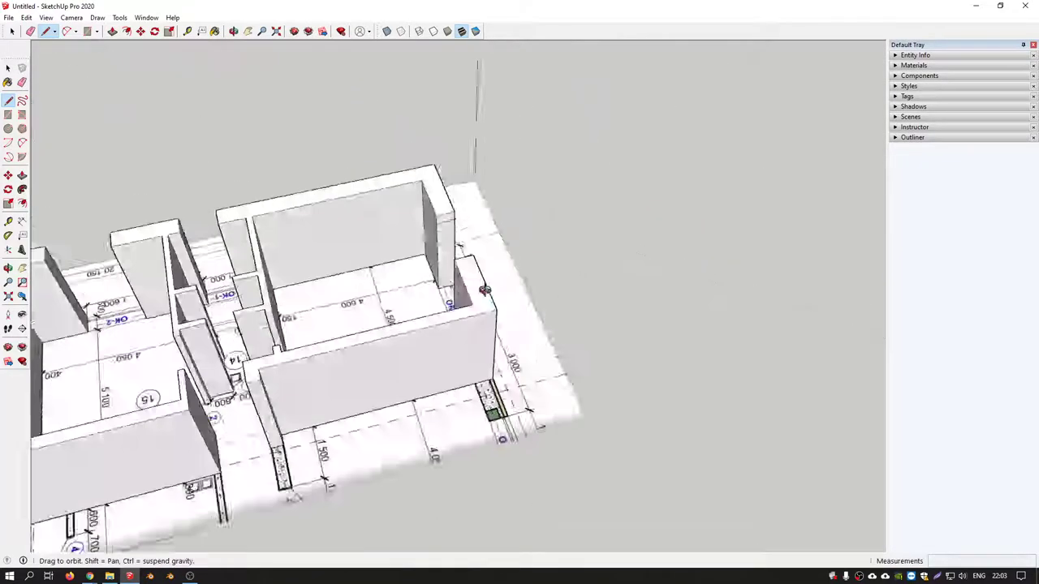
scroll(485, 290, up, 3)
scroll(464, 225, up, 3)
scroll(460, 227, up, 3)
scroll(457, 223, up, 3)
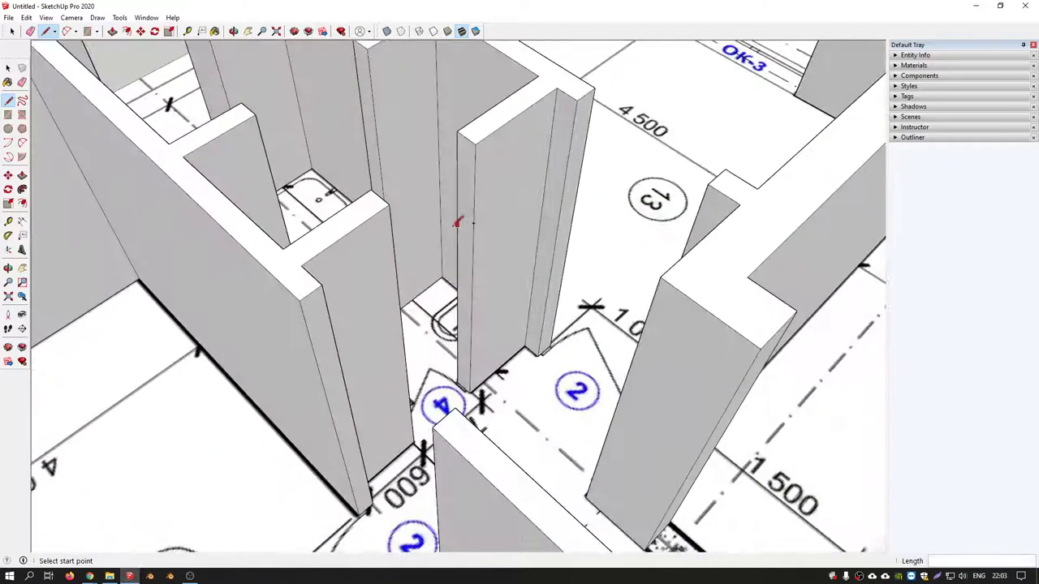
click(474, 214)
click(464, 213)
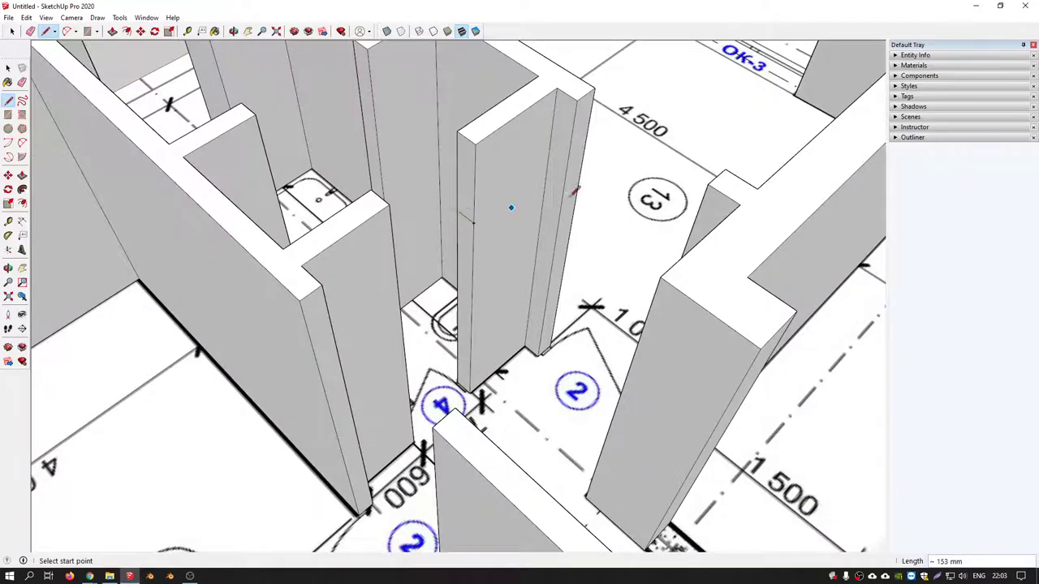
Attempt edges on the thin interior walls, then start pushing the face below an edge.
middle_drag(574, 190, 546, 182)
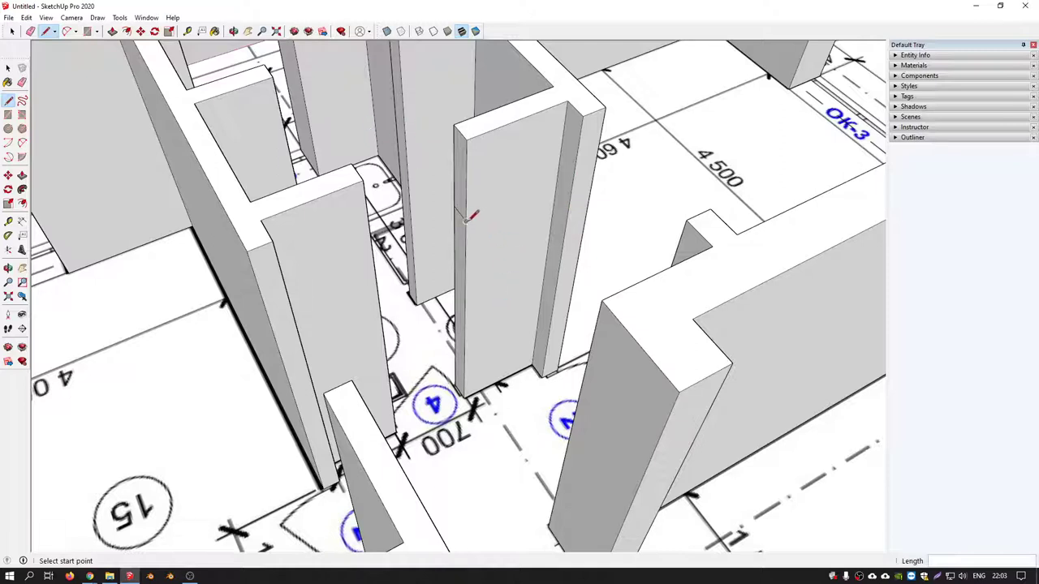
click(570, 198)
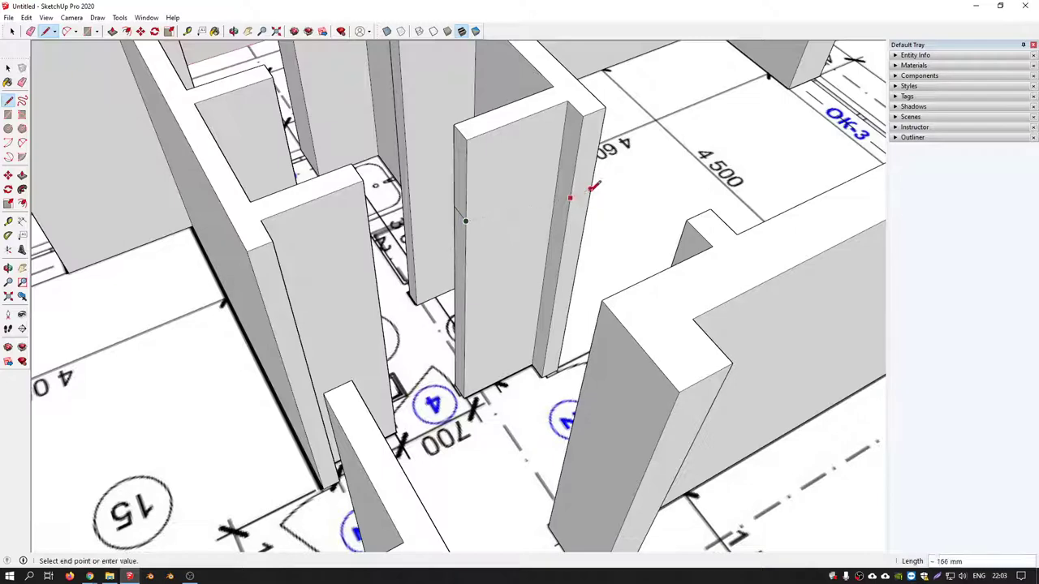
key(Escape)
mouse_move(510, 294)
middle_down()
mouse_move(441, 278)
mouse_move(387, 287)
middle_up()
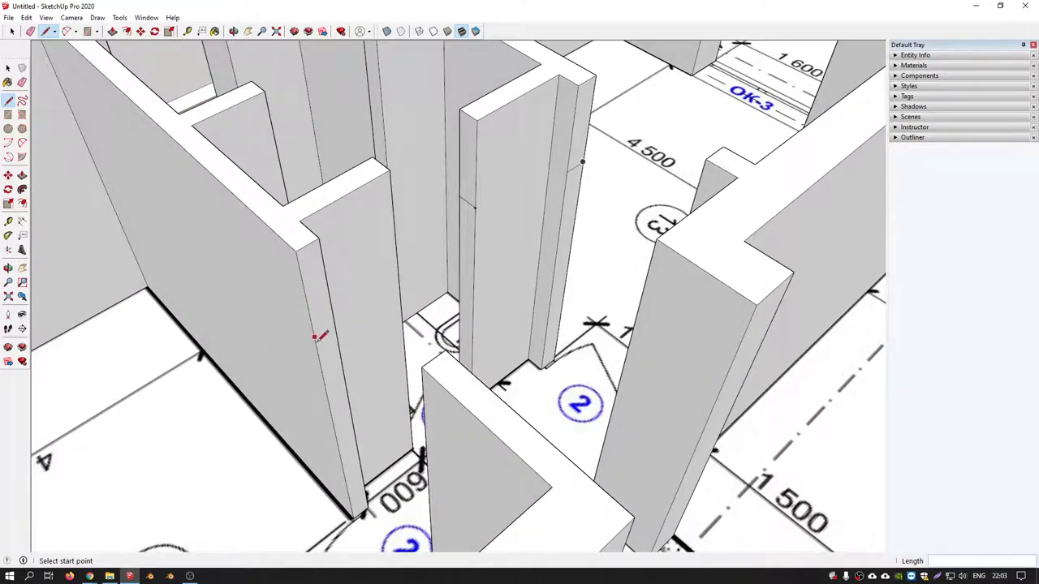
click(316, 337)
key(Escape)
mouse_move(397, 300)
middle_down()
mouse_move(377, 324)
mouse_move(364, 259)
middle_up()
key(p)
click(380, 264)
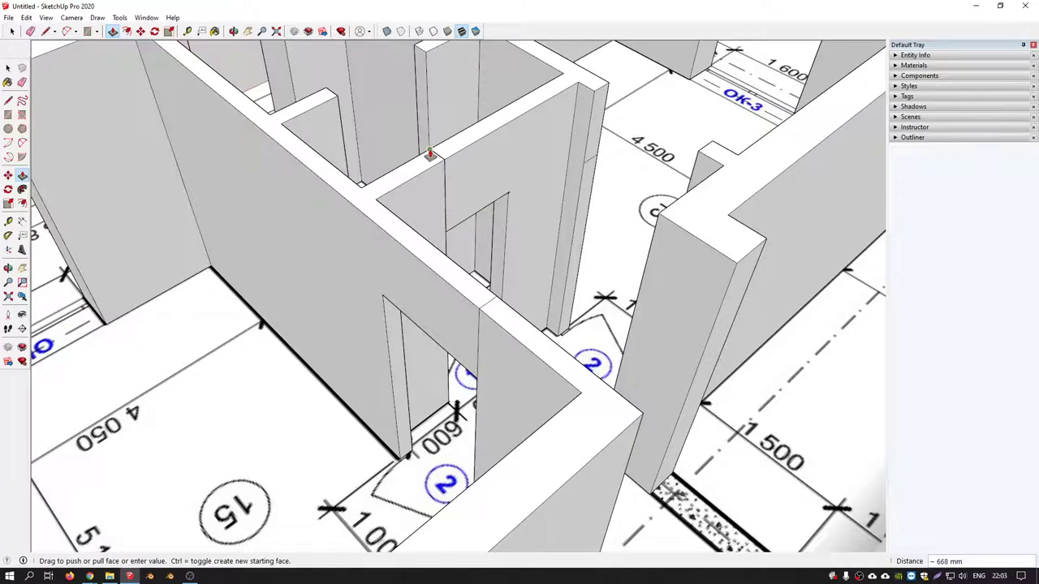
Push the split wall faces into the wall, cutting a door opening.
click(431, 154)
click(596, 117)
click(725, 140)
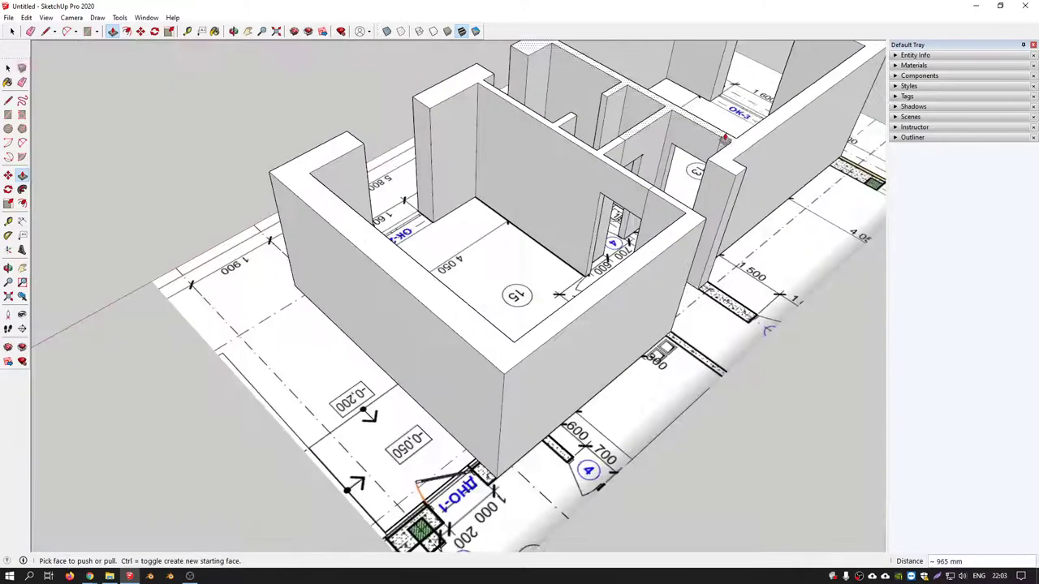
scroll(725, 140, down, 5)
mouse_move(725, 140)
middle_down()
mouse_move(487, 244)
mouse_move(435, 314)
mouse_move(391, 214)
middle_up()
scroll(487, 244, up, 5)
click(394, 213)
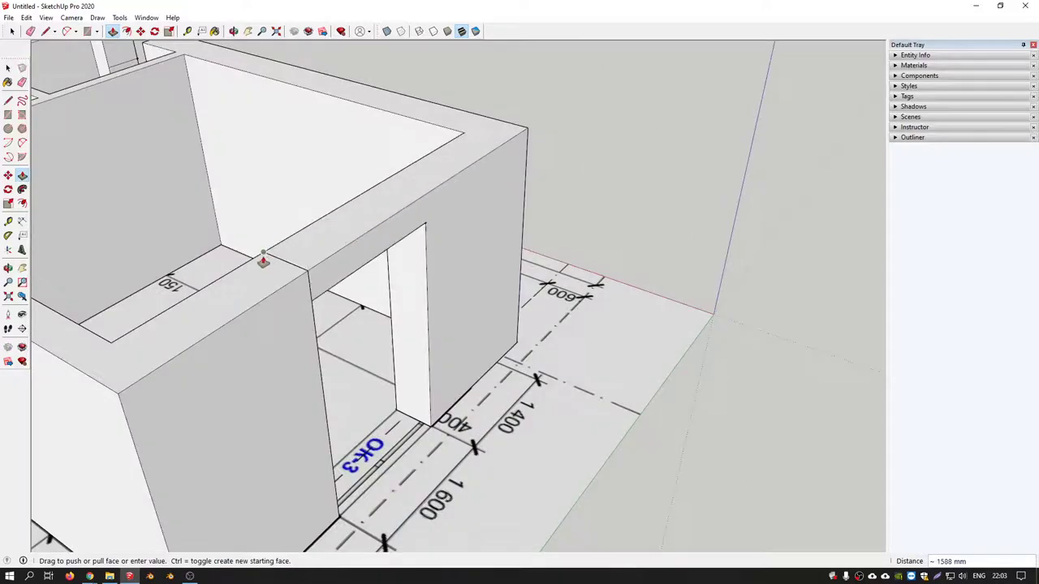
scroll(263, 260, down, 2)
scroll(263, 260, down, 3)
mouse_move(263, 260)
middle_down()
mouse_move(348, 371)
mouse_move(391, 334)
middle_up()
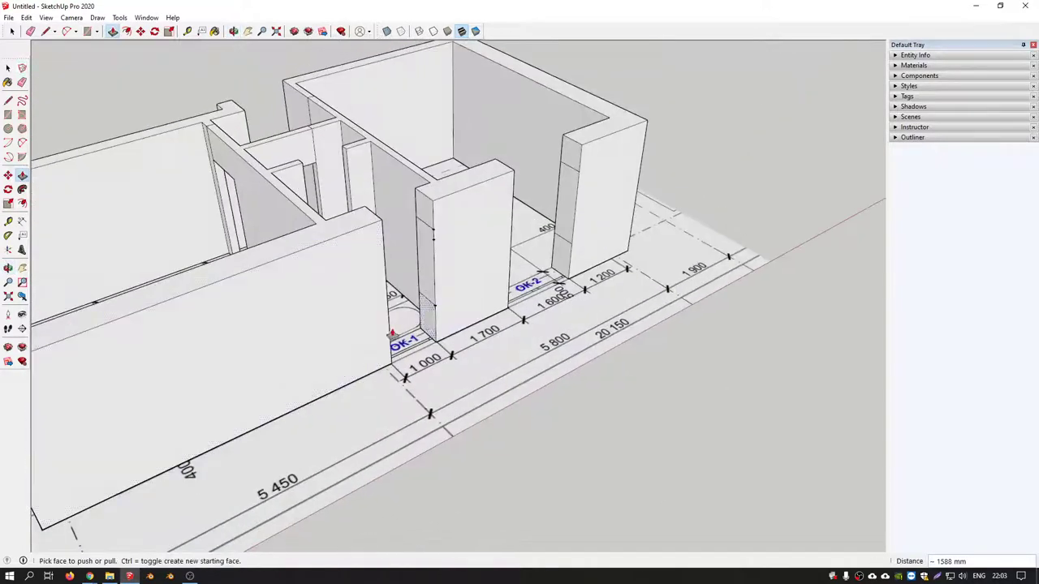
Push OK-1 through, pull the column face flush, and raise OK-2's lower face into a sill.
click(392, 333)
click(394, 369)
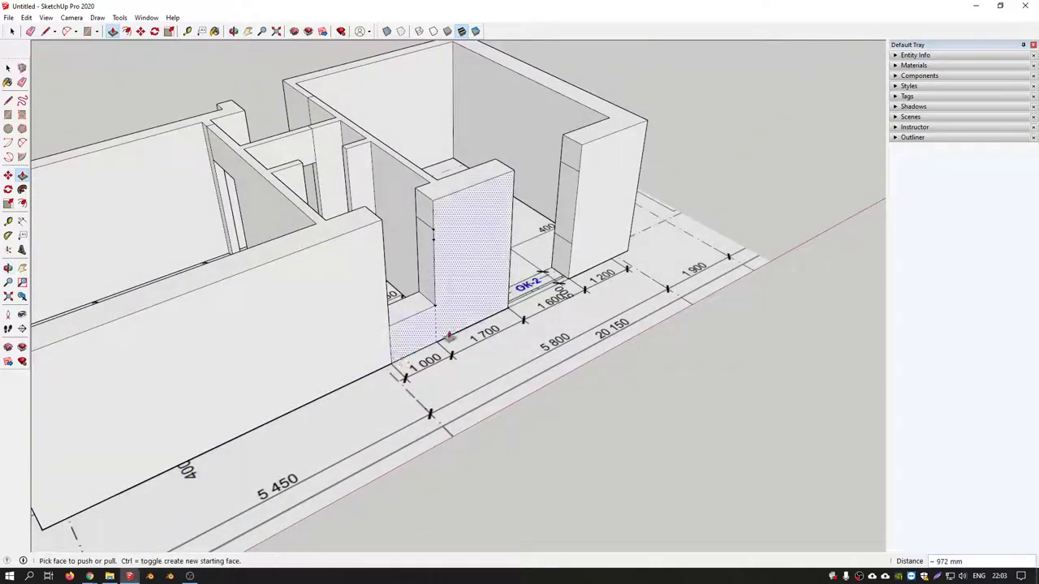
click(438, 228)
click(369, 208)
click(586, 188)
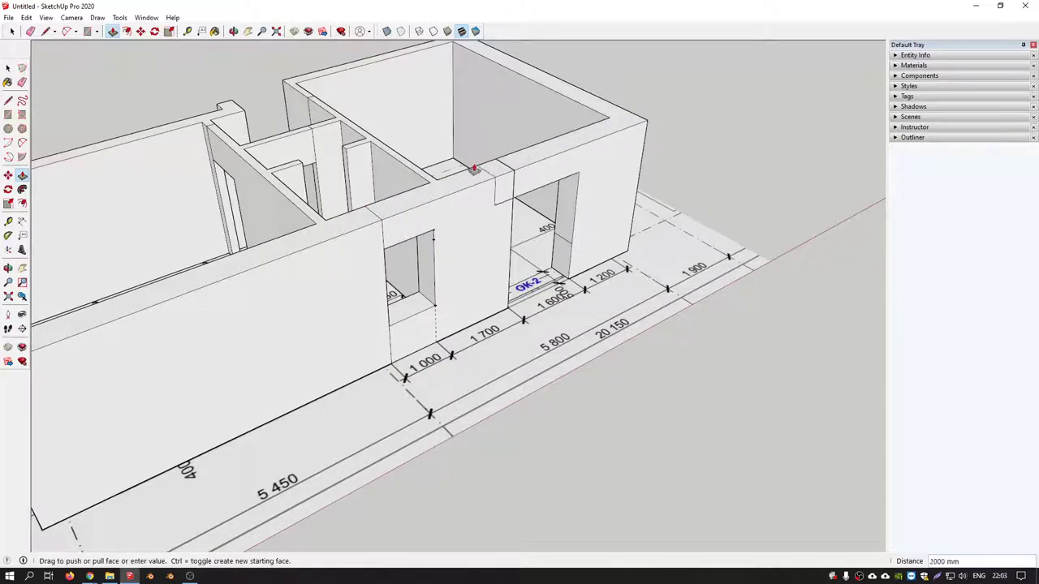
click(494, 164)
click(559, 238)
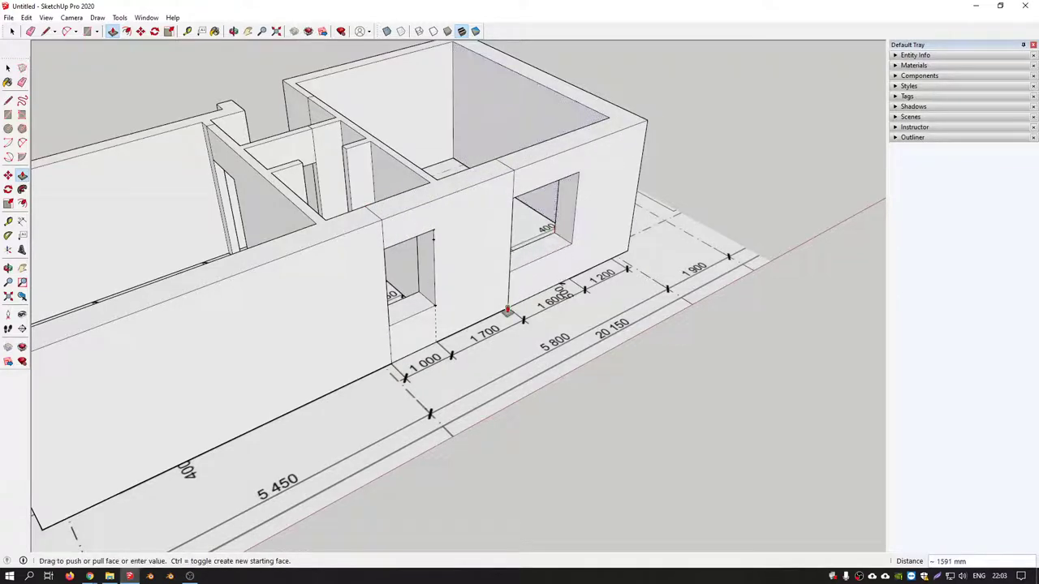
mouse_move(471, 297)
middle_down()
mouse_move(332, 184)
mouse_move(418, 239)
middle_up()
scroll(470, 244, up, 3)
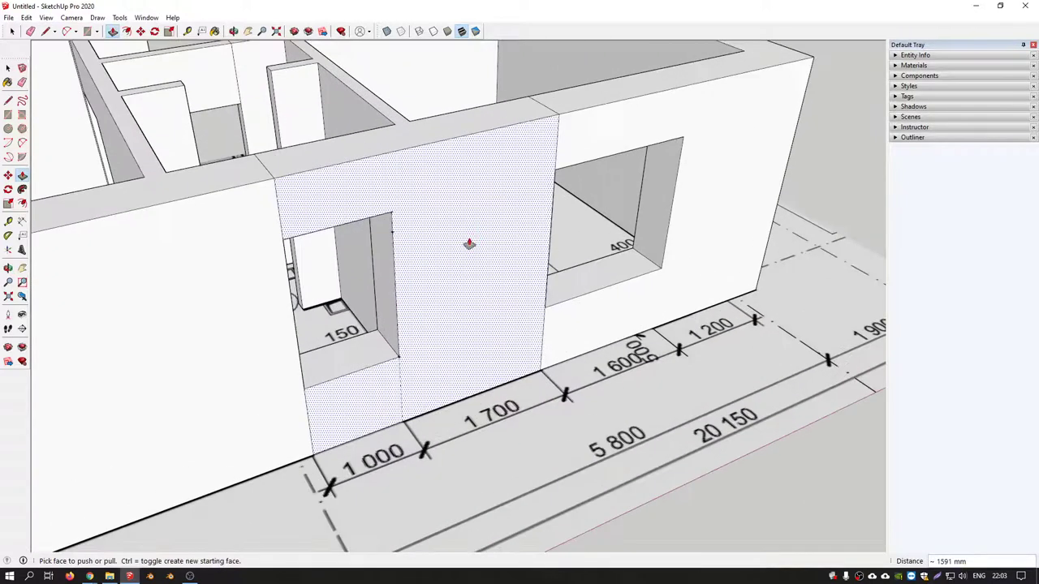
scroll(469, 243, down, 3)
middle_drag(480, 238, 465, 311)
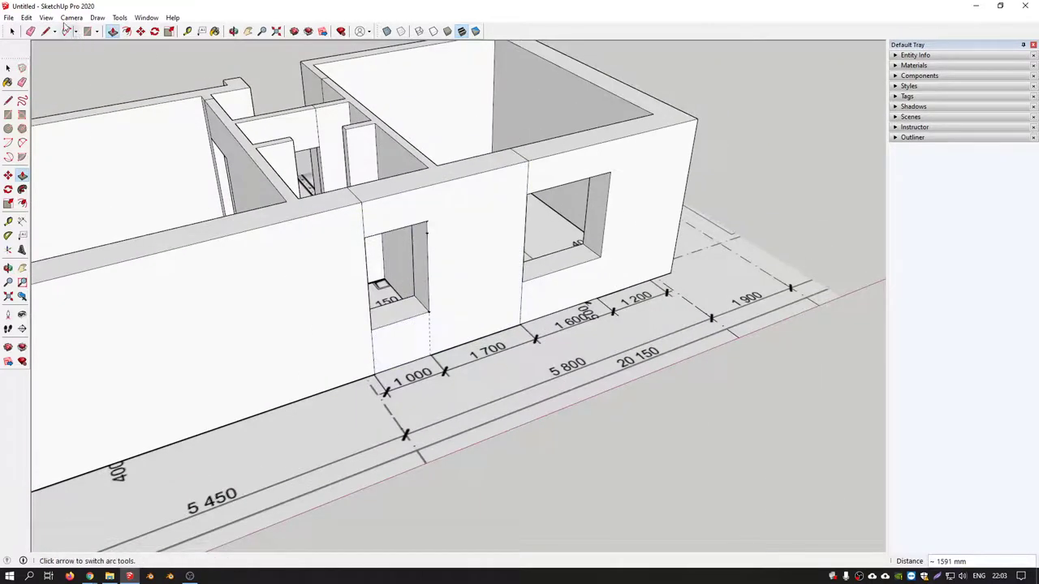
Delete all construction guides and erase the two seam edges in the front wall.
click(27, 17)
click(50, 120)
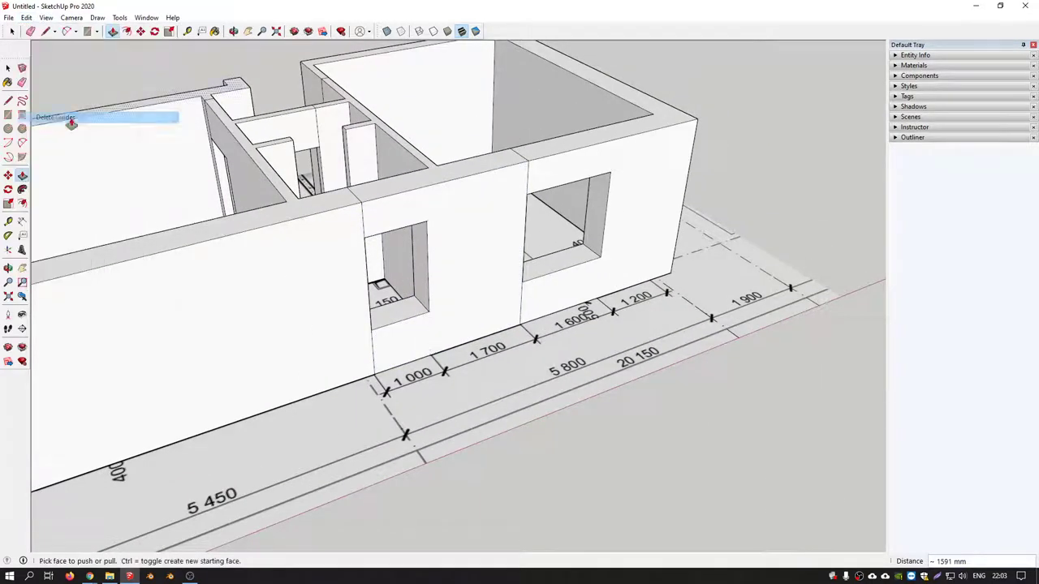
key(e)
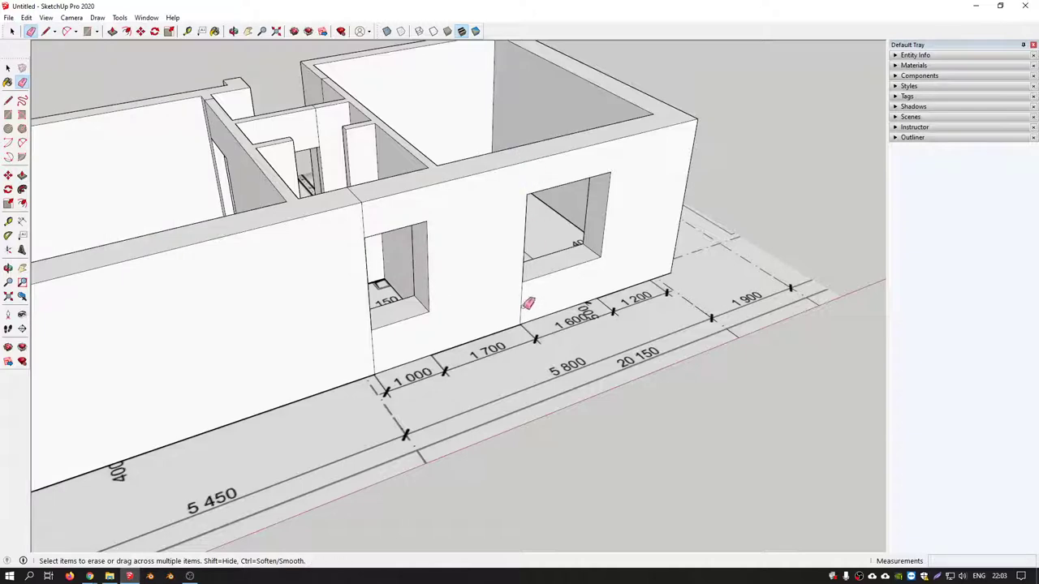
click(526, 304)
click(367, 352)
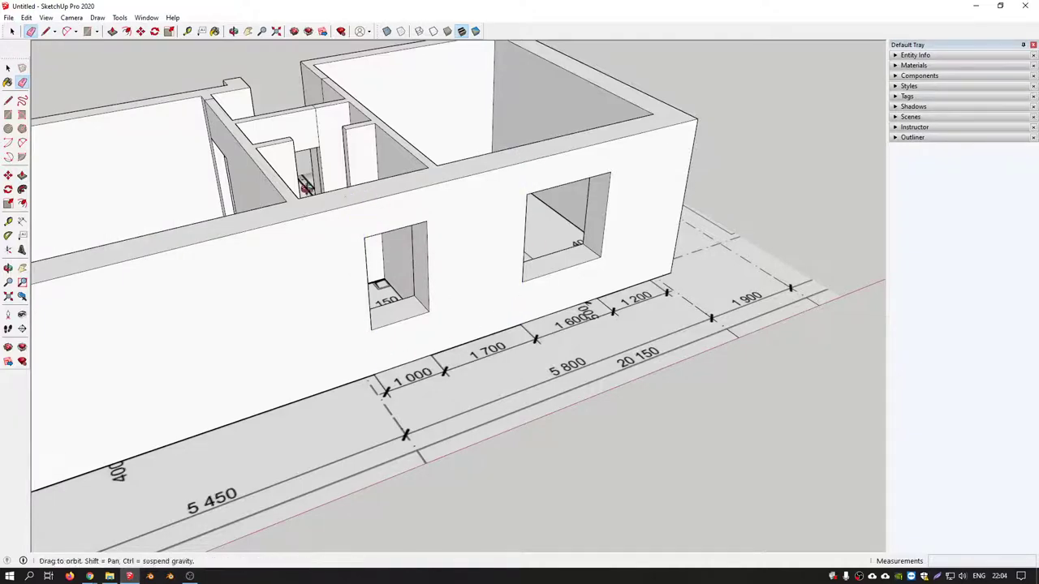
Orbit around the rooms to inspect the interior walls, then return to the Select tool.
scroll(288, 132, up, 3)
middle_drag(304, 138, 493, 255)
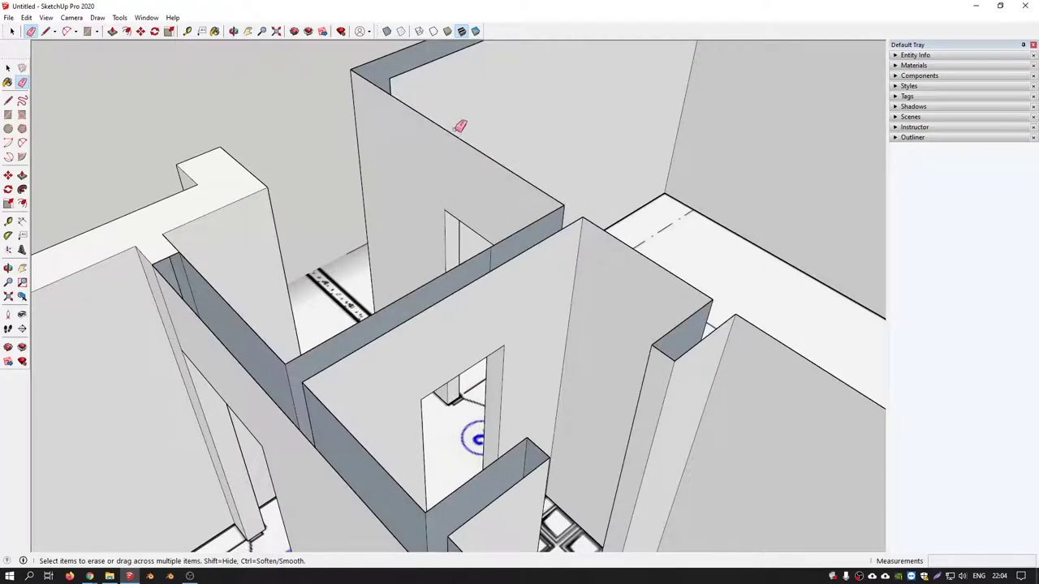
middle_drag(455, 121, 520, 190)
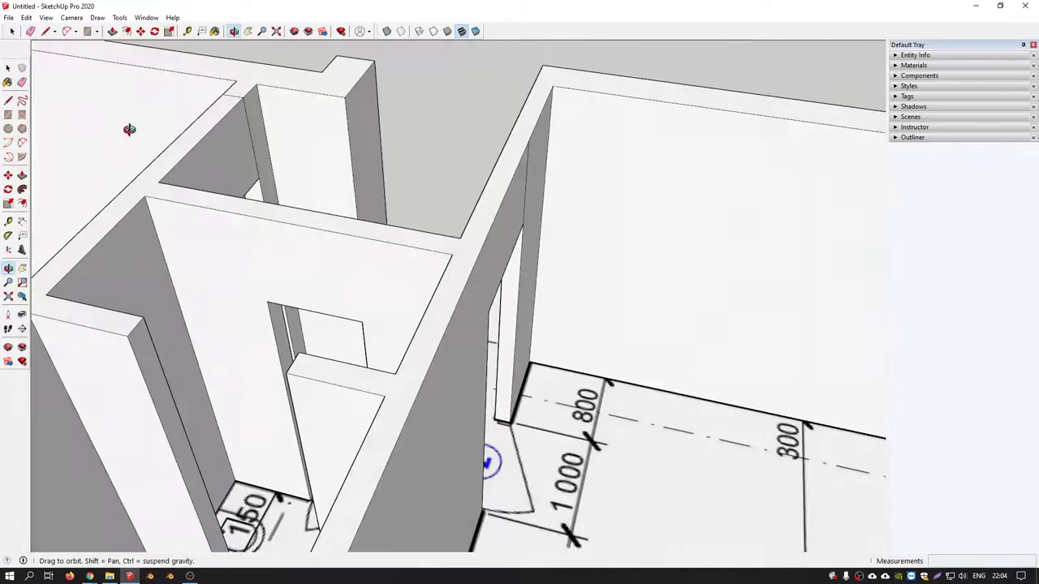
mouse_move(424, 144)
middle_down()
mouse_move(349, 220)
mouse_move(364, 204)
mouse_move(649, 151)
mouse_move(445, 266)
middle_up()
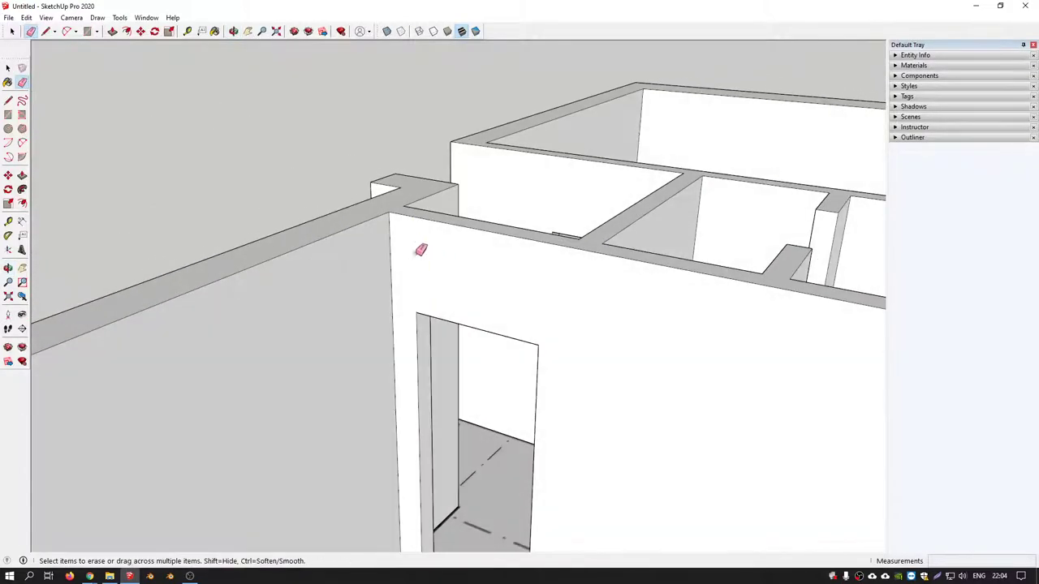
scroll(443, 259, down, 5)
scroll(443, 260, down, 1)
scroll(345, 351, up, 6)
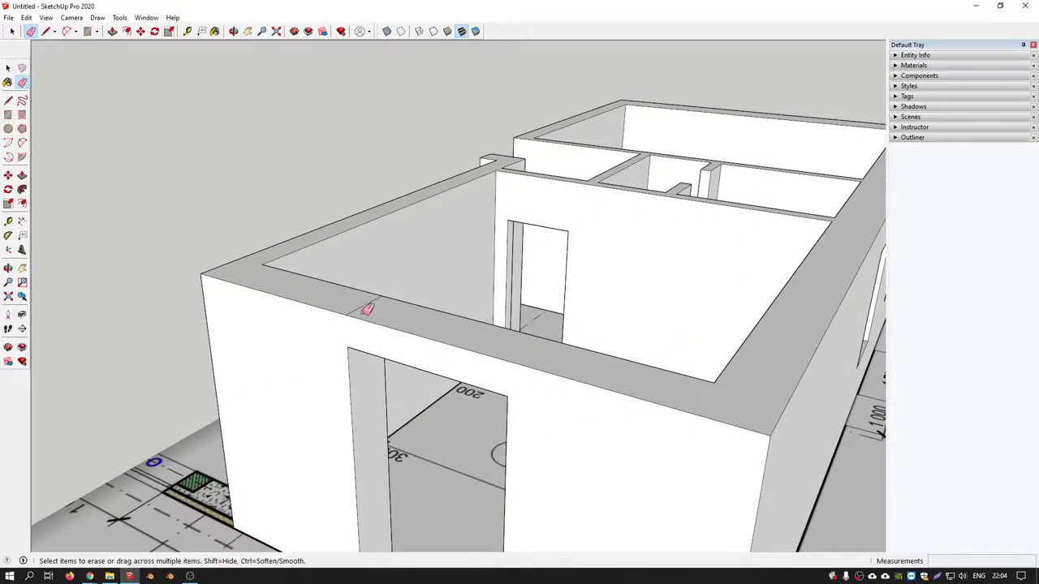
mouse_move(358, 307)
middle_down()
mouse_move(186, 352)
mouse_move(283, 204)
mouse_move(324, 316)
mouse_move(399, 277)
middle_up()
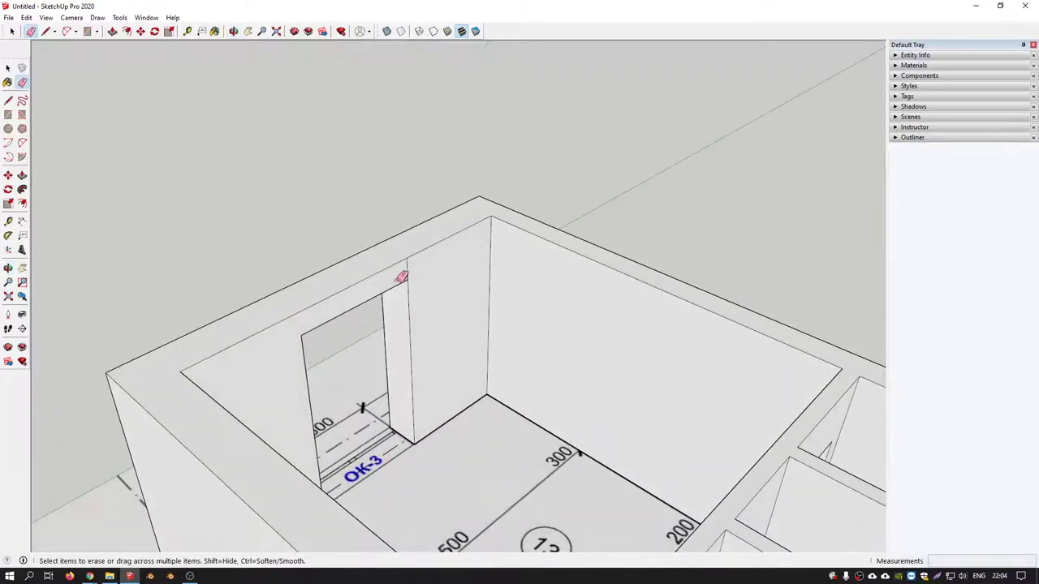
scroll(400, 278, down, 1)
scroll(441, 268, down, 4)
mouse_move(494, 352)
middle_down()
mouse_move(171, 311)
mouse_move(364, 547)
middle_up()
scroll(441, 364, up, 3)
scroll(446, 346, up, 2)
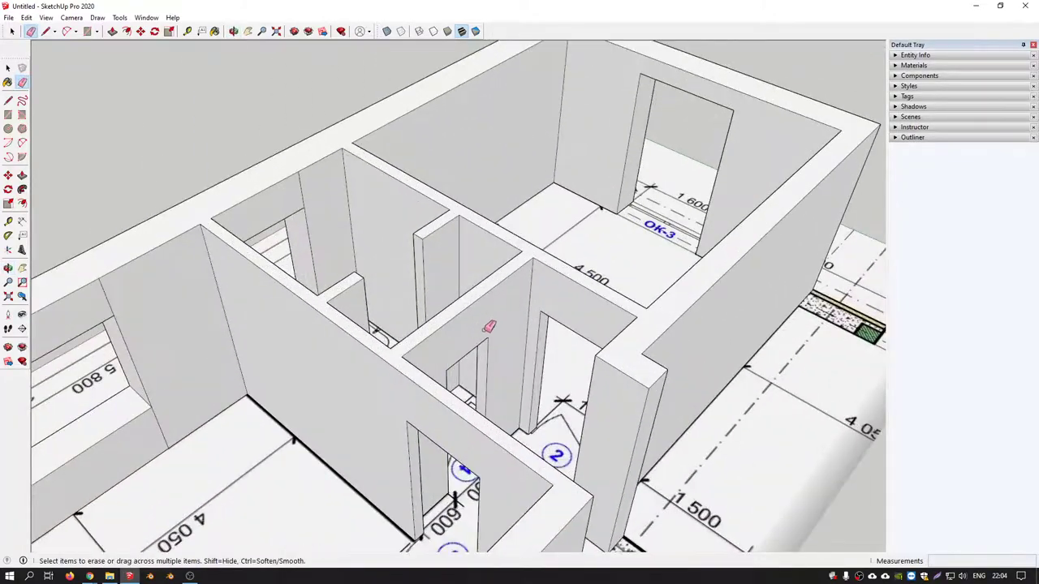
mouse_move(496, 325)
middle_down()
mouse_move(522, 274)
mouse_move(278, 301)
middle_up()
scroll(288, 254, up, 2)
scroll(288, 254, down, 5)
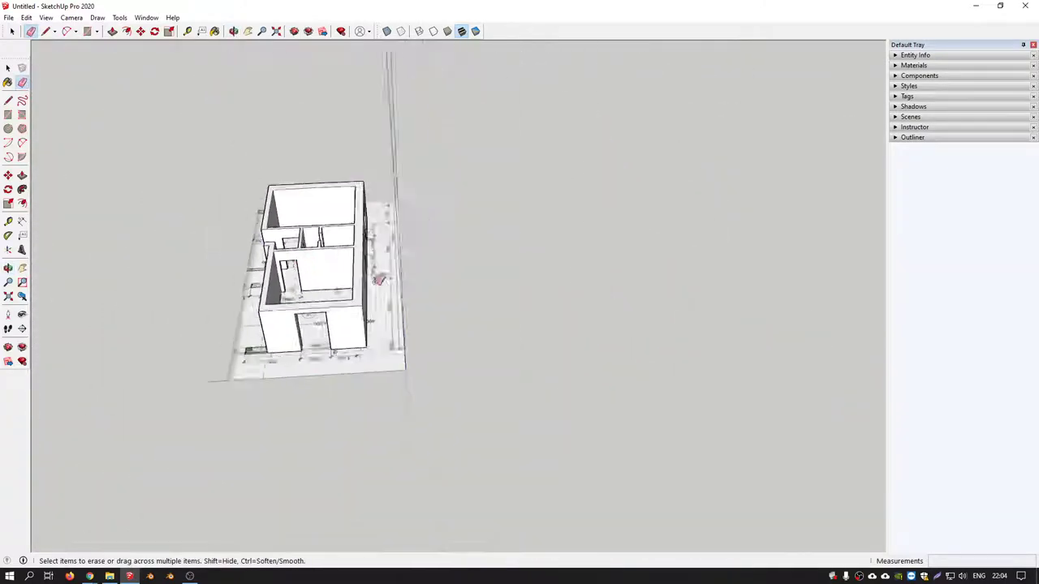
middle_drag(288, 254, 298, 254)
key(space)
mouse_move(528, 170)
shift+middle_down()
mouse_move(641, 309)
mouse_move(571, 392)
shift+middle_up()
scroll(641, 308, up, 3)
Select the floor-plan image and add a new tag named bg in the Tags panel.
click(598, 392)
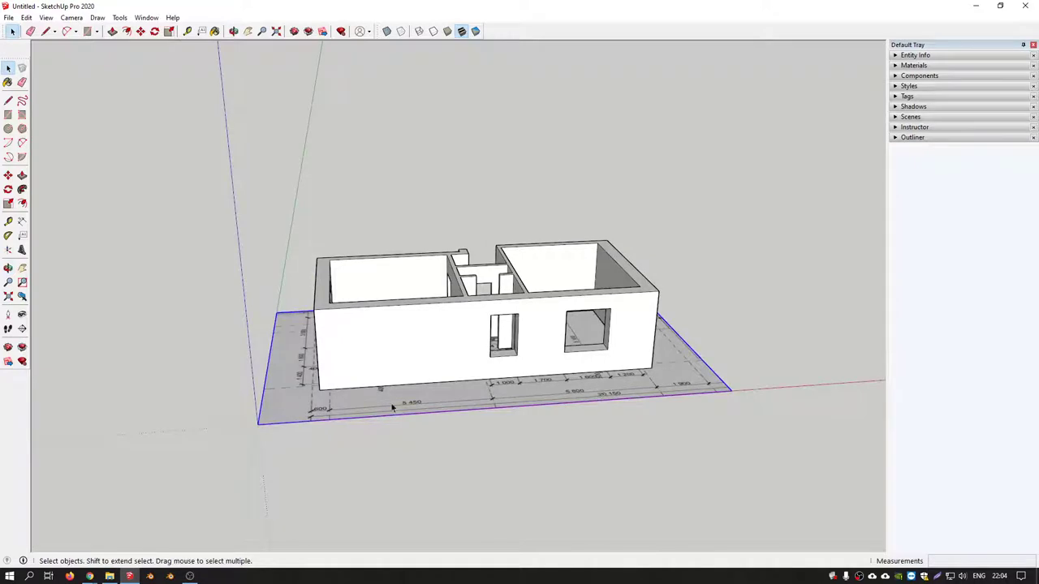
click(896, 96)
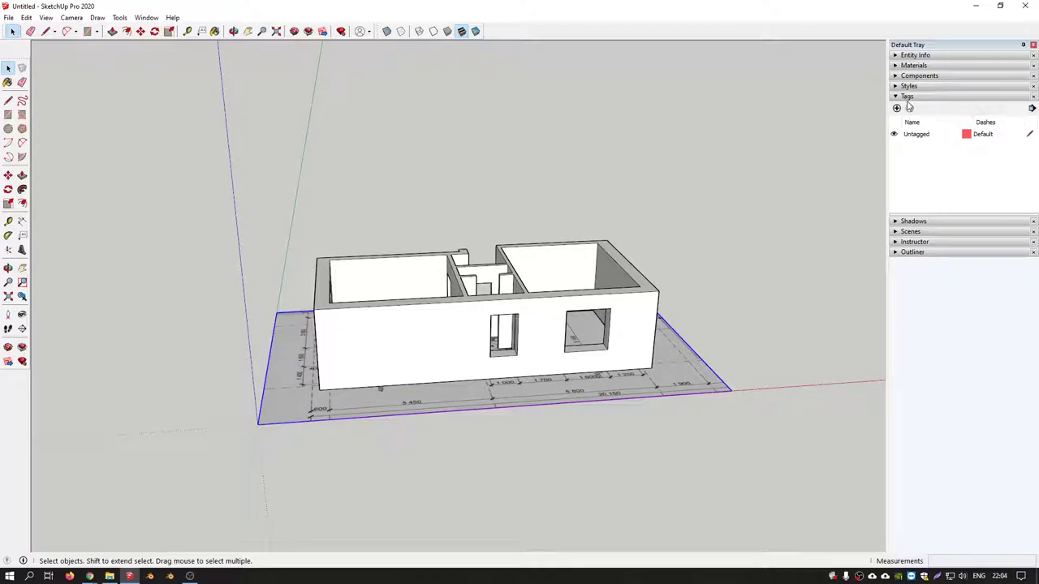
click(897, 109)
text(bg)
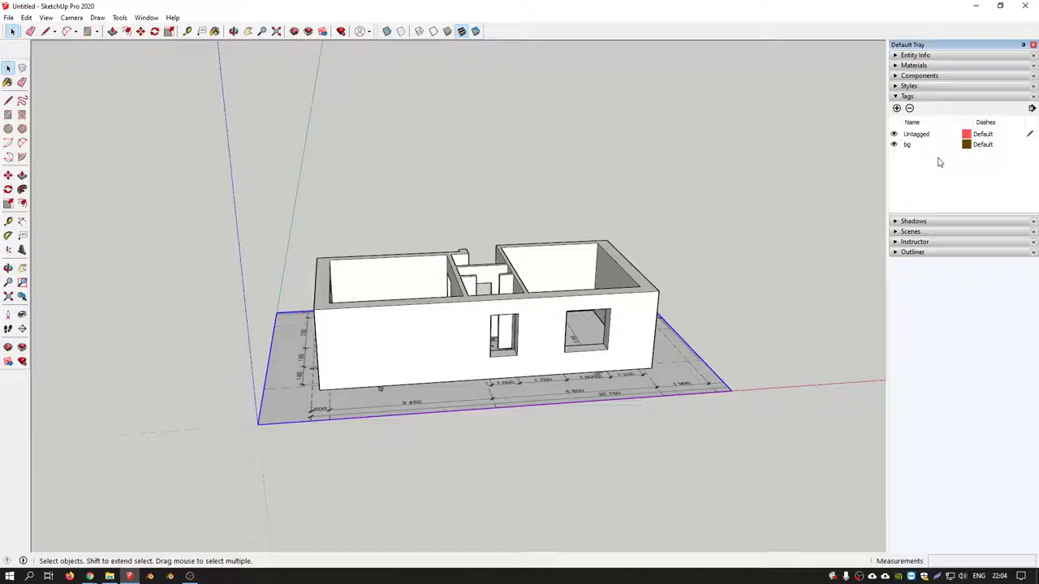
click(894, 146)
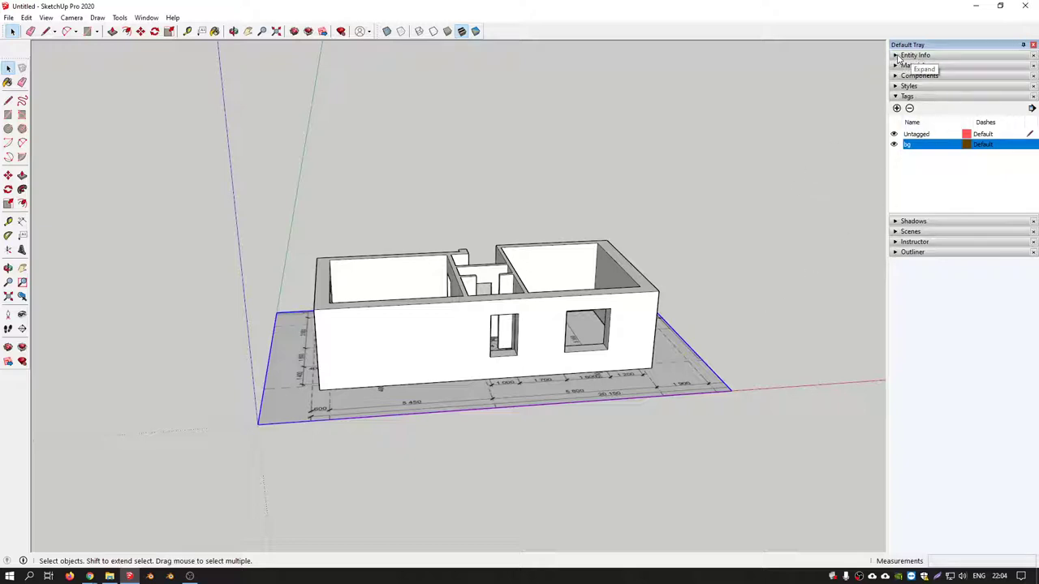
Select all connected wall geometry and group it into one 43.28 m³ solid.
right_click(654, 317)
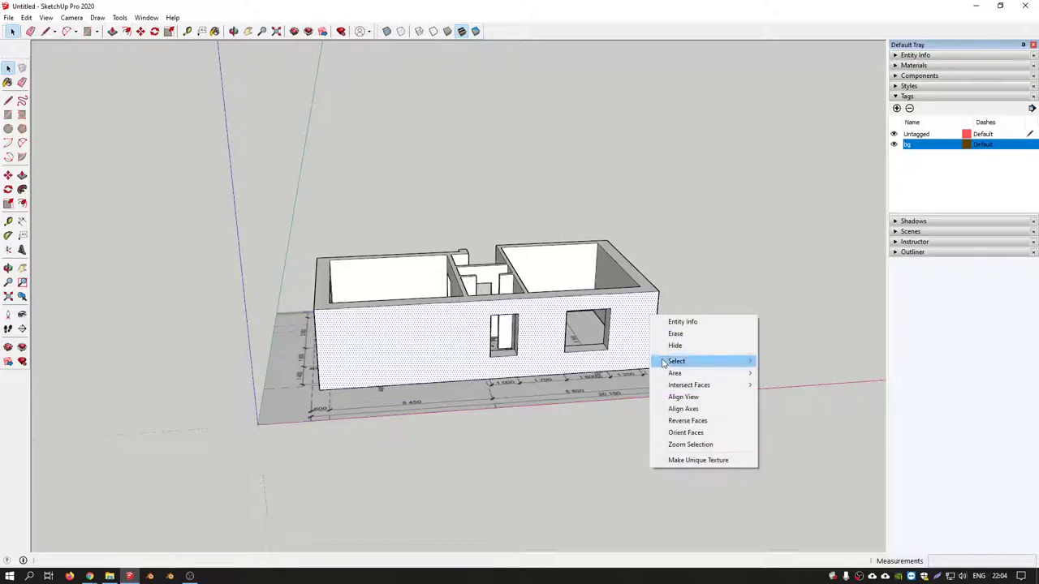
click(623, 388)
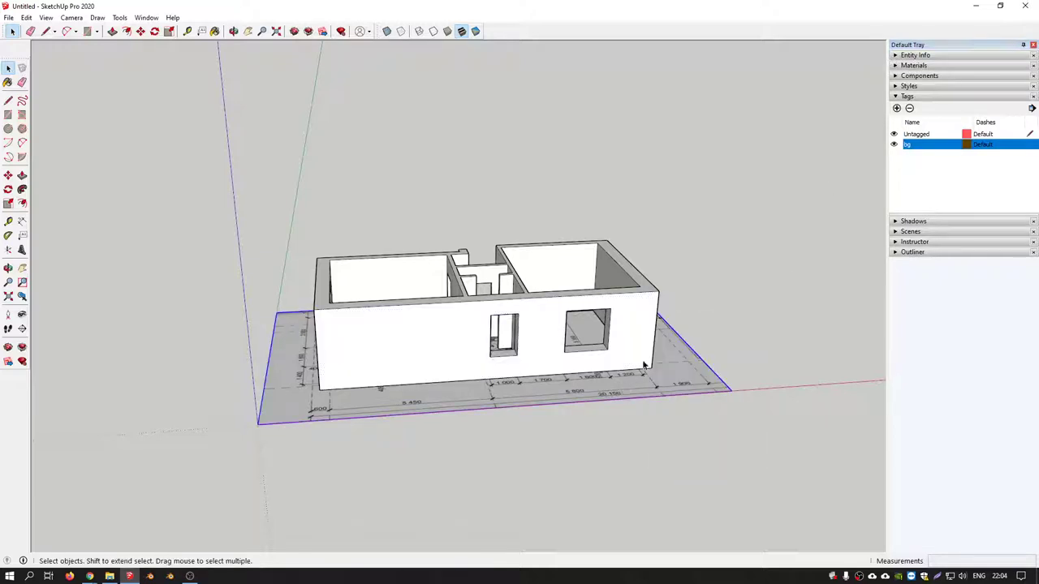
click(628, 308)
click(899, 55)
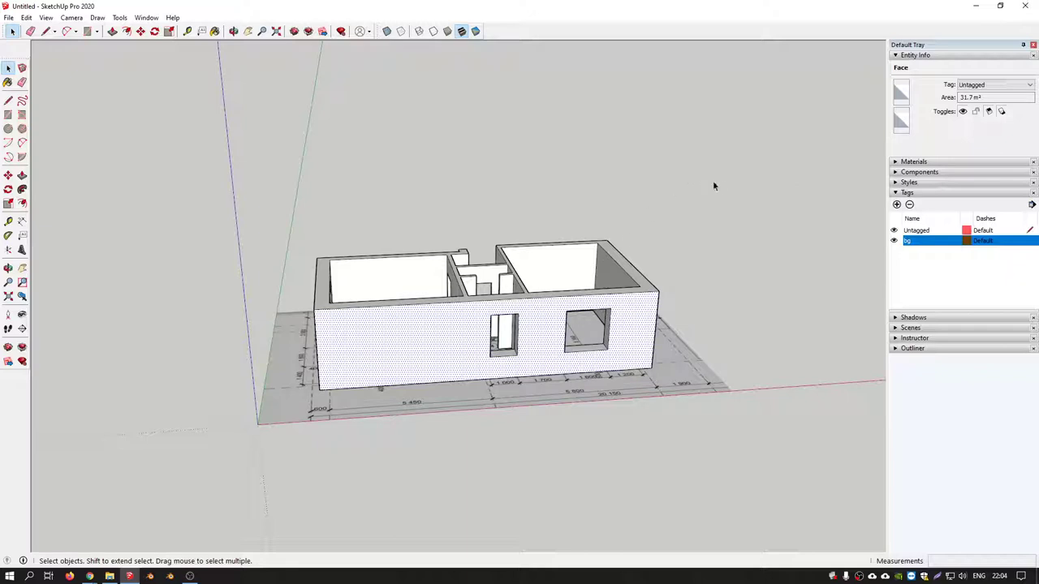
triple_click(641, 313)
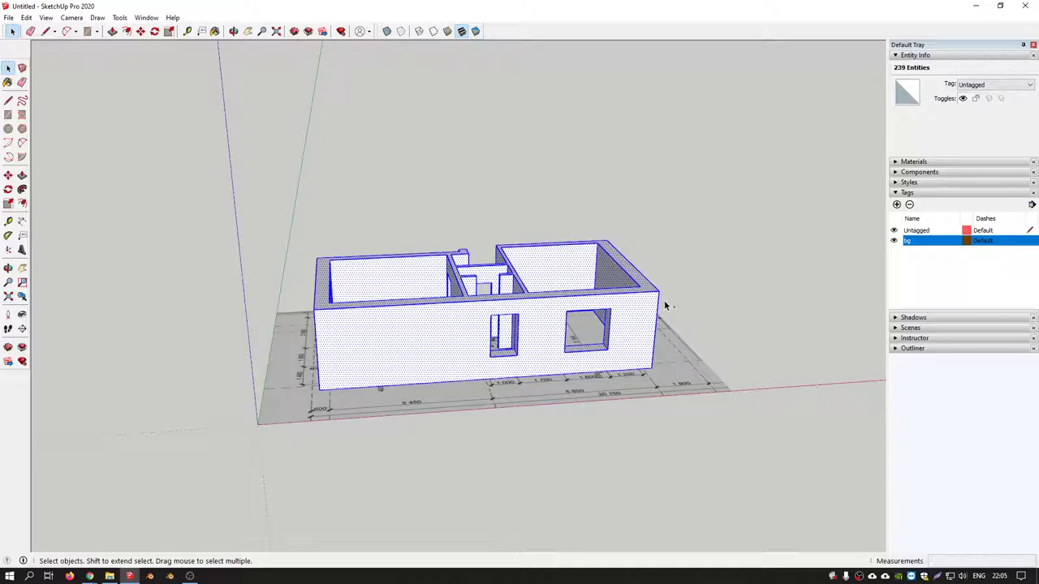
key(ctrl+g)
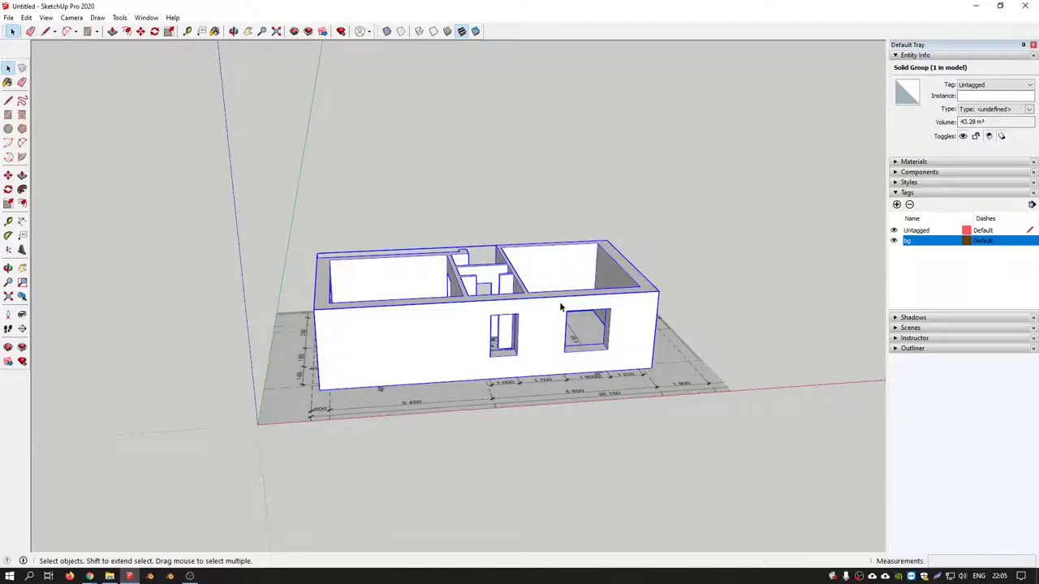
double_click(560, 306)
scroll(567, 293, up, 5)
click(567, 293)
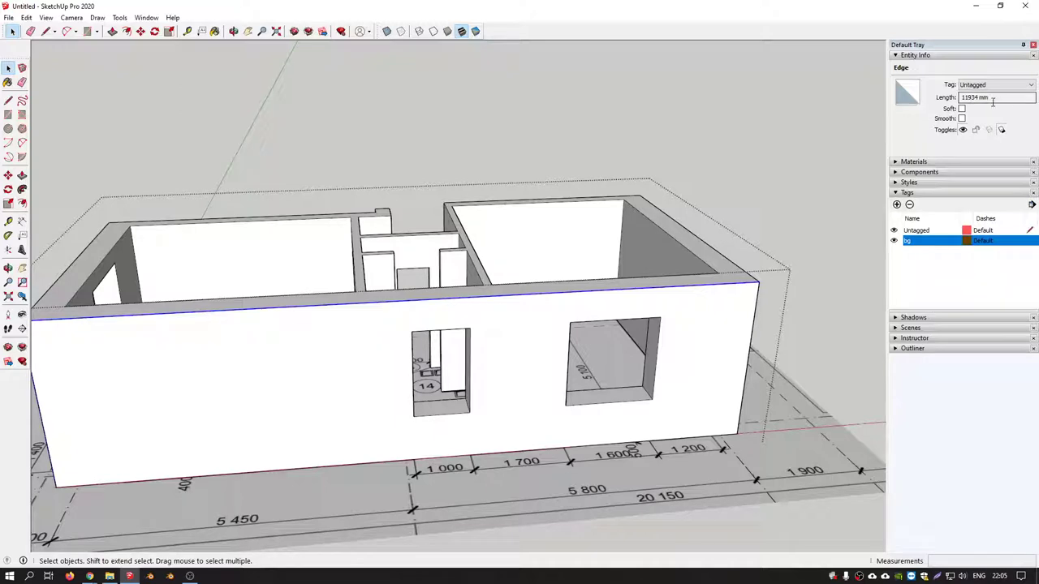
scroll(747, 315, down, 3)
scroll(747, 315, down, 2)
scroll(747, 315, up, 3)
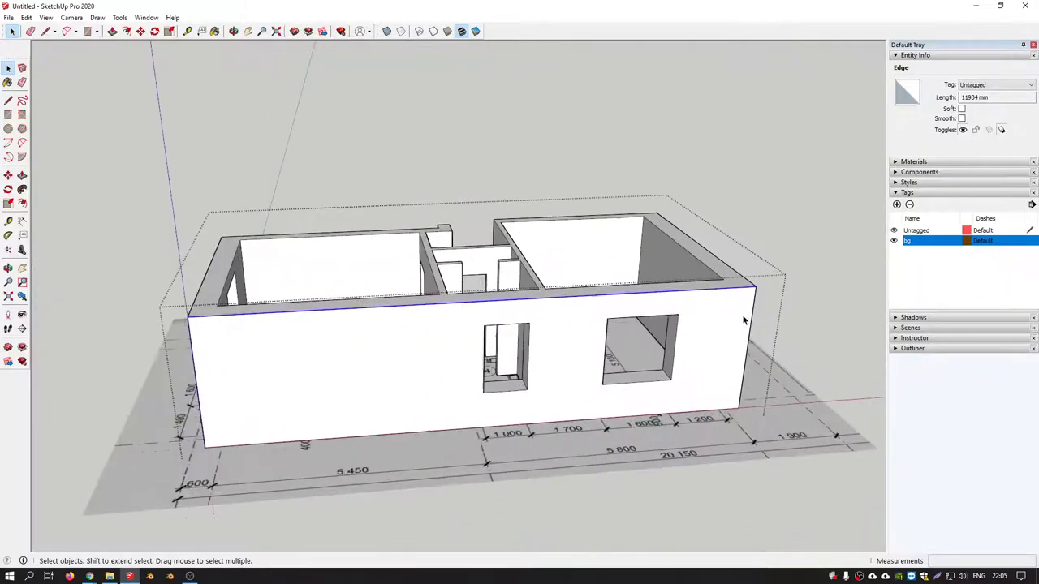
middle_drag(746, 315, 700, 308)
scroll(700, 309, up, 2)
click(700, 302)
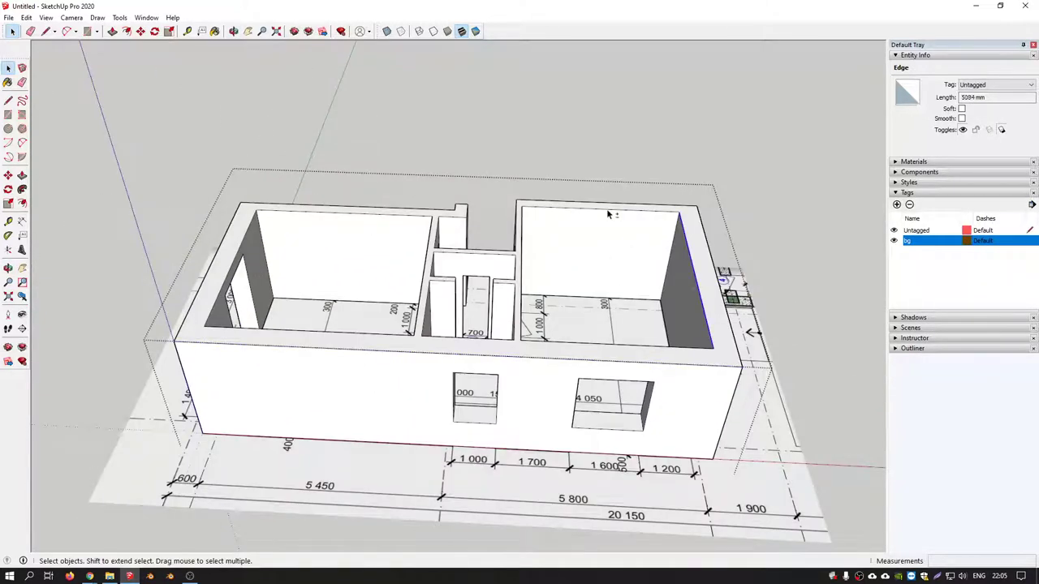
shift+click(607, 210)
middle_drag(520, 324, 170, 342)
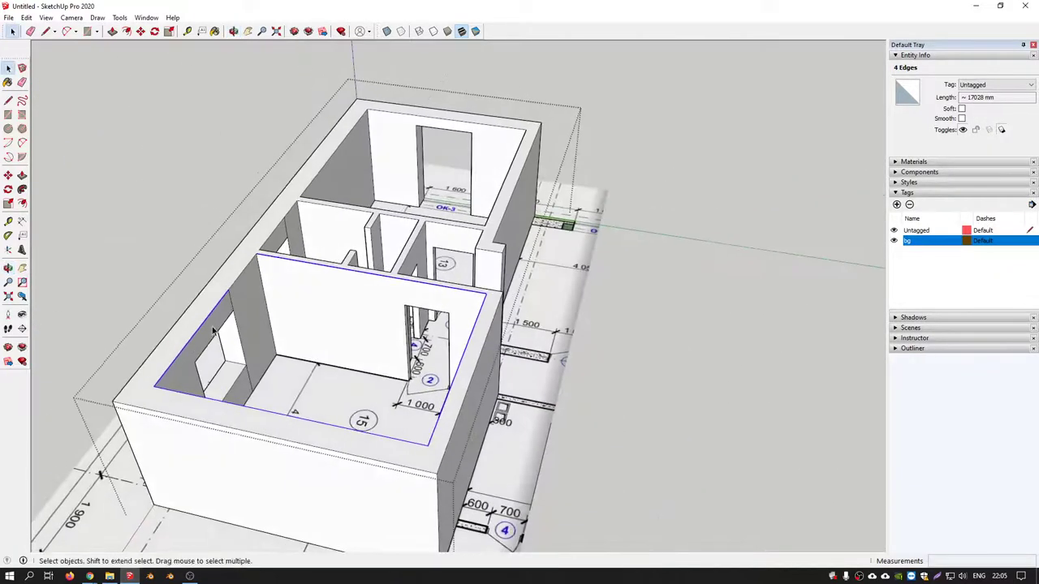
middle_drag(244, 349, 283, 352)
scroll(283, 352, up, 3)
key(e)
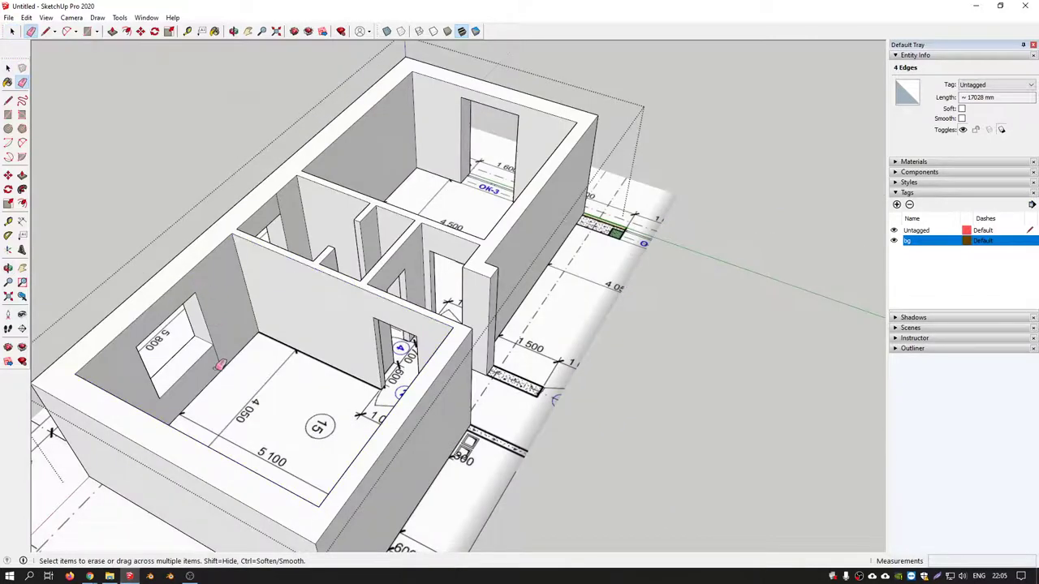
key(Delete)
mouse_move(239, 327)
middle_down()
mouse_move(714, 303)
mouse_move(696, 140)
mouse_move(568, 293)
mouse_move(552, 292)
mouse_move(788, 325)
middle_up()
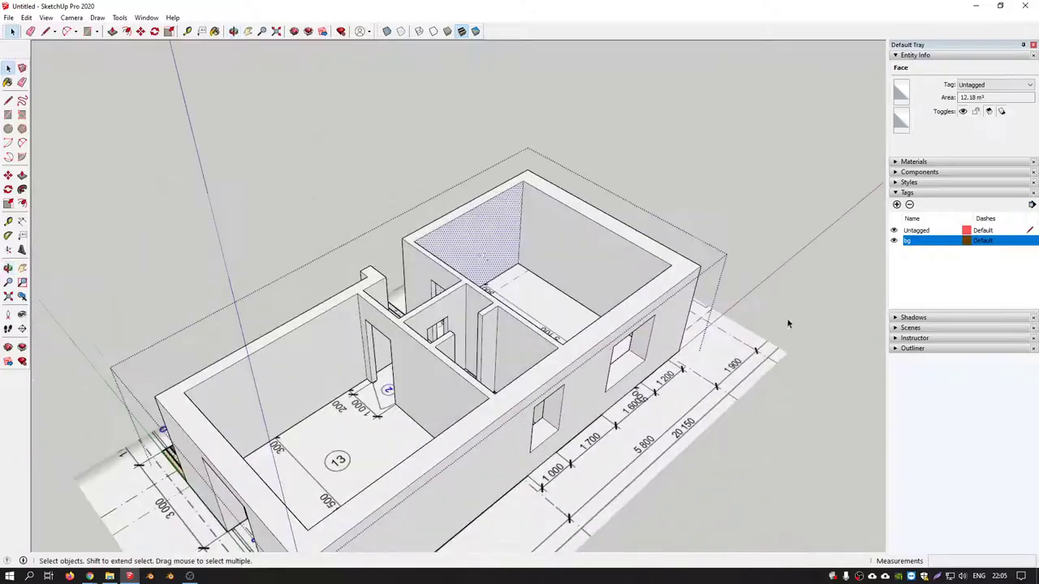
scroll(574, 258, up, 4)
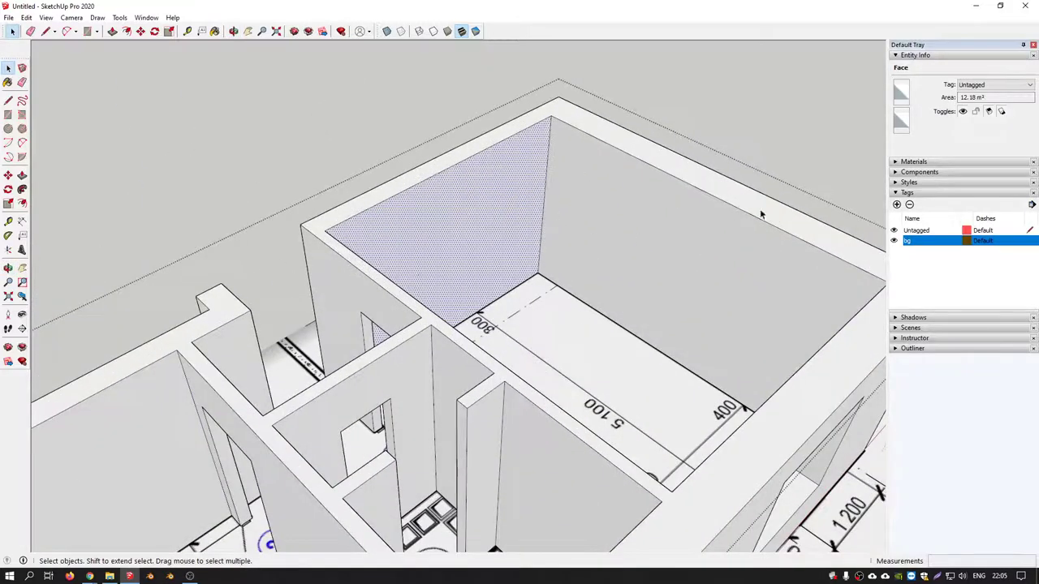
scroll(649, 231, down, 3)
scroll(642, 248, down, 3)
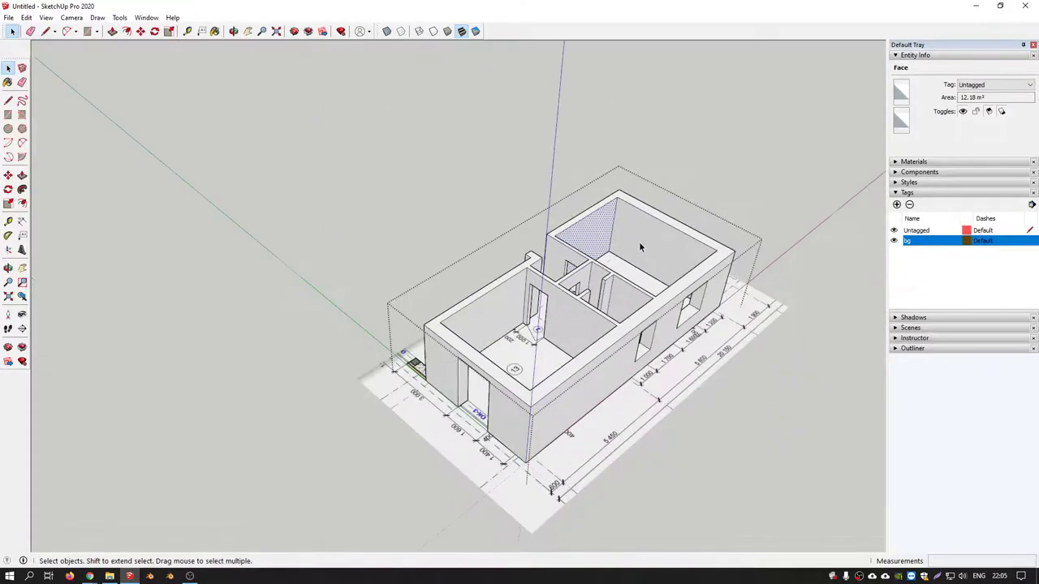
middle_drag(641, 241, 506, 224)
scroll(650, 278, up, 2)
key(Escape)
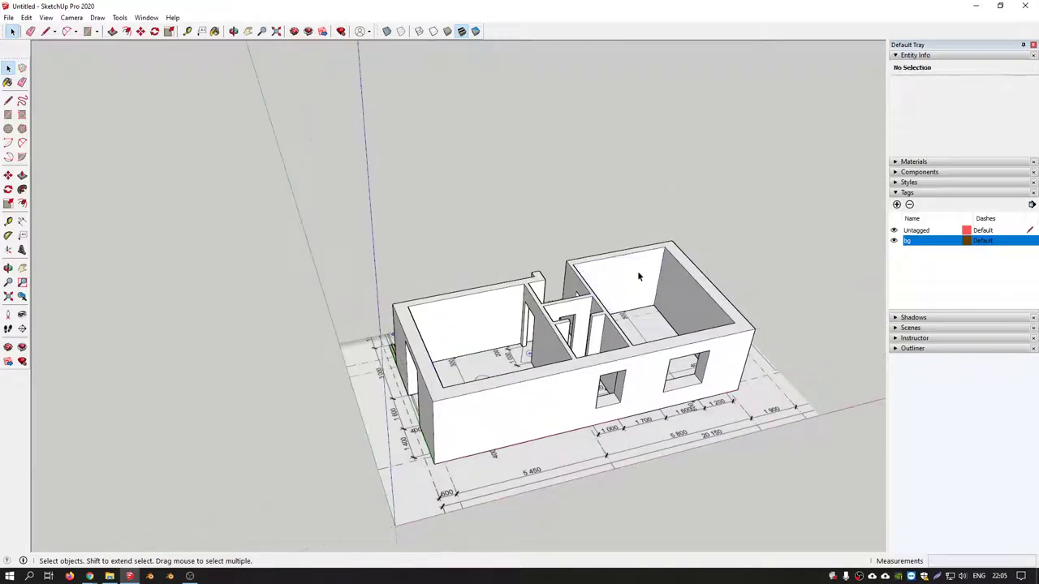
middle_drag(637, 270, 555, 296)
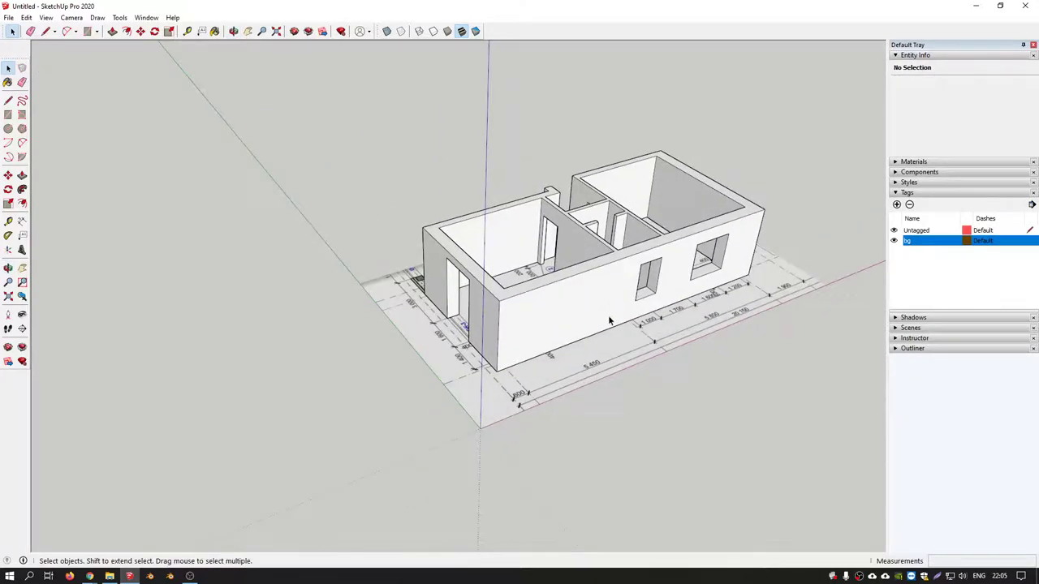
Assign the floor-plan image to the bg tag and toggle the tag's visibility off and on.
click(705, 325)
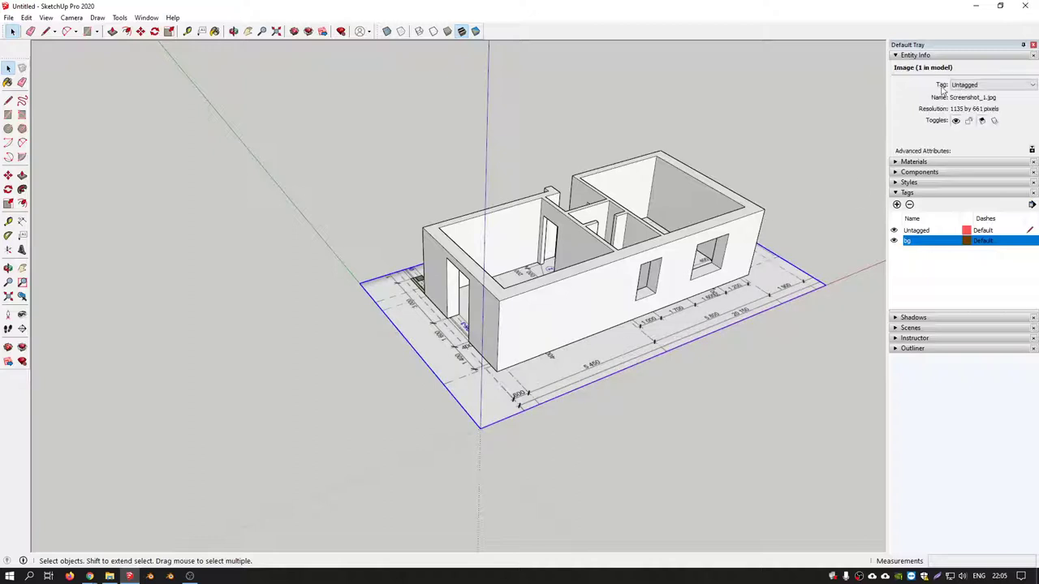
click(978, 86)
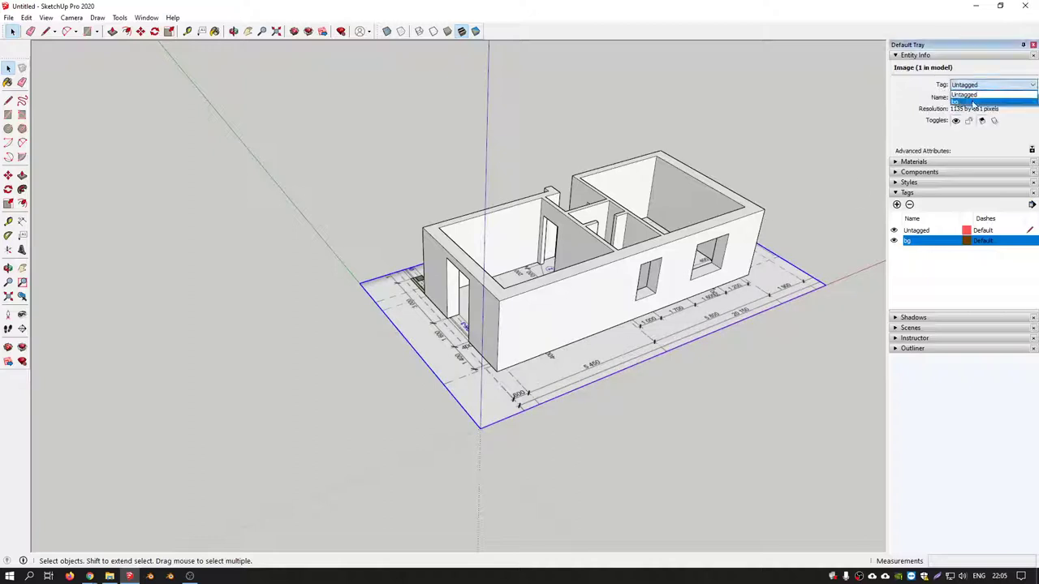
click(959, 104)
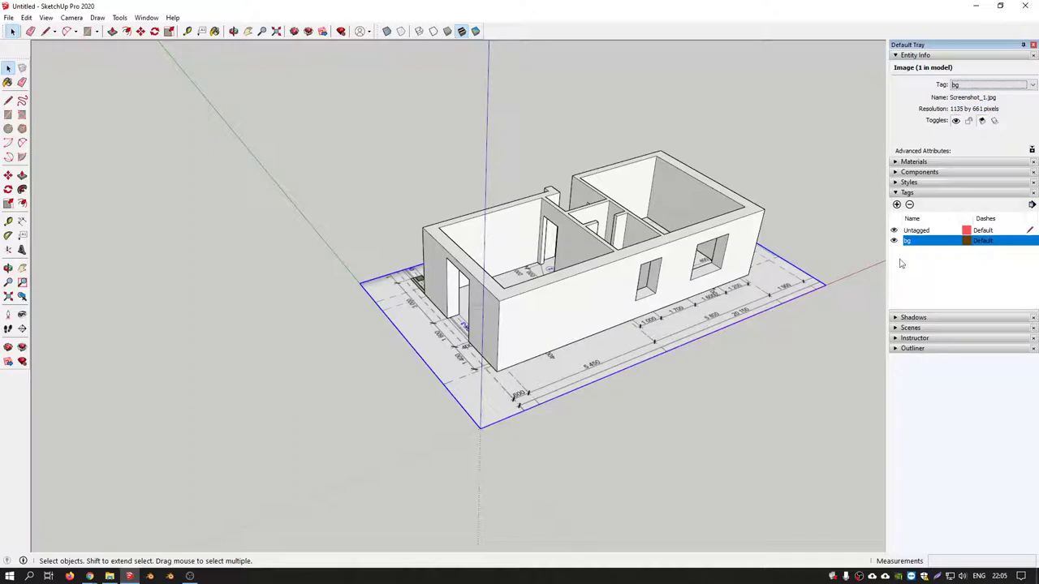
click(895, 242)
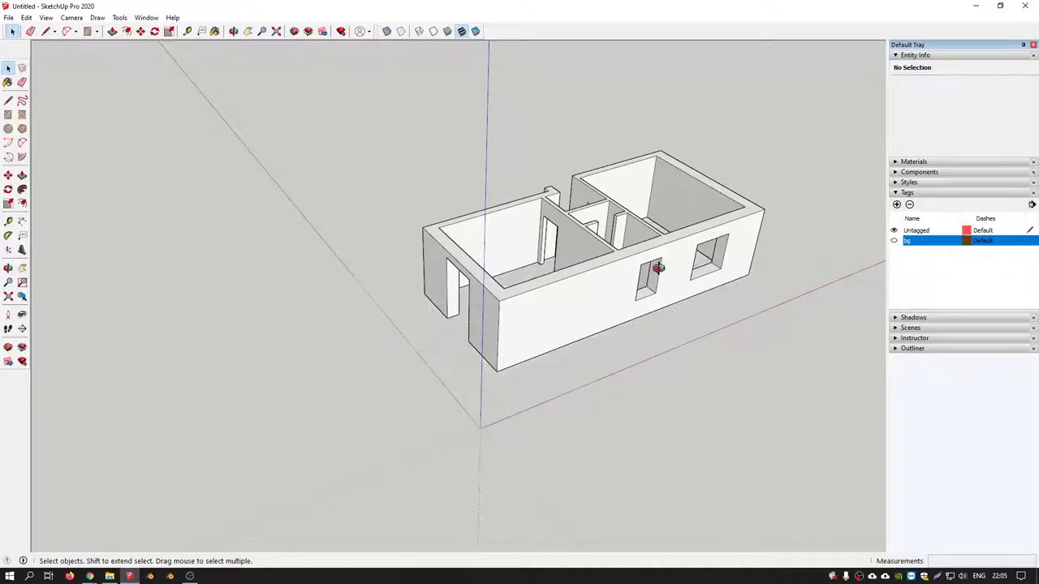
middle_drag(656, 262, 244, 223)
scroll(302, 251, down, 3)
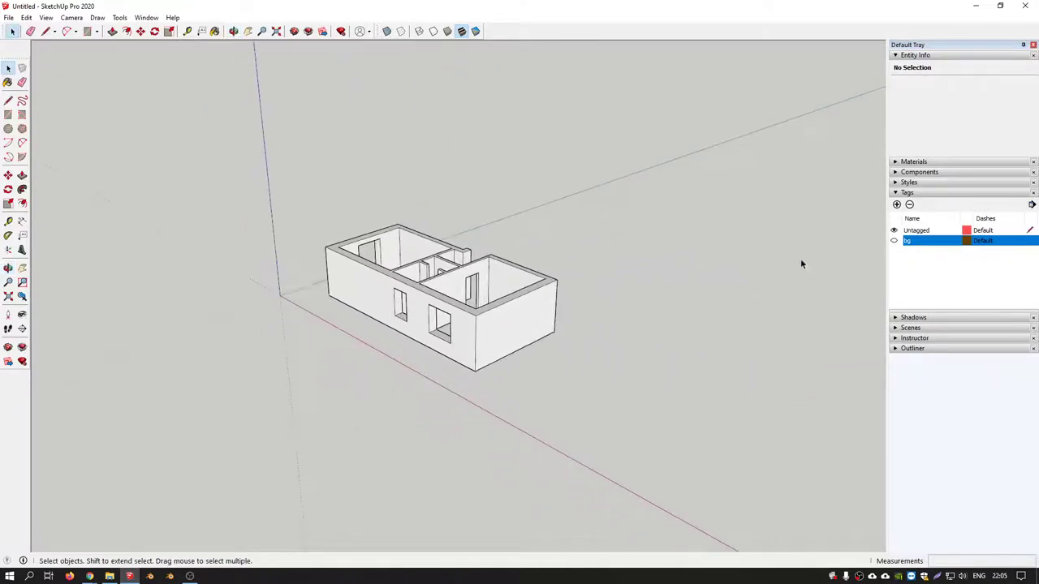
click(895, 242)
Delete the floor-plan image, leaving only the wall group.
right_click(484, 394)
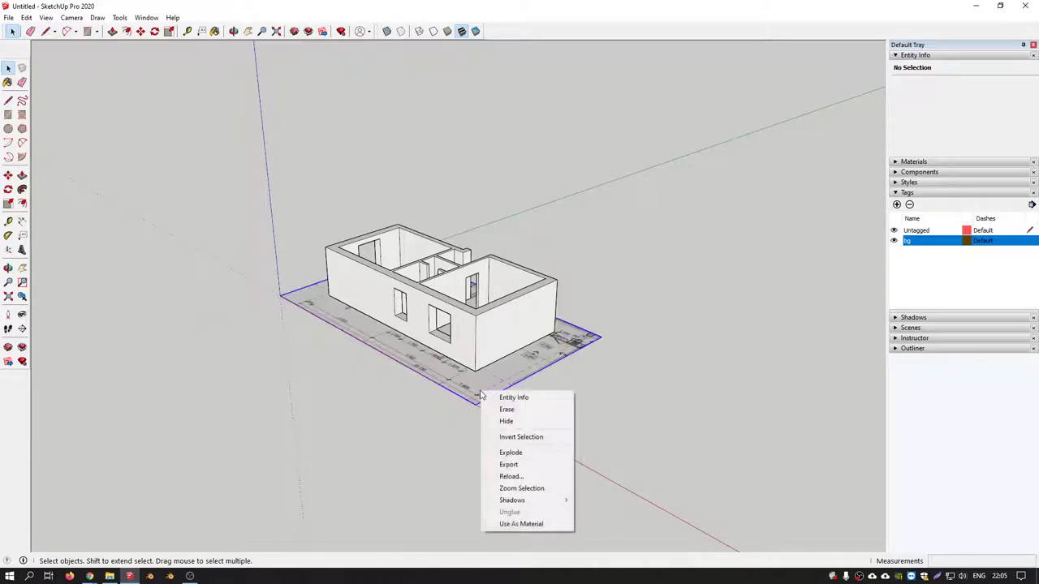
click(485, 382)
key(Delete)
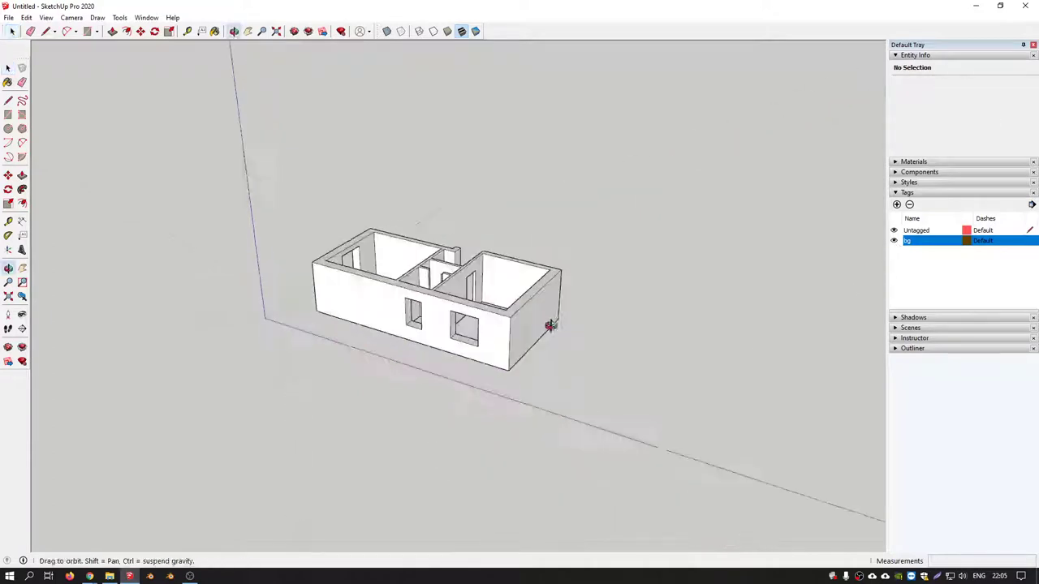
middle_drag(471, 371, 537, 307)
right_click(537, 307)
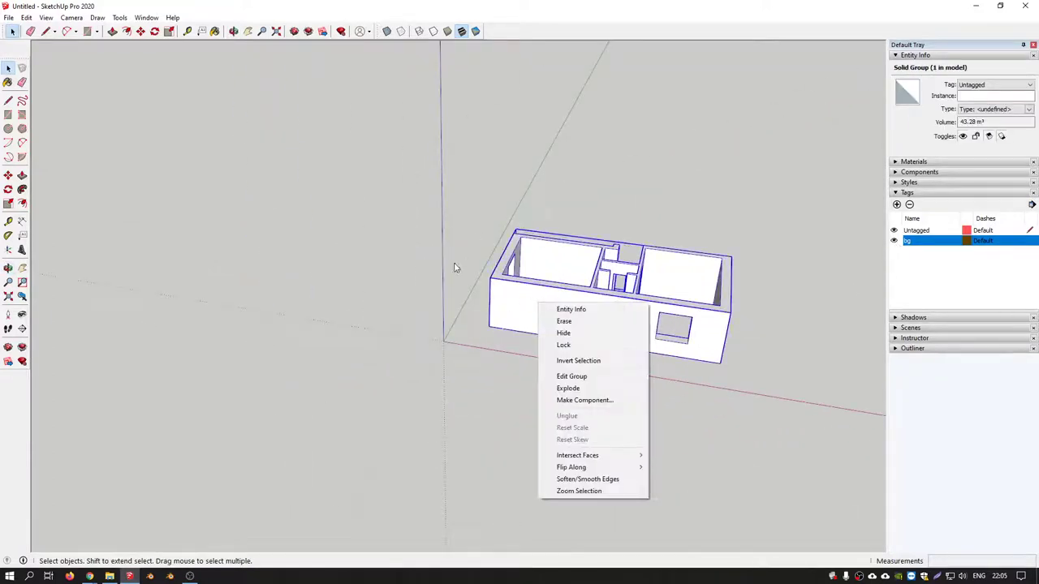
click(8, 17)
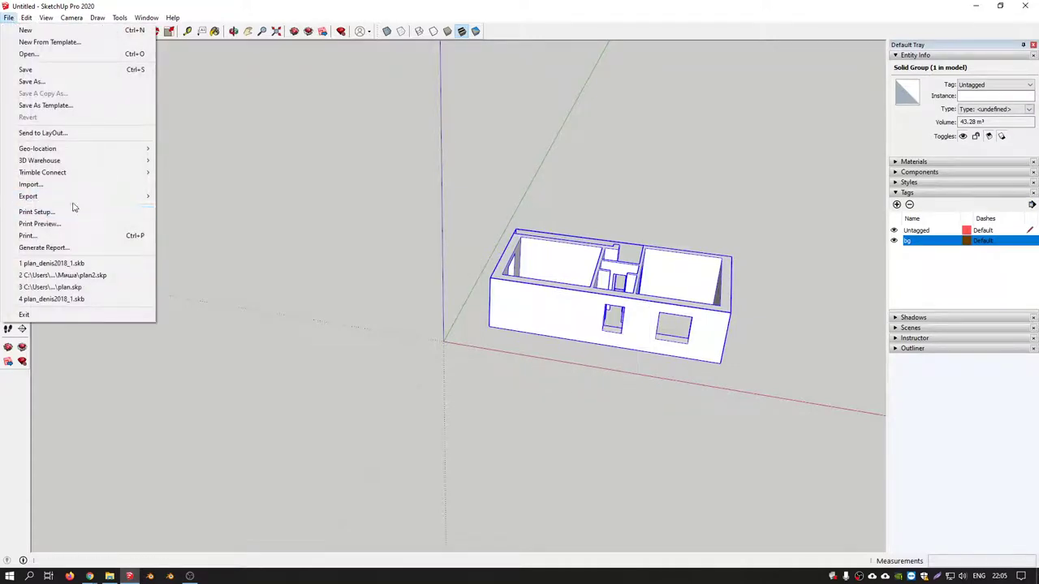
mouse_move(28, 196)
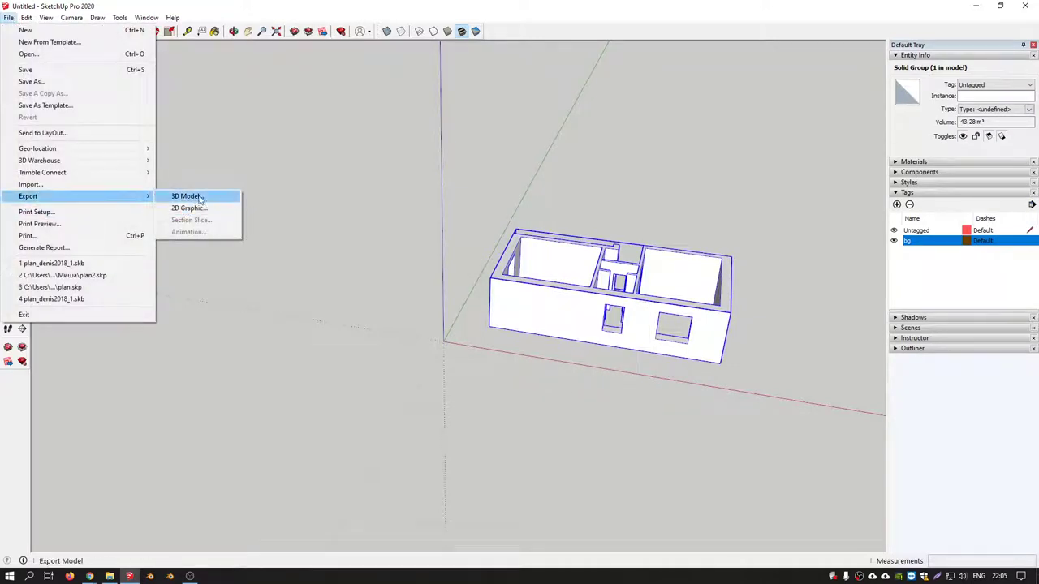
click(183, 198)
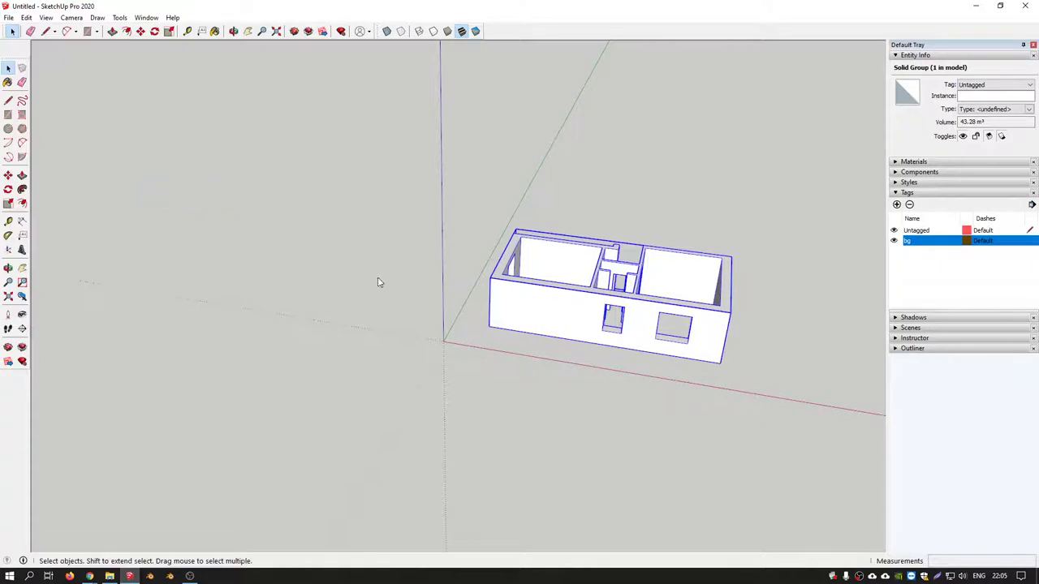
click(548, 356)
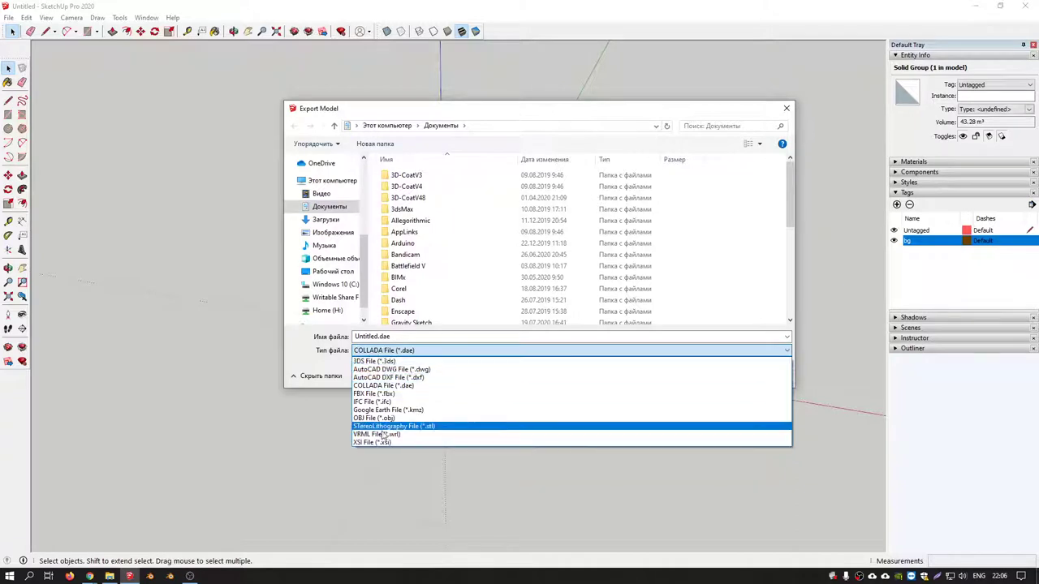
click(515, 110)
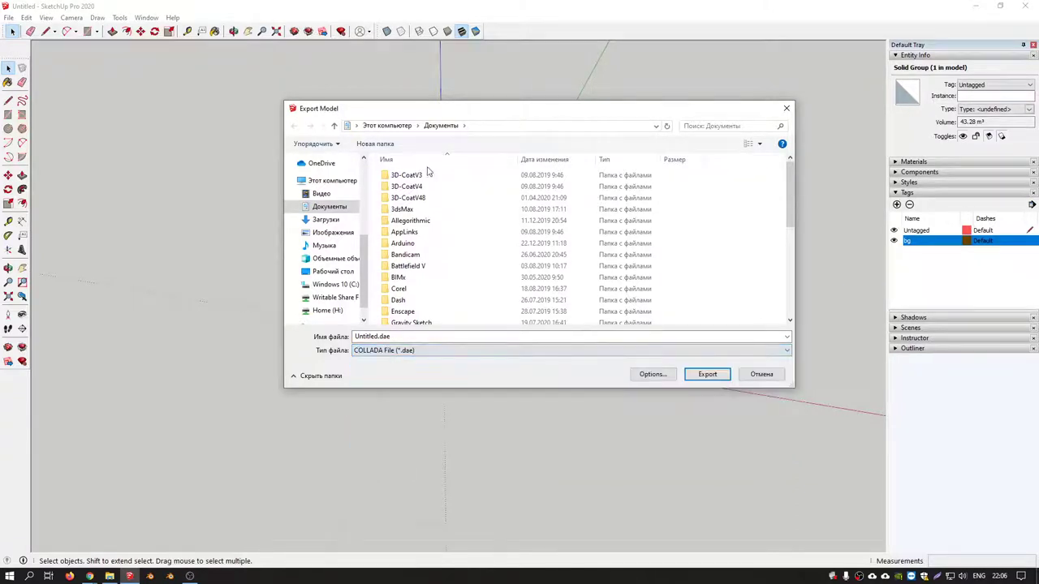
click(760, 376)
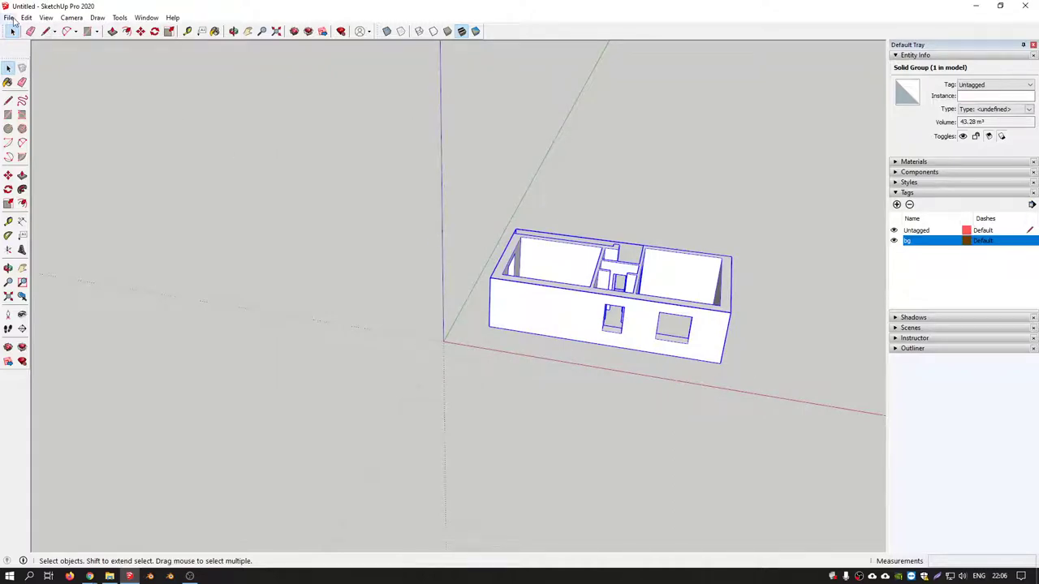
Save the model as Untitled.skp in SketchUp Version 2018 format, then switch to Chrome.
click(8, 17)
click(32, 82)
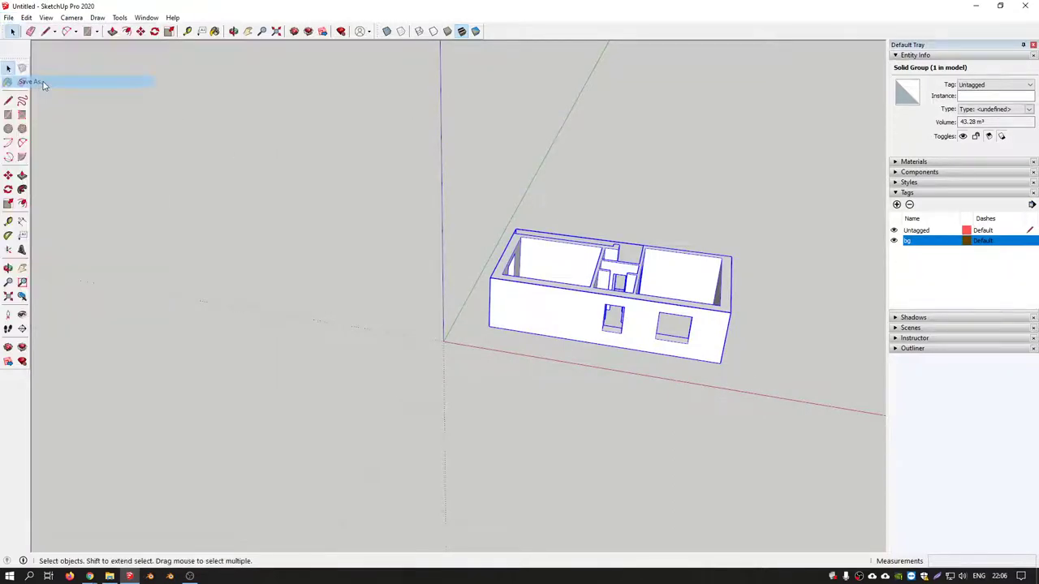
click(388, 350)
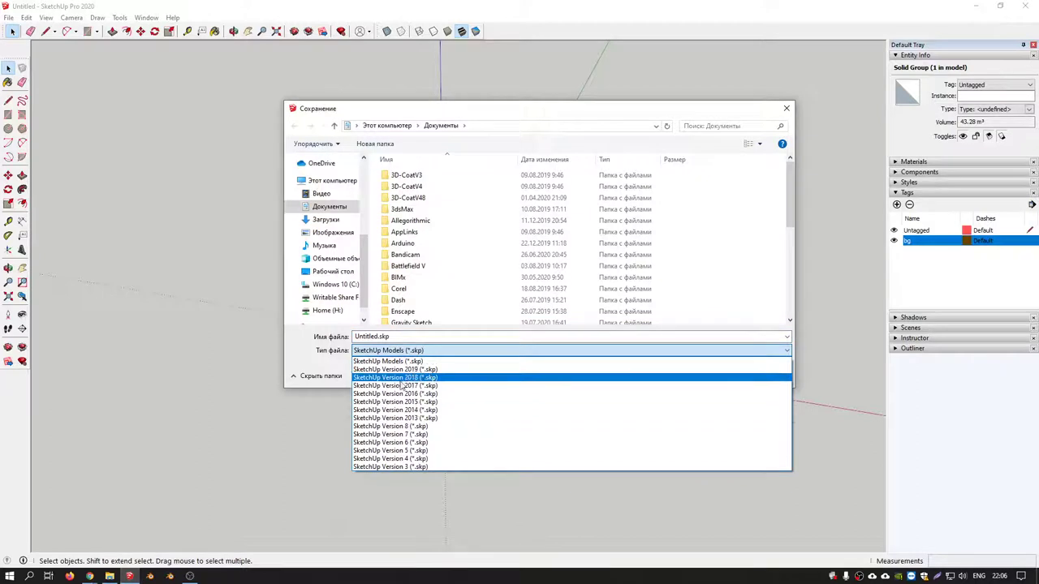
click(406, 379)
click(698, 378)
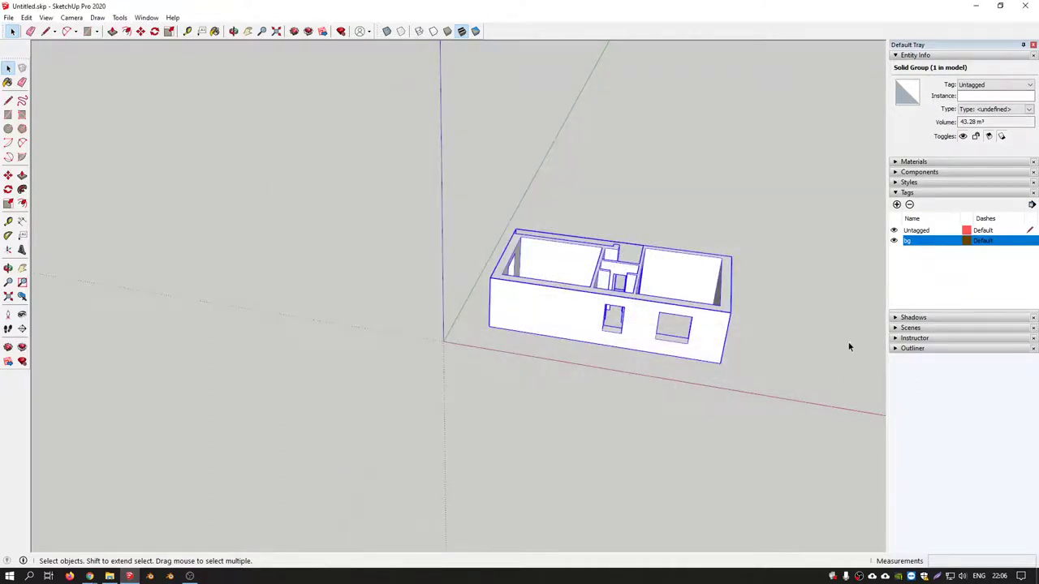
click(89, 576)
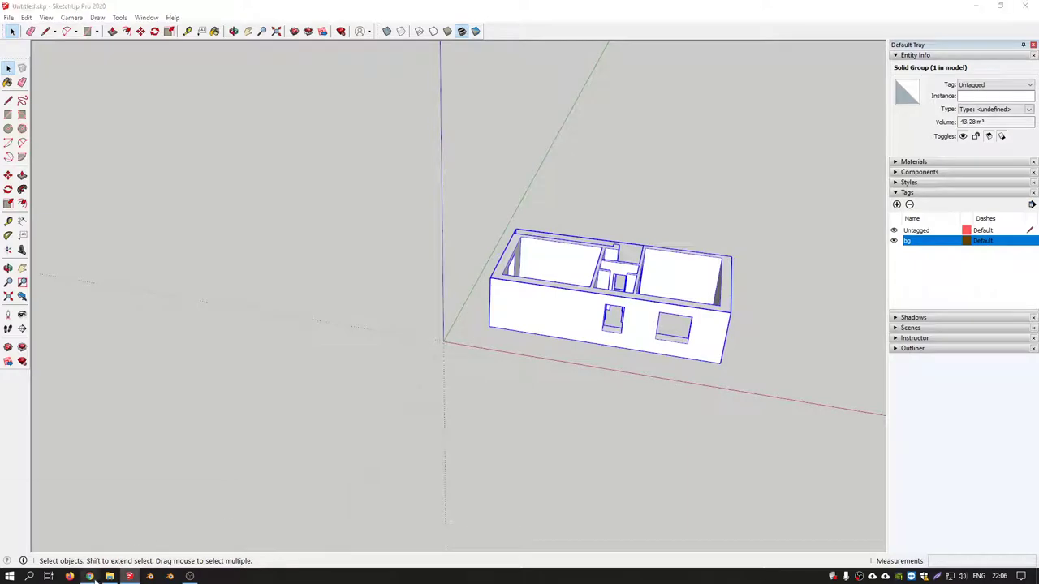
click(165, 531)
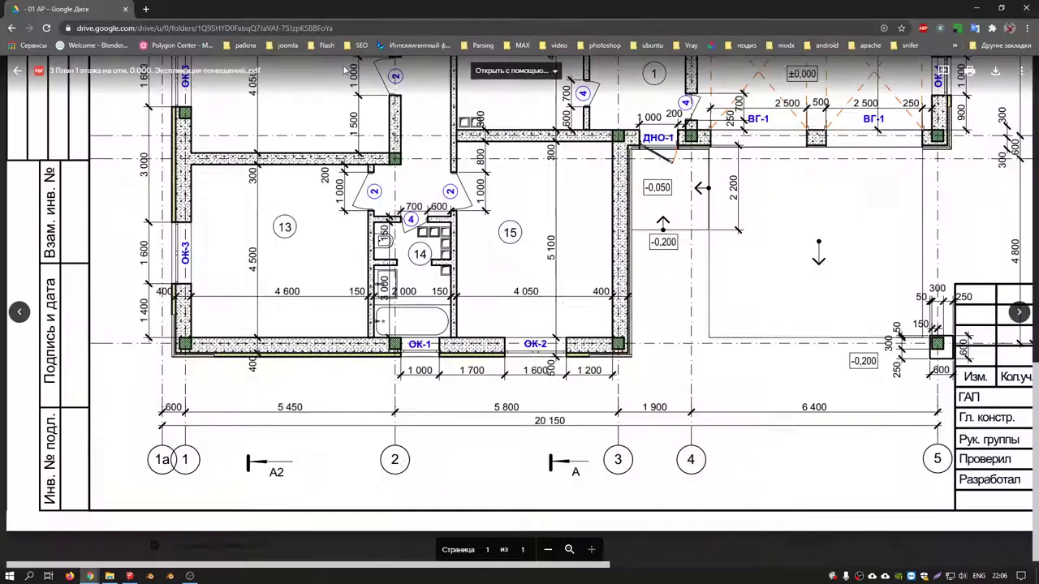
Search 'sketchup importer 0.20 win64' and open the pyslapi GitHub releases page at release 0.20.
click(149, 9)
text(s)
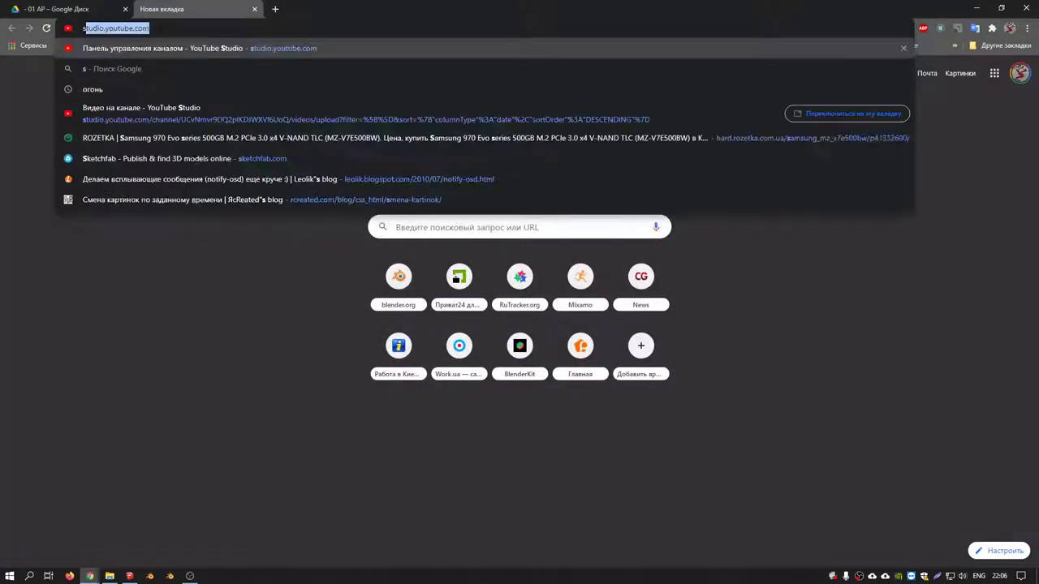
text(ketch)
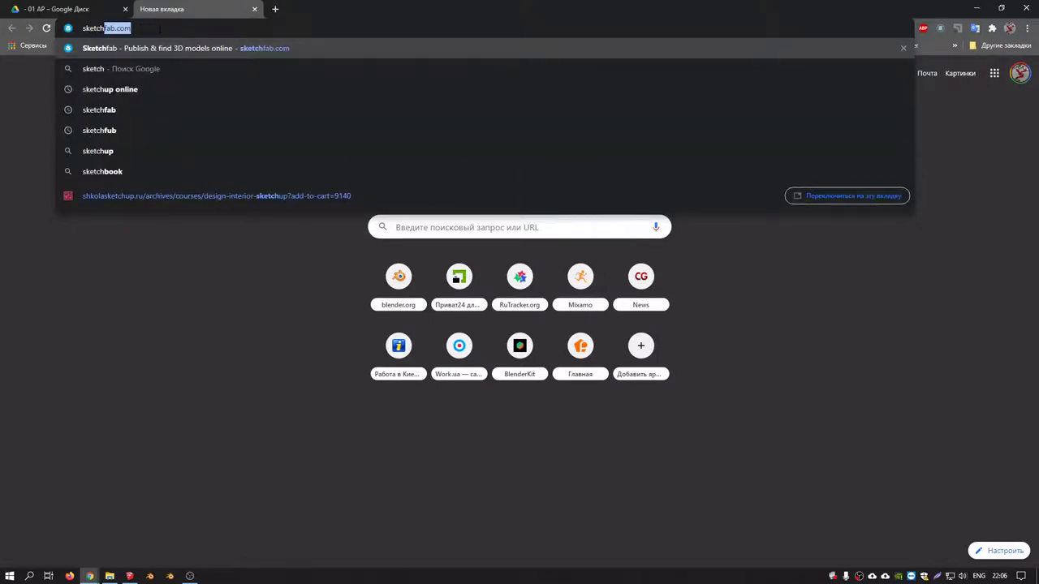
text(up)
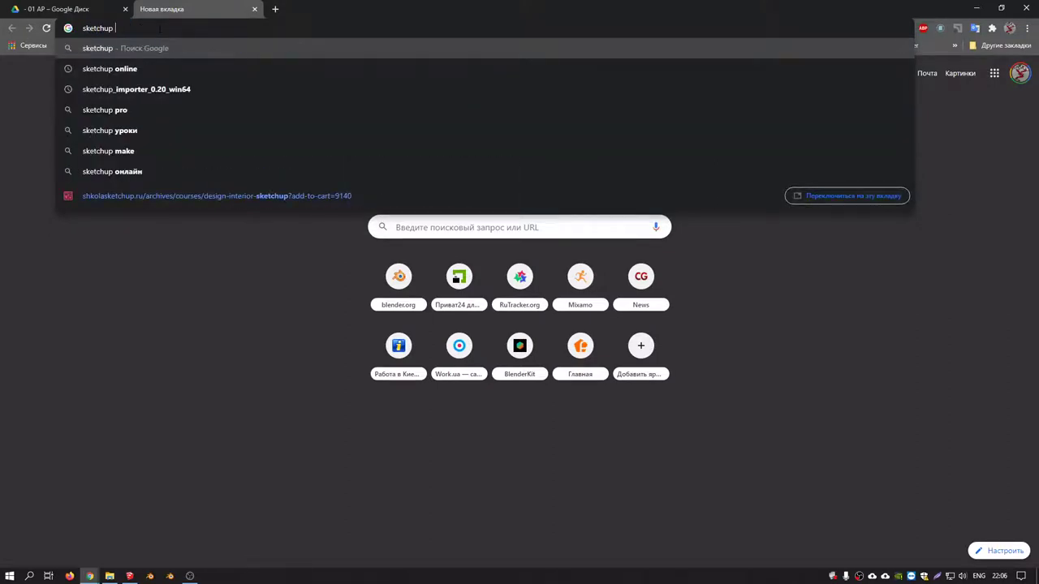
click(161, 88)
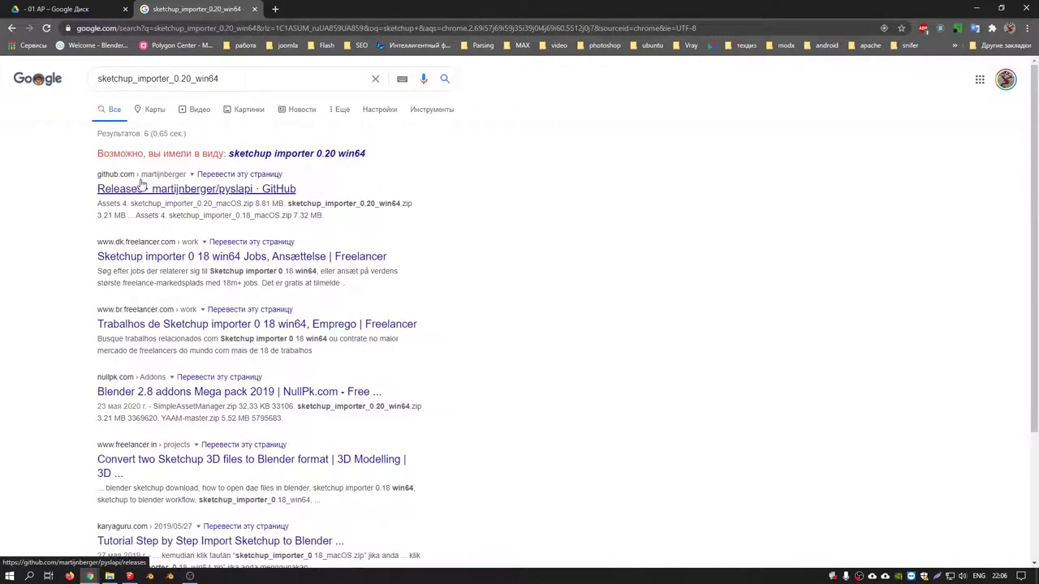
click(280, 154)
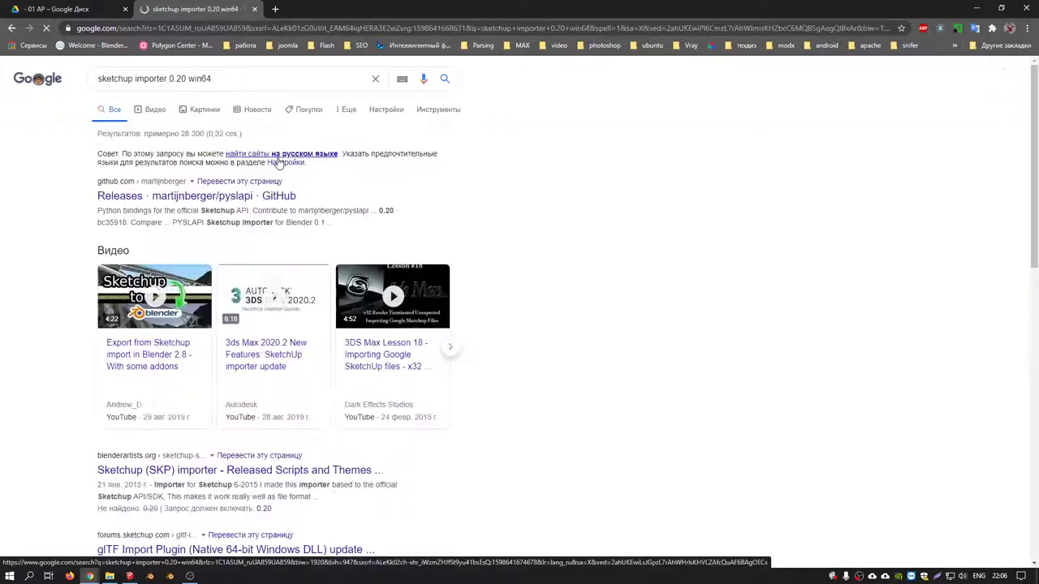
click(212, 197)
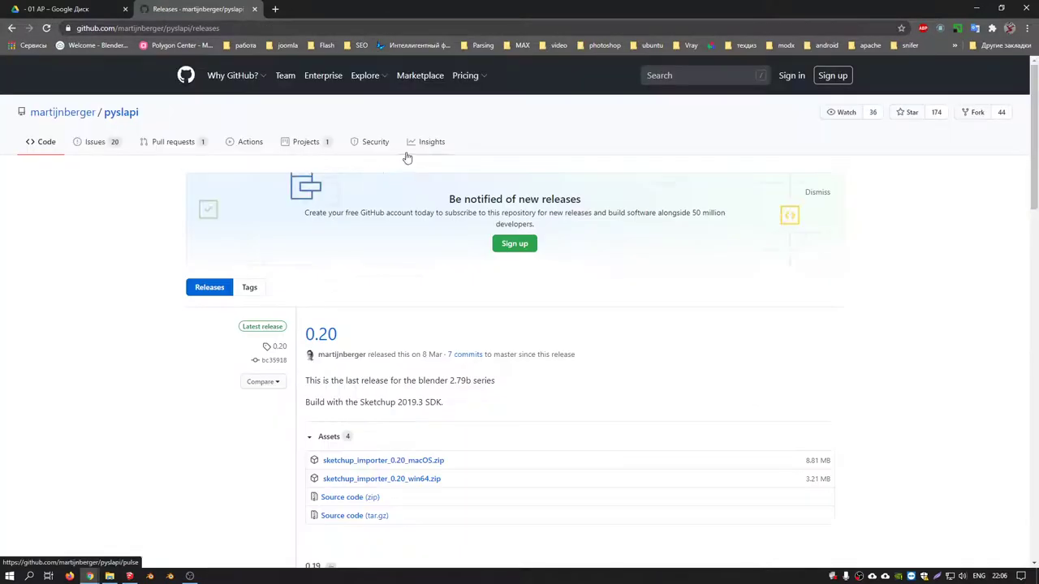
scroll(353, 252, down, 2)
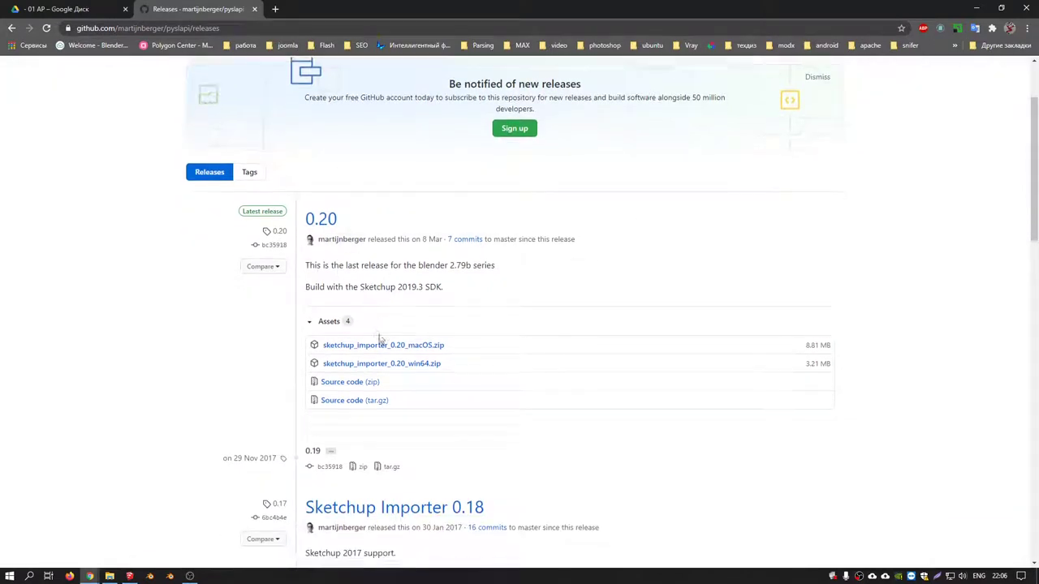
scroll(376, 340, down, 2)
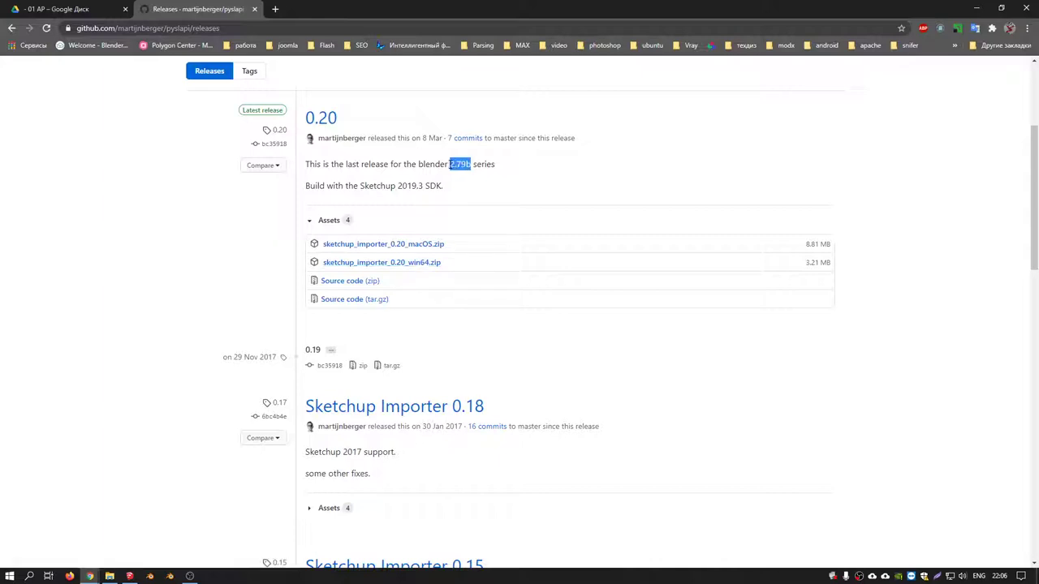
Open blender.org in a new tab and look back over the pyslapi releases page.
click(276, 8)
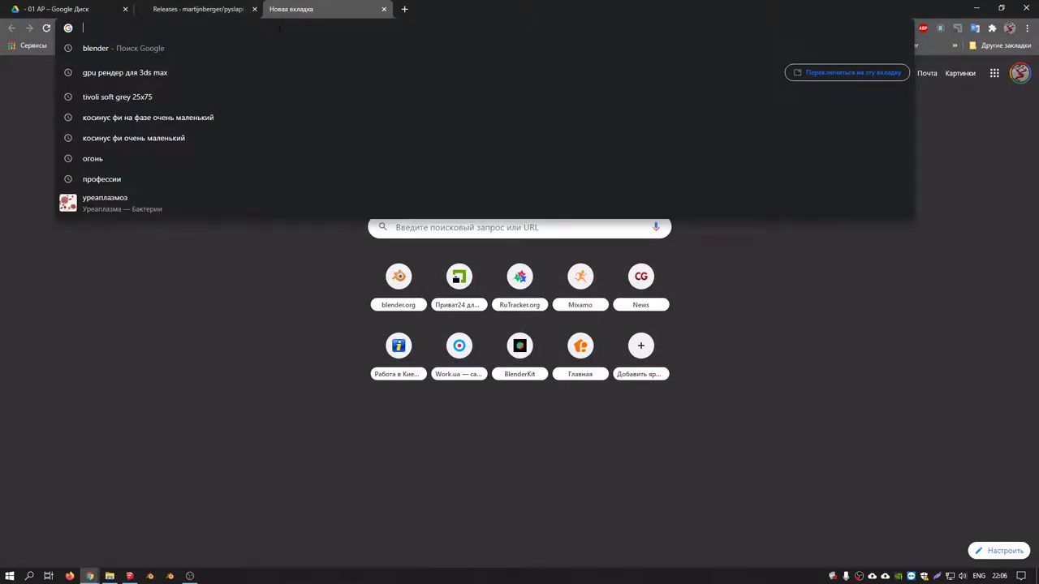
text(bl)
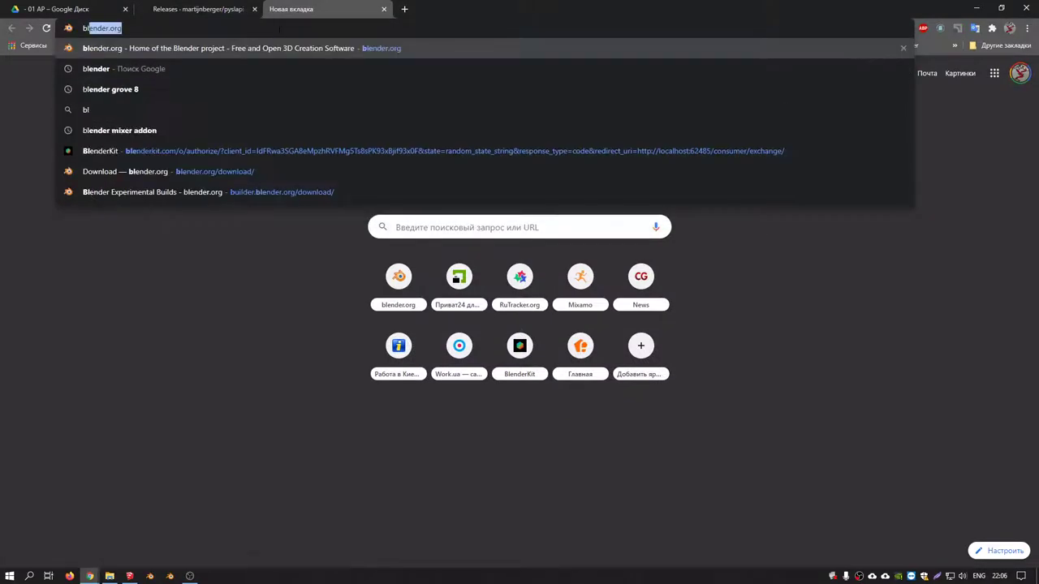
text(ender)
key(Return)
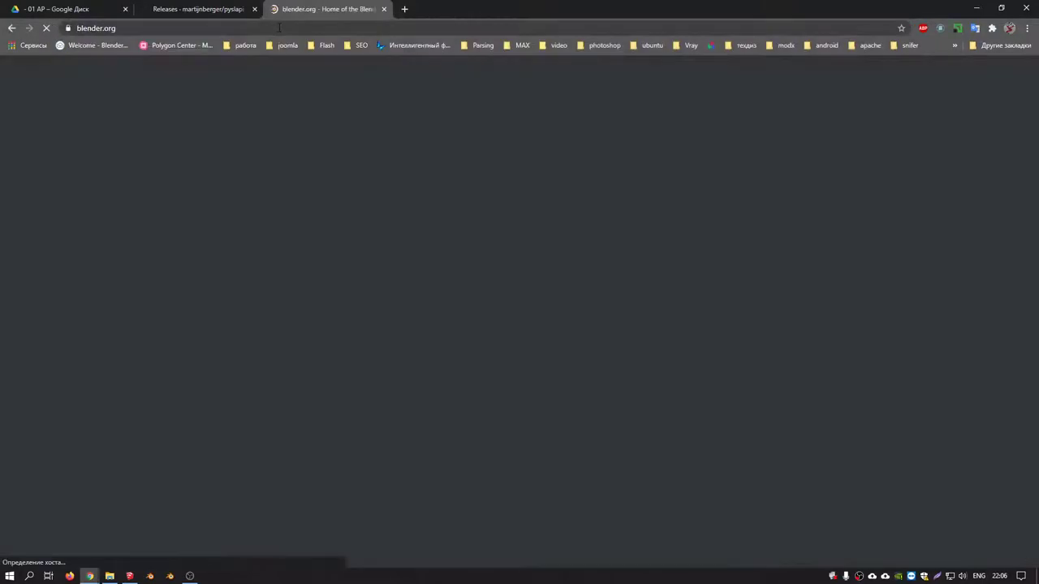
click(236, 7)
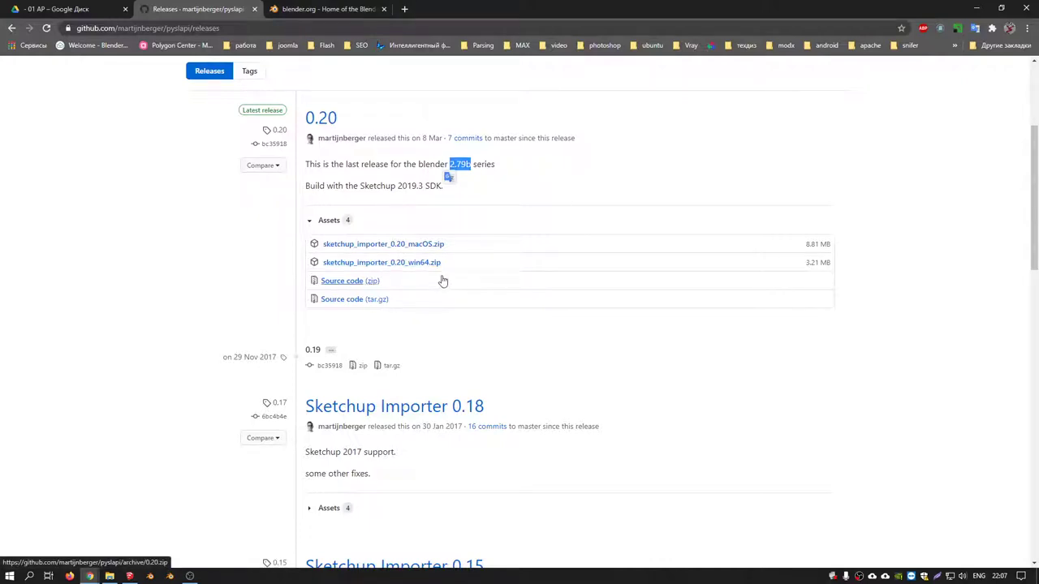
scroll(431, 262, down, 3)
scroll(410, 195, up, 2)
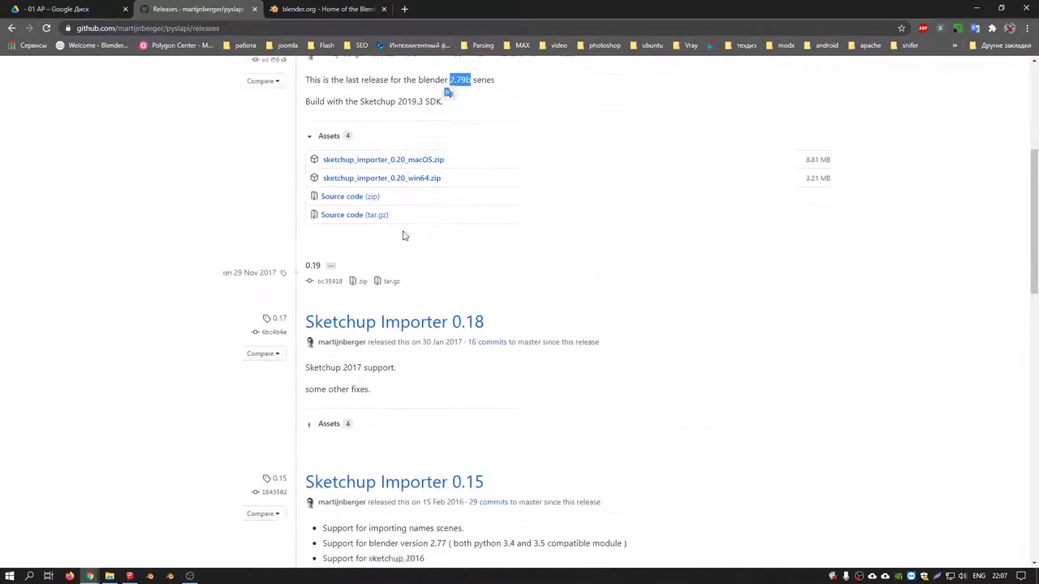
scroll(404, 235, up, 1)
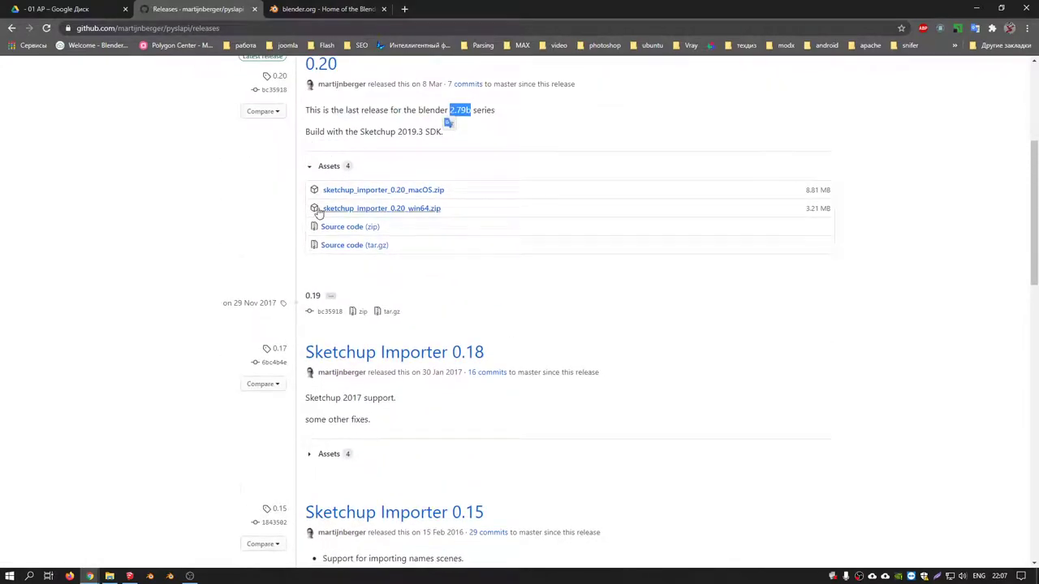
scroll(317, 212, up, 1)
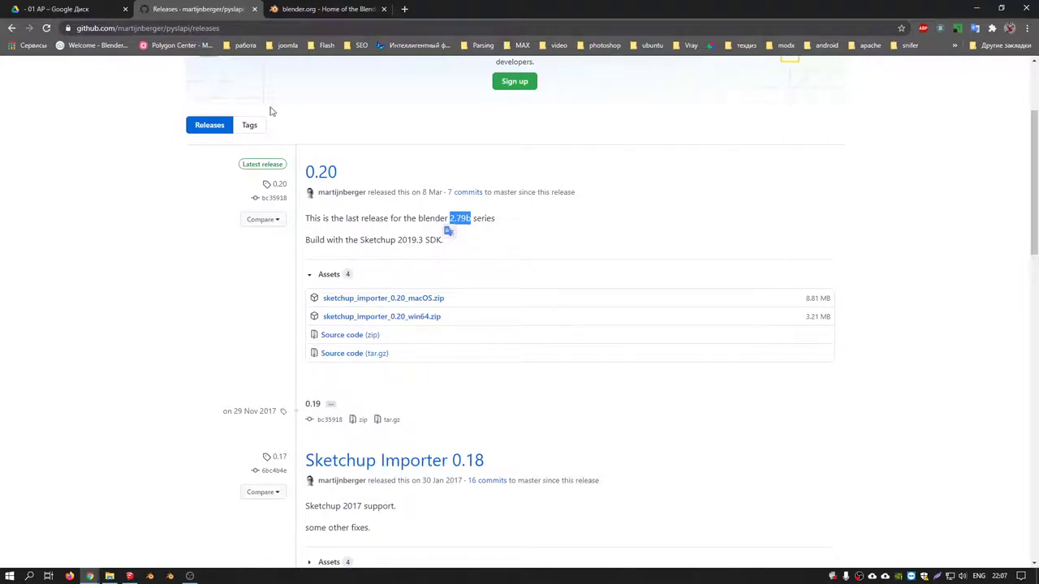
Go through Download > Previous Versions > Blender 2.79 and download blender-2.79b-windows64.zip.
click(330, 10)
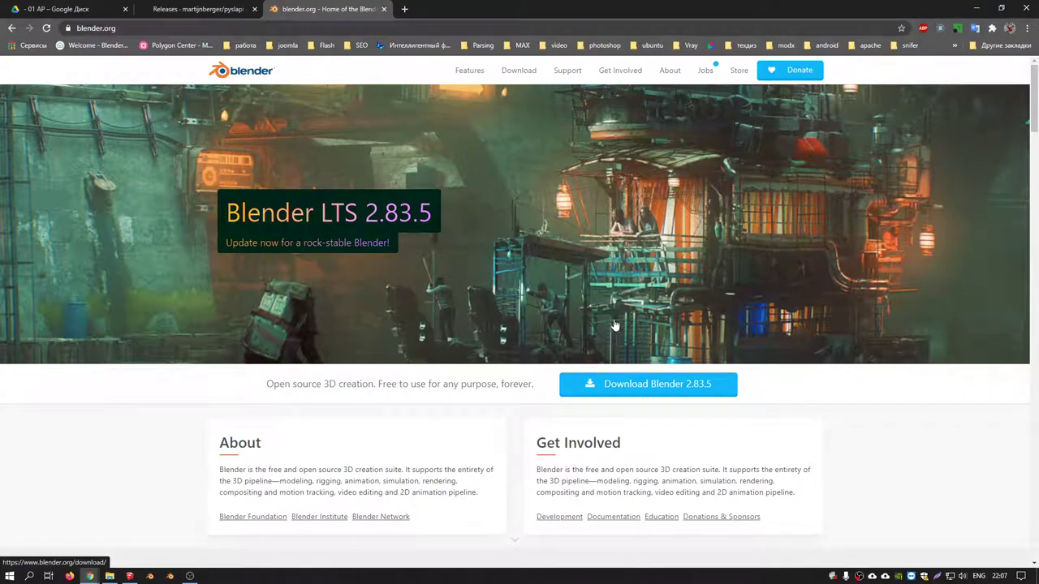
click(519, 71)
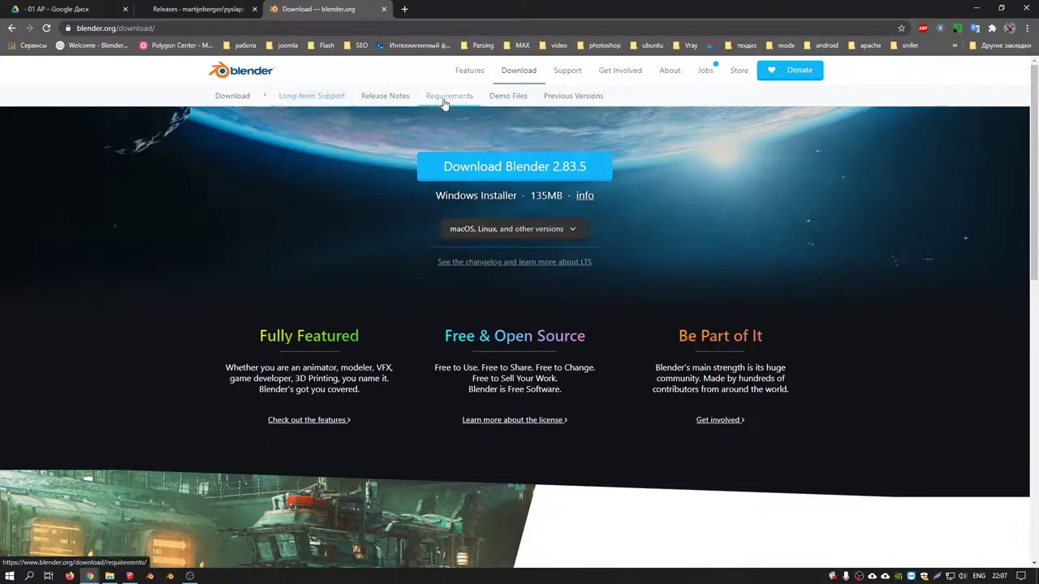
click(566, 98)
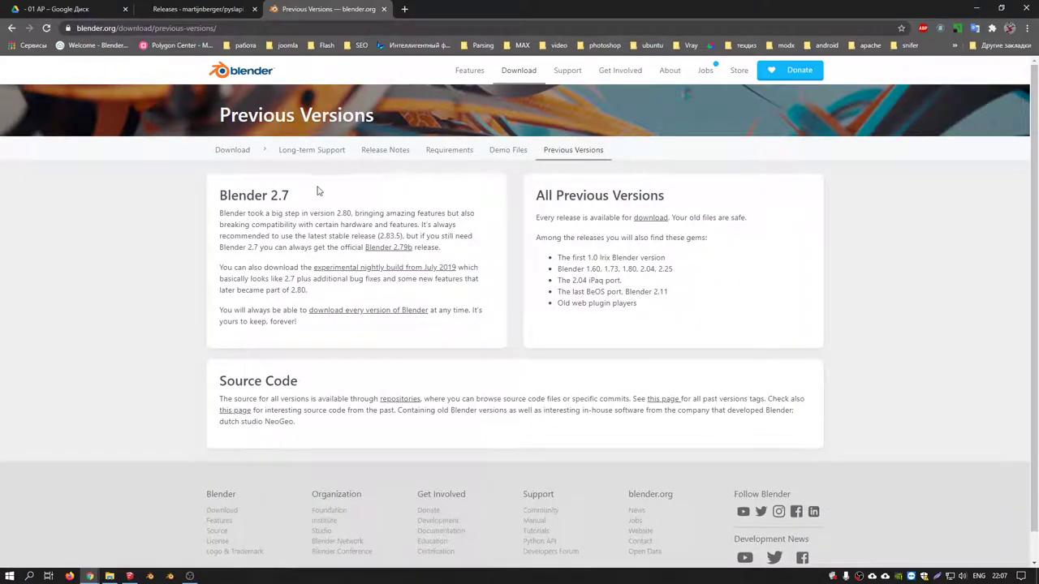
click(383, 247)
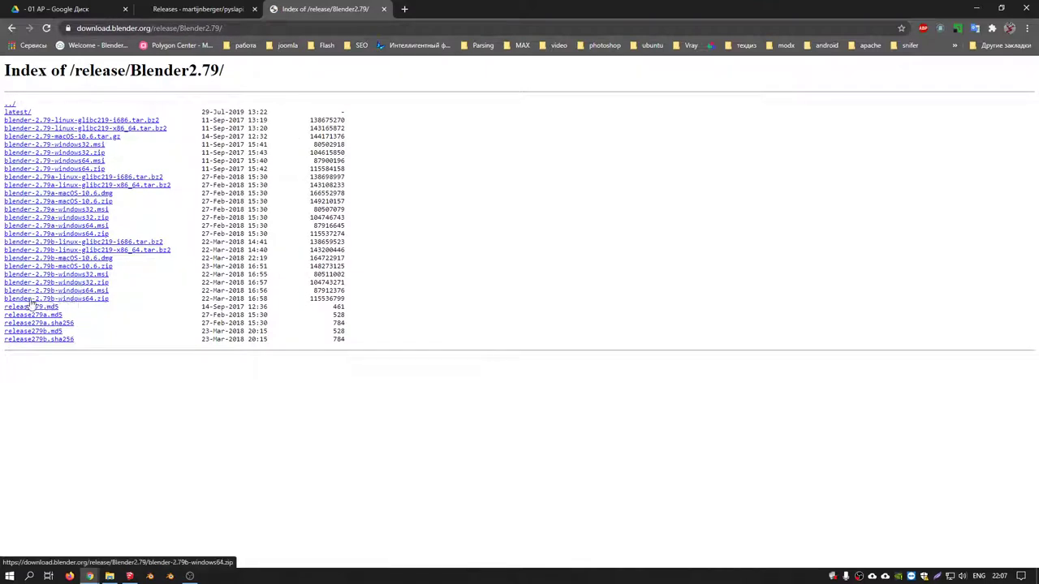
click(74, 300)
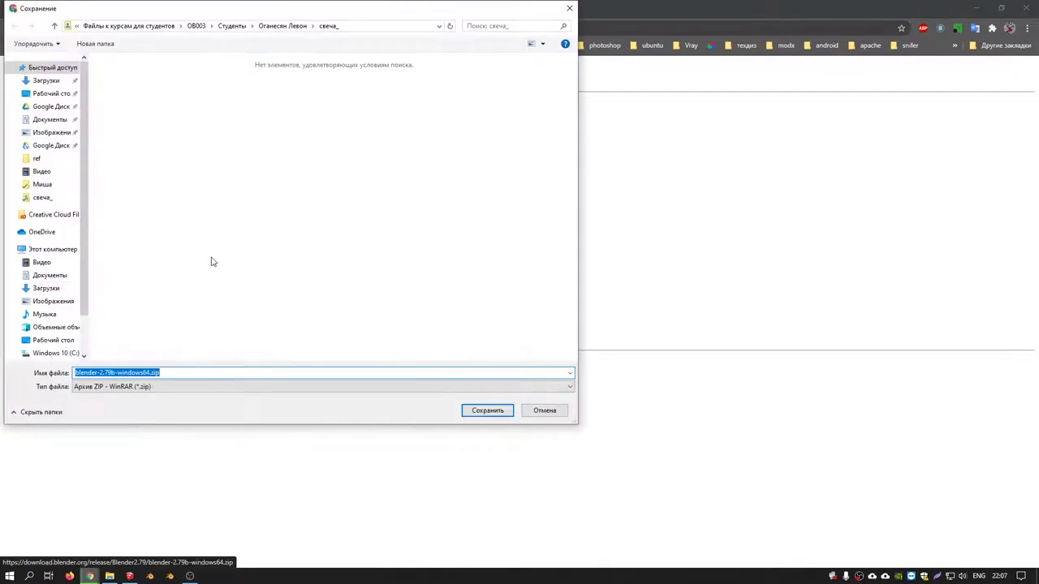
Save blender-2.79b-windows64.zip to the Desktop, cancel a duplicate importer download, and show the archive in its folder.
click(50, 94)
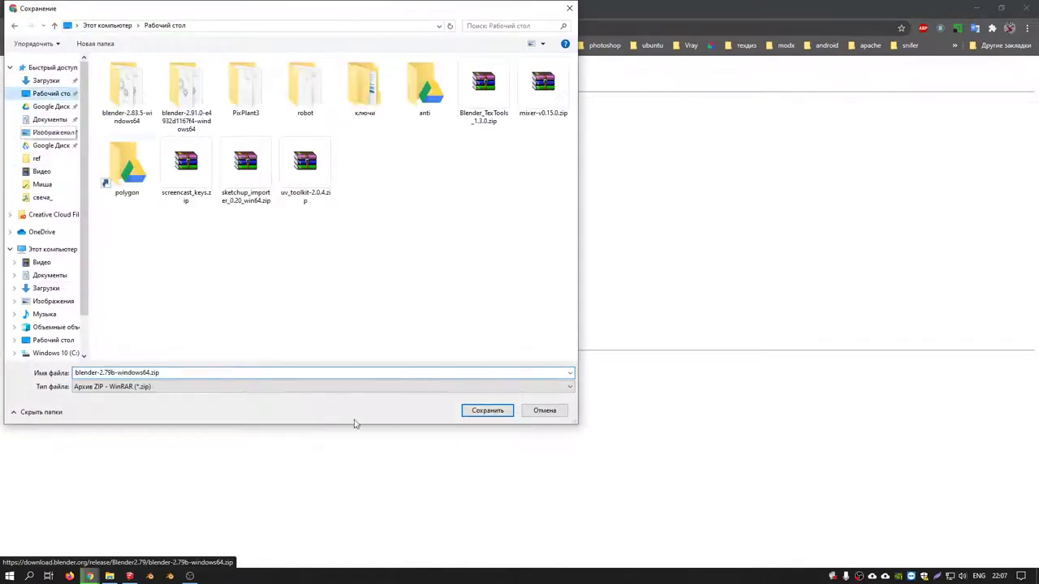
click(487, 411)
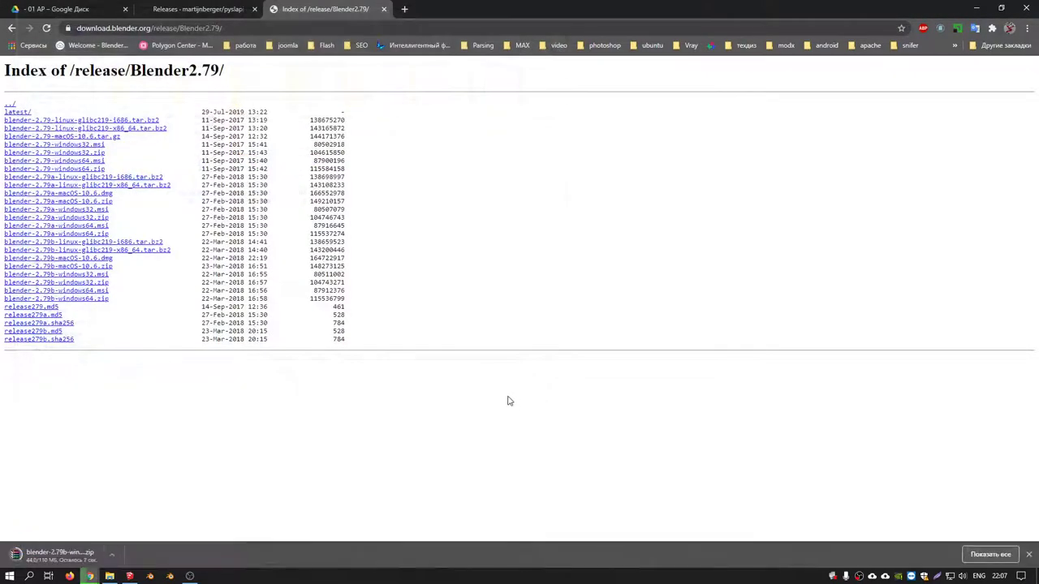
click(195, 9)
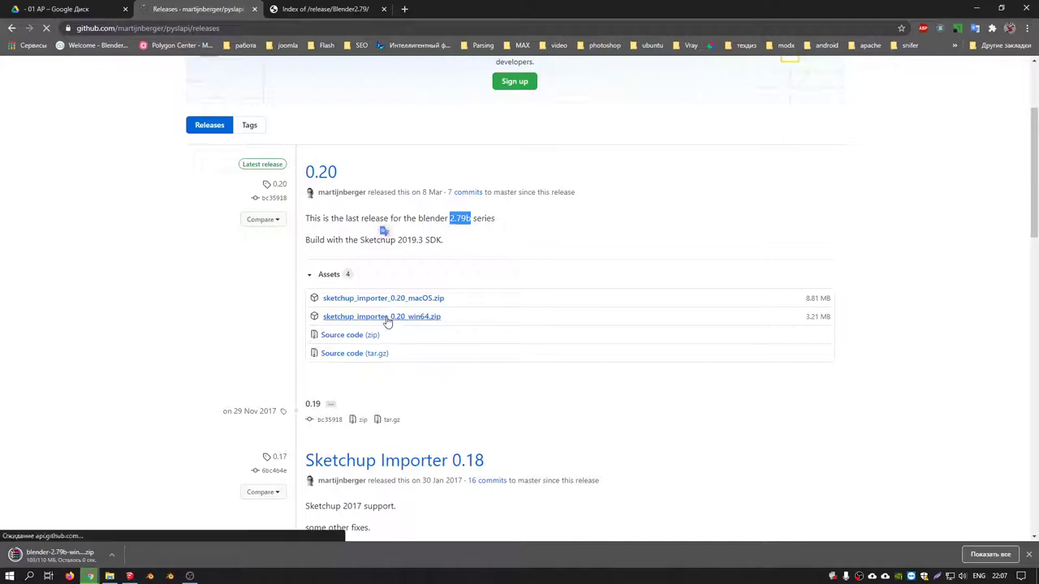
click(410, 316)
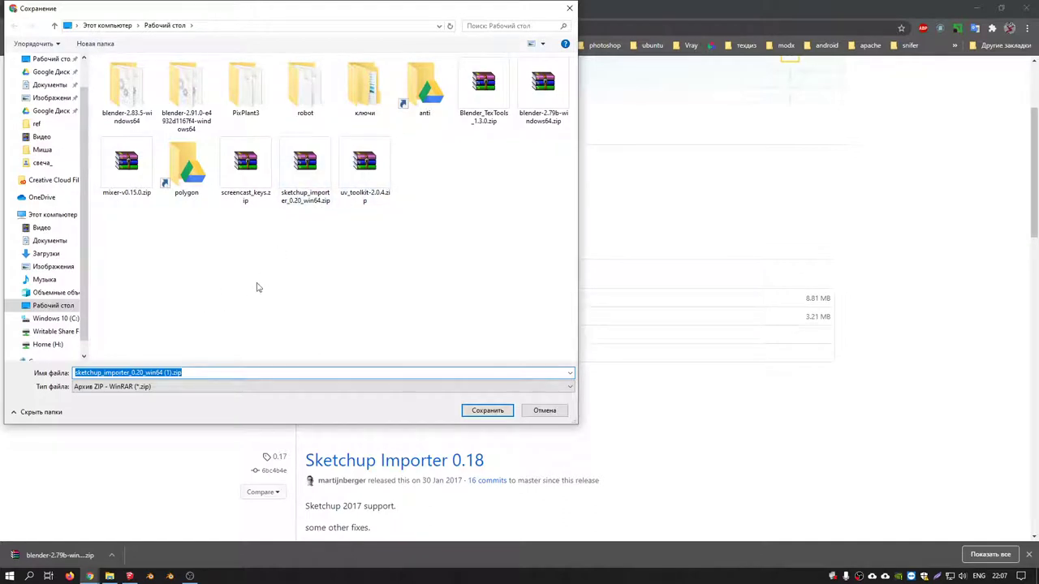
click(544, 410)
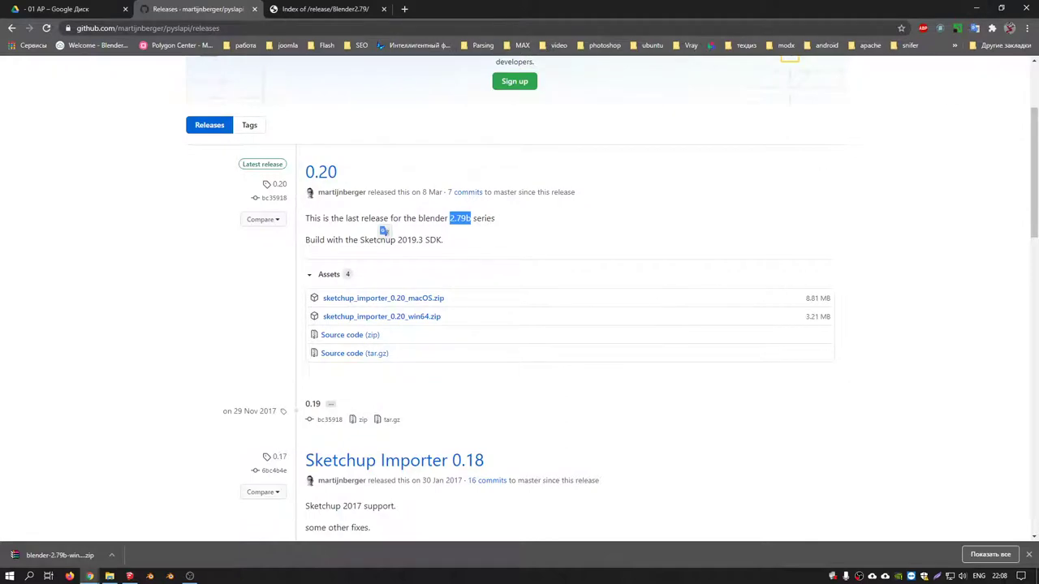
click(112, 559)
click(154, 523)
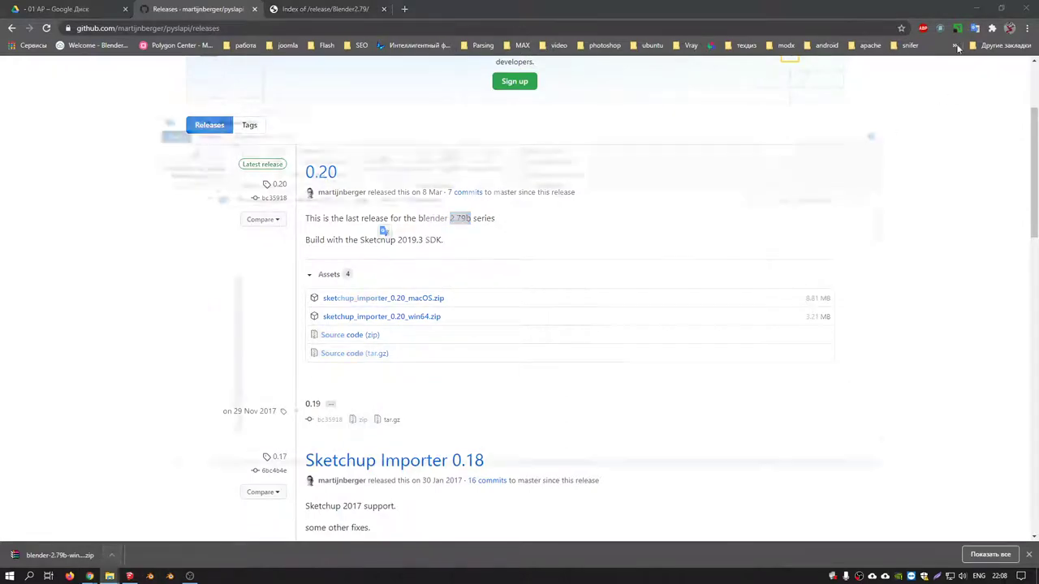
Minimize Chrome and SketchUp, open blender-2.79b-windows64.zip in WinRAR, and drag its folder onto the desktop.
click(977, 9)
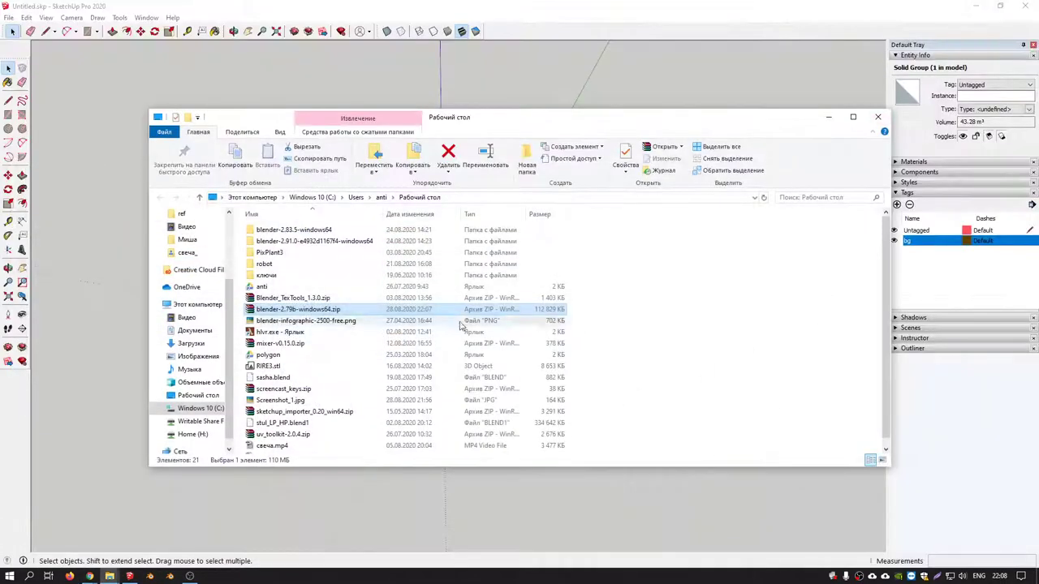
click(978, 8)
double_click(298, 309)
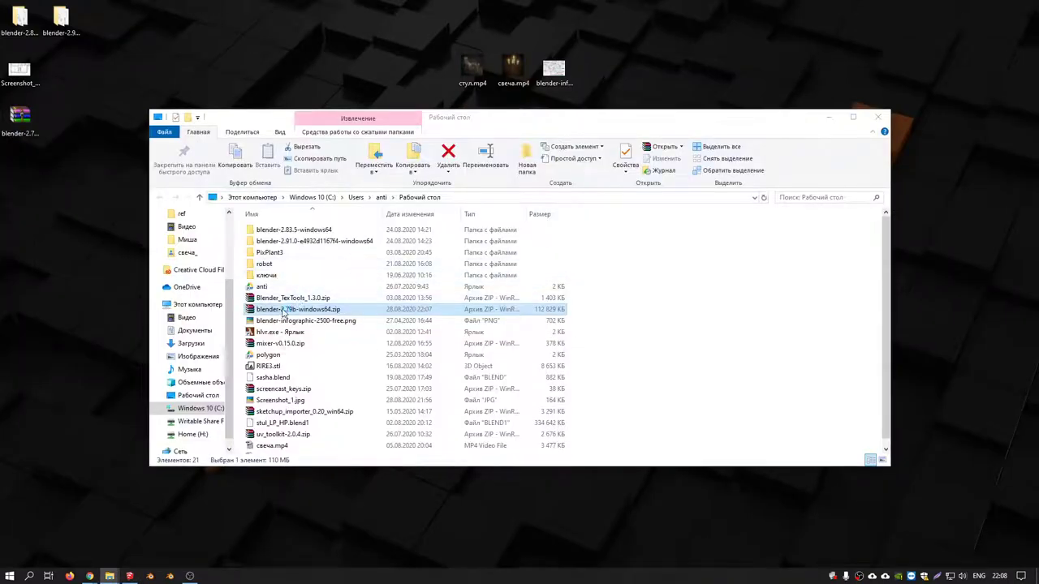
double_click(242, 211)
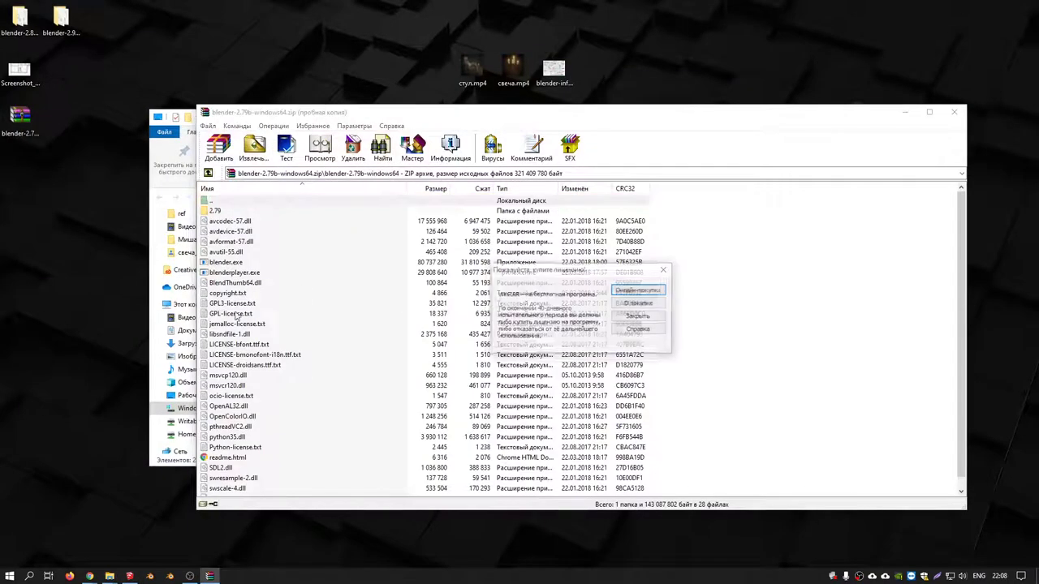
click(638, 316)
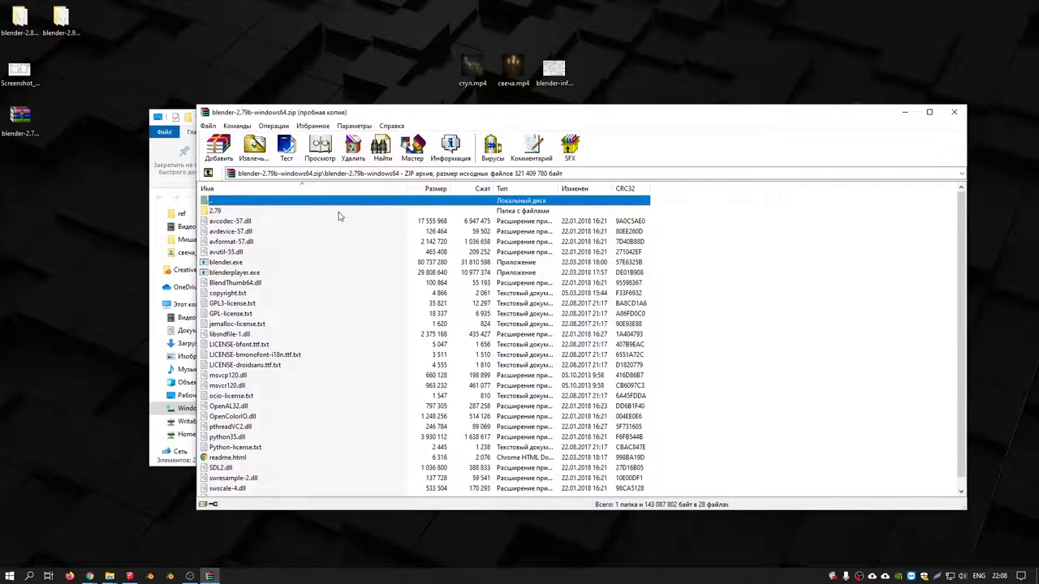
click(954, 112)
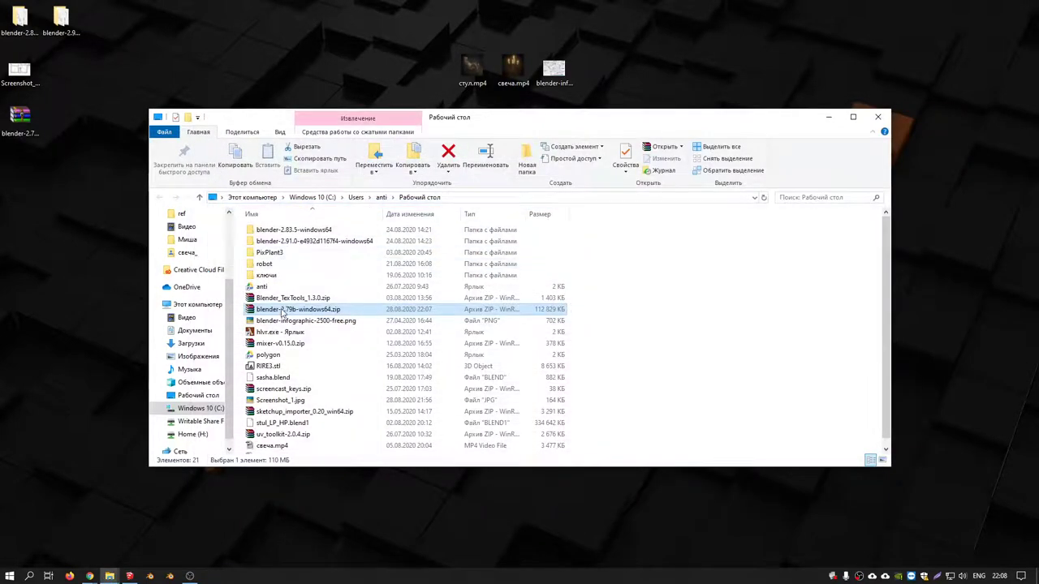
key(Return)
drag(251, 216, 32, 206)
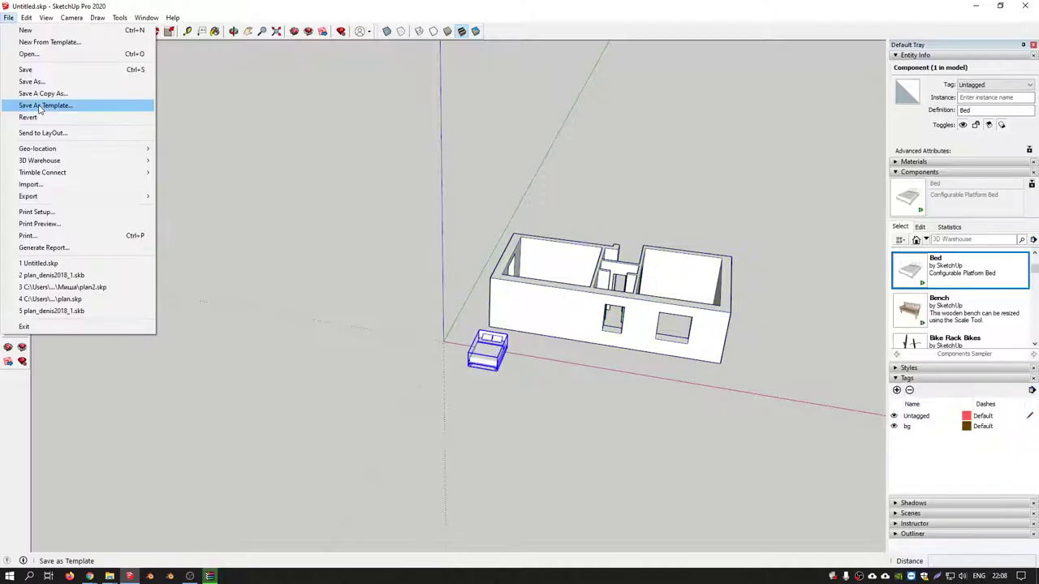
Choose File > Save As Template in SketchUp.
click(40, 106)
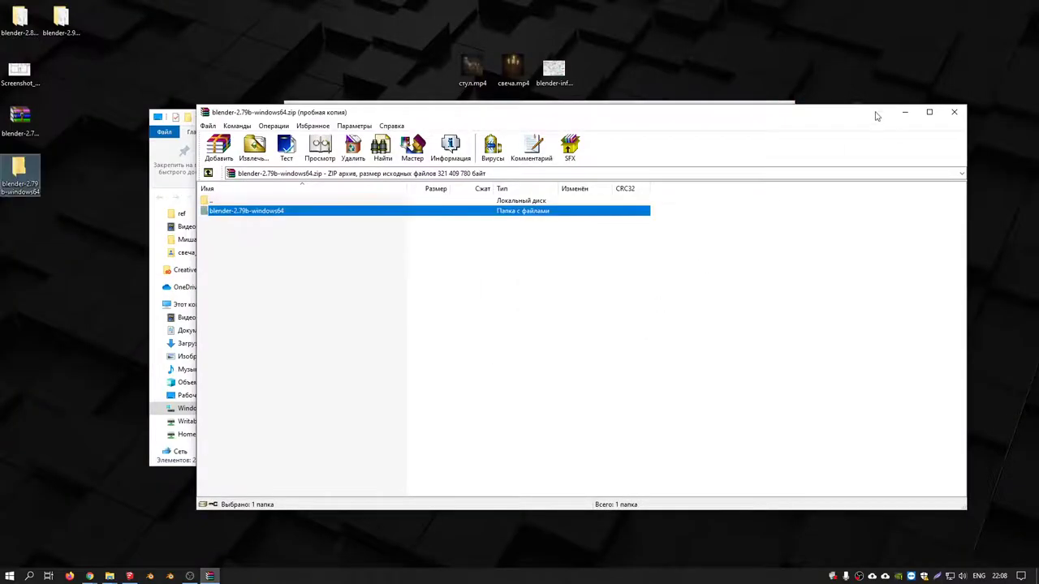
Close WinRAR, cancel the template dialog, and bring the SketchUp model back to the front.
drag(876, 116, 876, 208)
click(955, 203)
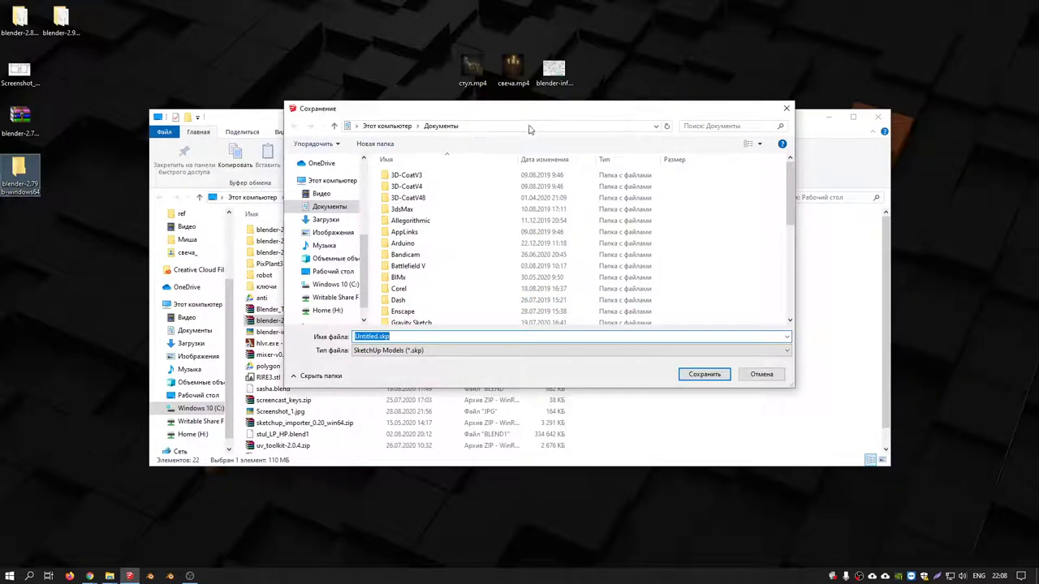
mouse_move(422, 289)
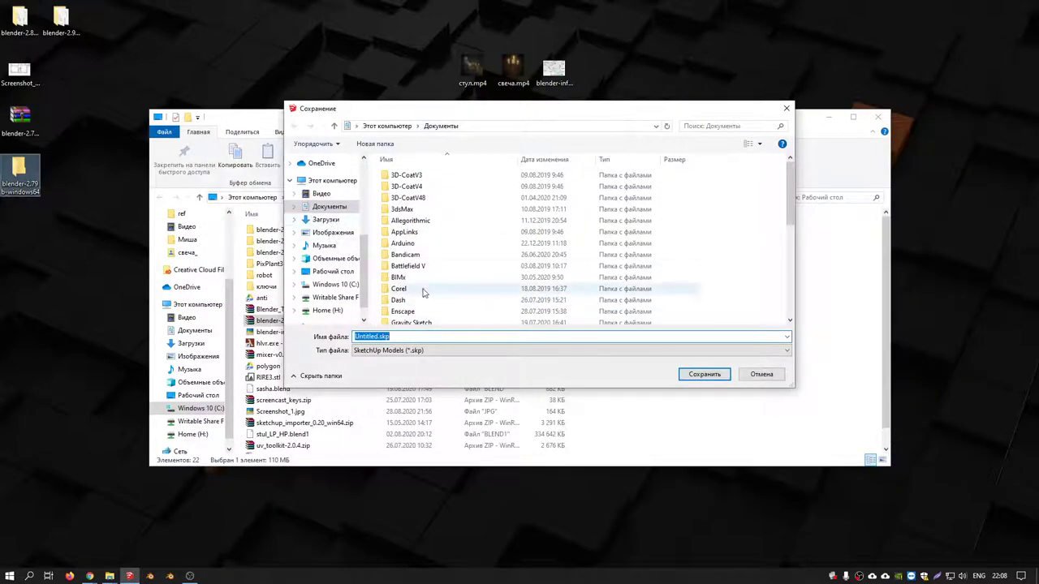
click(760, 374)
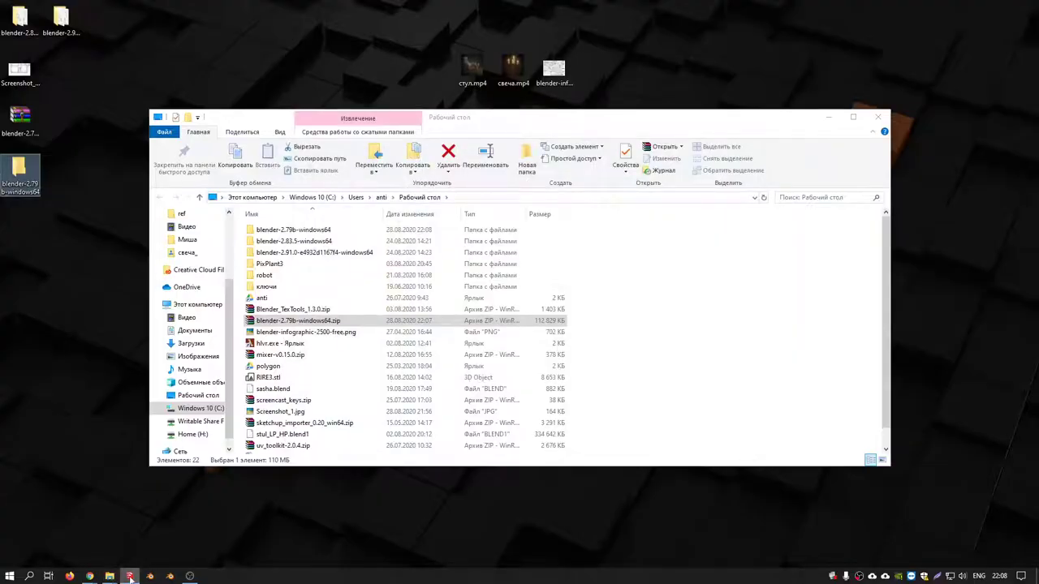
click(130, 576)
Save the model to the Desktop as plan.skp in SketchUp Version 2018 format, then minimize SketchUp.
click(8, 17)
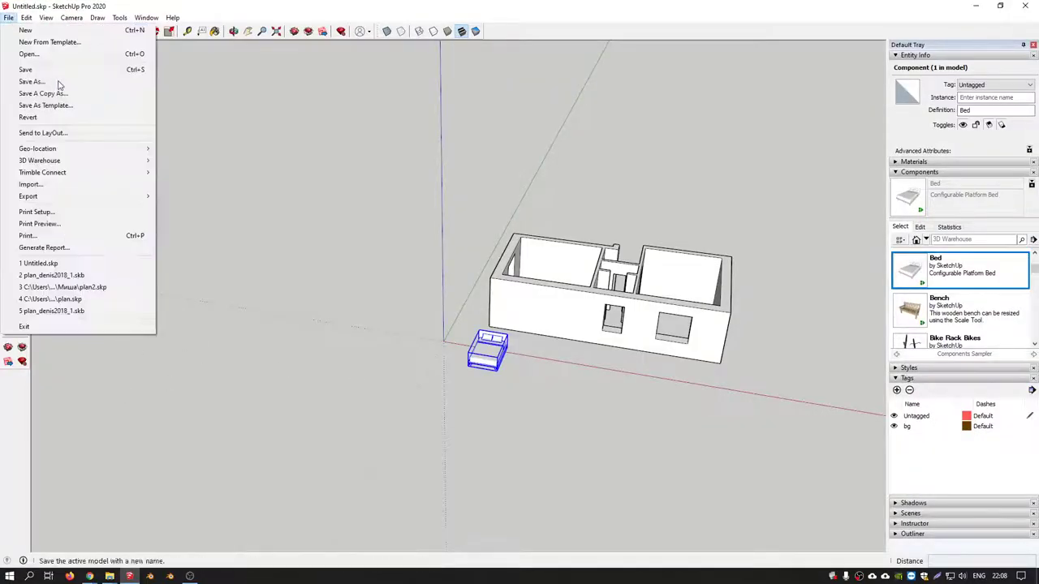
click(37, 82)
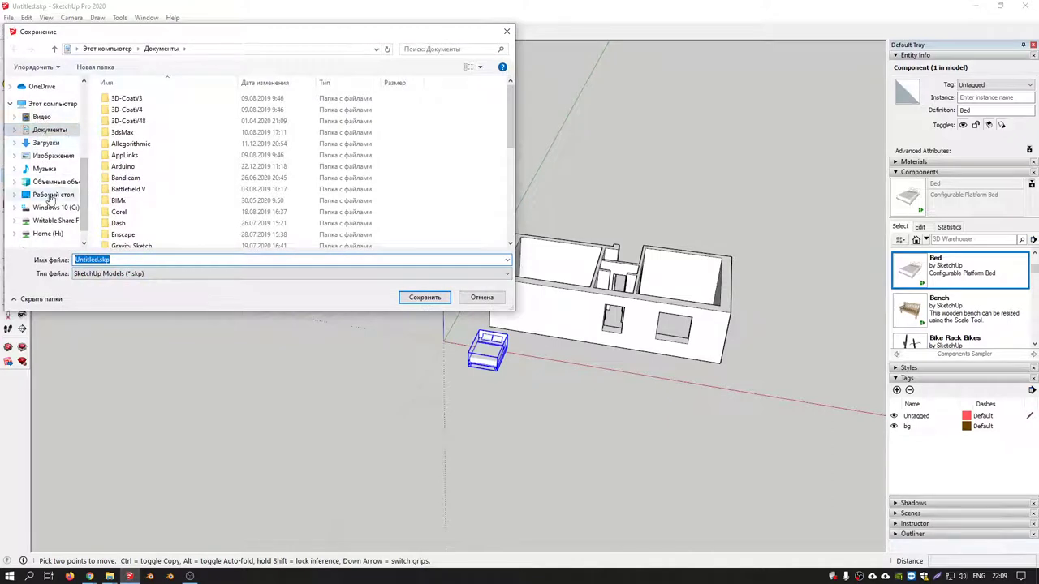
click(53, 194)
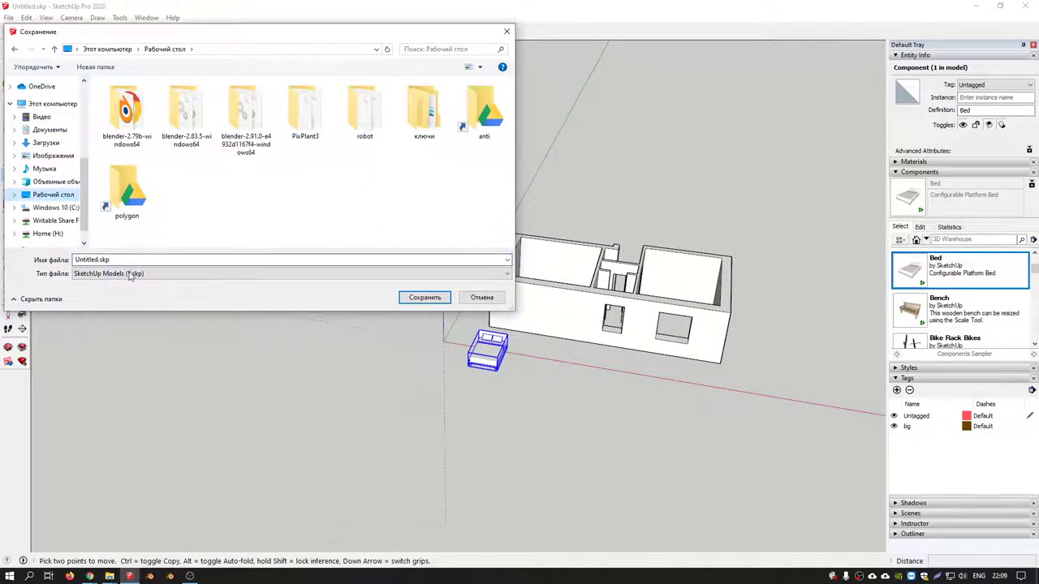
click(130, 274)
click(128, 306)
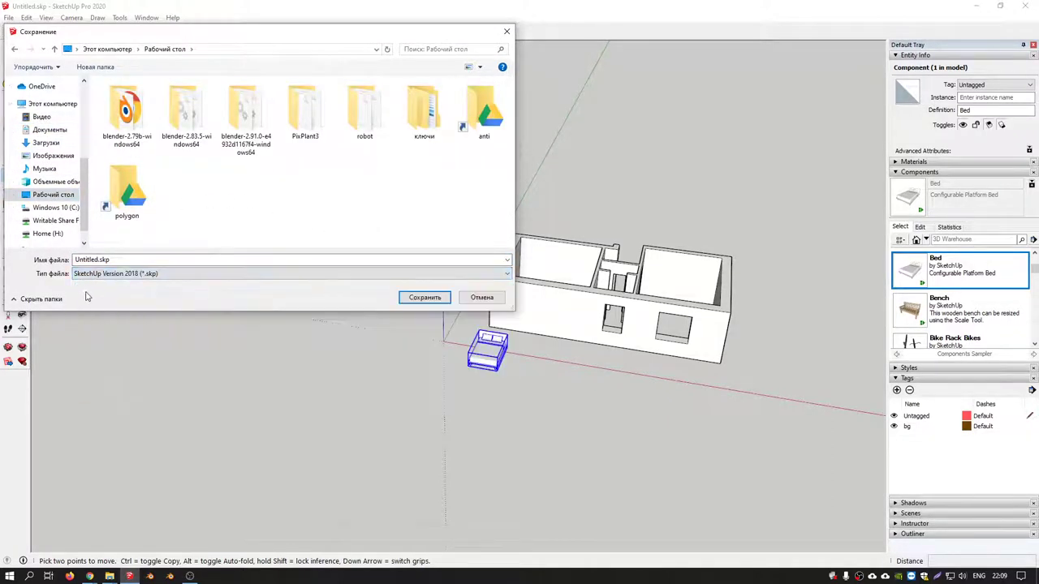
click(139, 259)
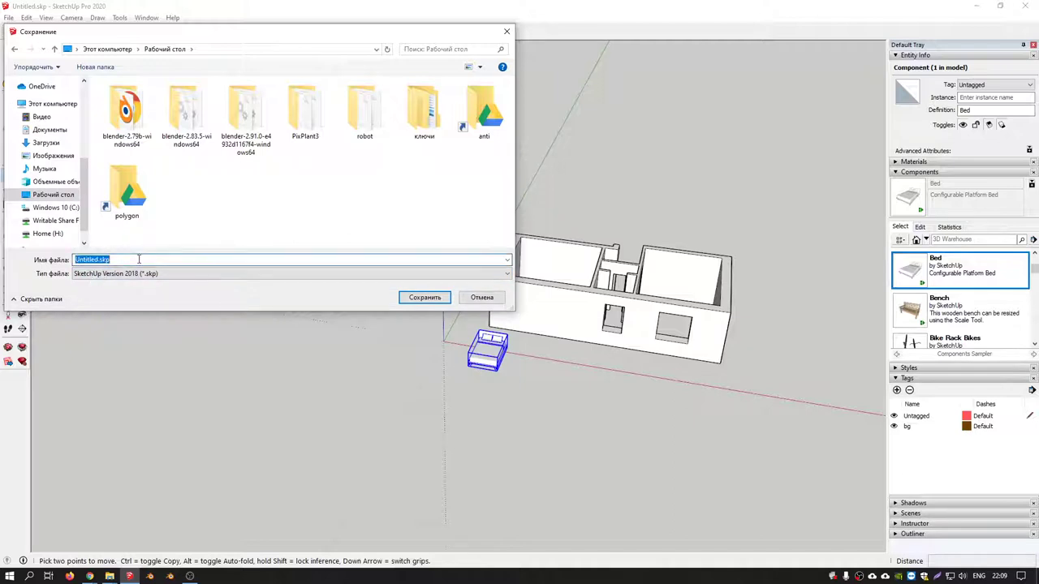
text(plan)
click(427, 298)
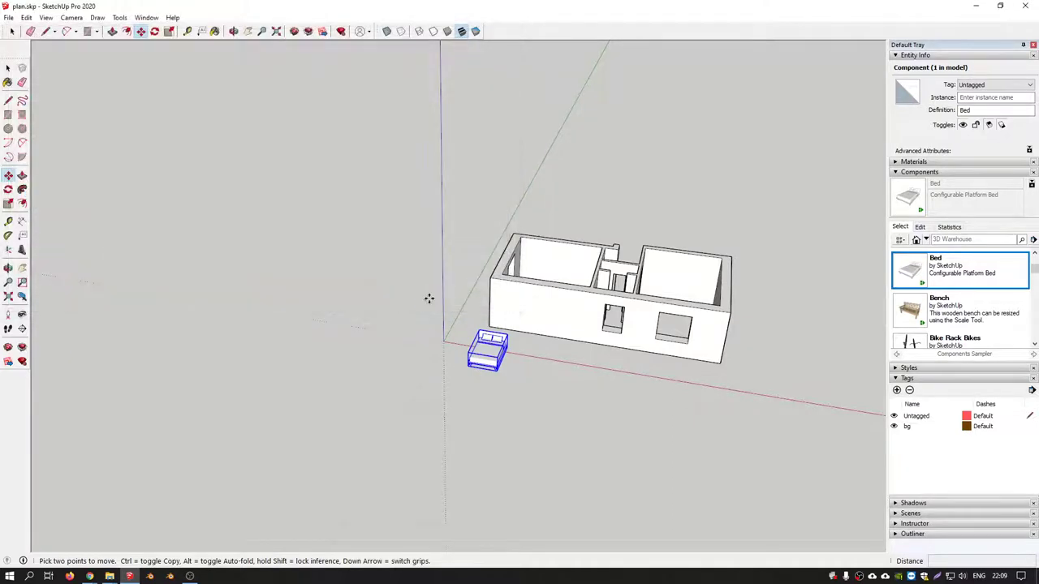
click(976, 6)
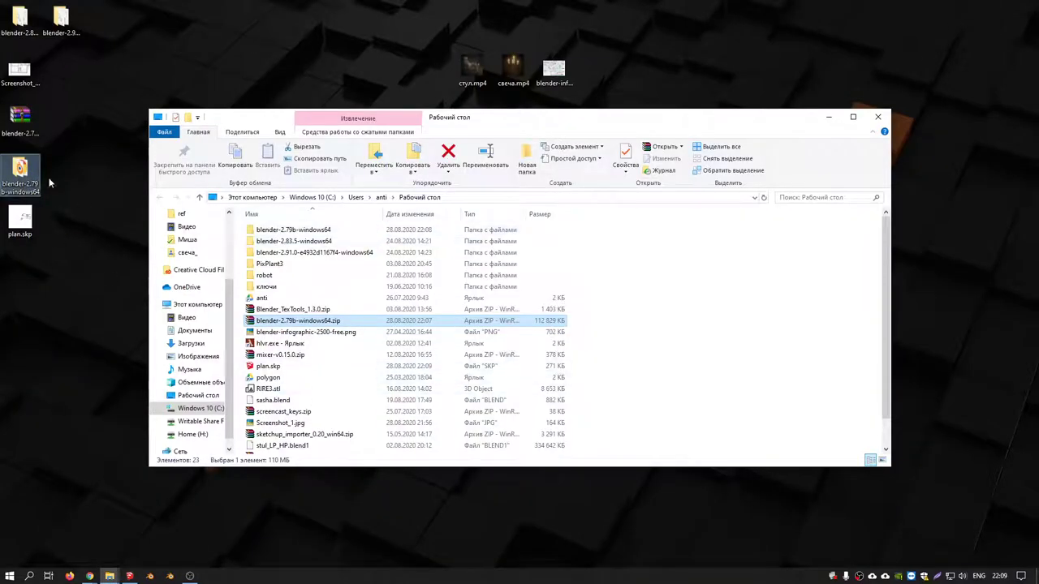
Open the blender-2.79b-windows64 folder and run blender.exe.
double_click(22, 172)
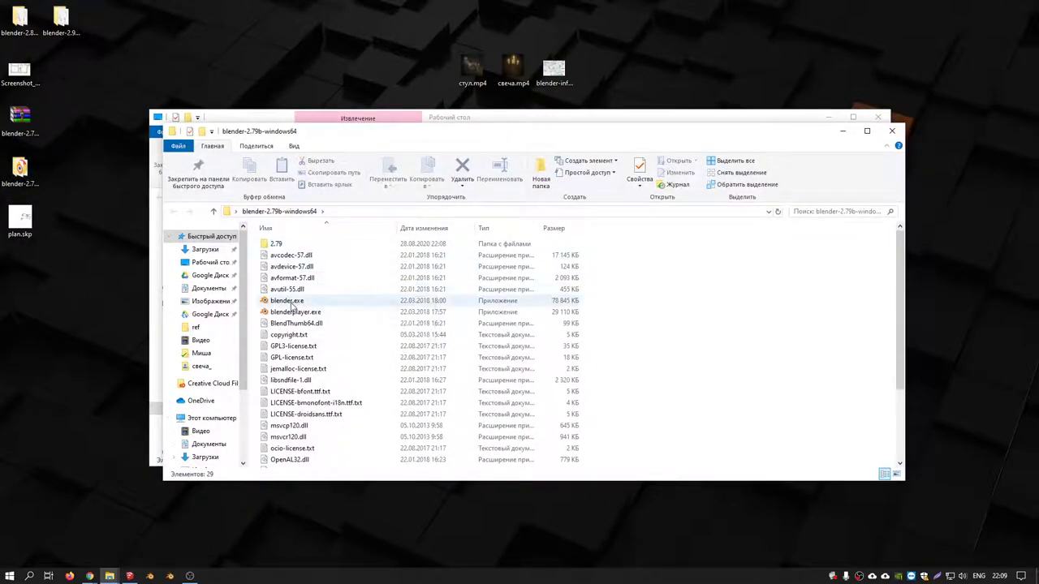
double_click(292, 301)
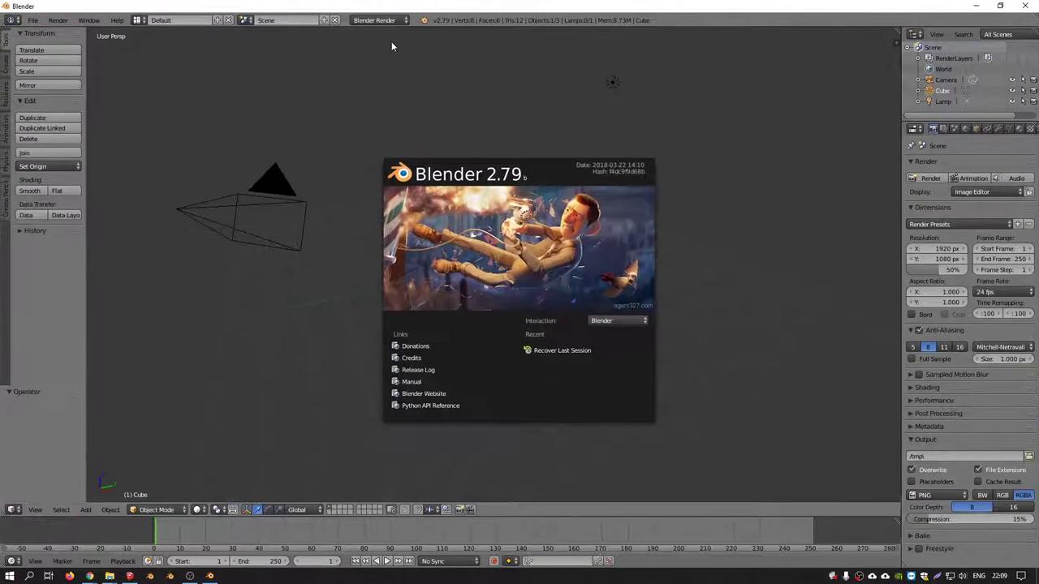
Install sketchup_importer_0.20_win64.zip from the Desktop as an add-on through User Preferences, then close Preferences.
click(32, 21)
click(32, 20)
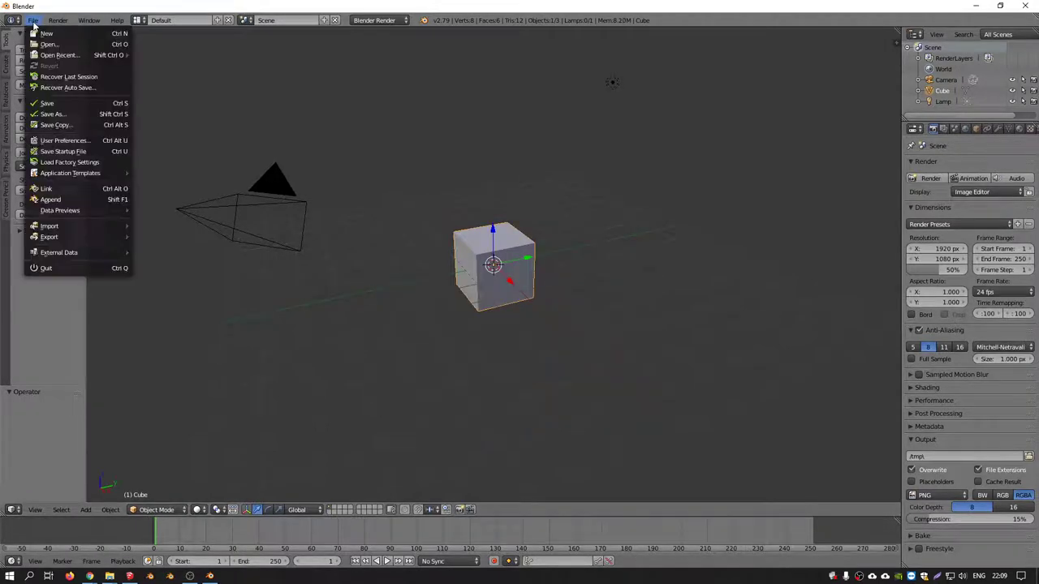
click(32, 20)
click(126, 143)
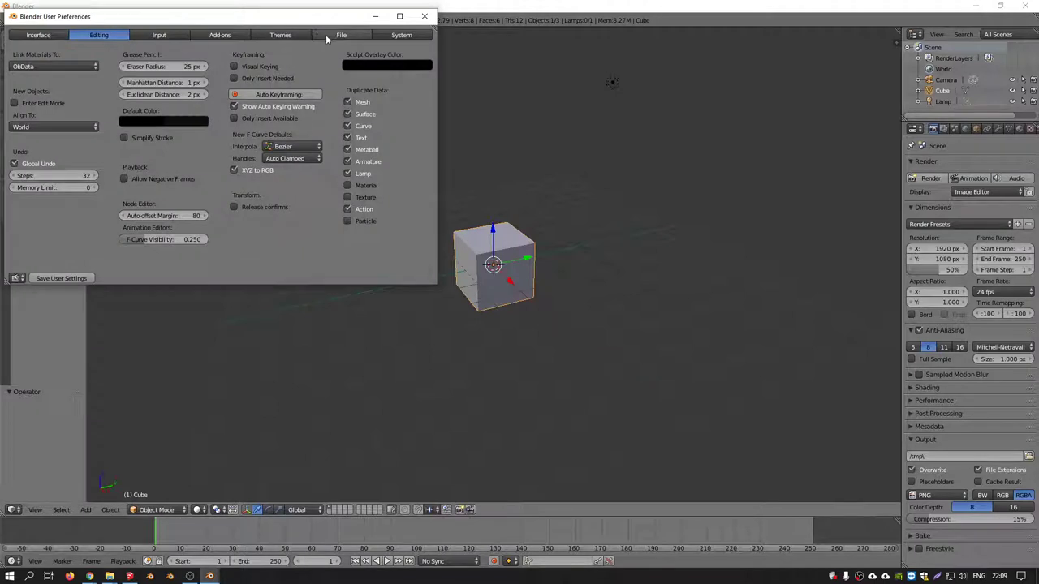
click(225, 39)
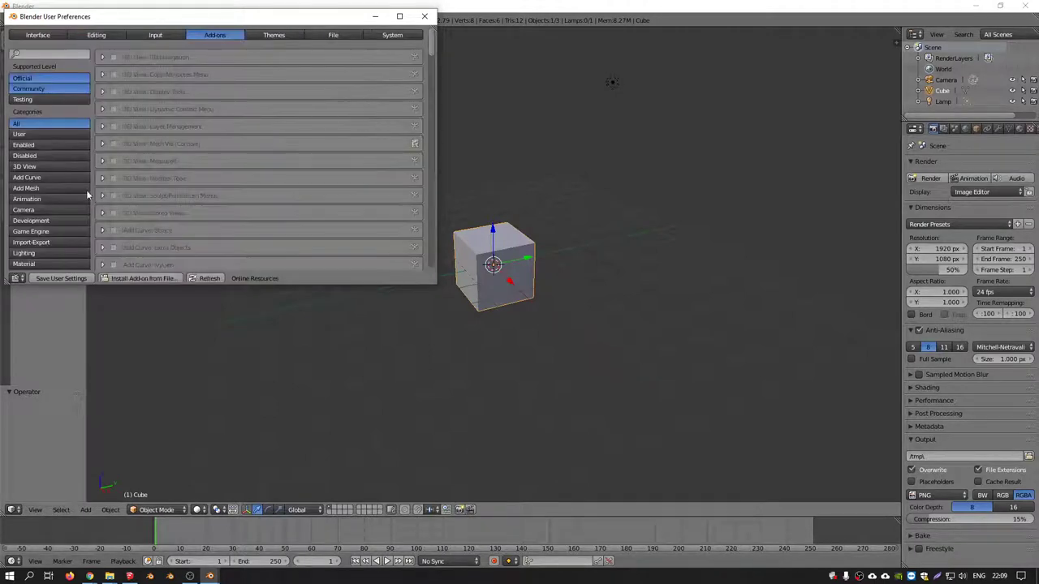
click(144, 280)
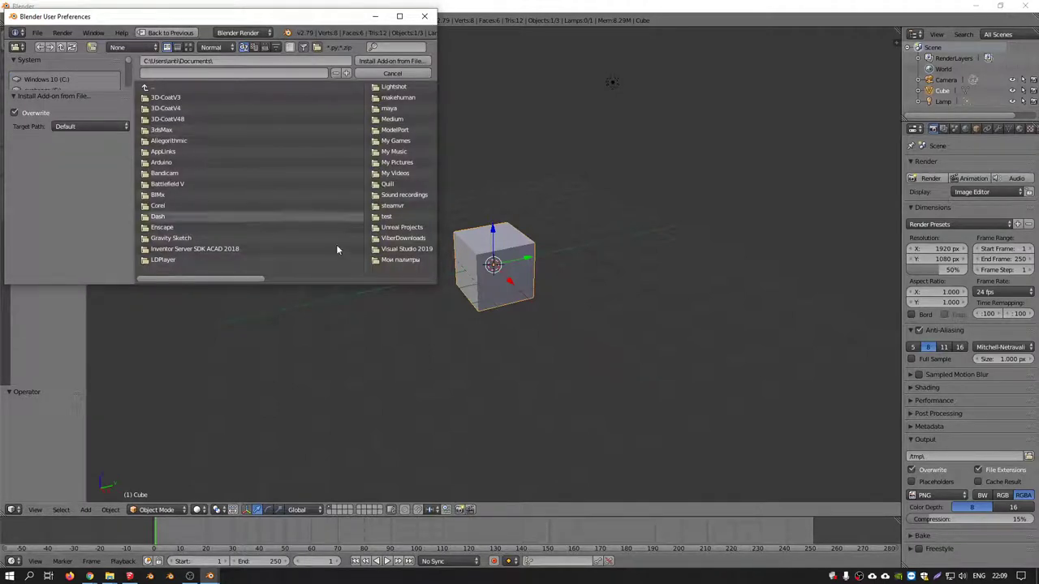
drag(433, 287, 689, 436)
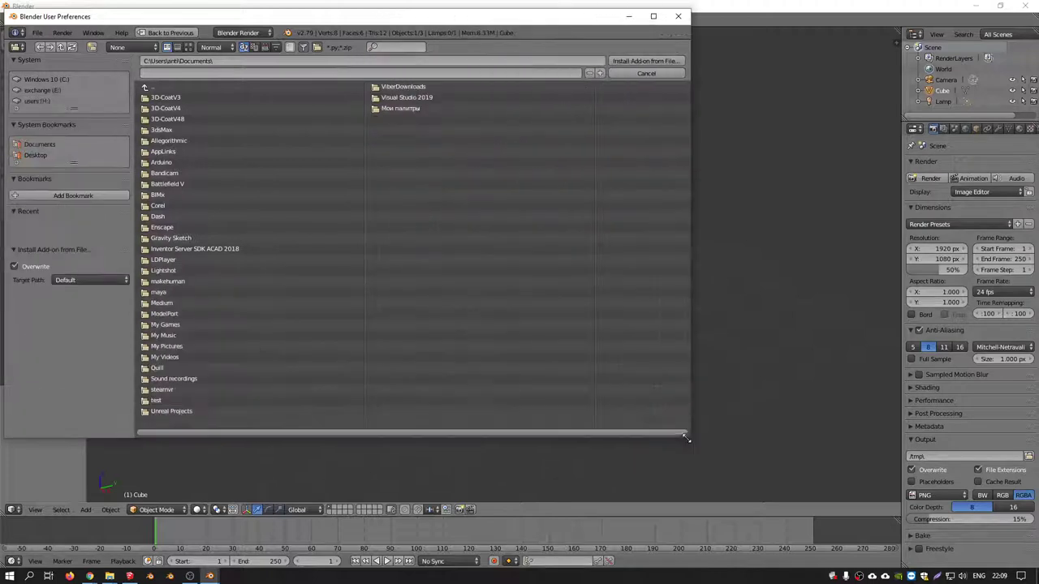
click(36, 155)
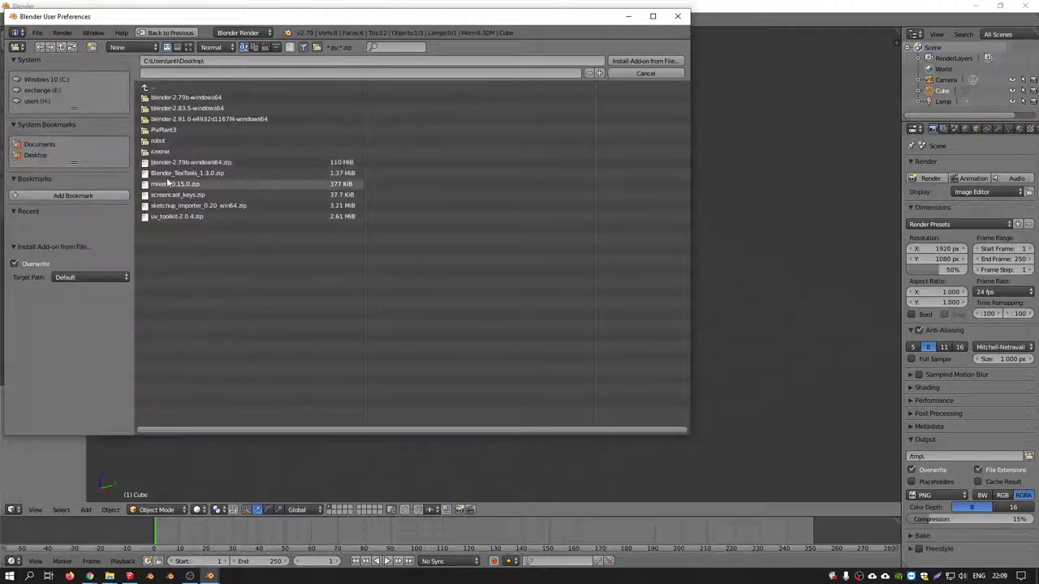
click(219, 206)
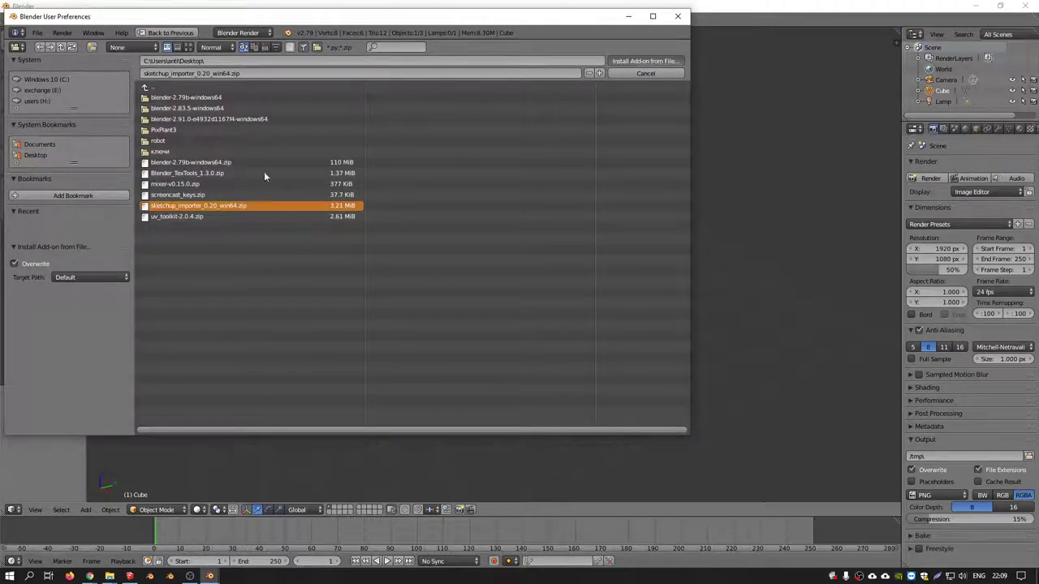
key(Return)
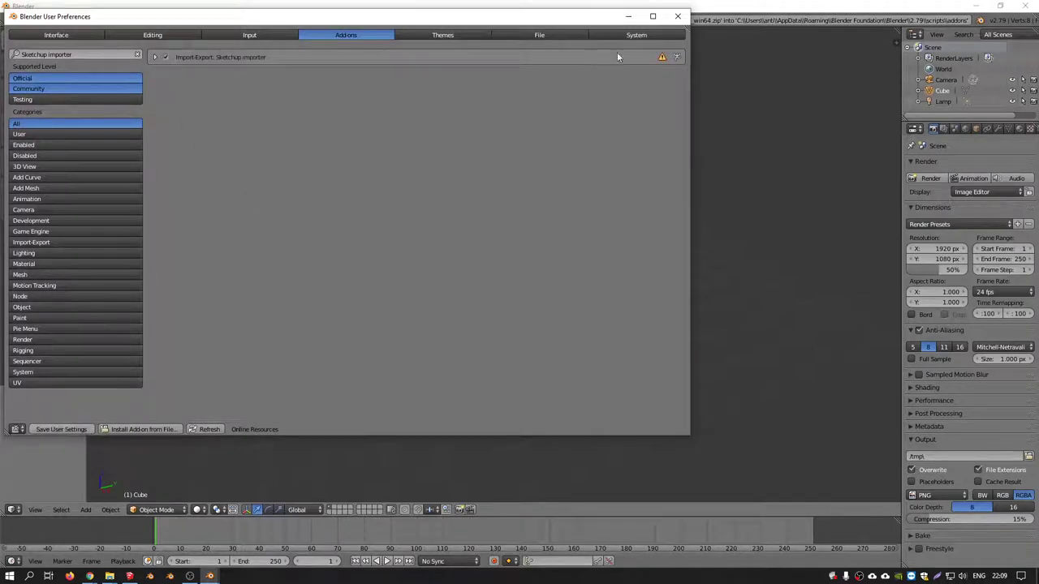
click(678, 16)
Import plan.skp from the Desktop as a SketchUp scene and delete the default cube.
click(33, 20)
mouse_move(50, 225)
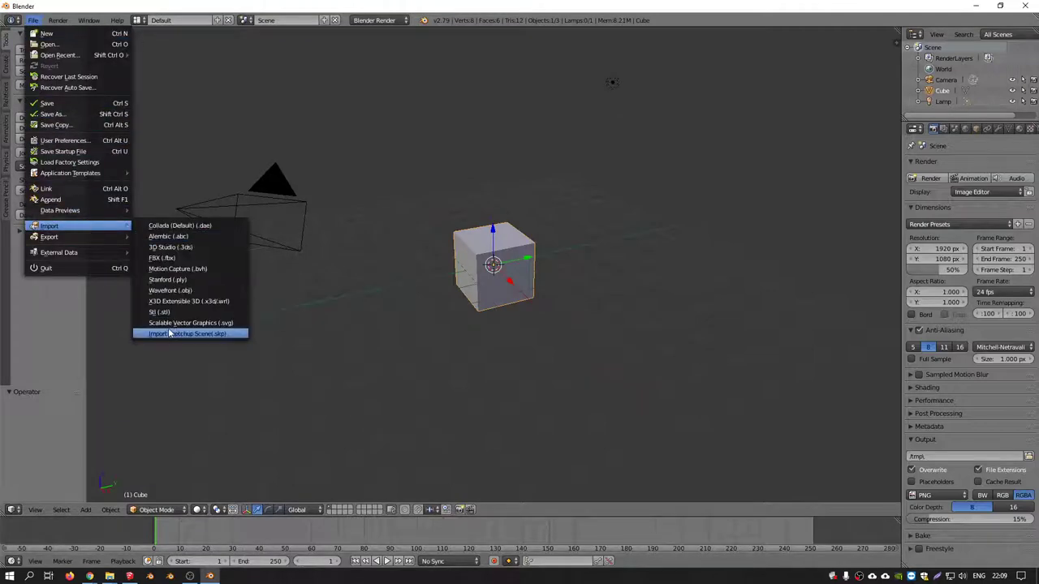
click(205, 334)
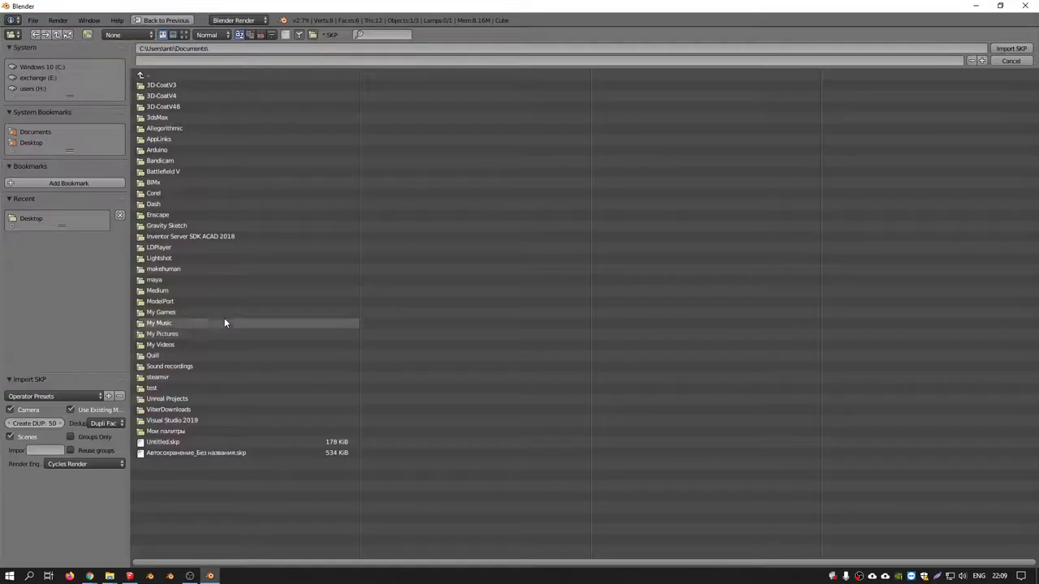
click(32, 143)
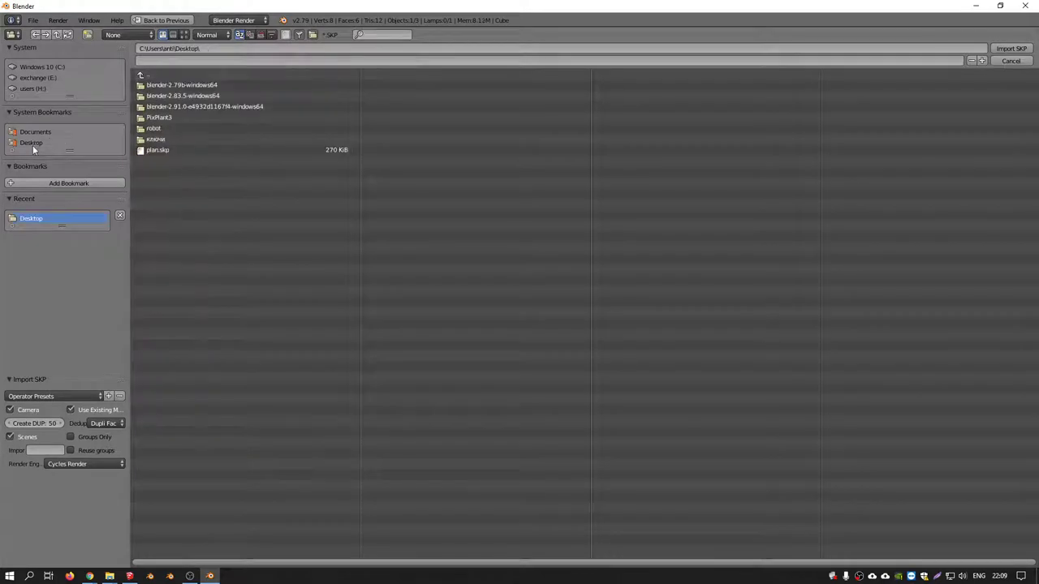
double_click(169, 150)
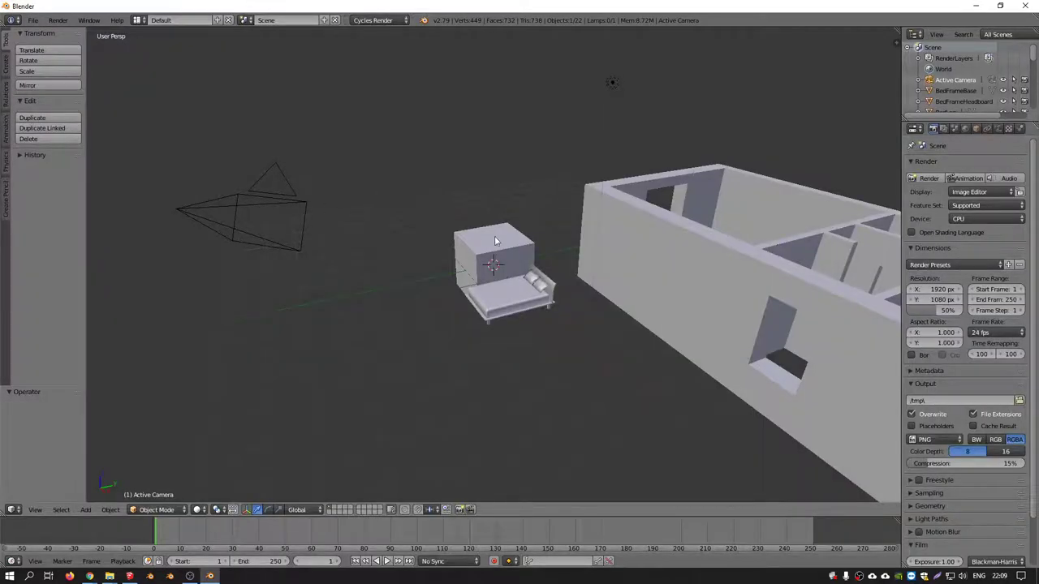
middle_drag(294, 227, 580, 237)
scroll(579, 237, up, 3)
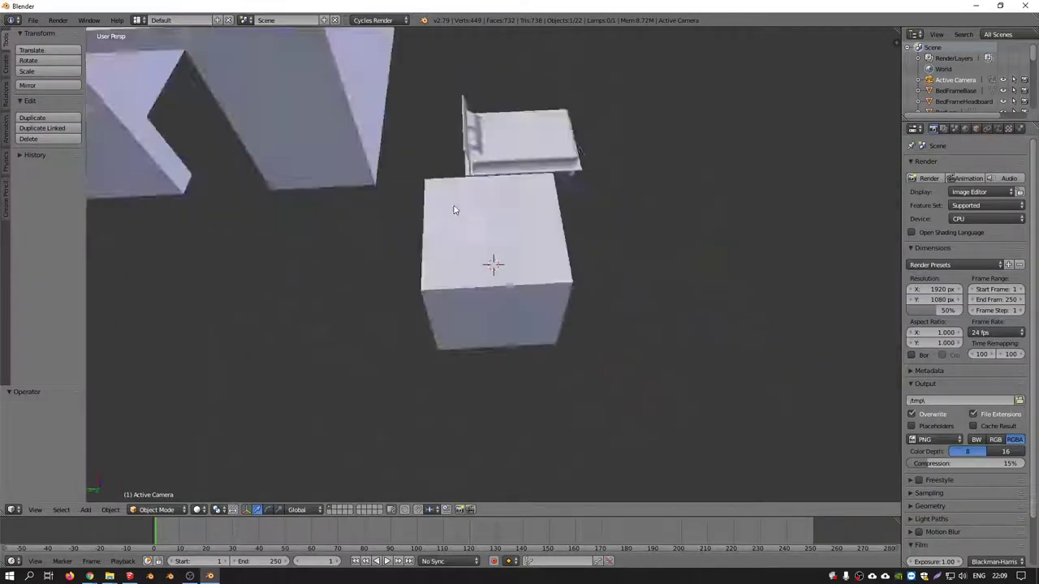
middle_drag(455, 204, 398, 180)
right_click(499, 240)
key(x)
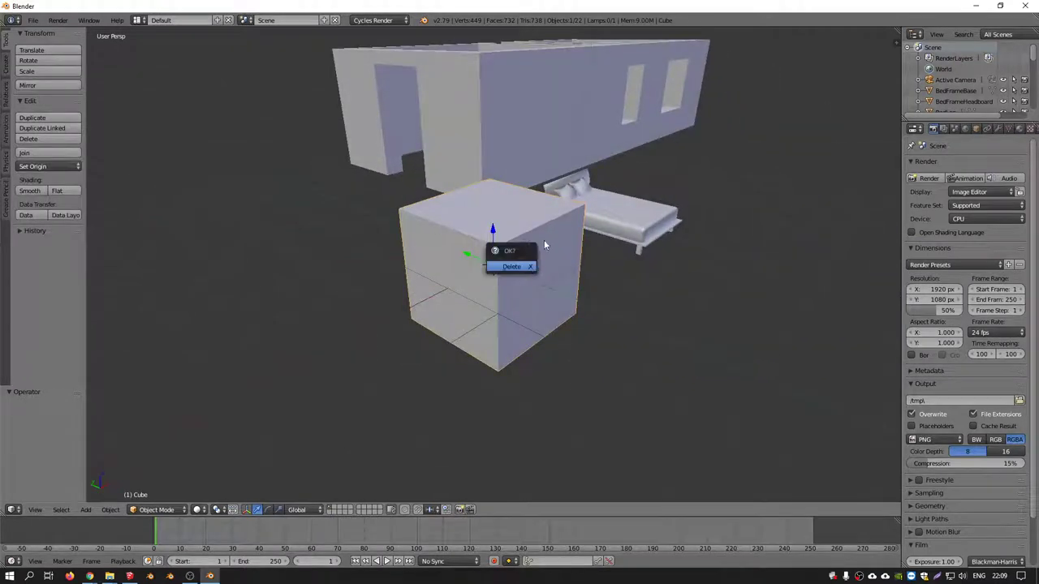
click(501, 268)
Select the MattressSide piece and move it aside with G.
mouse_move(593, 237)
middle_down()
mouse_move(590, 307)
mouse_move(732, 281)
mouse_move(485, 130)
middle_up()
right_click(590, 307)
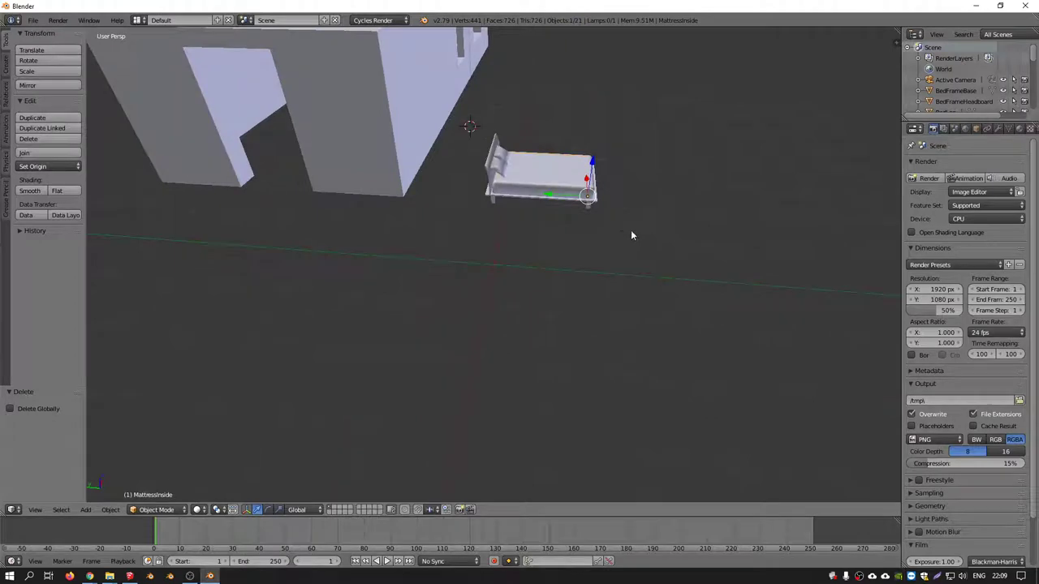
scroll(479, 154, down, 3)
mouse_move(482, 162)
middle_down()
mouse_move(345, 341)
mouse_move(468, 111)
middle_up()
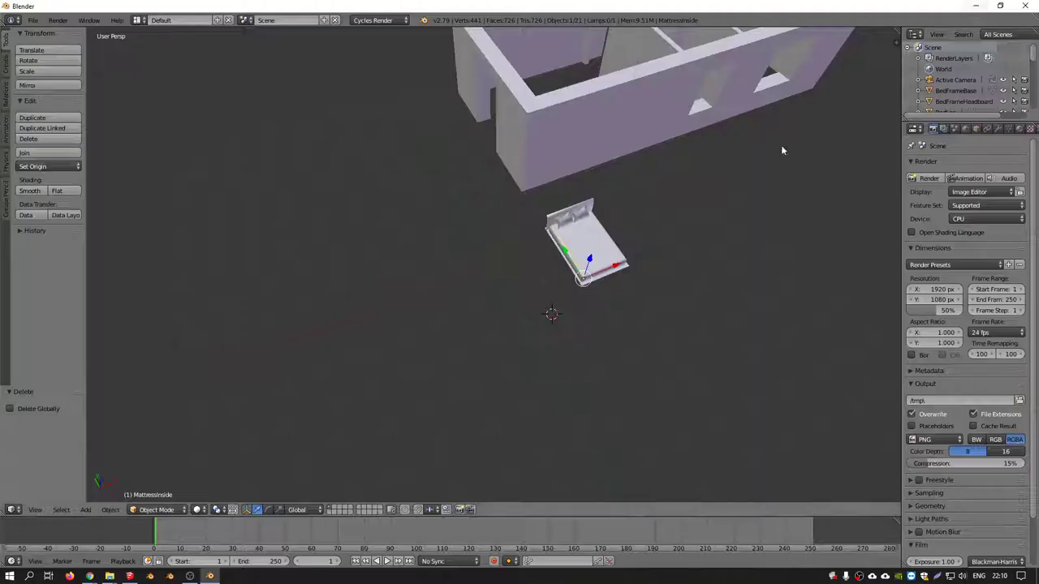
mouse_move(781, 144)
middle_down()
mouse_move(520, 324)
mouse_move(628, 404)
middle_up()
right_click(580, 325)
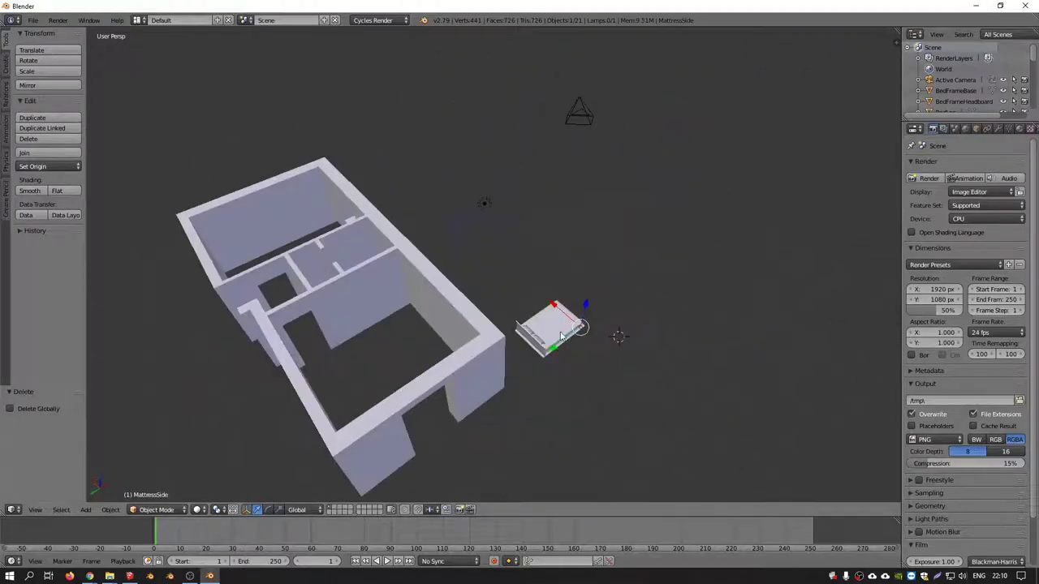
middle_drag(563, 341, 637, 404)
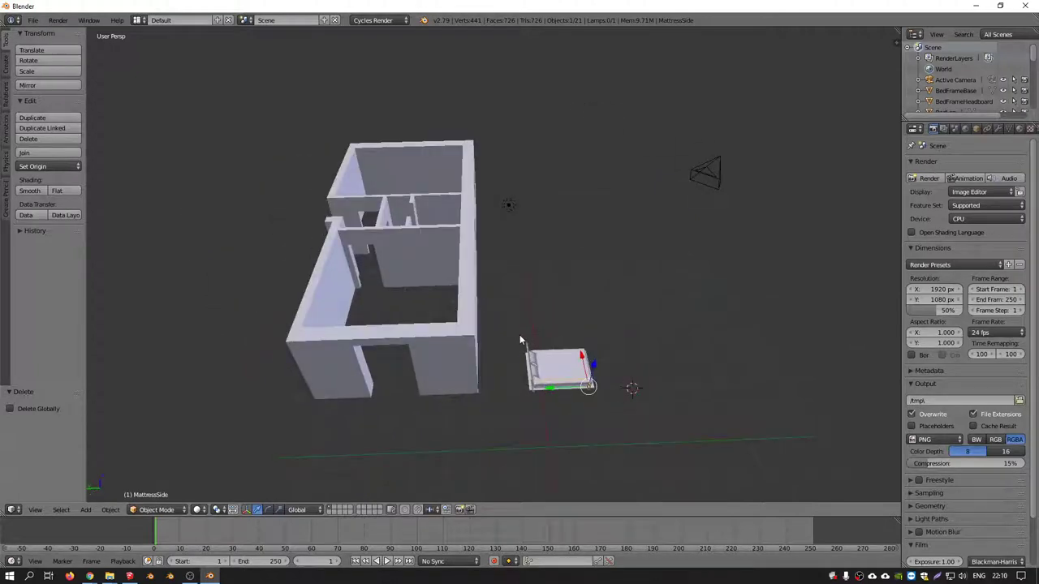
key(g)
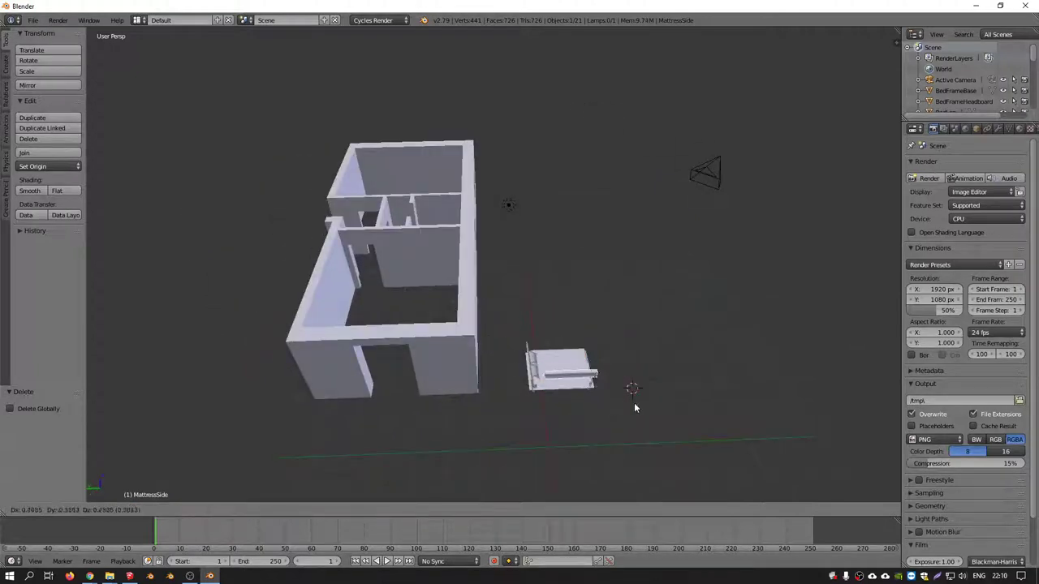
click(619, 407)
Lasso-select the remaining bed pieces and delete them, then view a wall and its window head-on.
middle_drag(619, 407, 550, 341)
ctrl+drag(600, 258, 611, 273)
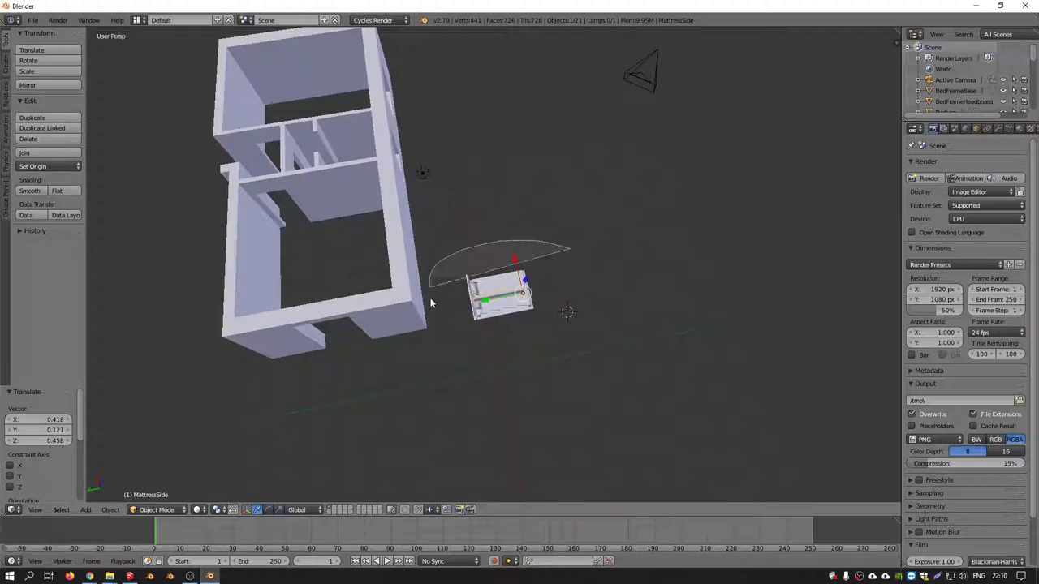
middle_drag(611, 273, 510, 276)
key(x)
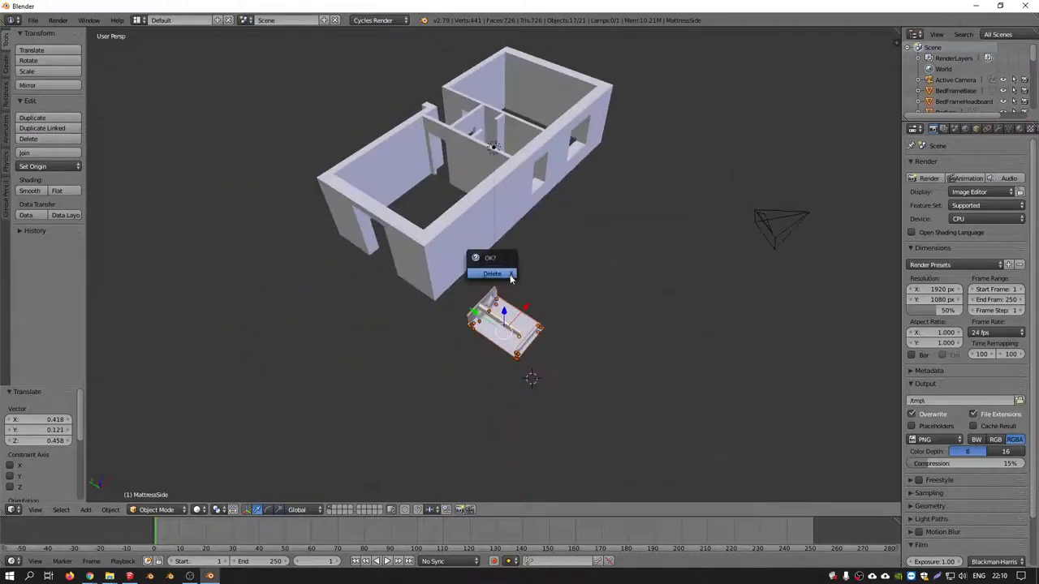
click(511, 274)
scroll(479, 251, up, 3)
middle_drag(453, 221, 463, 180)
scroll(707, 282, up, 5)
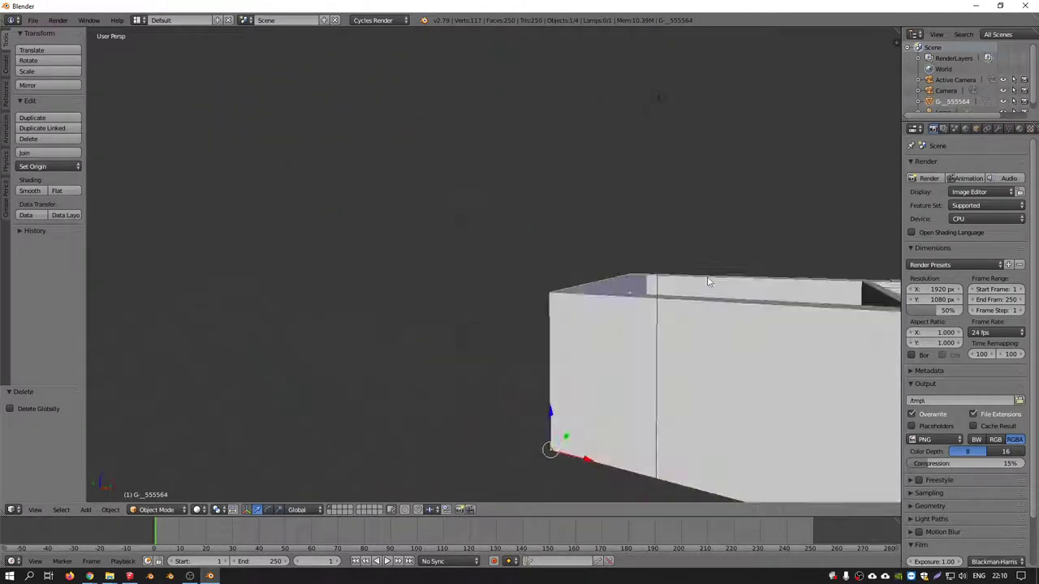
middle_drag(707, 281, 659, 171)
Rename the G_555564 object to wall in the Outliner.
double_click(954, 101)
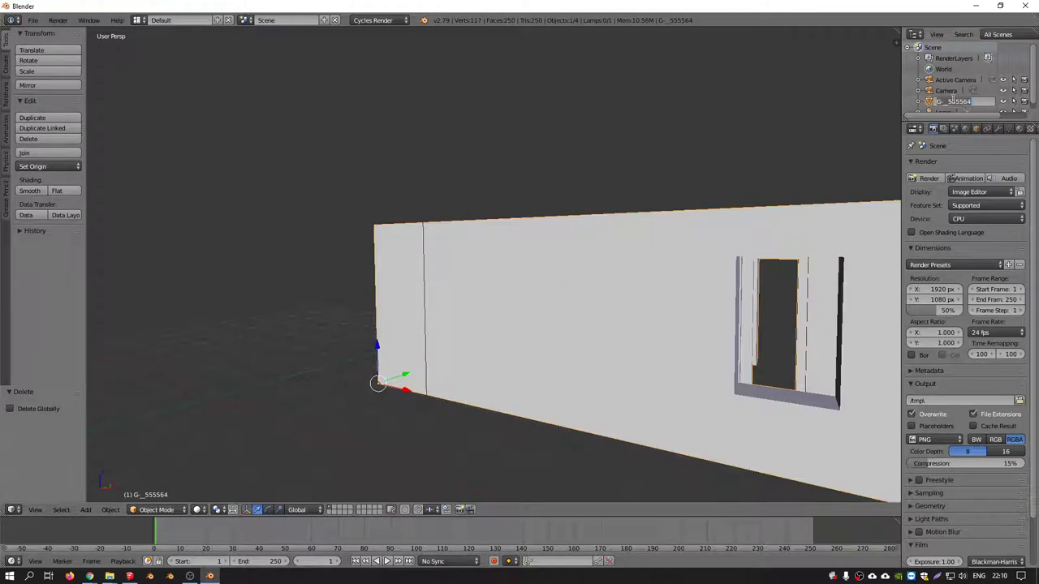
text(wall)
key(Return)
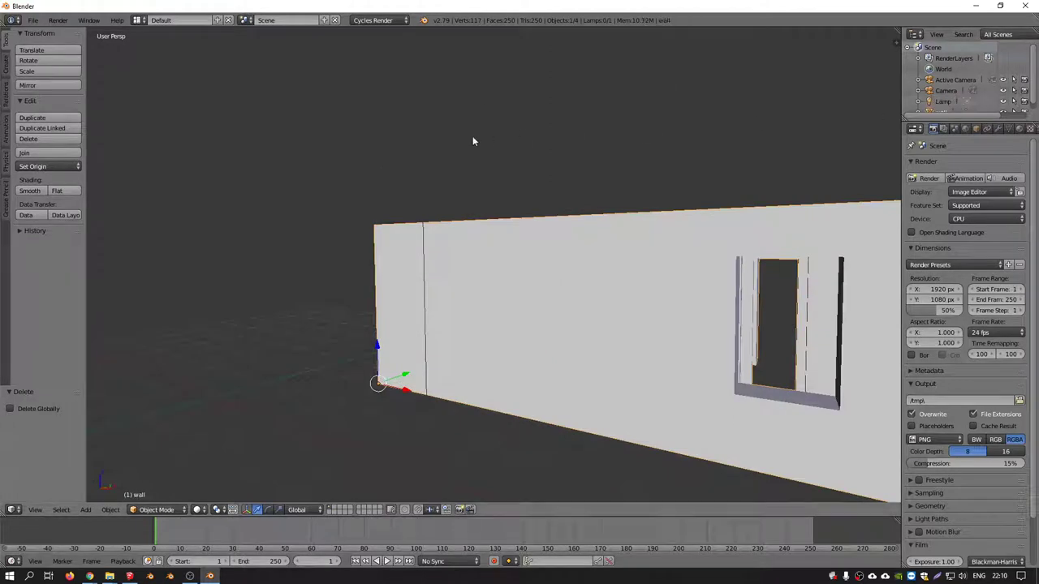
Save the scene to the Desktop as plan.blend.
key(ctrl+s)
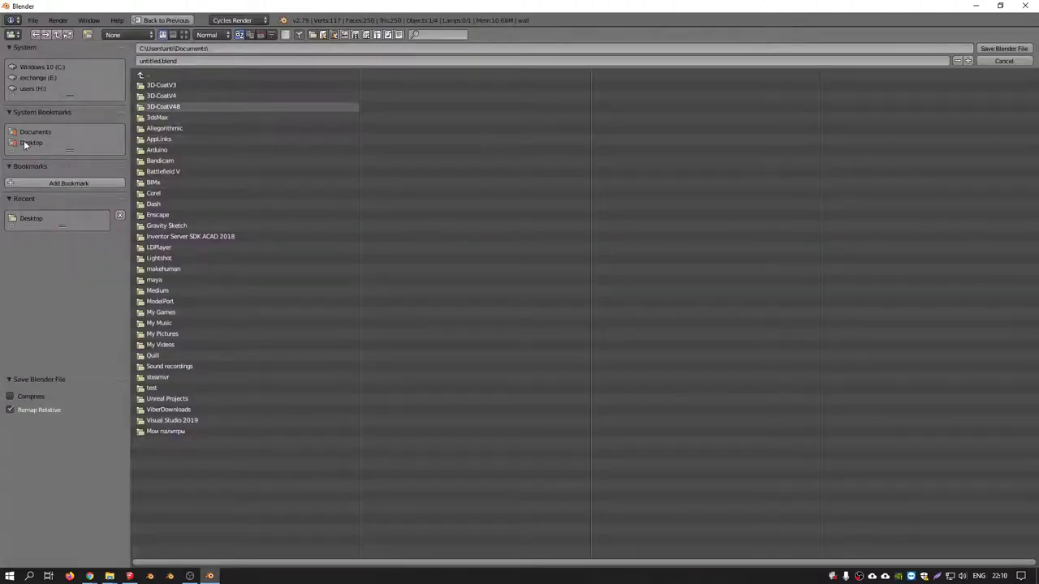
click(26, 143)
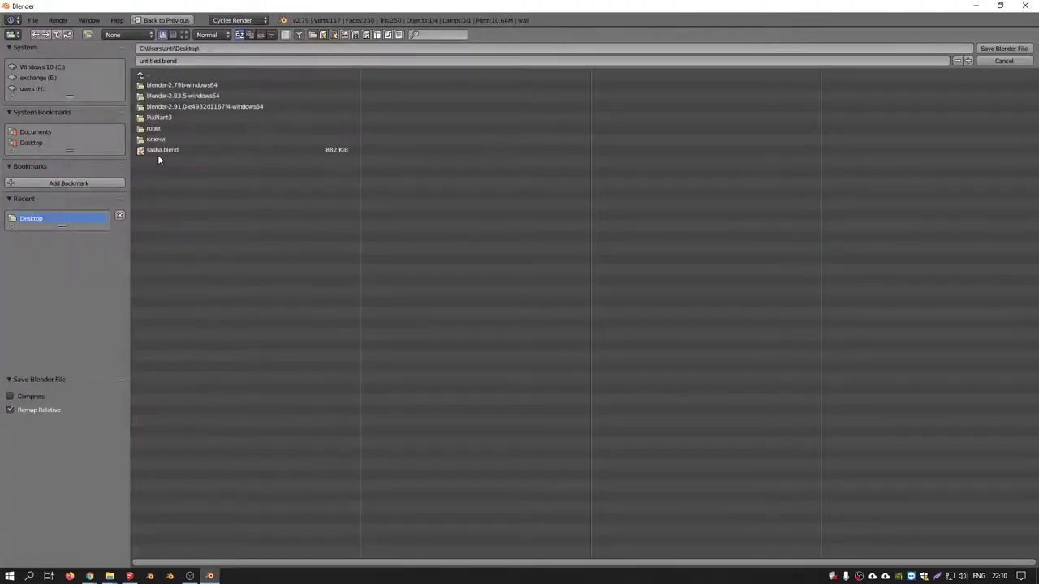
click(179, 62)
key(BackSpace)
text(plan)
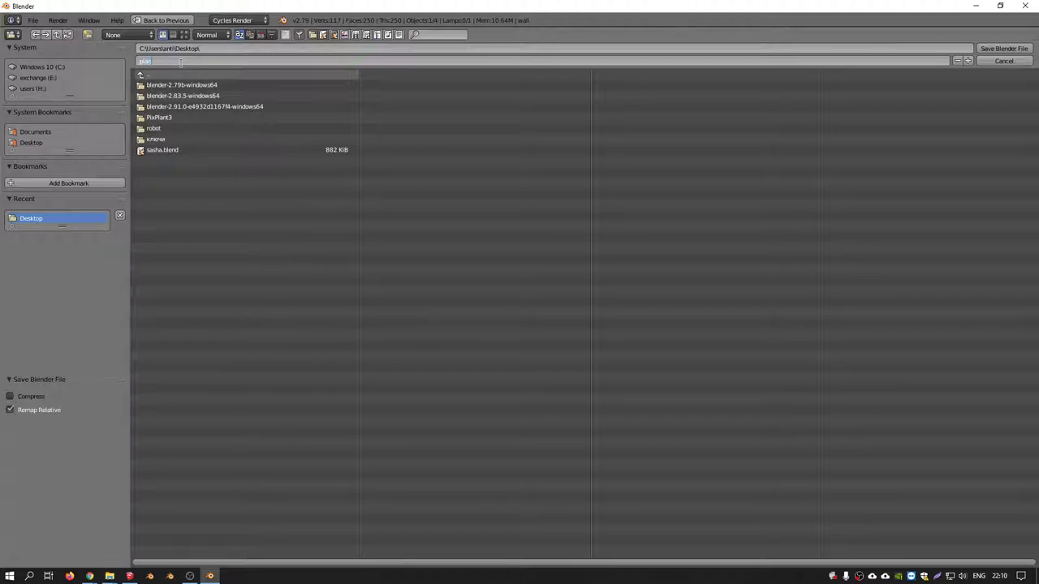
key(Return)
click(1004, 49)
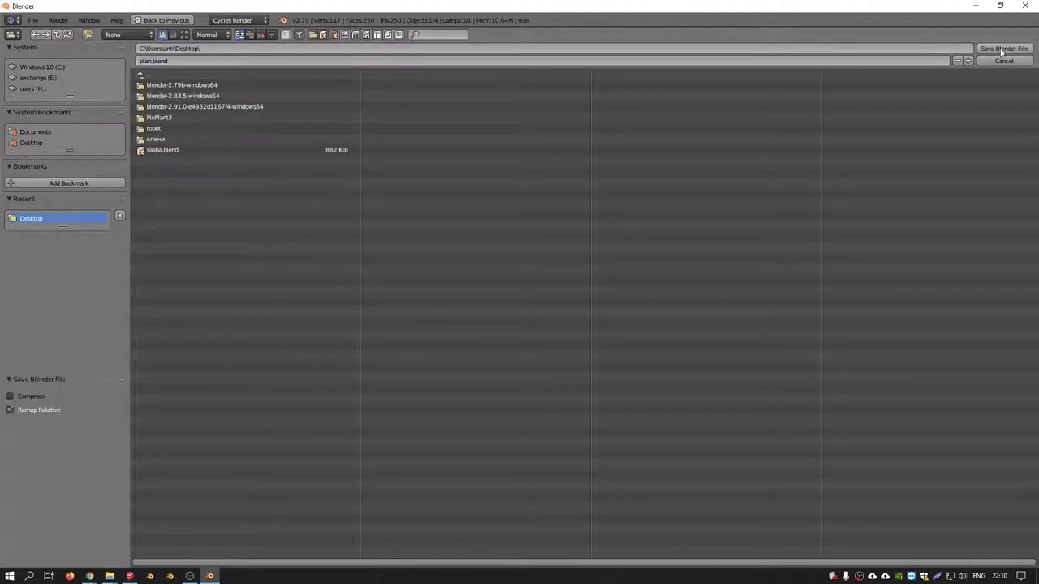
Zoom out to view the whole building, then close Blender 2.79.
scroll(547, 260, down, 5)
middle_drag(547, 259, 607, 292)
scroll(607, 292, down, 3)
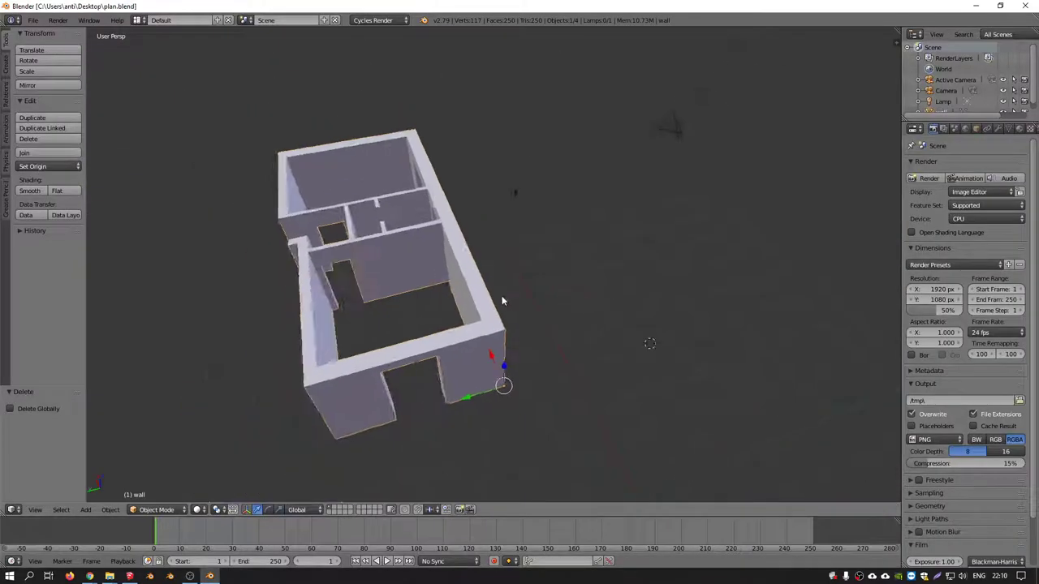
middle_drag(498, 297, 486, 272)
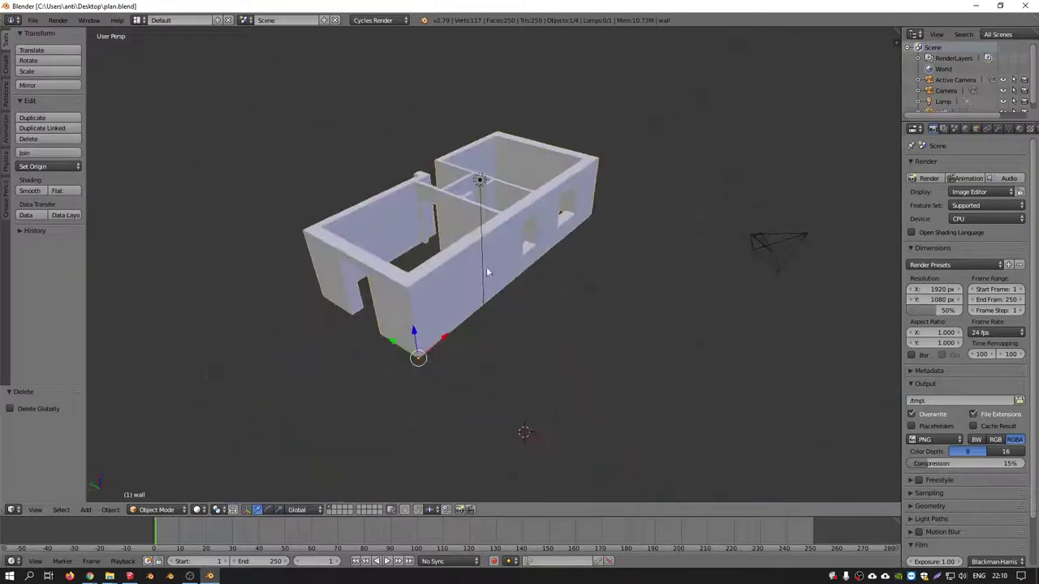
click(1026, 5)
Launch Blender 2.91 and dismiss its splash screen to reach the default cube scene.
key(Return)
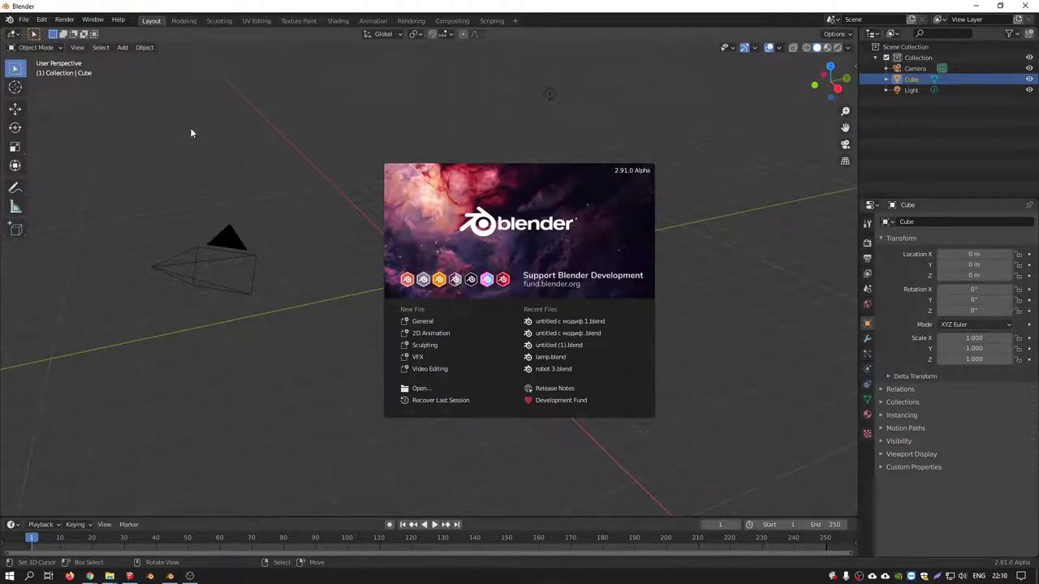
click(24, 22)
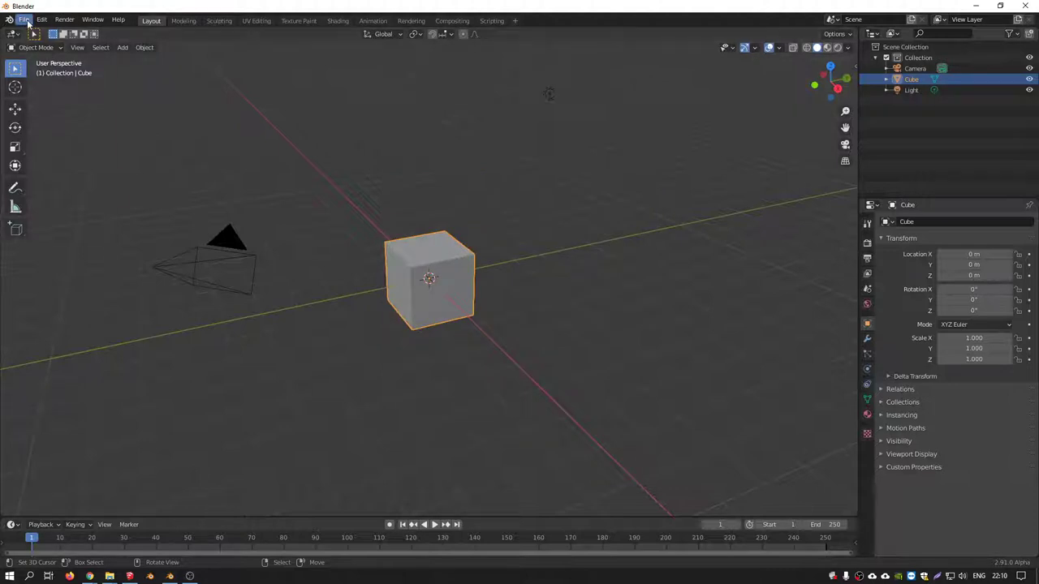
Open plan.blend from the Desktop folder in Blender 2.91.
click(25, 22)
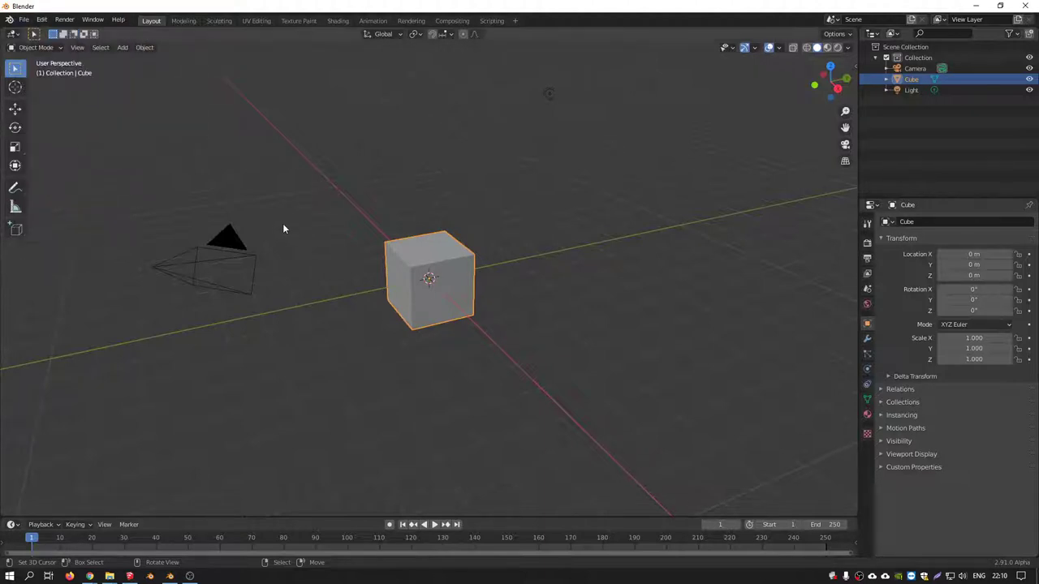
click(24, 20)
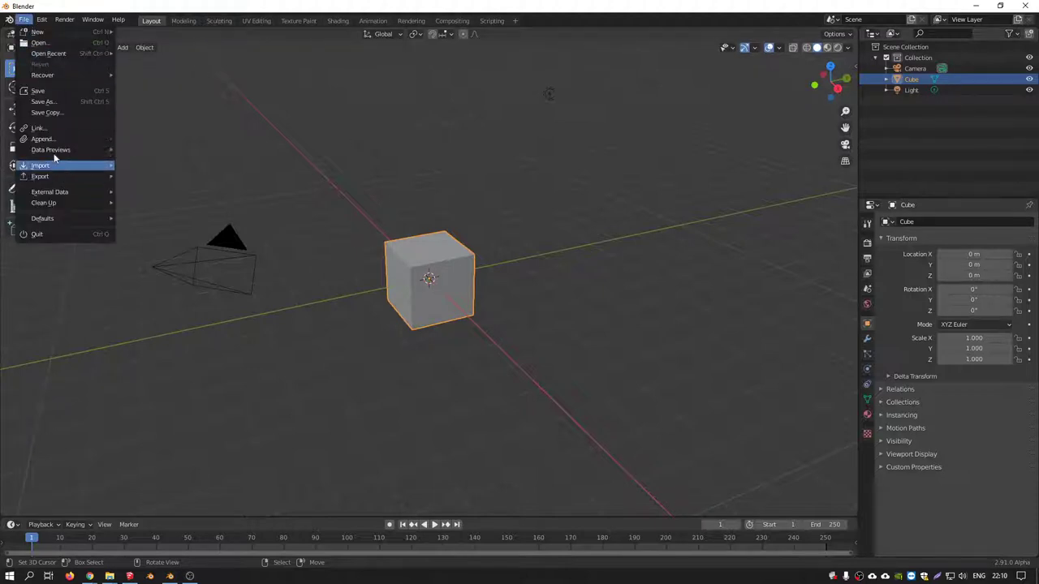
click(47, 48)
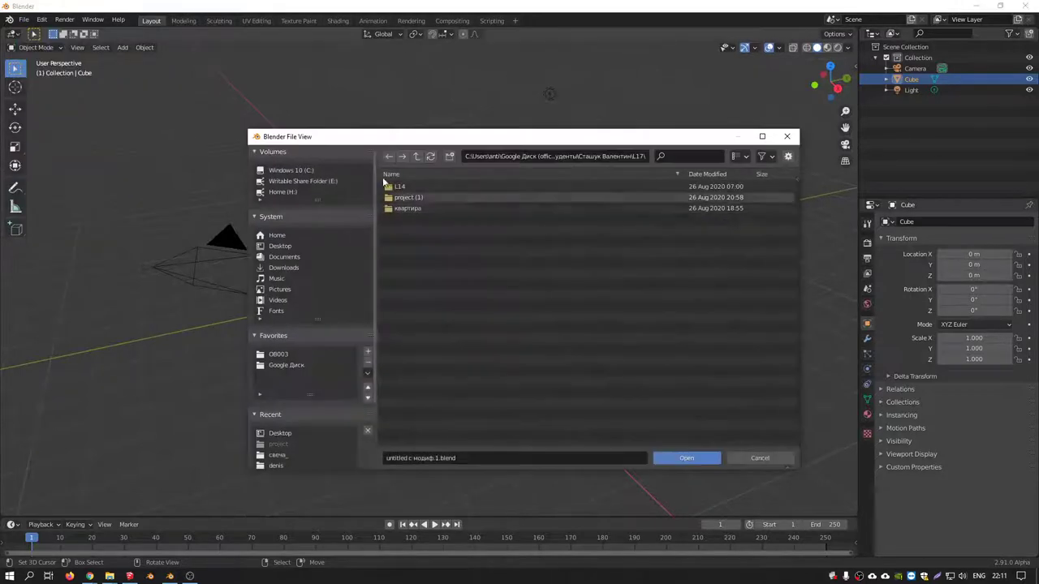
drag(440, 137, 427, 111)
click(268, 220)
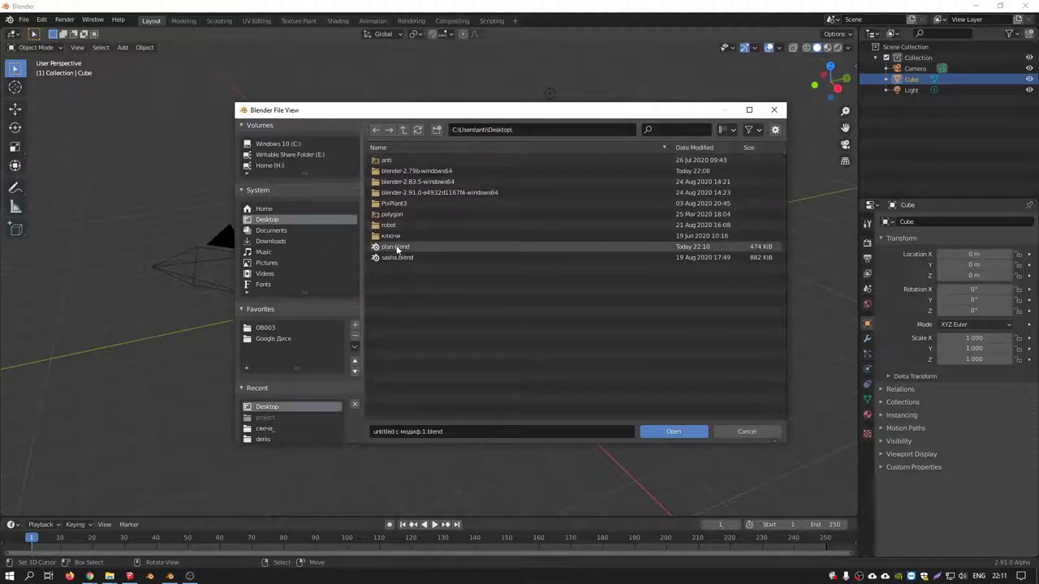
click(397, 249)
click(682, 431)
Orbit around the loaded walls, then start a new General file with the default cube.
middle_drag(627, 374, 563, 235)
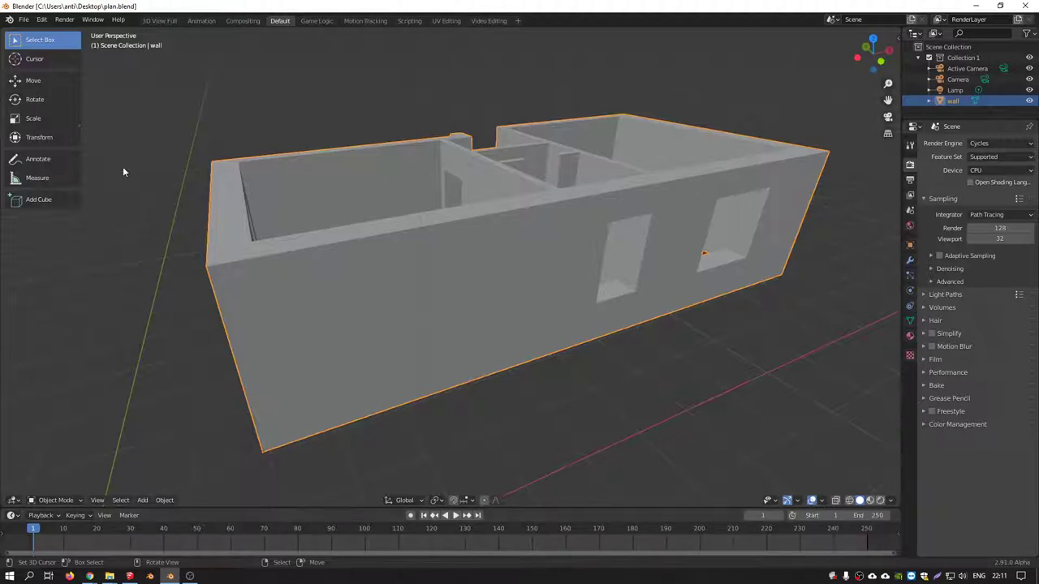
middle_drag(646, 252, 496, 231)
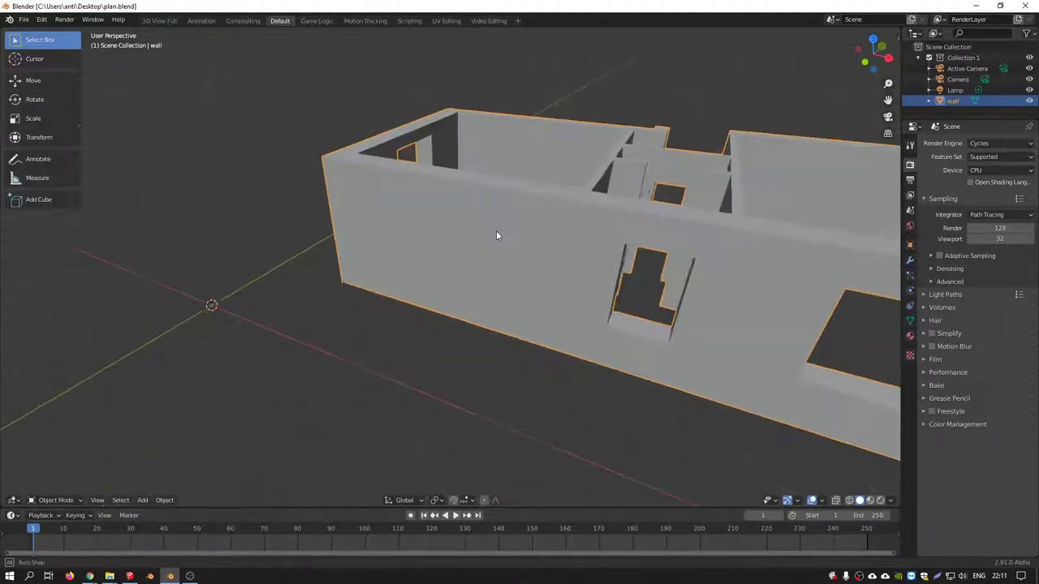
click(23, 19)
mouse_move(37, 31)
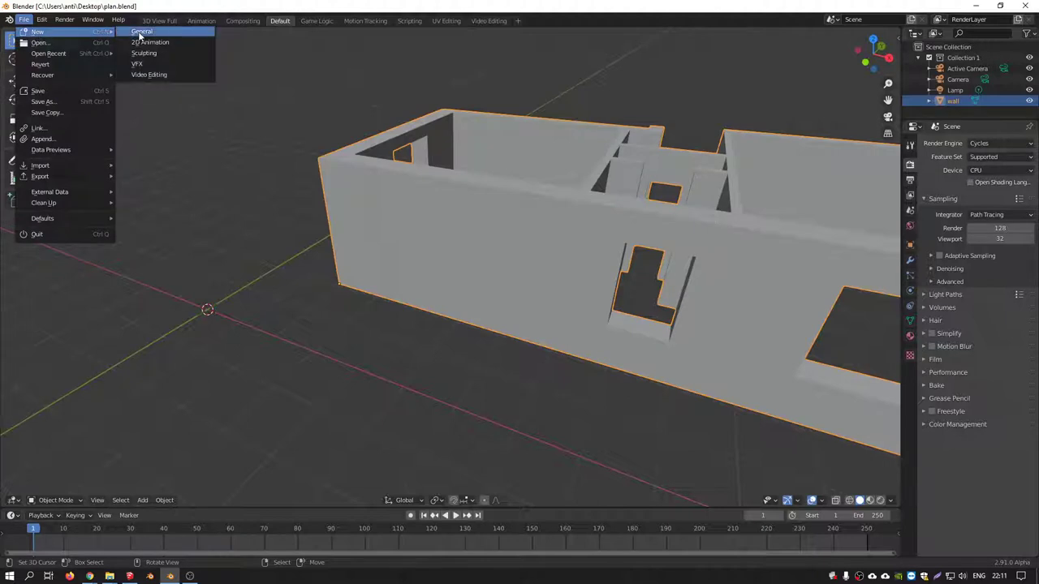
click(142, 31)
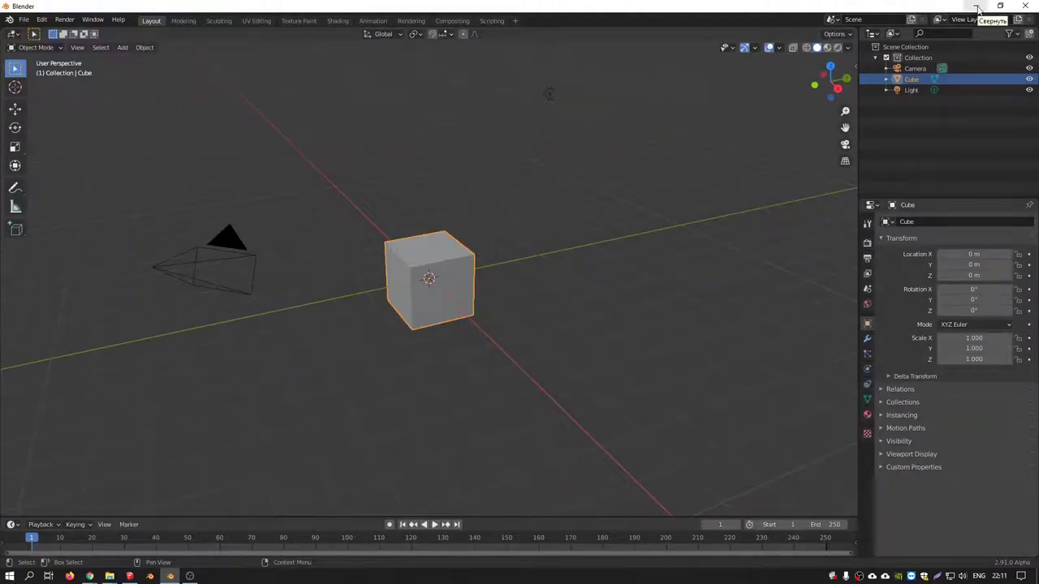
click(25, 19)
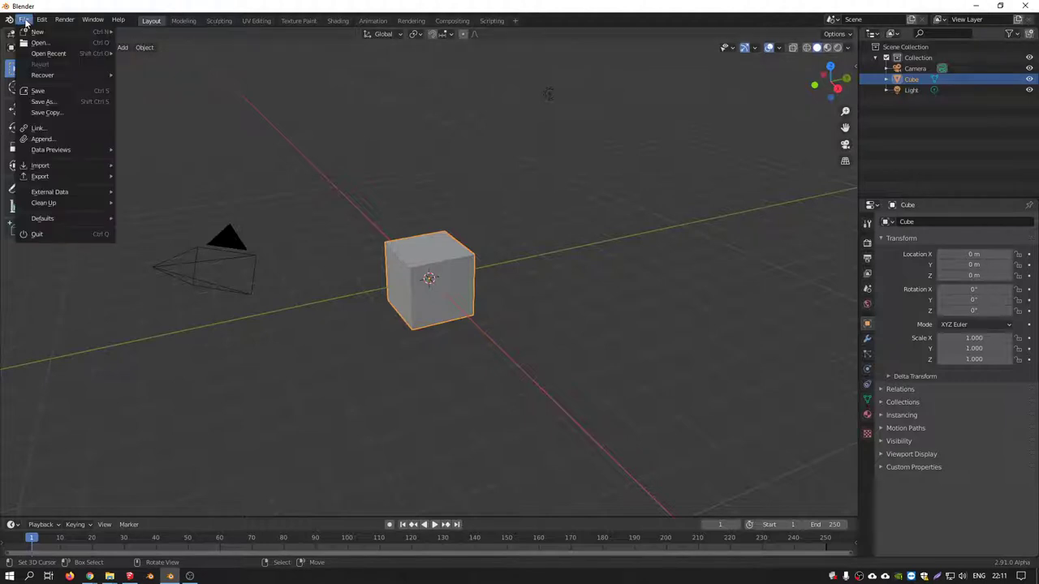
Append the wall object from the Object folder of Desktop/plan.blend.
click(39, 141)
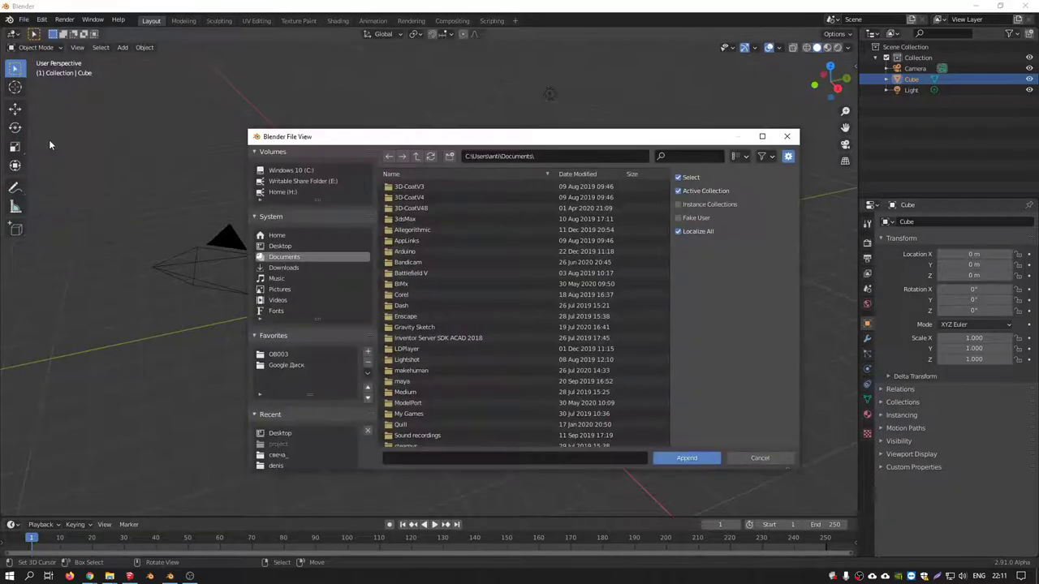
click(280, 246)
double_click(403, 279)
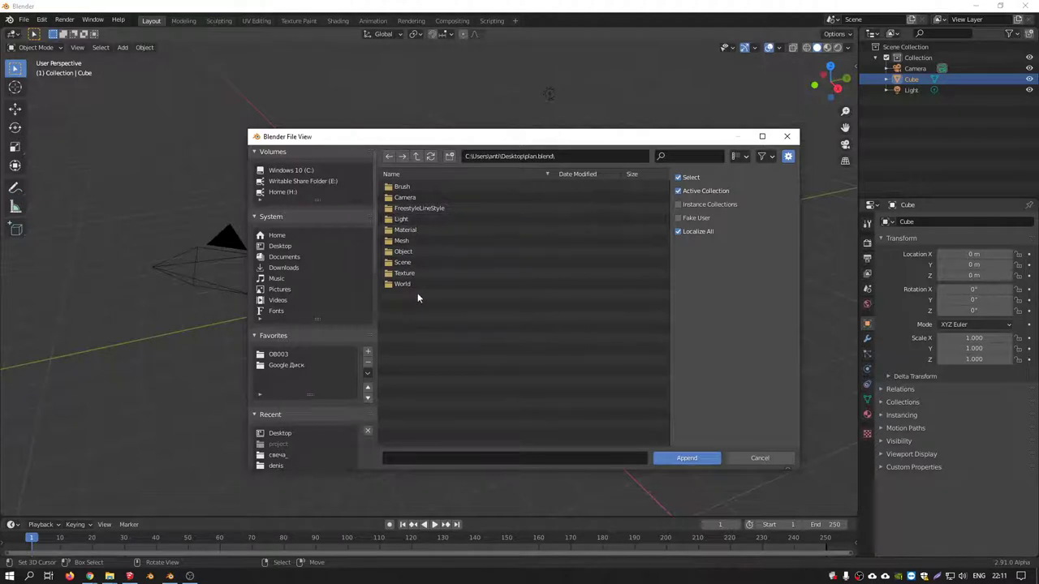
click(402, 252)
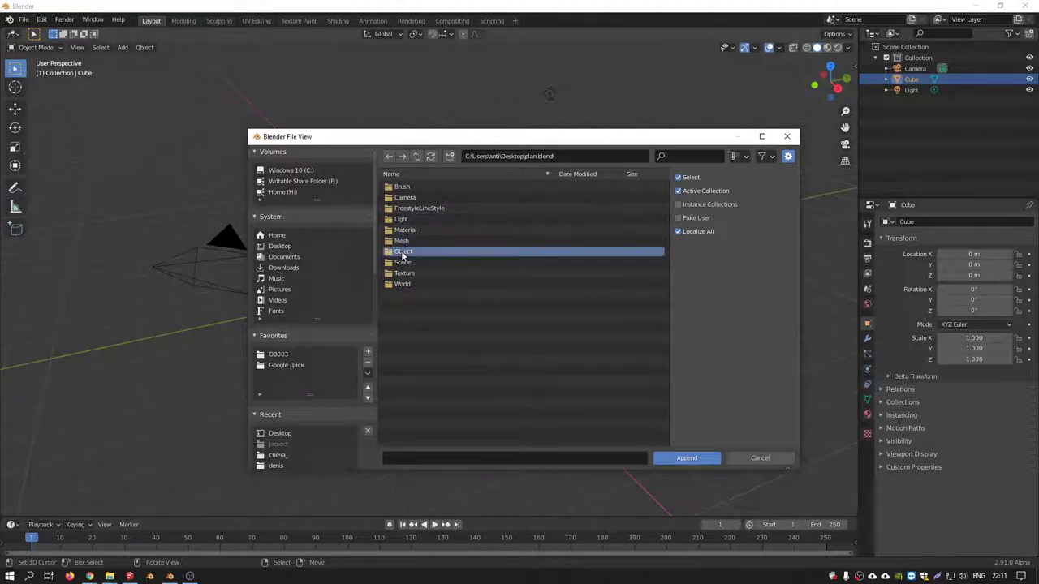
double_click(403, 253)
click(398, 219)
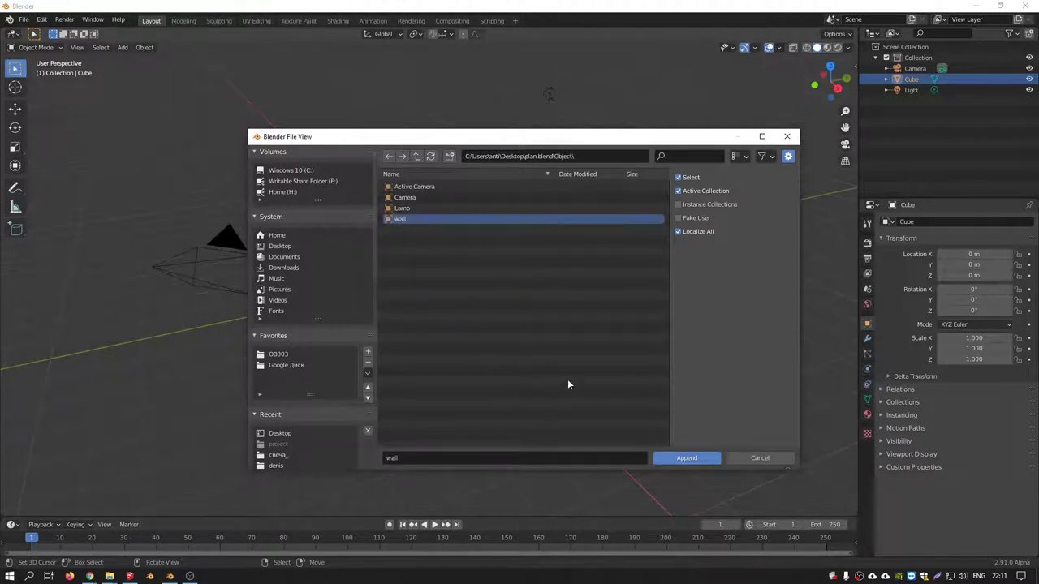
click(686, 459)
Delete the default Cube from the scene.
middle_drag(442, 247, 445, 250)
scroll(493, 281, up, 2)
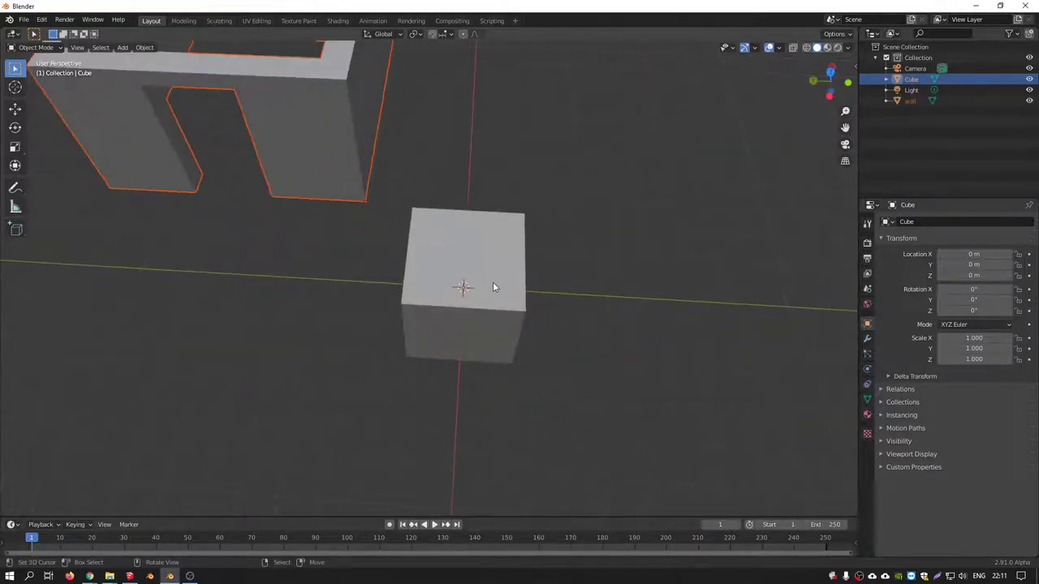
click(493, 282)
key(Delete)
Inspect the wall object's mesh in Edit Mode, then return to Object Mode.
mouse_move(543, 315)
middle_down()
mouse_move(481, 252)
mouse_move(395, 267)
mouse_move(336, 236)
middle_up()
click(422, 284)
key(Tab)
mouse_move(406, 259)
middle_down()
mouse_move(492, 188)
mouse_move(493, 241)
middle_up()
scroll(387, 244, up, 3)
middle_drag(386, 244, 565, 256)
scroll(565, 256, down, 4)
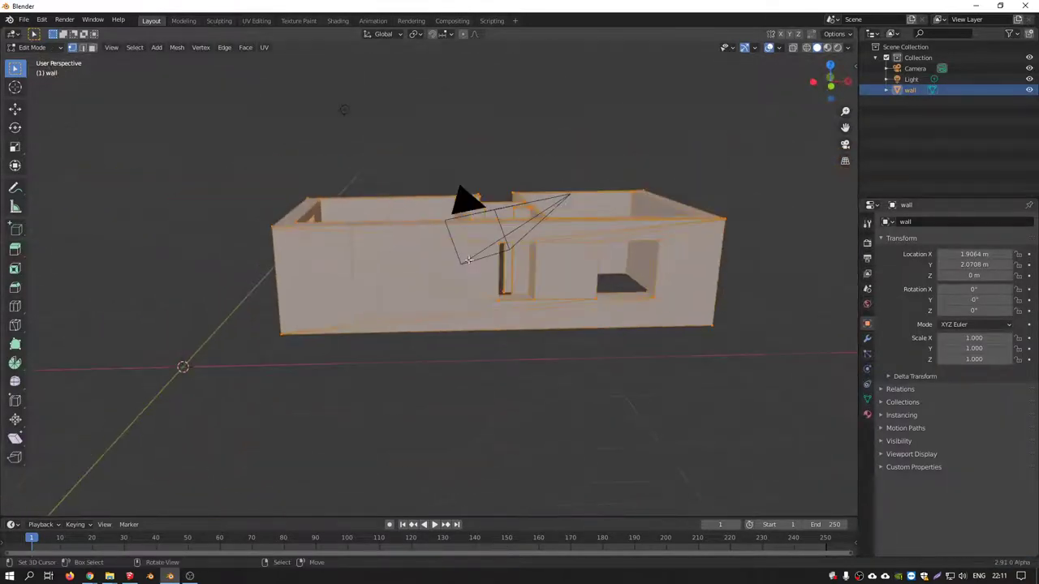
scroll(604, 229, up, 2)
mouse_move(604, 228)
middle_down()
mouse_move(519, 235)
mouse_move(492, 220)
mouse_move(620, 169)
middle_up()
scroll(492, 220, up, 2)
scroll(492, 220, up, 2)
key(Tab)
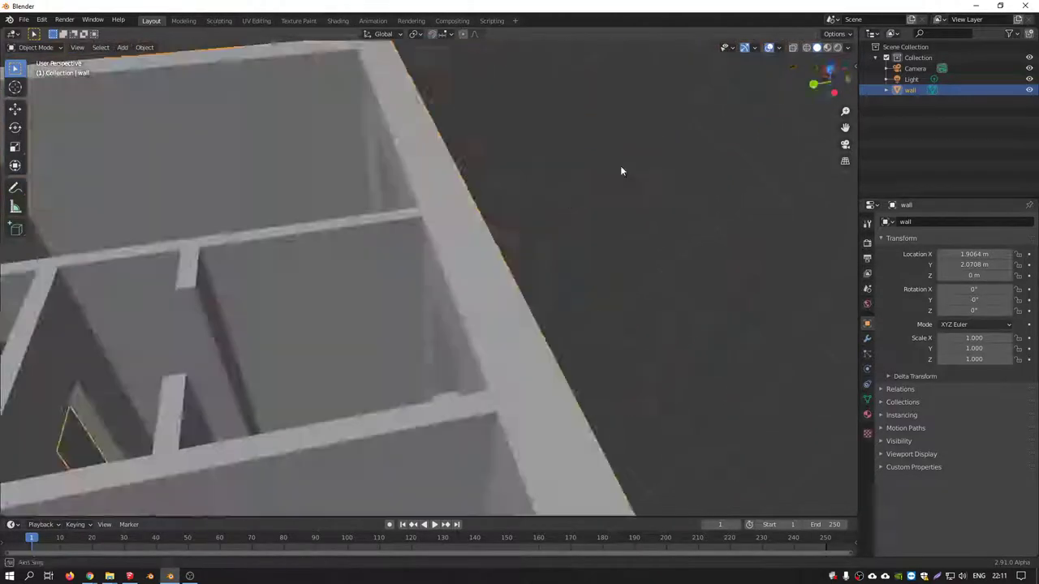
Orbit and zoom around the whole wall model from several angles.
scroll(575, 202, up, 3)
scroll(565, 215, up, 2)
scroll(563, 215, down, 2)
scroll(558, 227, down, 3)
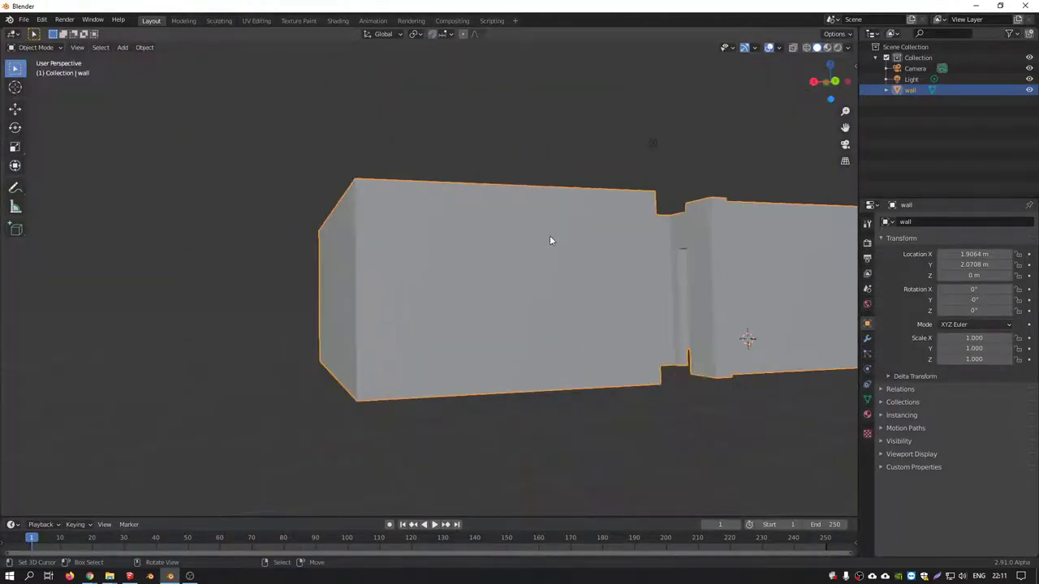
mouse_move(550, 235)
middle_down()
mouse_move(597, 289)
mouse_move(420, 221)
mouse_move(348, 200)
mouse_move(301, 202)
mouse_move(366, 185)
mouse_move(321, 196)
middle_up()
scroll(428, 191, up, 3)
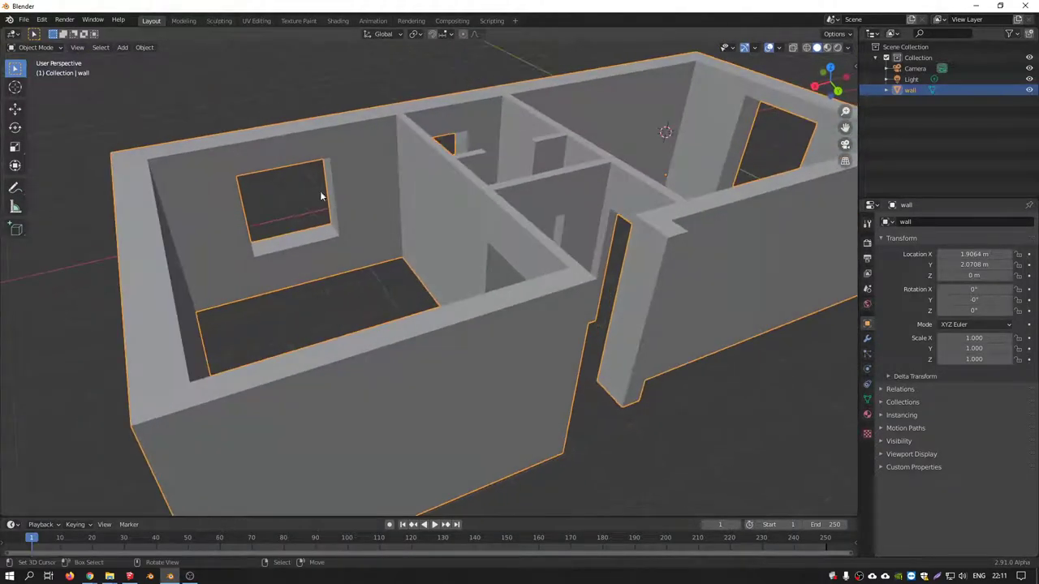
scroll(344, 205, down, 3)
scroll(344, 204, down, 2)
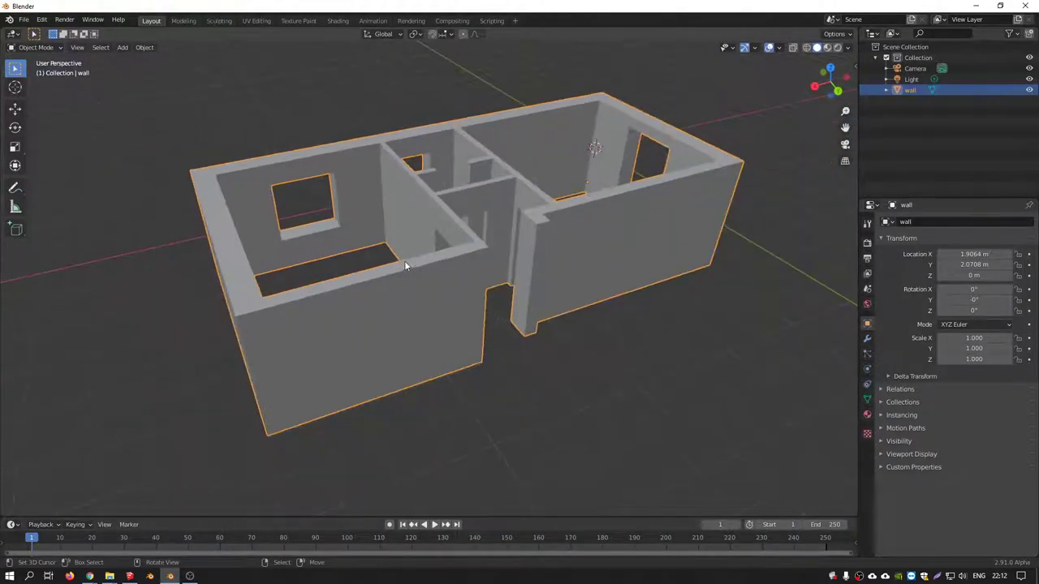
middle_drag(404, 264, 452, 242)
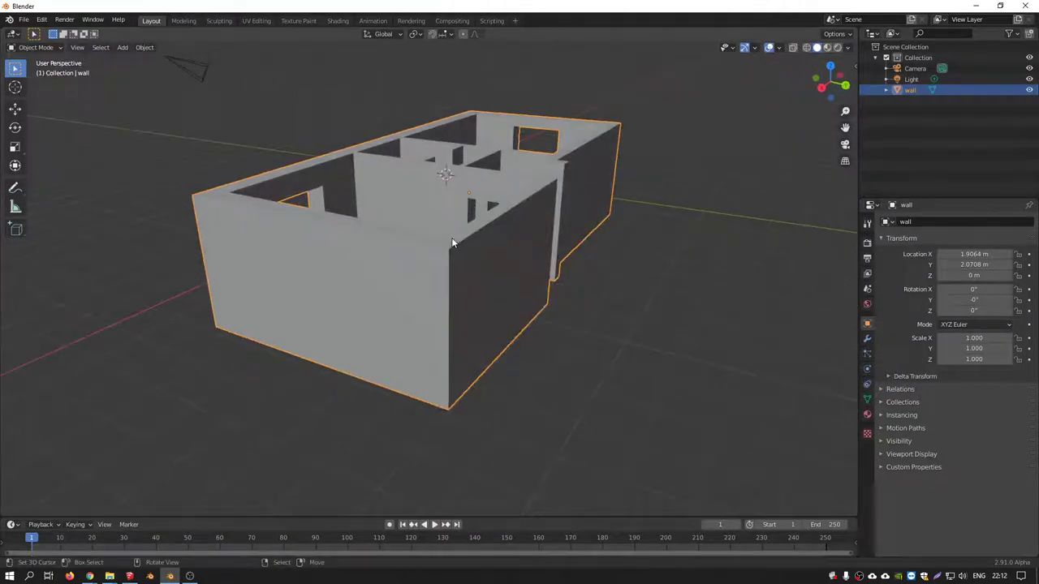
mouse_move(400, 219)
middle_down()
mouse_move(495, 168)
mouse_move(471, 202)
mouse_move(492, 202)
middle_up()
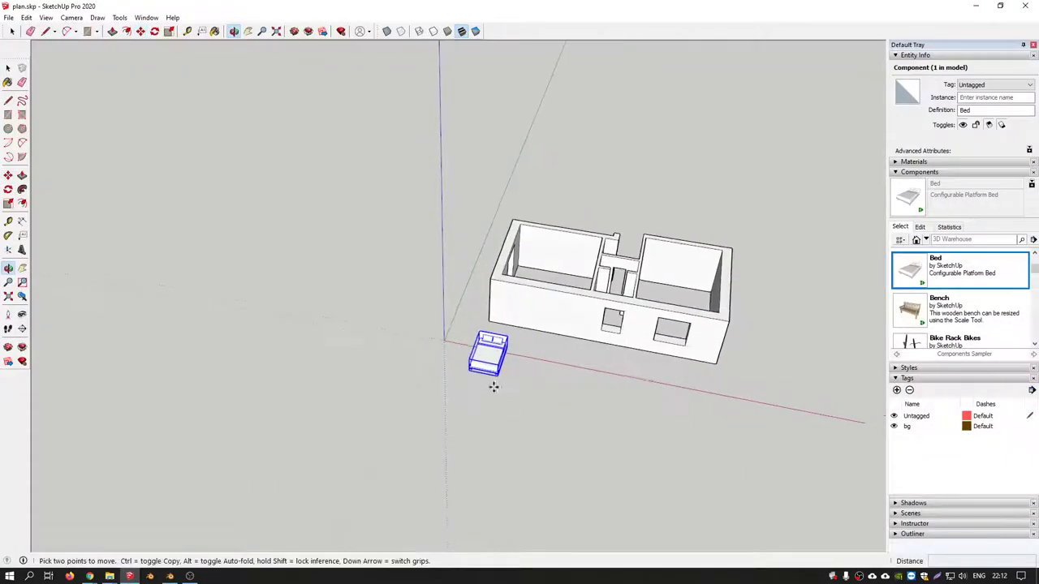
Move the Bed component into the left room of the house.
scroll(493, 387, up, 3)
middle_drag(557, 321, 611, 403)
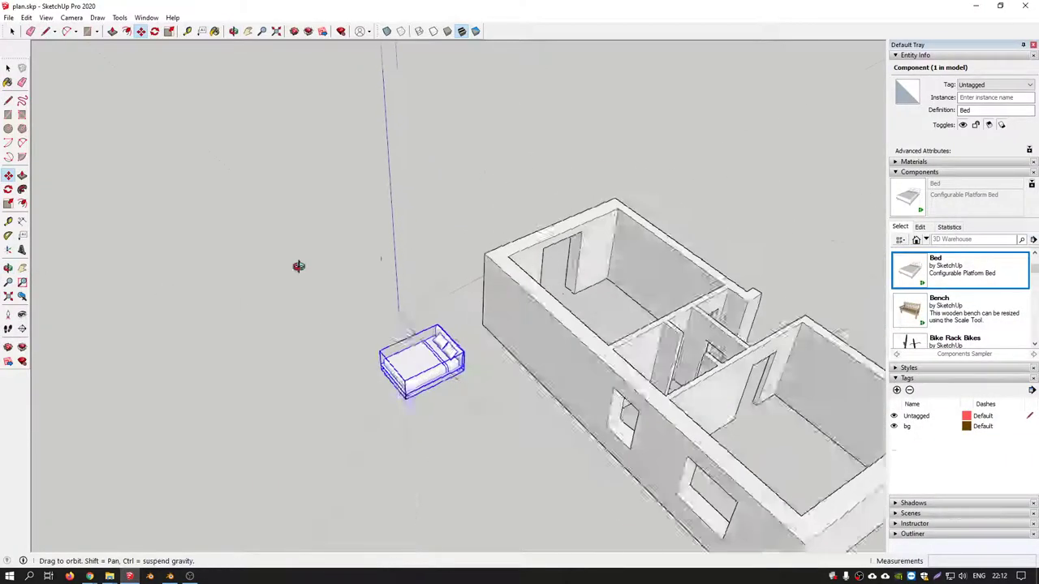
scroll(483, 382, up, 3)
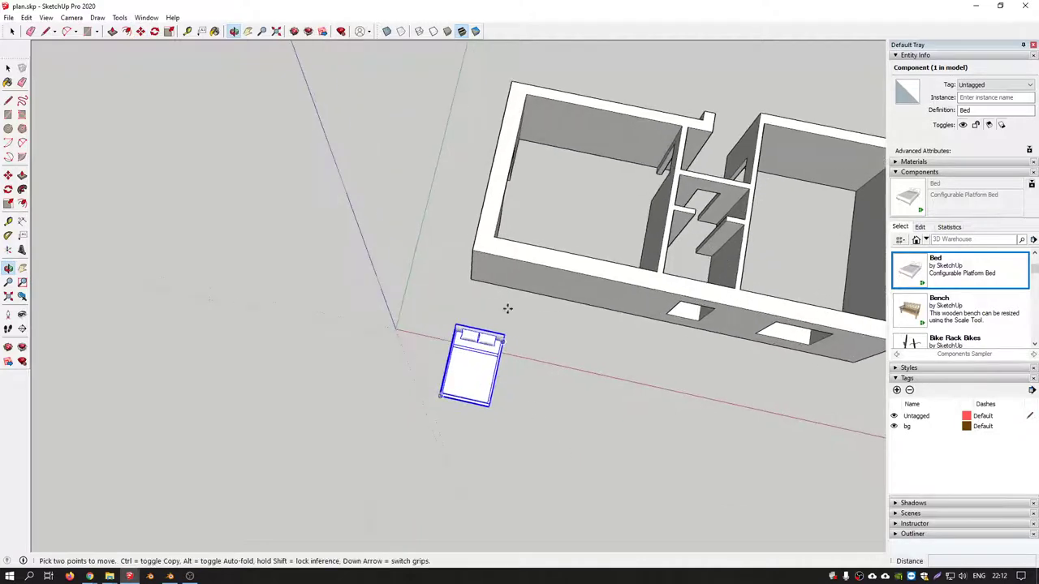
scroll(483, 381, up, 3)
key(m)
drag(475, 393, 577, 128)
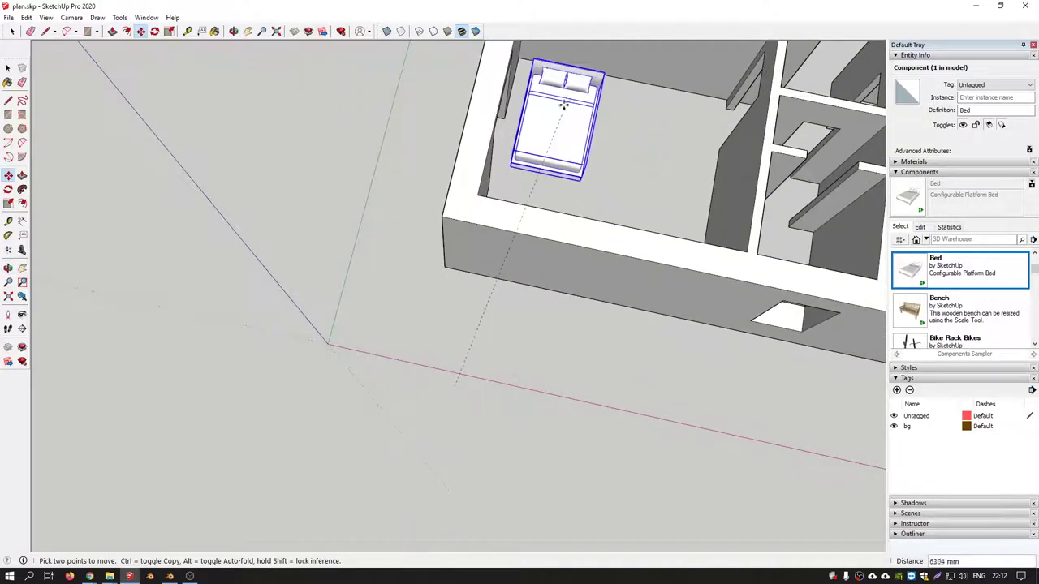
mouse_move(591, 97)
middle_down()
mouse_move(329, 240)
mouse_move(357, 201)
middle_up()
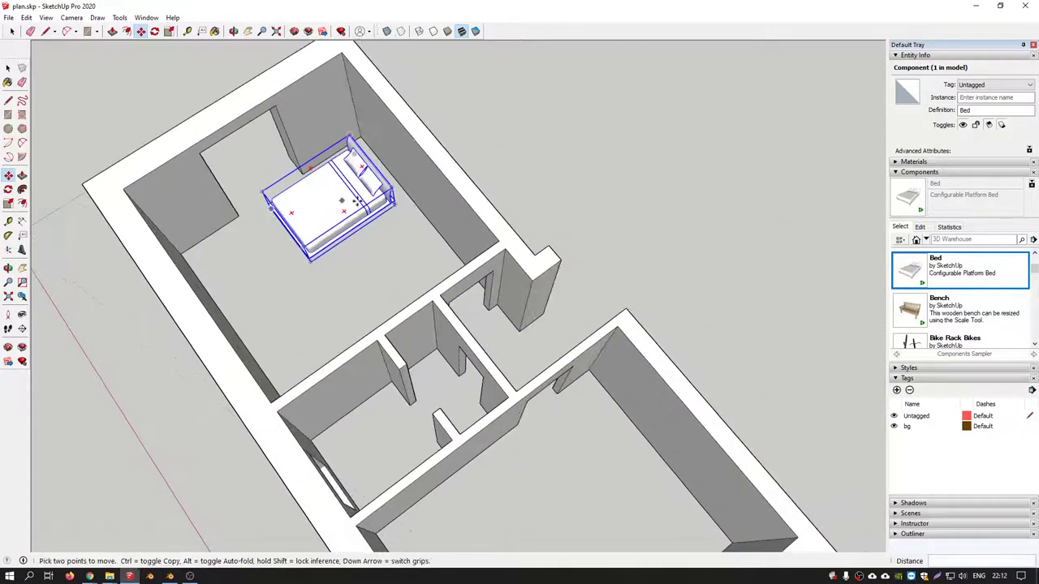
click(406, 248)
Check the bed's placement from several angles, then close plan.skp.
middle_drag(406, 248, 634, 272)
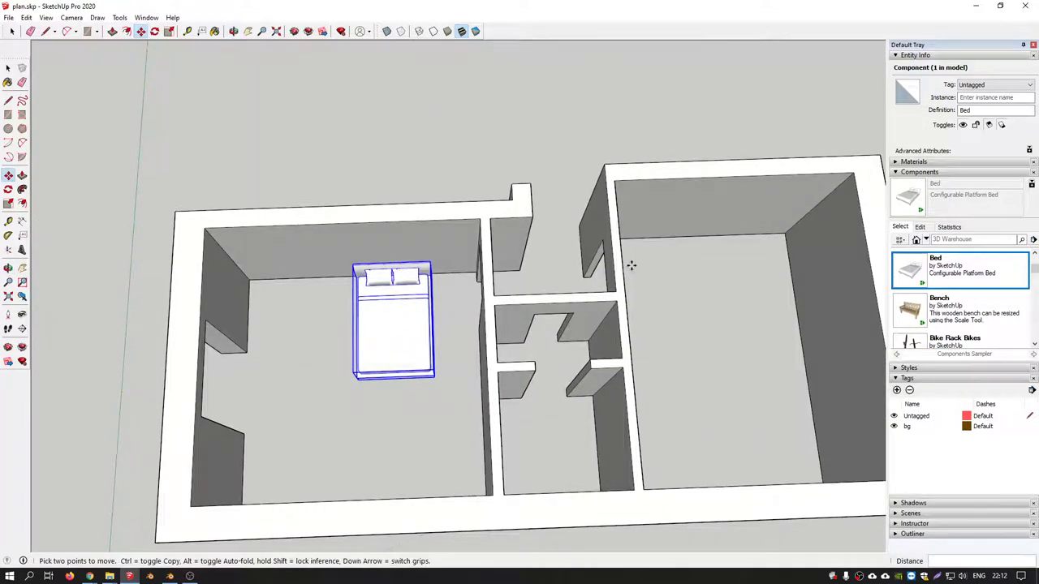
scroll(628, 262, down, 5)
middle_drag(636, 301, 695, 200)
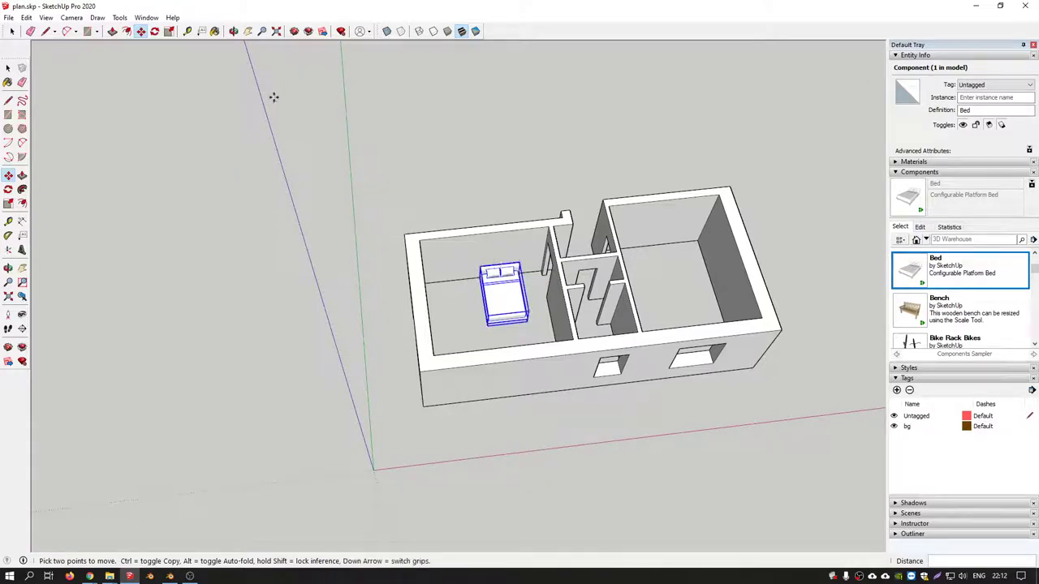
scroll(285, 143, down, 1)
scroll(286, 143, down, 1)
middle_drag(359, 198, 568, 218)
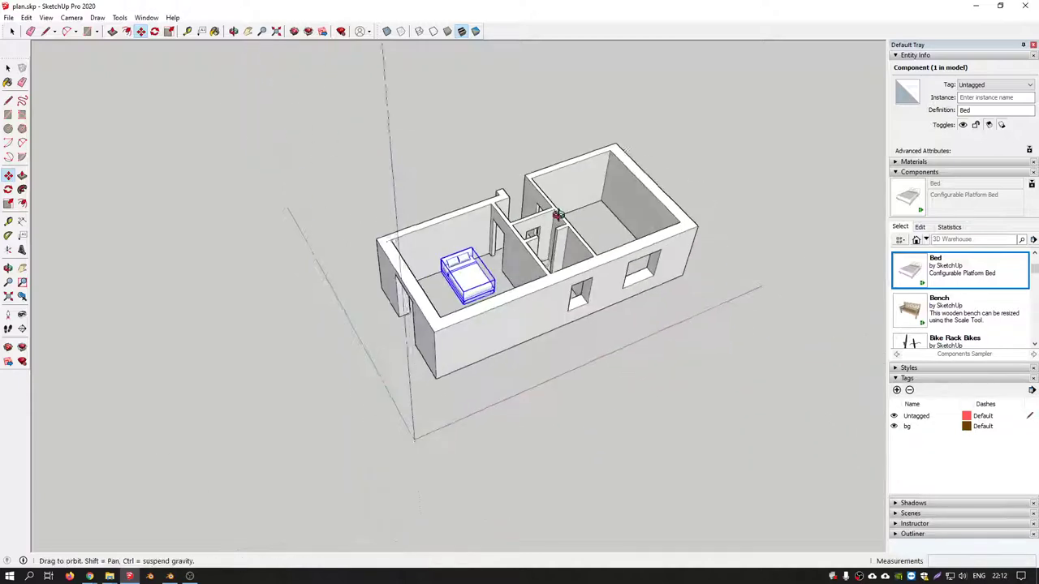
click(1023, 6)
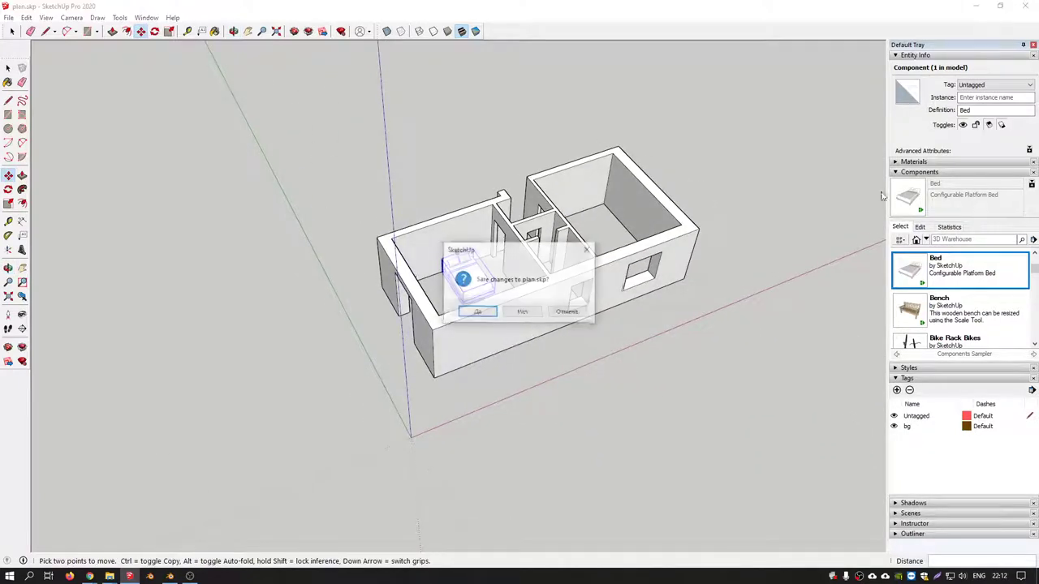
click(529, 313)
middle_drag(534, 314, 413, 246)
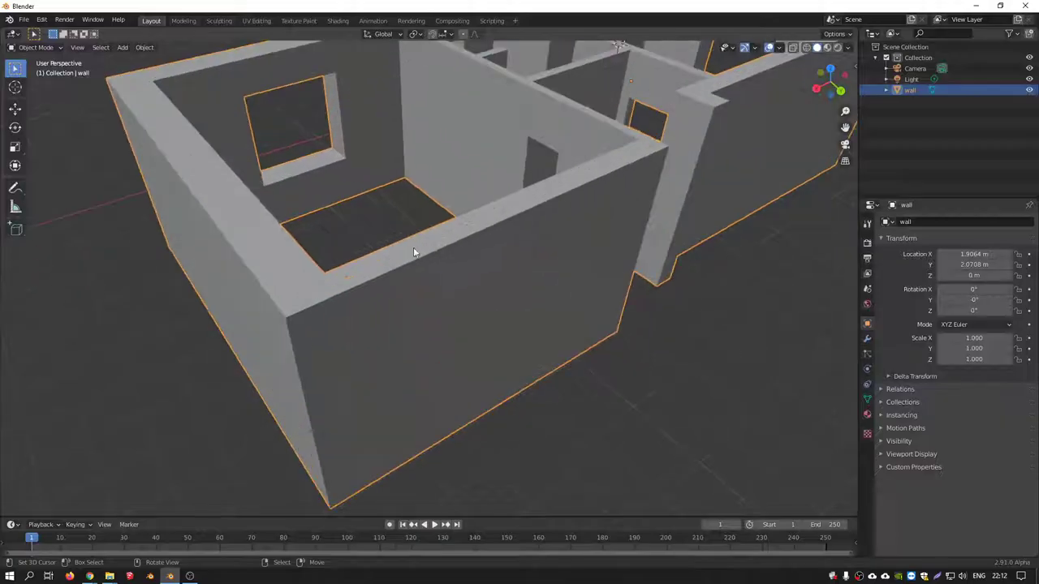
scroll(450, 252, down, 3)
scroll(433, 298, down, 2)
scroll(502, 300, up, 3)
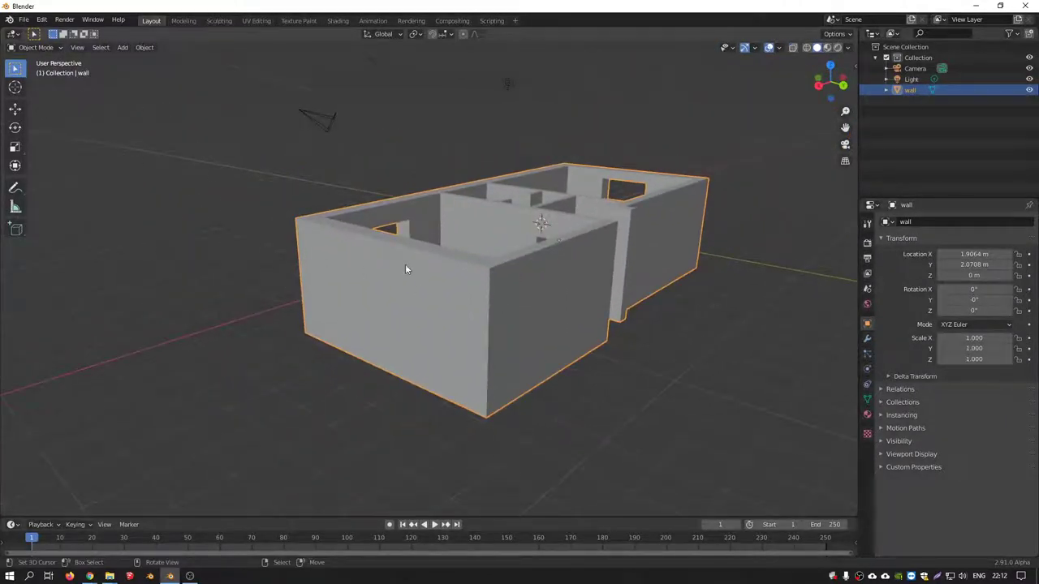
middle_drag(406, 269, 379, 278)
scroll(513, 309, down, 5)
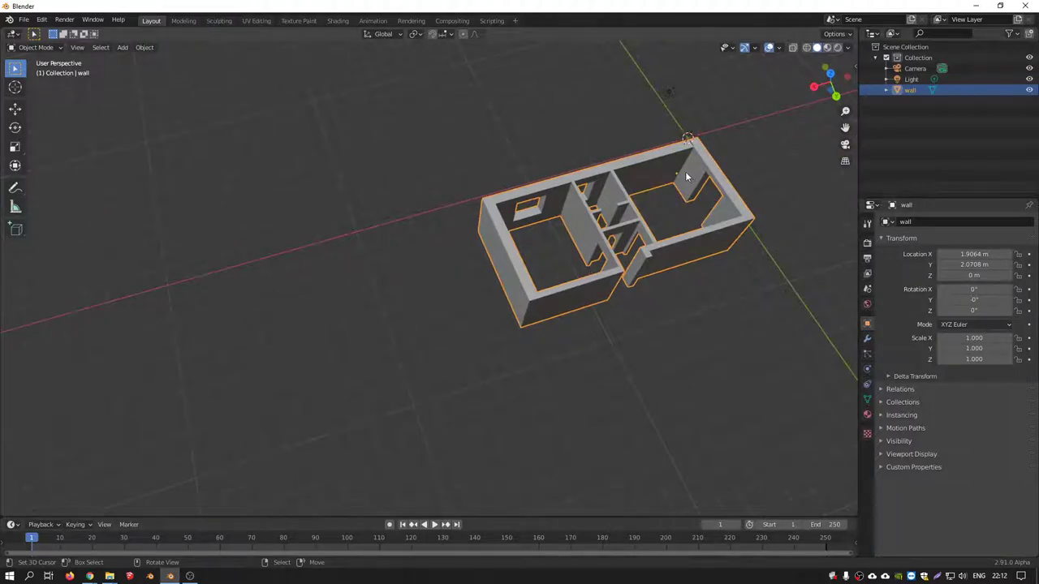
click(33, 47)
Put the wall into Edit Mode and clear the vertex selection.
click(32, 70)
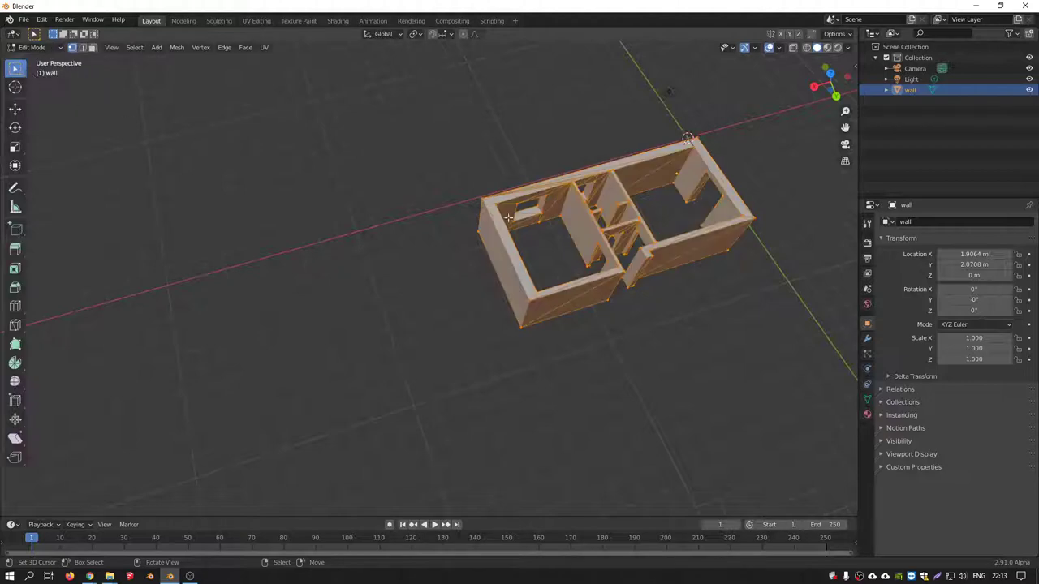
scroll(508, 218, up, 5)
mouse_move(508, 218)
middle_down()
mouse_move(456, 229)
mouse_move(644, 235)
middle_up()
click(457, 229)
click(523, 226)
Zoom out and orbit to view the whole wall mesh from above.
scroll(645, 235, down, 3)
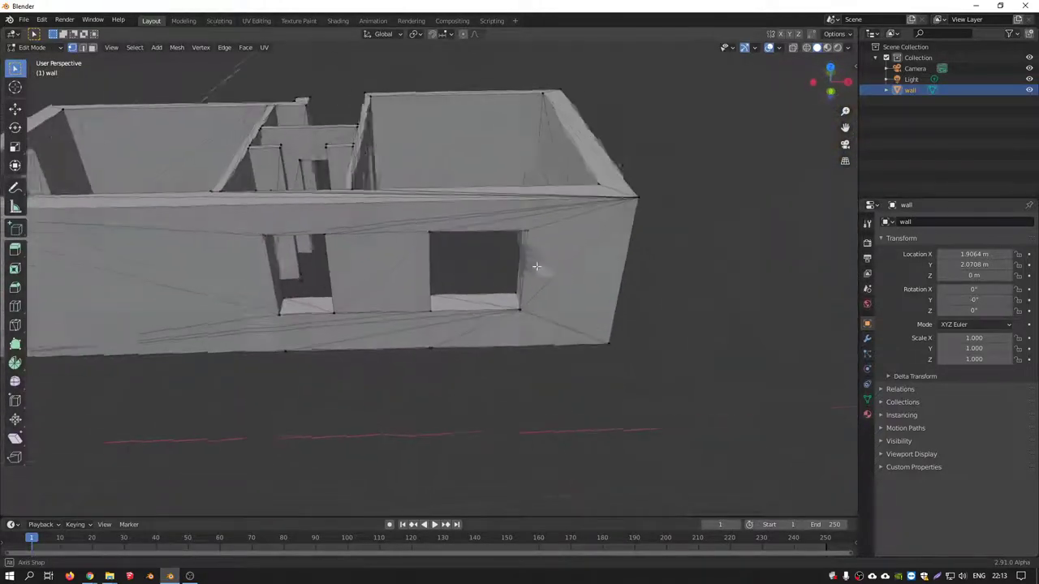
middle_drag(541, 271, 439, 169)
scroll(440, 169, down, 5)
mouse_move(233, 232)
middle_down()
mouse_move(288, 193)
mouse_move(308, 192)
mouse_move(399, 249)
middle_up()
scroll(316, 201, down, 2)
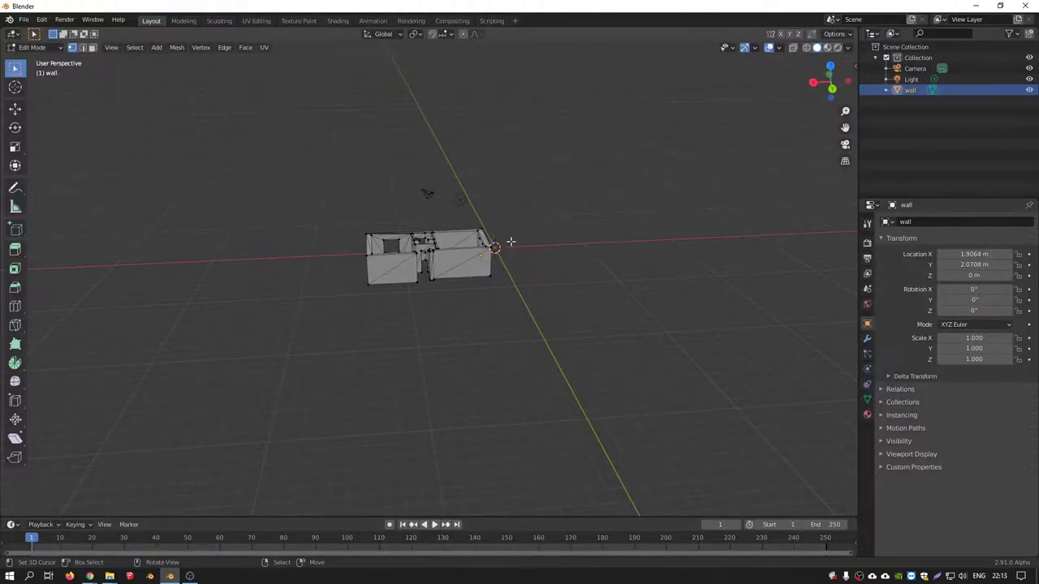
shift+middle_drag(511, 241, 510, 241)
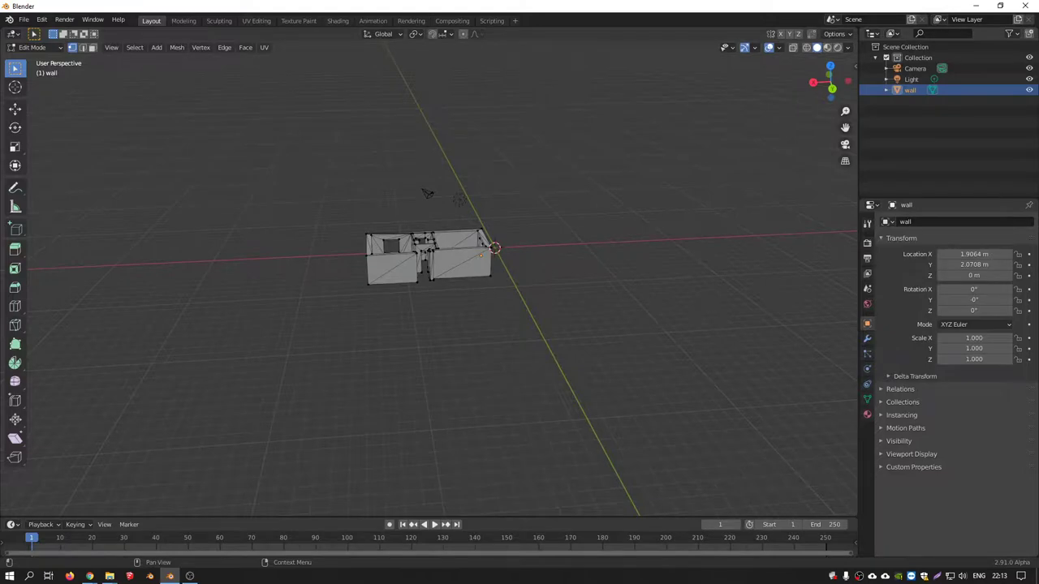